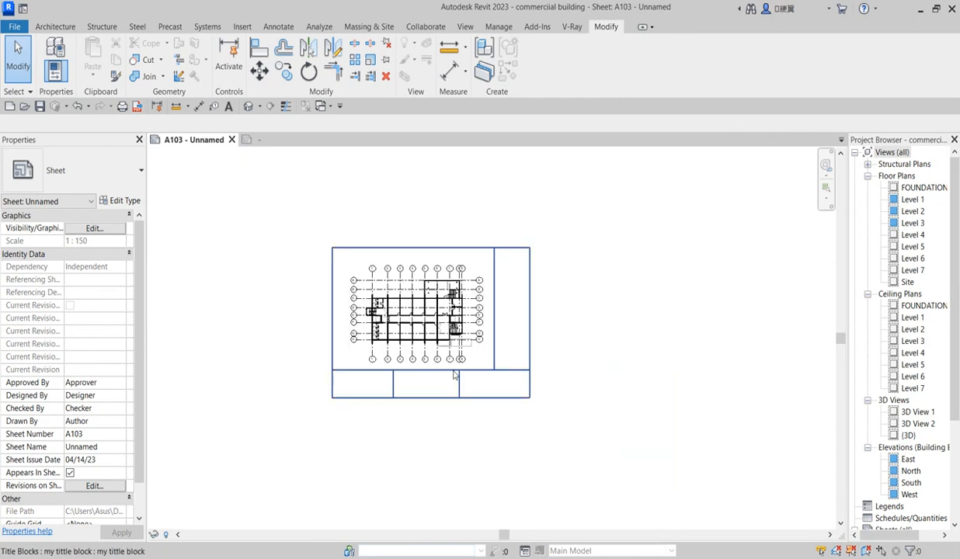
Close the stray browser window from the taskbar
{"action": "scroll", "coordinate": [482, 373], "scroll_direction": "up", "scroll_amount": 3}
{"action": "scroll", "coordinate": [482, 363], "scroll_direction": "down", "scroll_amount": 3}
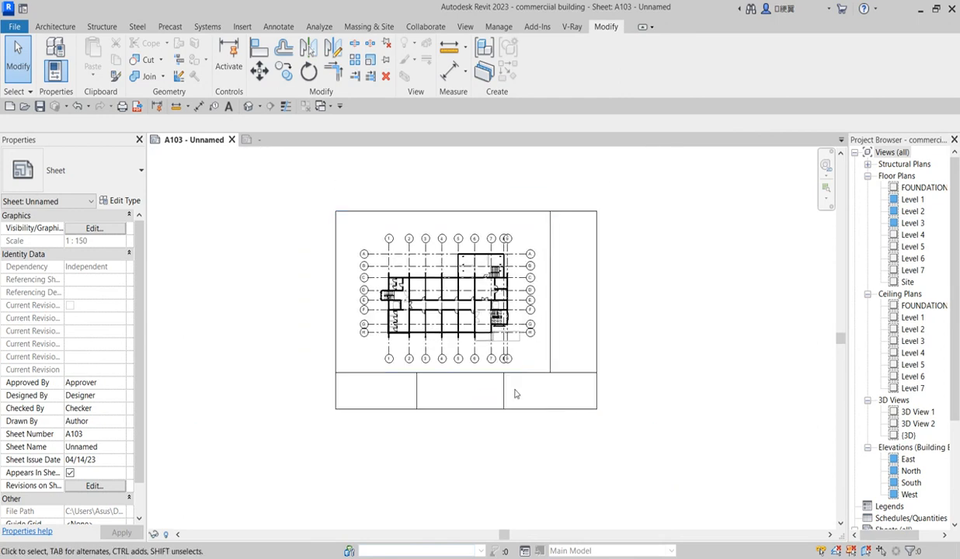
{"action": "scroll", "coordinate": [328, 358], "scroll_direction": "up", "scroll_amount": 2}
{"action": "scroll", "coordinate": [356, 366], "scroll_direction": "down", "scroll_amount": 1}
{"action": "scroll", "coordinate": [381, 387], "scroll_direction": "down", "scroll_amount": 1}
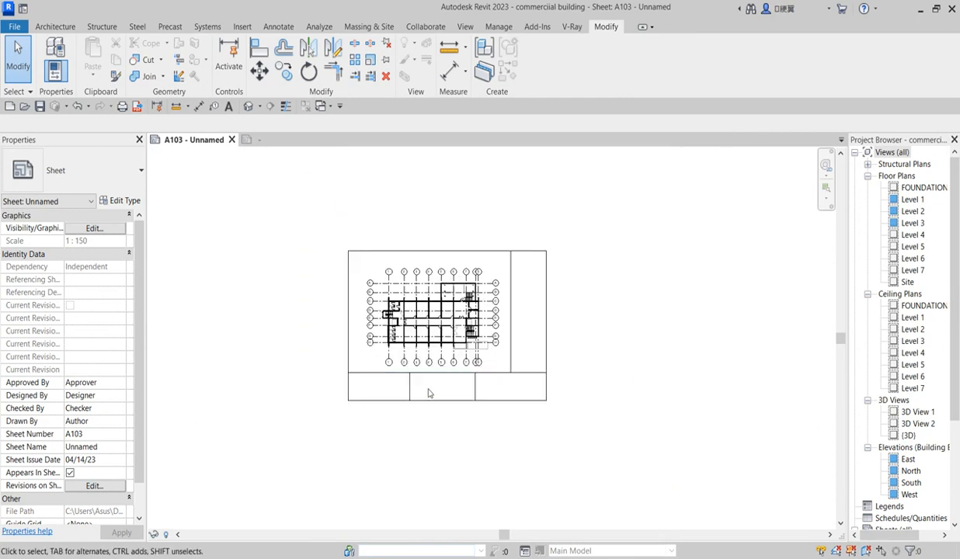
{"action": "scroll", "coordinate": [402, 288], "scroll_direction": "up", "scroll_amount": 1}
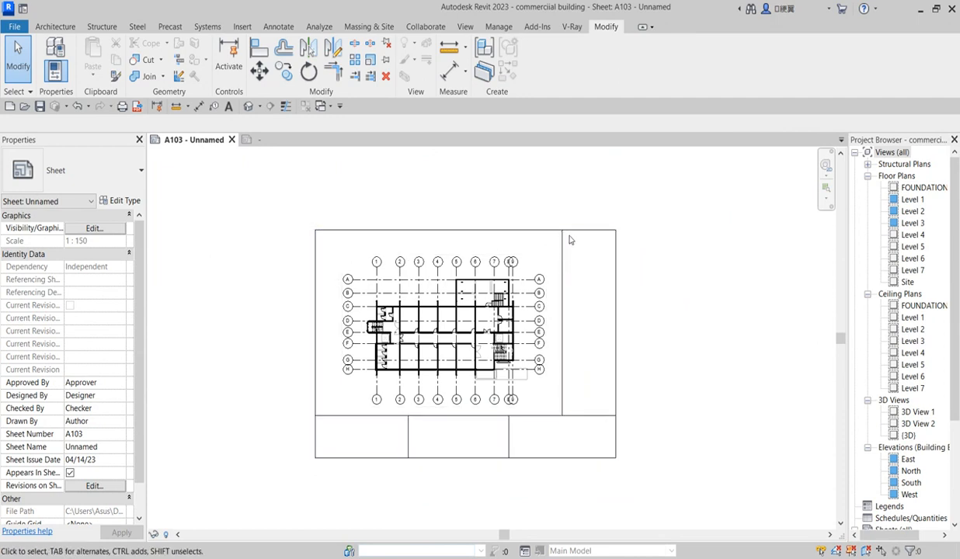
{"action": "scroll", "coordinate": [390, 452], "scroll_direction": "up", "scroll_amount": 1}
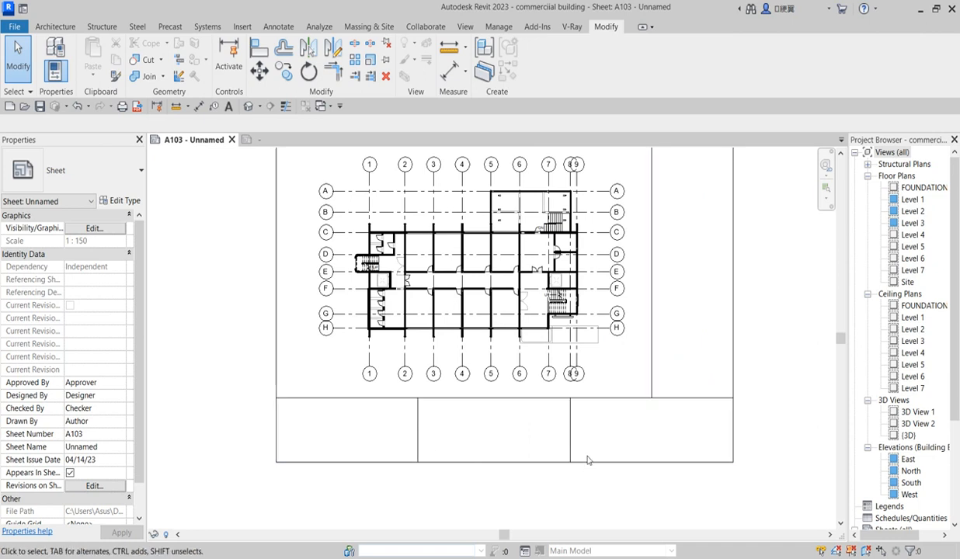
{"action": "scroll", "coordinate": [644, 427], "scroll_direction": "down", "scroll_amount": 1}
{"action": "scroll", "coordinate": [630, 424], "scroll_direction": "up", "scroll_amount": 1}
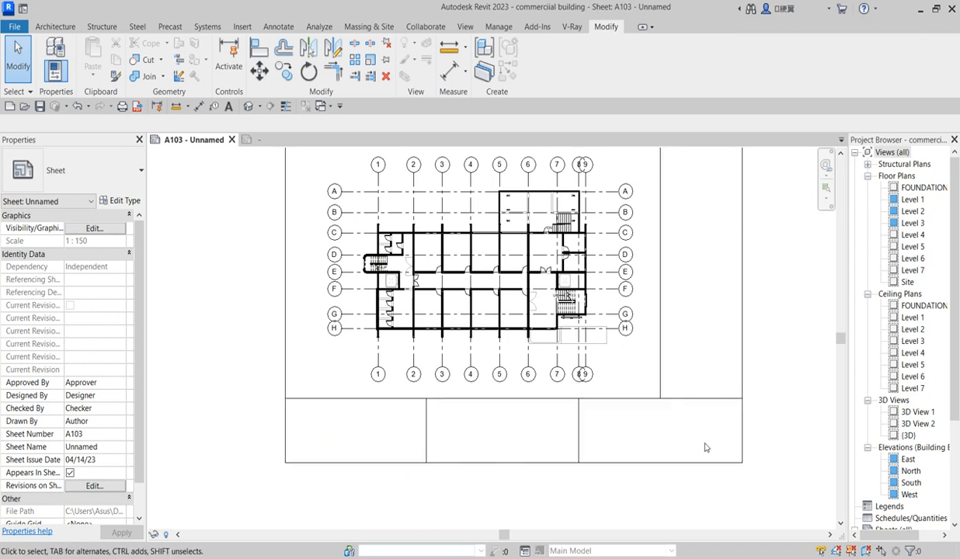
{"action": "scroll", "coordinate": [574, 480], "scroll_direction": "down", "scroll_amount": 3}
{"action": "scroll", "coordinate": [574, 480], "scroll_direction": "up", "scroll_amount": 2}
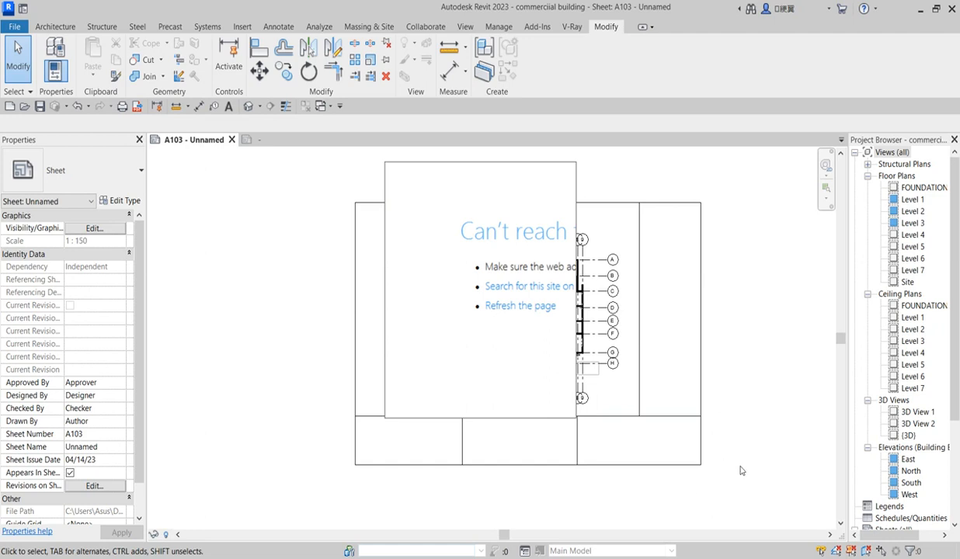
{"action": "right_click", "coordinate": [793, 558]}
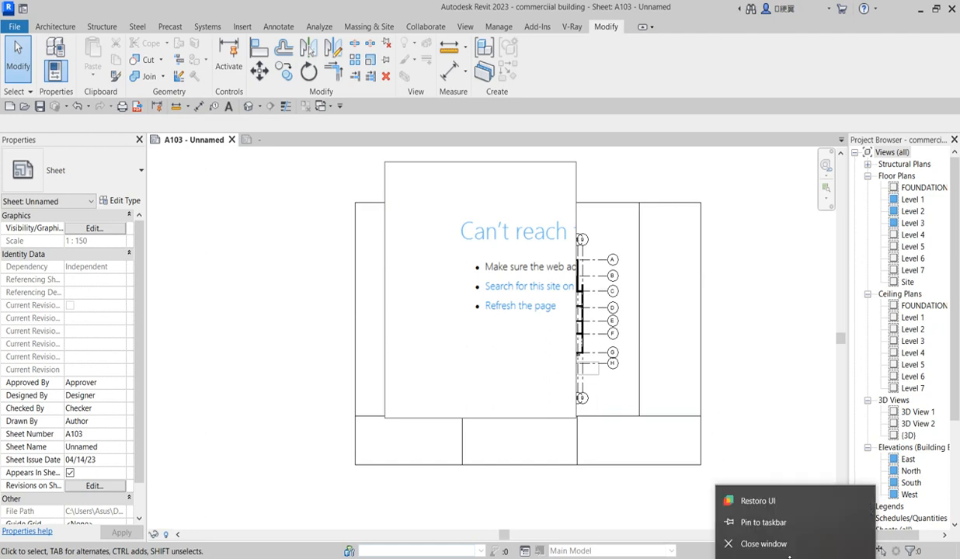
{"action": "left_click", "coordinate": [765, 544]}
{"action": "scroll", "coordinate": [516, 330], "scroll_direction": "up", "scroll_amount": 3}
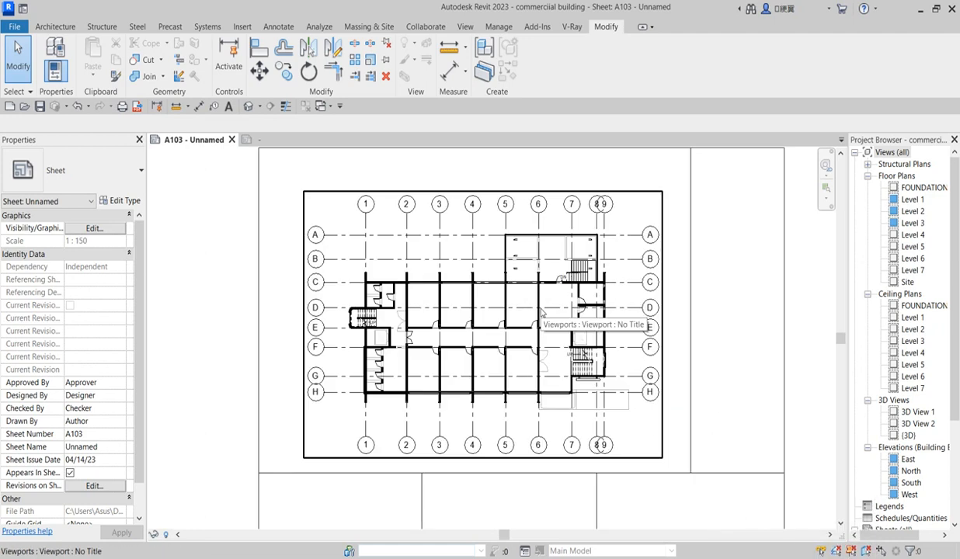
{"action": "scroll", "coordinate": [534, 401], "scroll_direction": "down", "scroll_amount": 2}
{"action": "scroll", "coordinate": [664, 375], "scroll_direction": "up", "scroll_amount": 2}
{"action": "scroll", "coordinate": [531, 392], "scroll_direction": "down", "scroll_amount": 3}
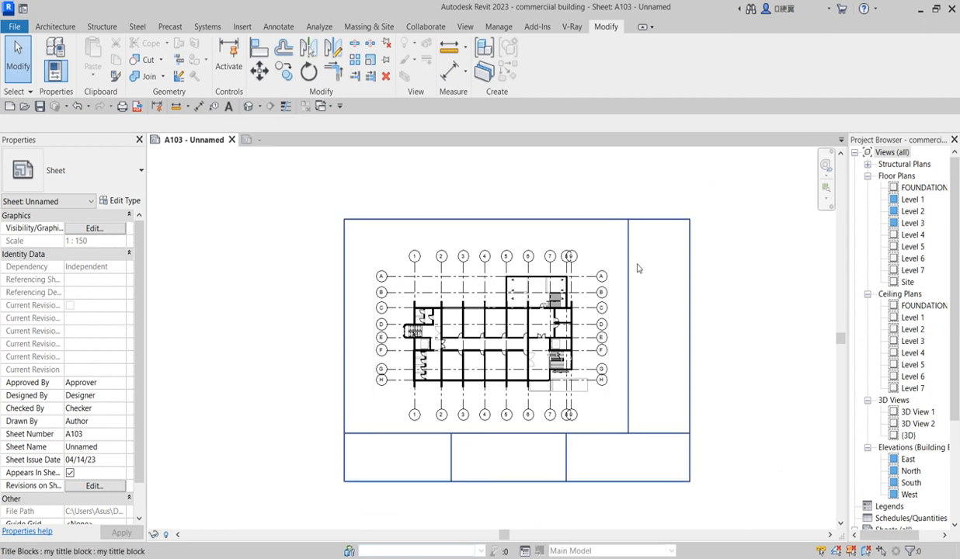
Open the 'my tittle block' family for editing, saving the project without replacing the file
{"action": "left_click", "coordinate": [666, 428]}
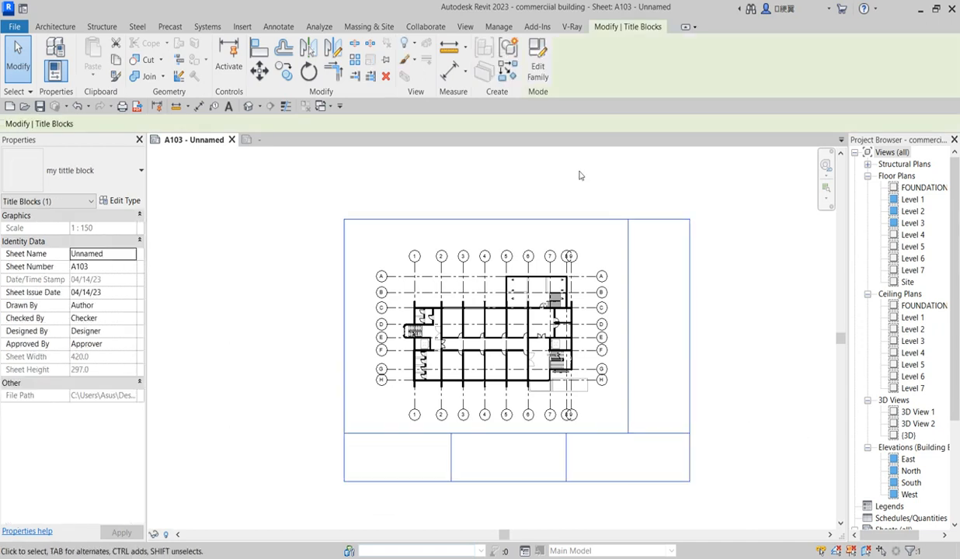
{"action": "left_click", "coordinate": [537, 64]}
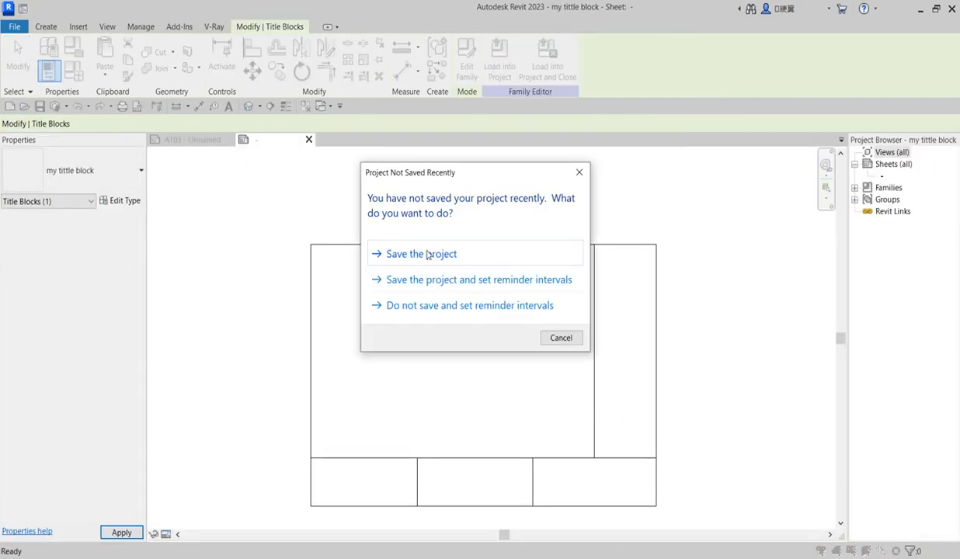
{"action": "left_click", "coordinate": [425, 254]}
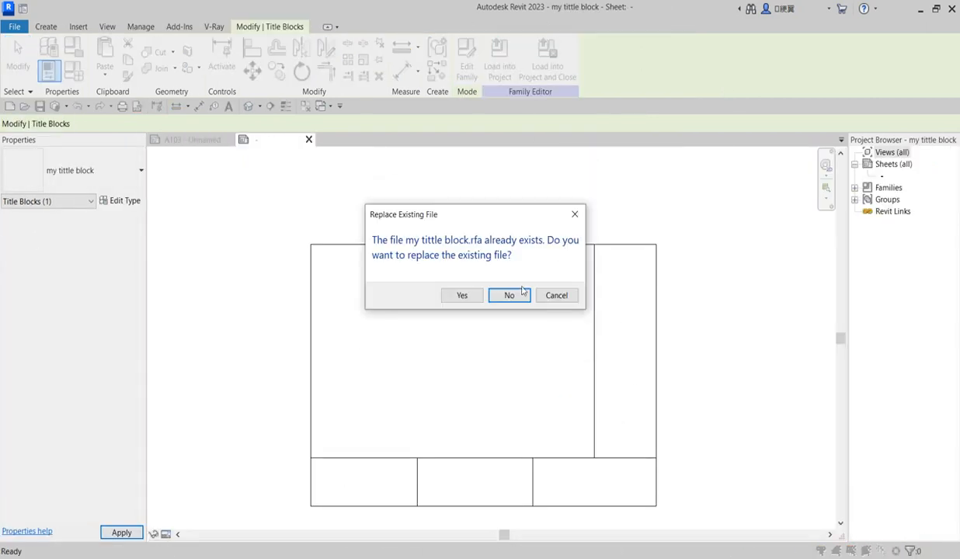
{"action": "left_click", "coordinate": [514, 296]}
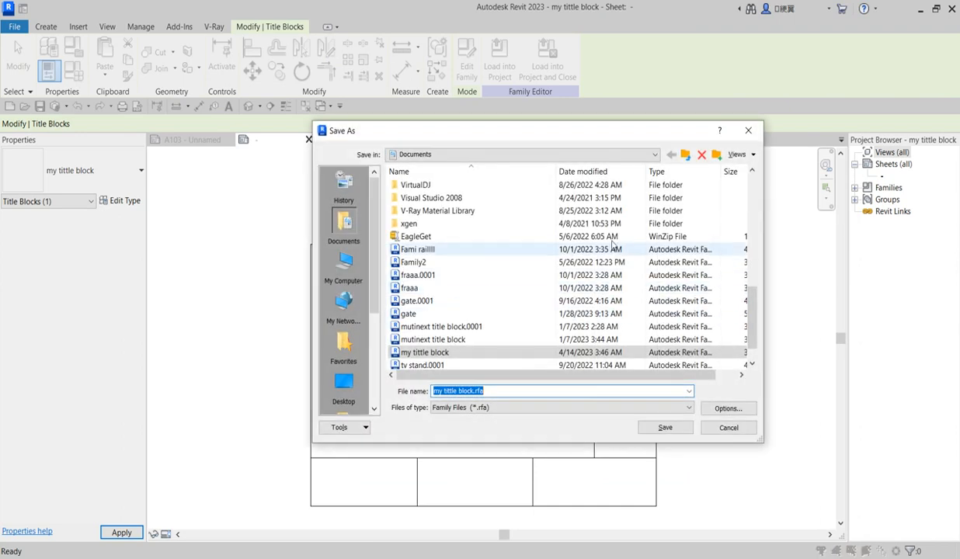
{"action": "scroll", "coordinate": [579, 449], "scroll_direction": "up", "scroll_amount": 1}
{"action": "scroll", "coordinate": [427, 377], "scroll_direction": "down", "scroll_amount": 2}
{"action": "scroll", "coordinate": [443, 463], "scroll_direction": "up", "scroll_amount": 1}
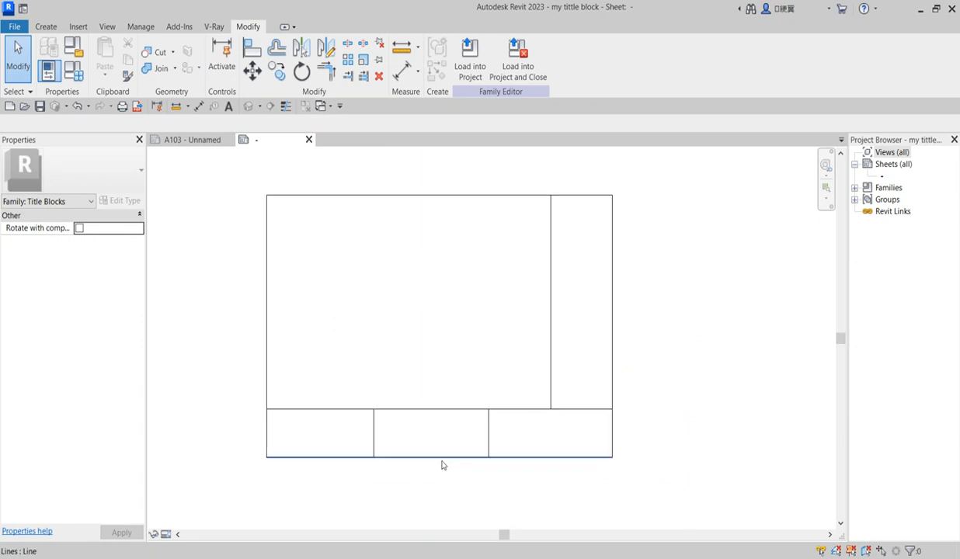
{"action": "scroll", "coordinate": [298, 430], "scroll_direction": "up", "scroll_amount": 1}
Place a 55 aligned dimension across the bottom strip's height
{"action": "left_click", "coordinate": [335, 402]}
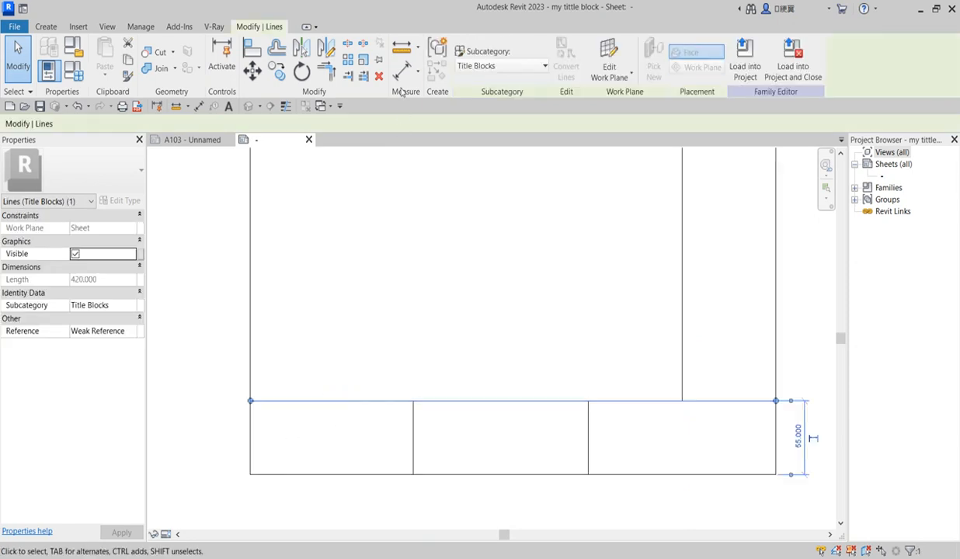
{"action": "left_click", "coordinate": [402, 70]}
{"action": "left_click", "coordinate": [350, 402]}
{"action": "left_click", "coordinate": [347, 469]}
{"action": "left_click", "coordinate": [343, 452]}
{"action": "scroll", "coordinate": [336, 449], "scroll_direction": "up", "scroll_amount": 2}
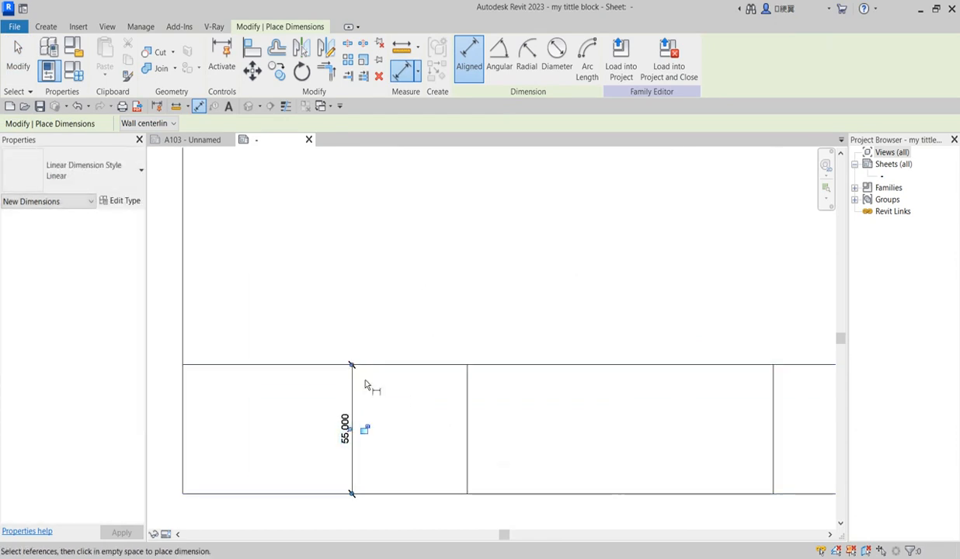
{"action": "scroll", "coordinate": [357, 478], "scroll_direction": "down", "scroll_amount": 5}
{"action": "scroll", "coordinate": [415, 461], "scroll_direction": "up", "scroll_amount": 2}
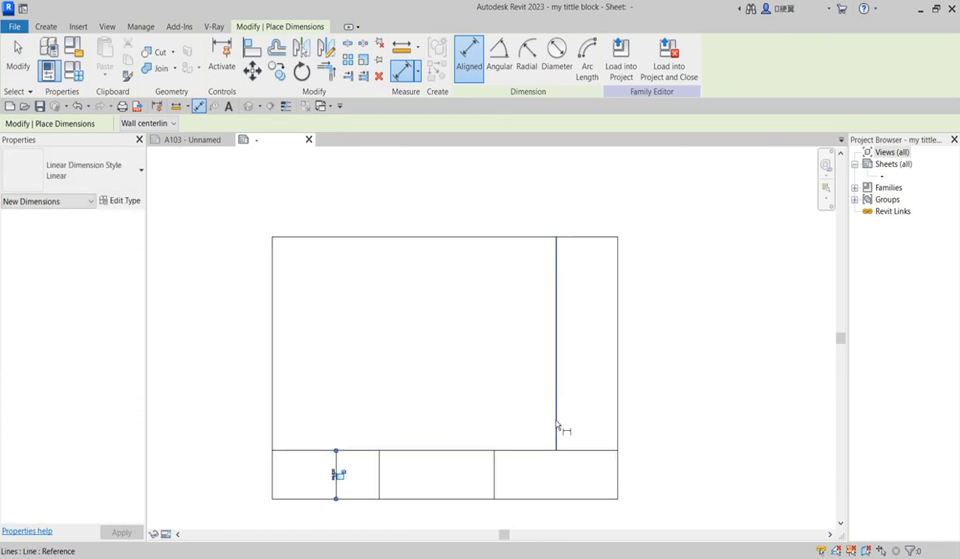
Place a 75 aligned dimension across the right column's width, then exit the tool
{"action": "left_click", "coordinate": [556, 424]}
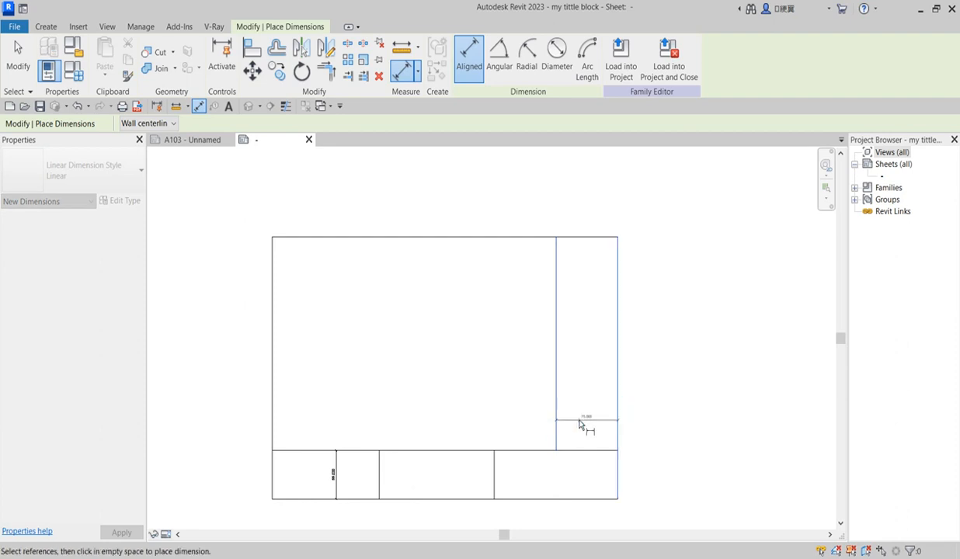
{"action": "scroll", "coordinate": [579, 419], "scroll_direction": "up", "scroll_amount": 2}
{"action": "left_click", "coordinate": [586, 398]}
{"action": "left_click", "coordinate": [684, 324]}
{"action": "right_click", "coordinate": [685, 324]}
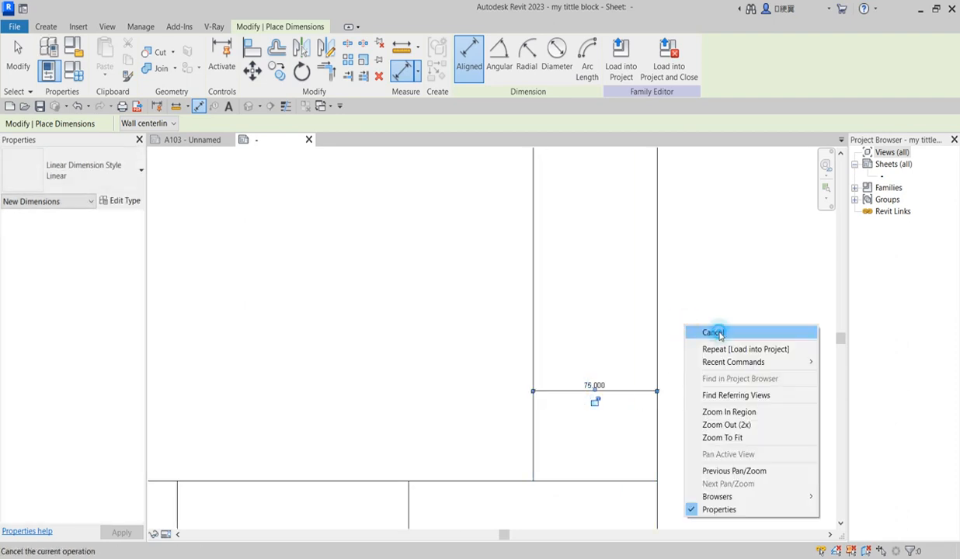
{"action": "right_click", "coordinate": [701, 314]}
{"action": "left_click", "coordinate": [709, 322]}
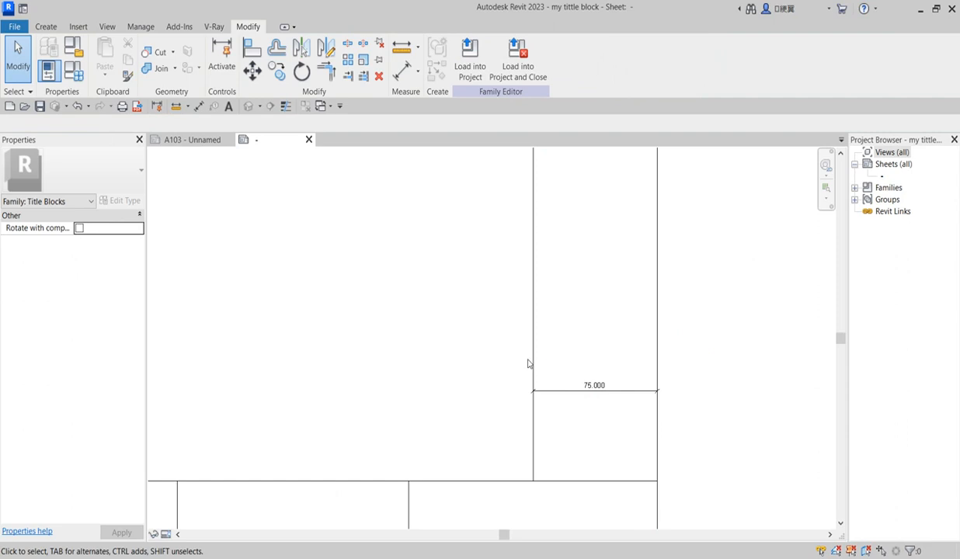
Change the right column width from 75 to 65
{"action": "left_click", "coordinate": [534, 355]}
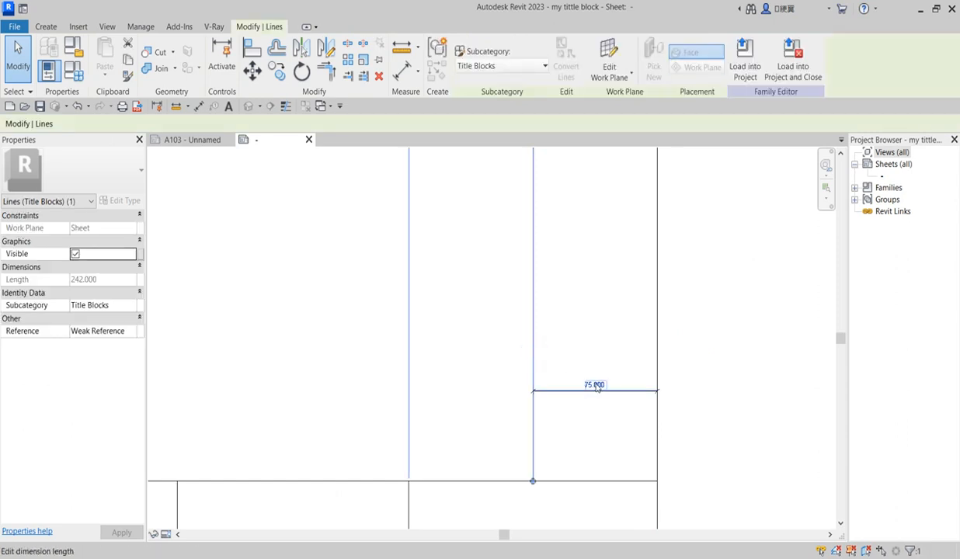
{"action": "left_click", "coordinate": [598, 384]}
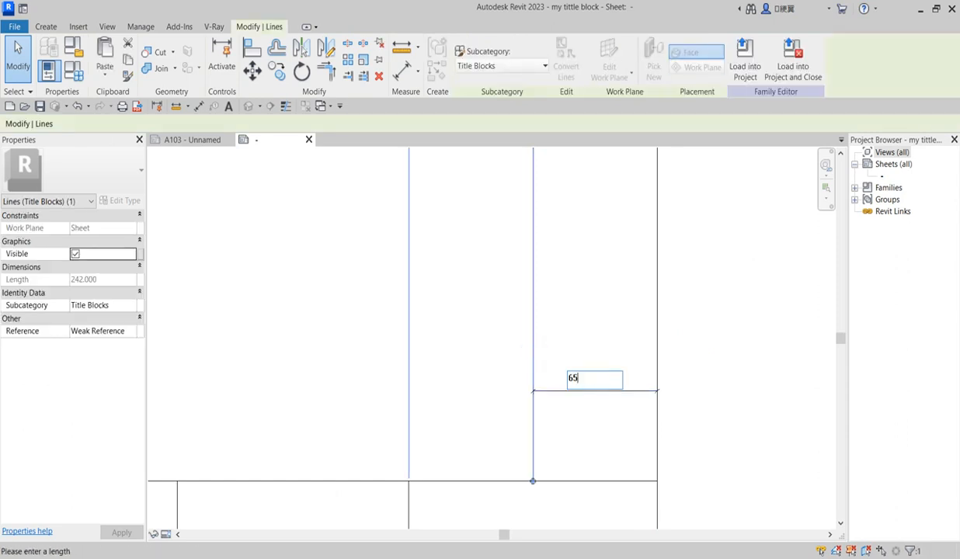
{"action": "key", "text": "Return"}
{"action": "scroll", "coordinate": [596, 412], "scroll_direction": "down", "scroll_amount": 3}
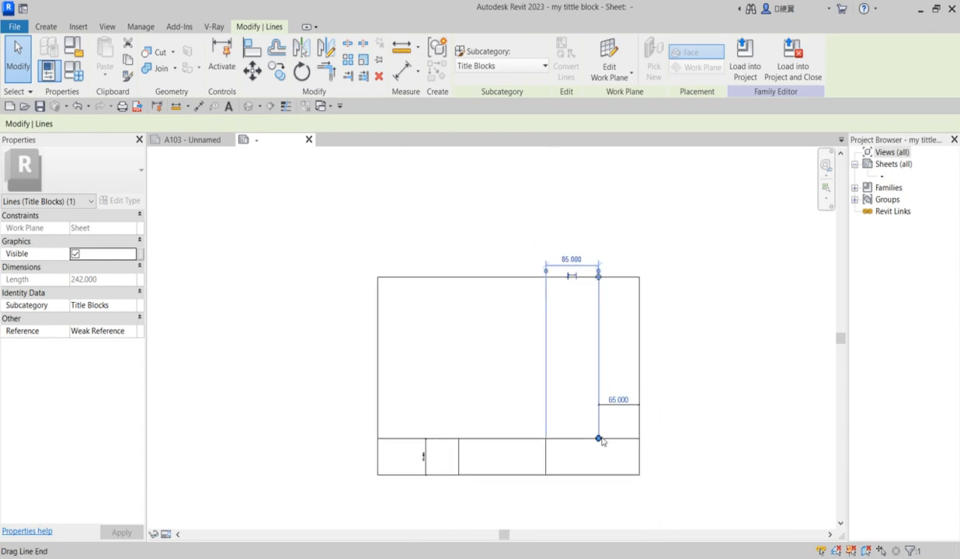
Change the bottom strip height from 55 to 45
{"action": "left_click", "coordinate": [503, 438]}
{"action": "scroll", "coordinate": [397, 485], "scroll_direction": "up", "scroll_amount": 3}
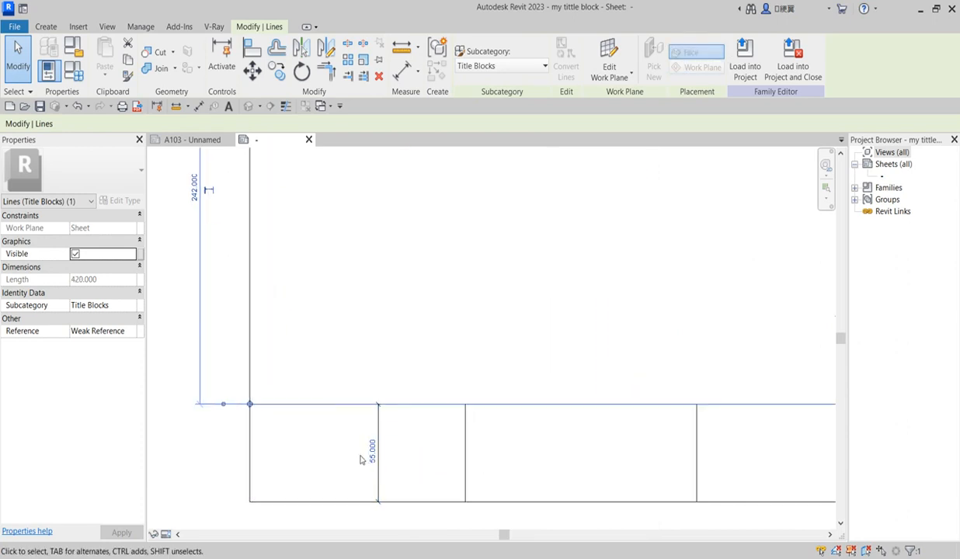
{"action": "left_click", "coordinate": [373, 455]}
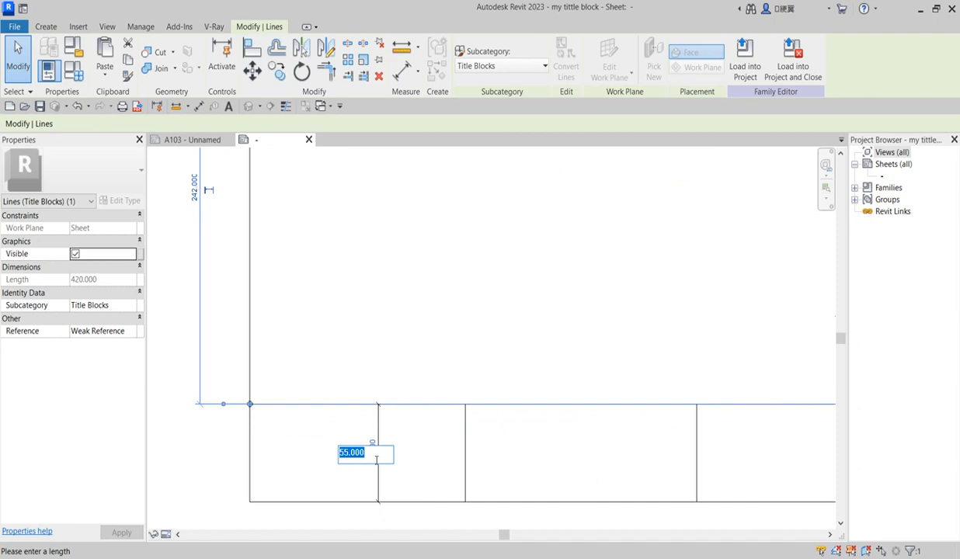
{"action": "type", "text": "45"}
{"action": "key", "text": "Return"}
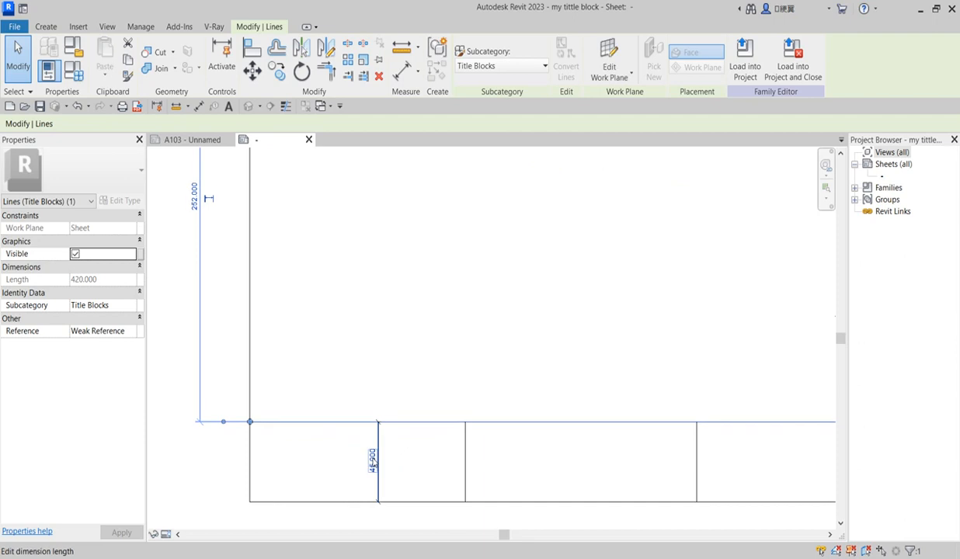
{"action": "scroll", "coordinate": [487, 390], "scroll_direction": "down", "scroll_amount": 3}
{"action": "left_click", "coordinate": [612, 364]}
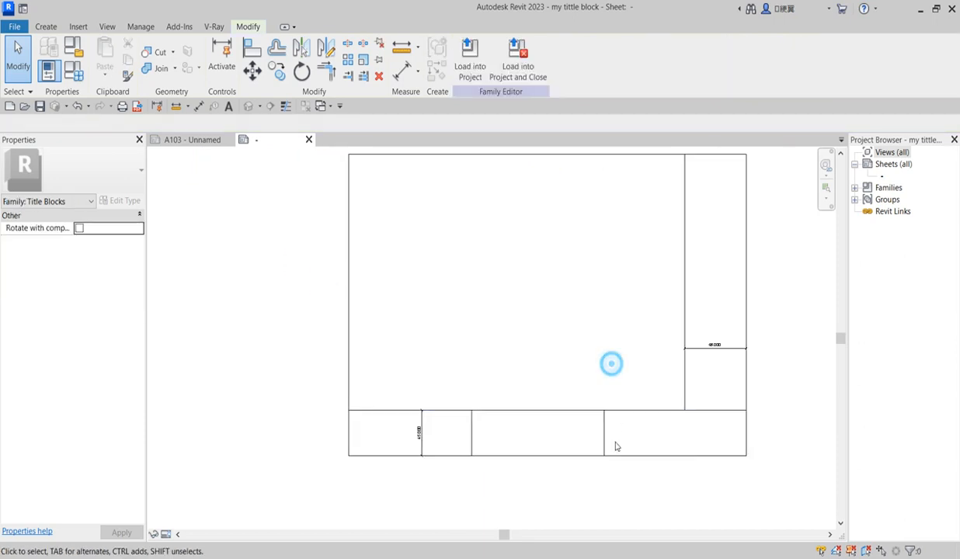
Extend the right column divider to the bottom edge and trim the strip's top line there
{"action": "left_click", "coordinate": [680, 408]}
{"action": "left_click_drag", "start_coordinate": [681, 407], "coordinate": [684, 456]}
{"action": "left_click", "coordinate": [724, 411]}
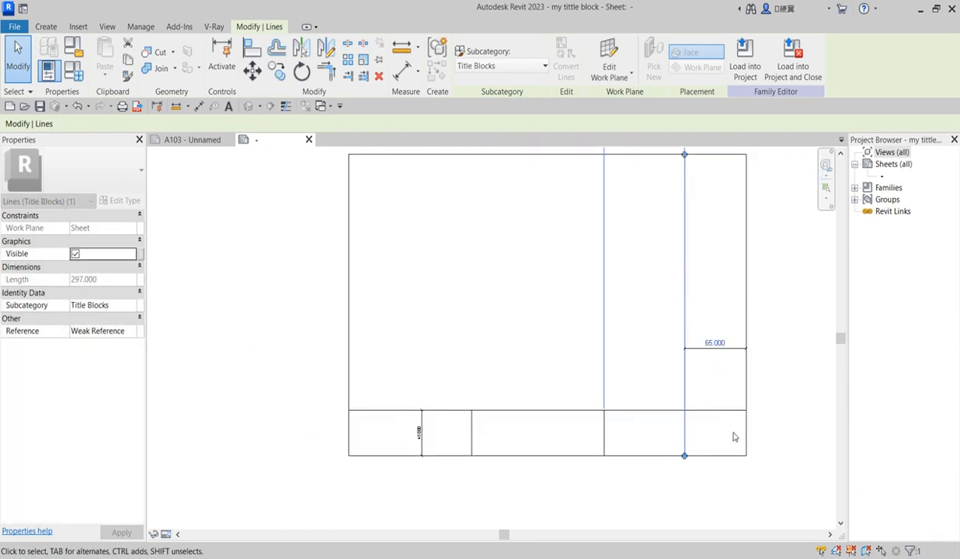
{"action": "left_click_drag", "start_coordinate": [724, 412], "coordinate": [690, 418]}
{"action": "scroll", "coordinate": [627, 441], "scroll_direction": "up", "scroll_amount": 2}
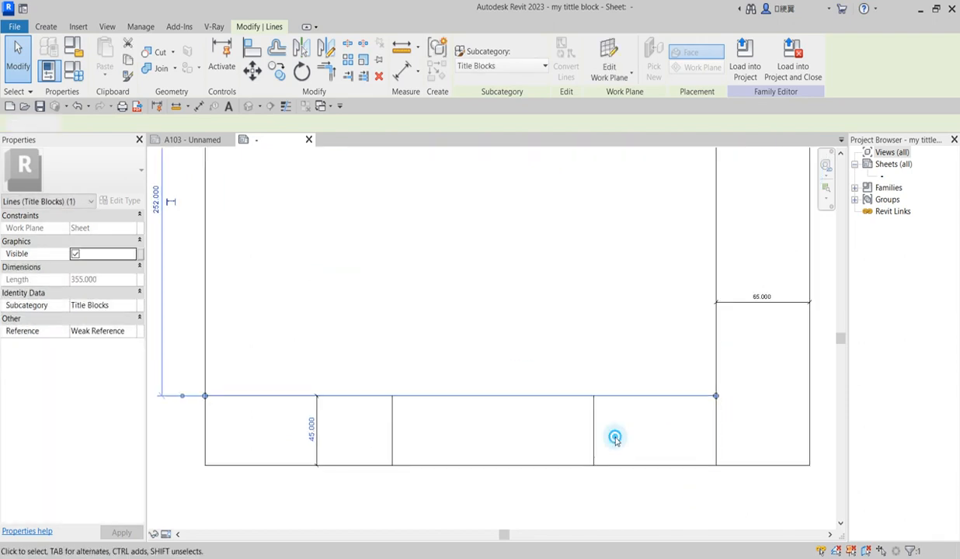
{"action": "left_click", "coordinate": [448, 424]}
{"action": "scroll", "coordinate": [369, 431], "scroll_direction": "down", "scroll_amount": 2}
Delete the 45 and 65.000 dimensions and nudge a bottom-strip divider to the right
{"action": "left_click", "coordinate": [359, 440]}
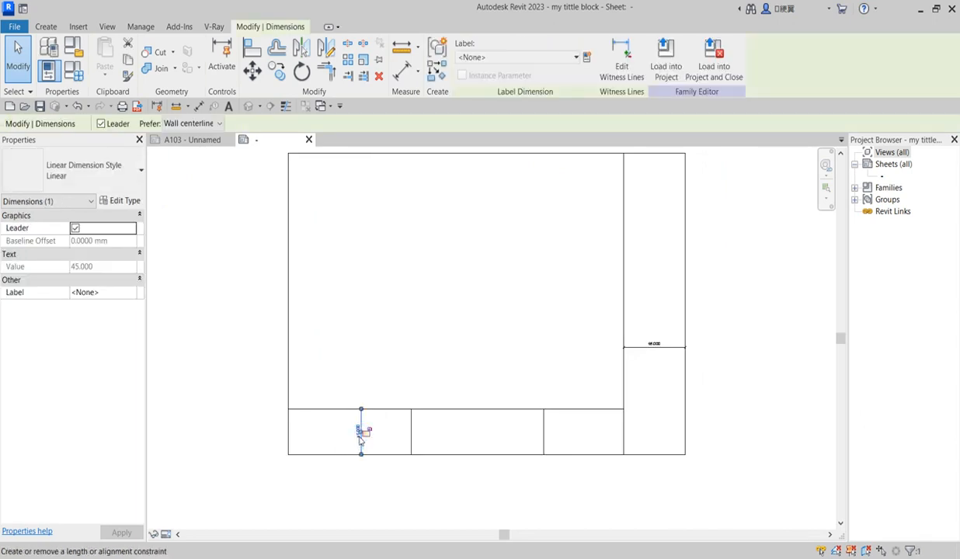
{"action": "key", "text": "Delete"}
{"action": "left_click", "coordinate": [544, 436]}
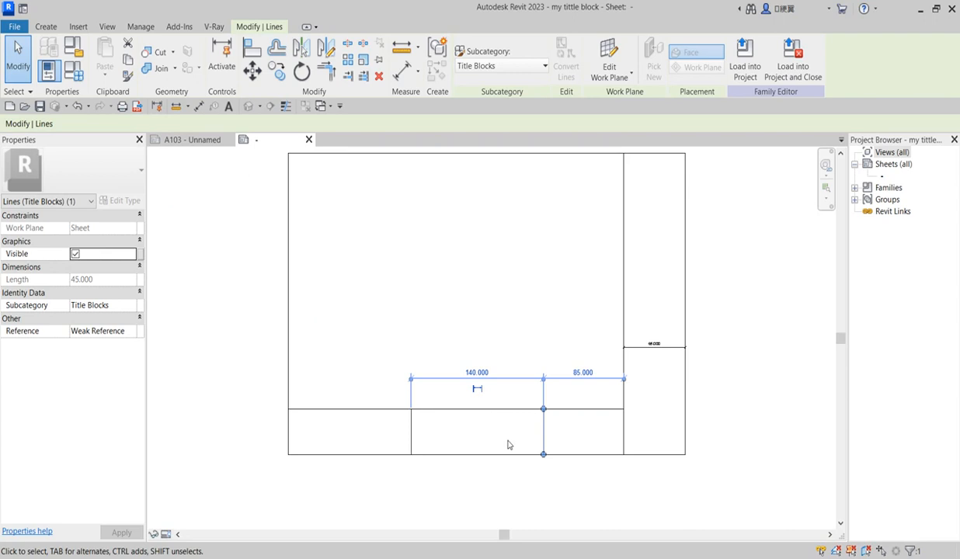
{"action": "key", "text": "Right"}
{"action": "key", "text": "Right"}
{"action": "key", "text": "Right"}
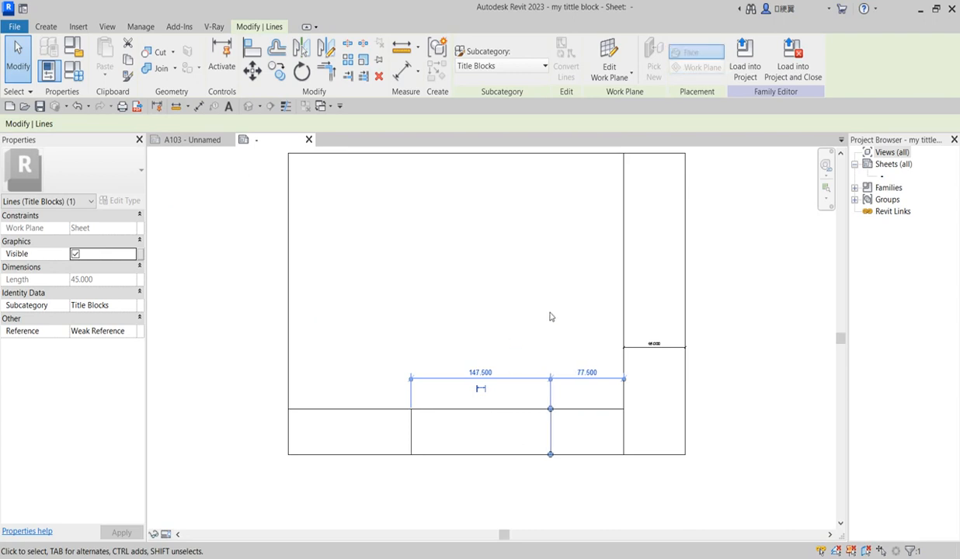
{"action": "key", "text": "Right"}
{"action": "key", "text": "Right"}
{"action": "key", "text": "Right"}
{"action": "left_click", "coordinate": [548, 324]}
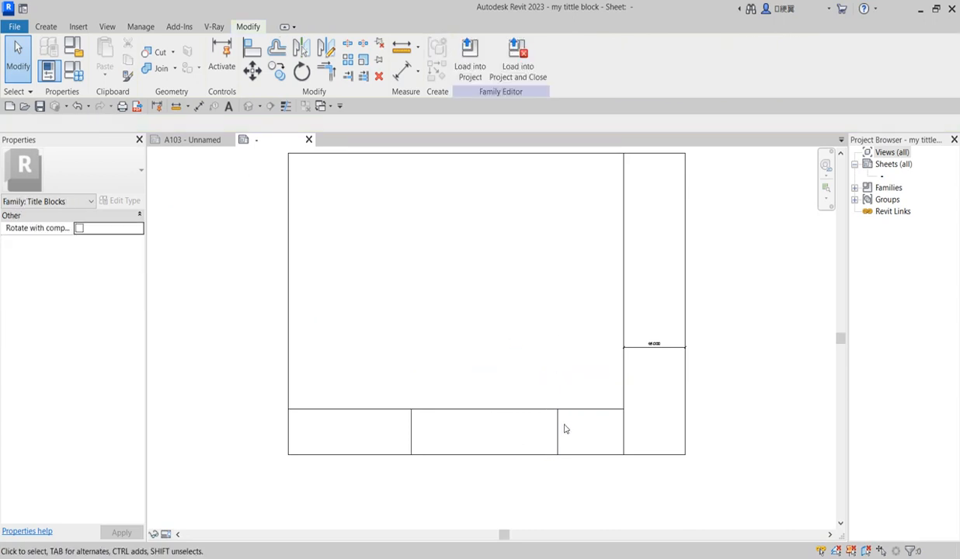
{"action": "scroll", "coordinate": [564, 429], "scroll_direction": "up", "scroll_amount": 2}
{"action": "left_click", "coordinate": [665, 325]}
{"action": "key", "text": "Delete"}
{"action": "scroll", "coordinate": [603, 424], "scroll_direction": "up", "scroll_amount": 3}
{"action": "scroll", "coordinate": [541, 412], "scroll_direction": "up", "scroll_amount": 2}
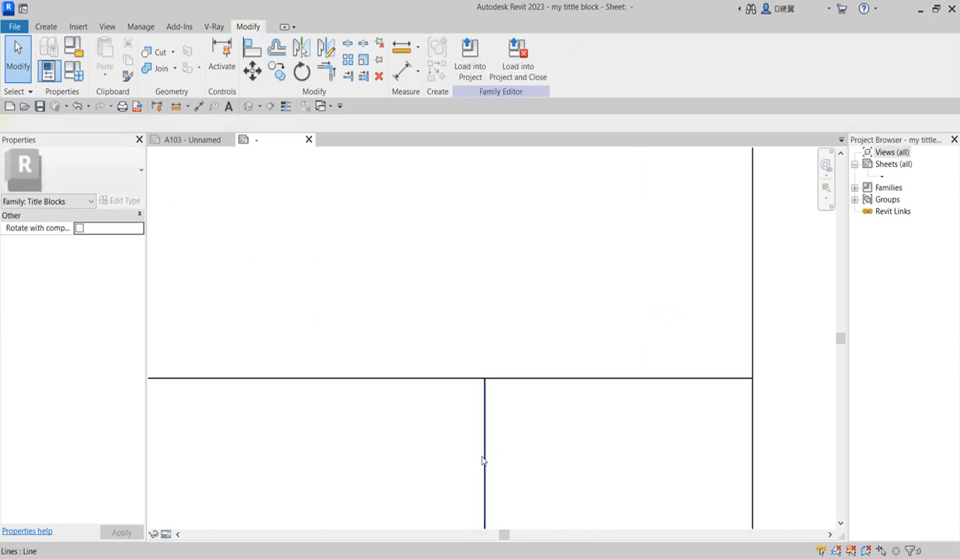
Shift the bottom-strip dividers right and left to resize the cells
{"action": "left_click", "coordinate": [484, 457]}
{"action": "key", "text": "Right"}
{"action": "left_click", "coordinate": [597, 260]}
{"action": "scroll", "coordinate": [608, 418], "scroll_direction": "down", "scroll_amount": 4}
{"action": "scroll", "coordinate": [649, 277], "scroll_direction": "up", "scroll_amount": 2}
{"action": "scroll", "coordinate": [652, 373], "scroll_direction": "down", "scroll_amount": 3}
{"action": "scroll", "coordinate": [439, 445], "scroll_direction": "up", "scroll_amount": 3}
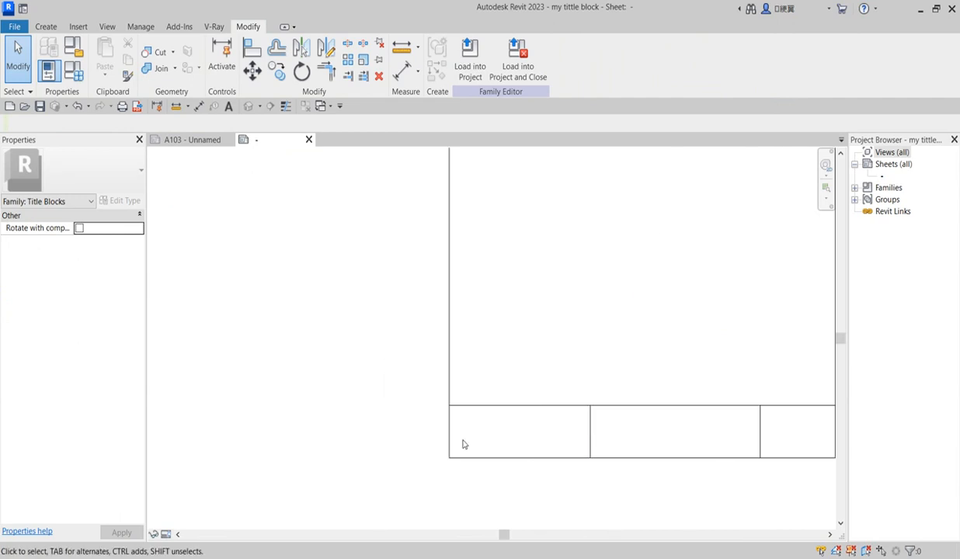
{"action": "left_click", "coordinate": [591, 430]}
{"action": "left_click_drag", "start_coordinate": [590, 423], "coordinate": [550, 437]}
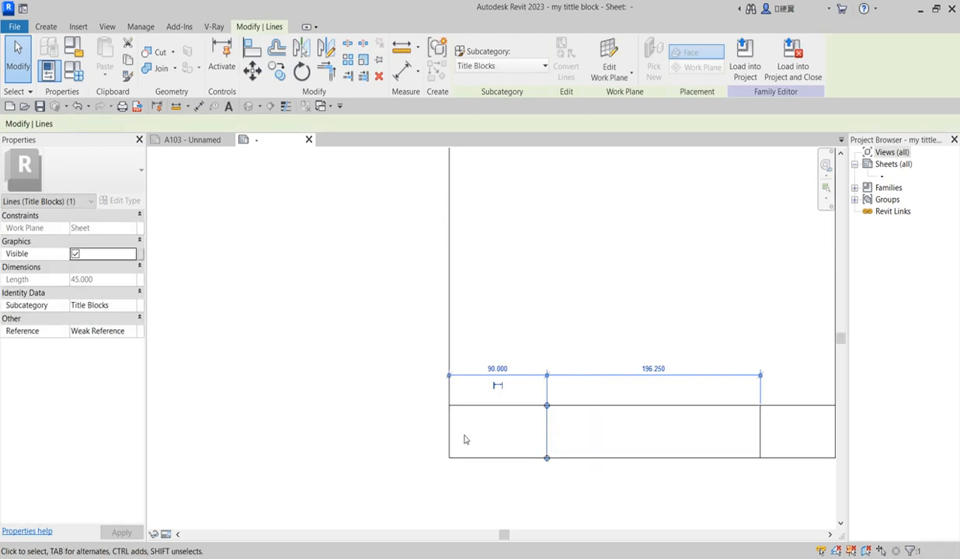
{"action": "scroll", "coordinate": [466, 437], "scroll_direction": "down", "scroll_amount": 2}
{"action": "left_click", "coordinate": [515, 327]}
{"action": "scroll", "coordinate": [497, 446], "scroll_direction": "up", "scroll_amount": 1}
{"action": "scroll", "coordinate": [613, 440], "scroll_direction": "up", "scroll_amount": 2}
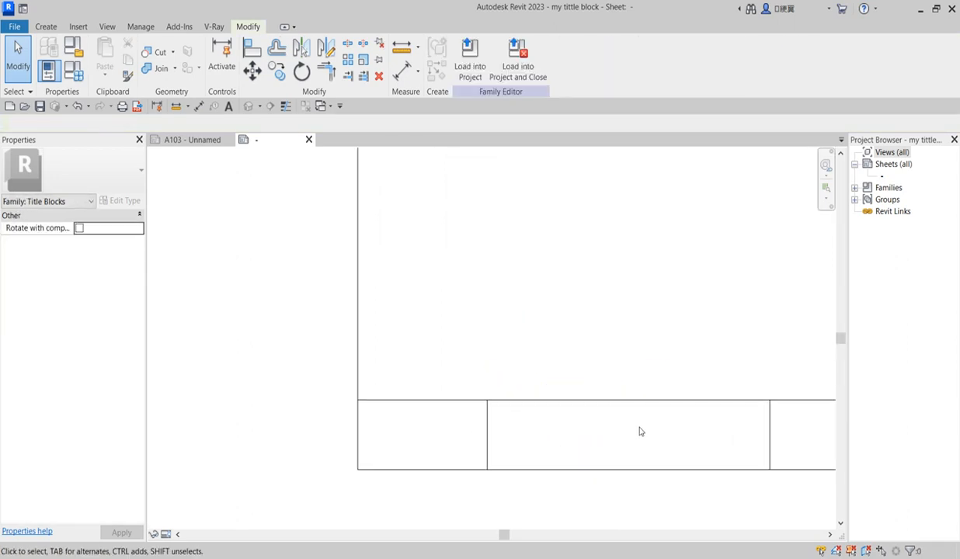
{"action": "scroll", "coordinate": [615, 435], "scroll_direction": "down", "scroll_amount": 2}
{"action": "scroll", "coordinate": [657, 432], "scroll_direction": "up", "scroll_amount": 1}
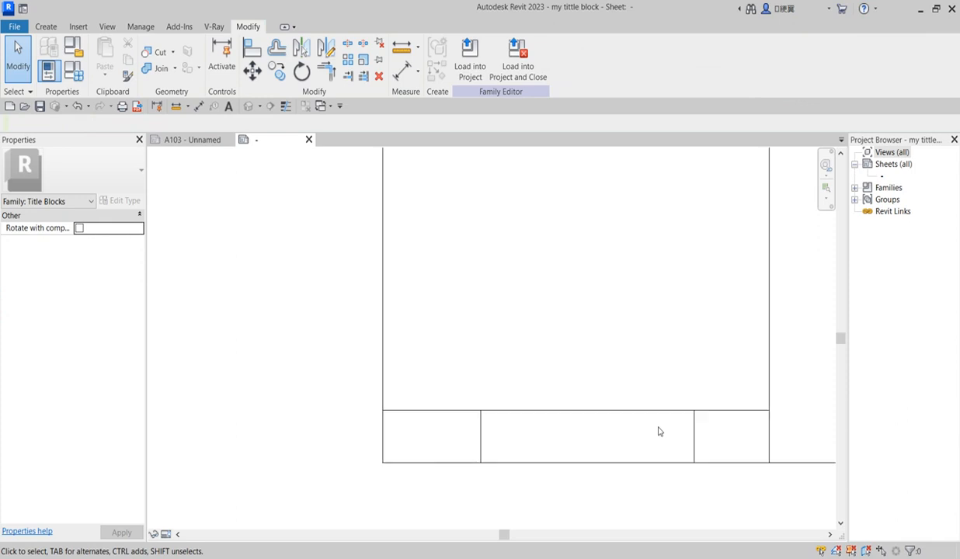
{"action": "scroll", "coordinate": [598, 423], "scroll_direction": "down", "scroll_amount": 1}
Activate the Create > Line tool to draw another divider
{"action": "left_click", "coordinate": [609, 418]}
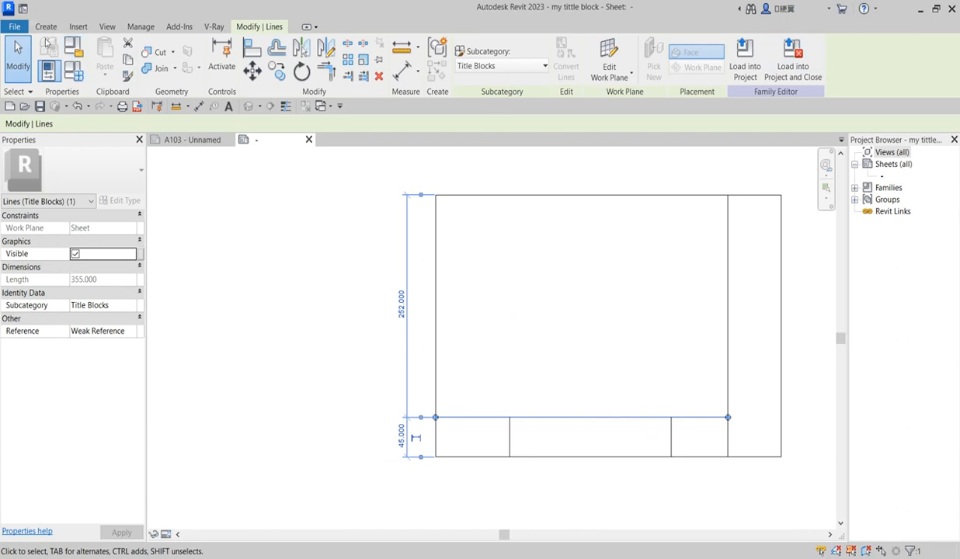
{"action": "left_click", "coordinate": [44, 26]}
{"action": "left_click", "coordinate": [96, 58]}
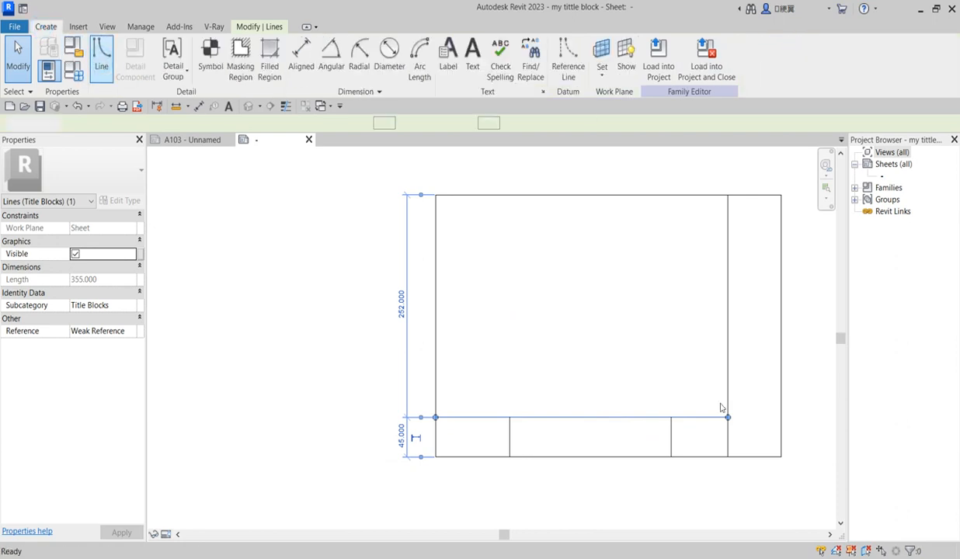
{"action": "scroll", "coordinate": [652, 437], "scroll_direction": "up", "scroll_amount": 1}
{"action": "scroll", "coordinate": [655, 440], "scroll_direction": "up", "scroll_amount": 1}
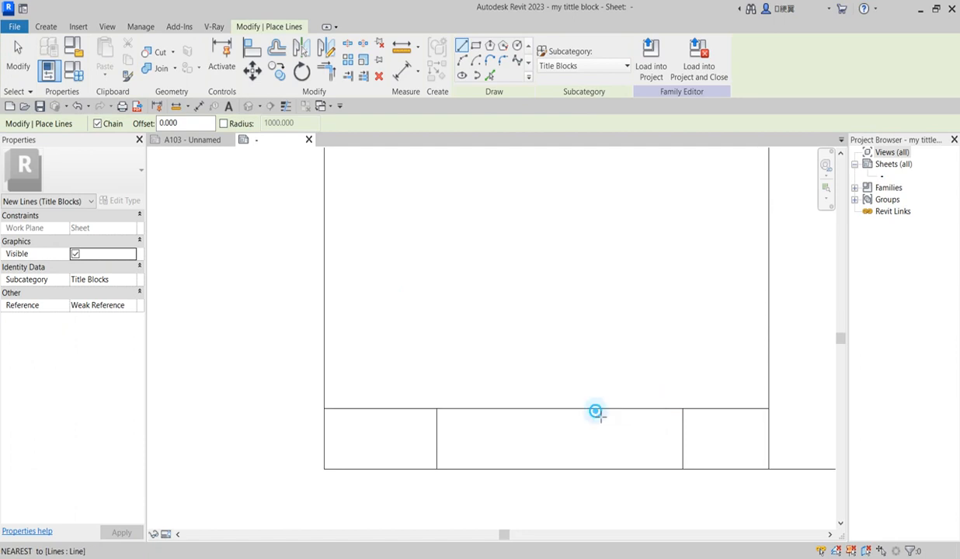
Draw a vertical line from the bottom row's top edge down to the bottom border
{"action": "left_click", "coordinate": [595, 408]}
{"action": "left_click", "coordinate": [595, 469]}
{"action": "right_click", "coordinate": [595, 242]}
{"action": "left_click", "coordinate": [633, 245]}
{"action": "scroll", "coordinate": [520, 263], "scroll_direction": "down", "scroll_amount": 3}
{"action": "right_click", "coordinate": [515, 257]}
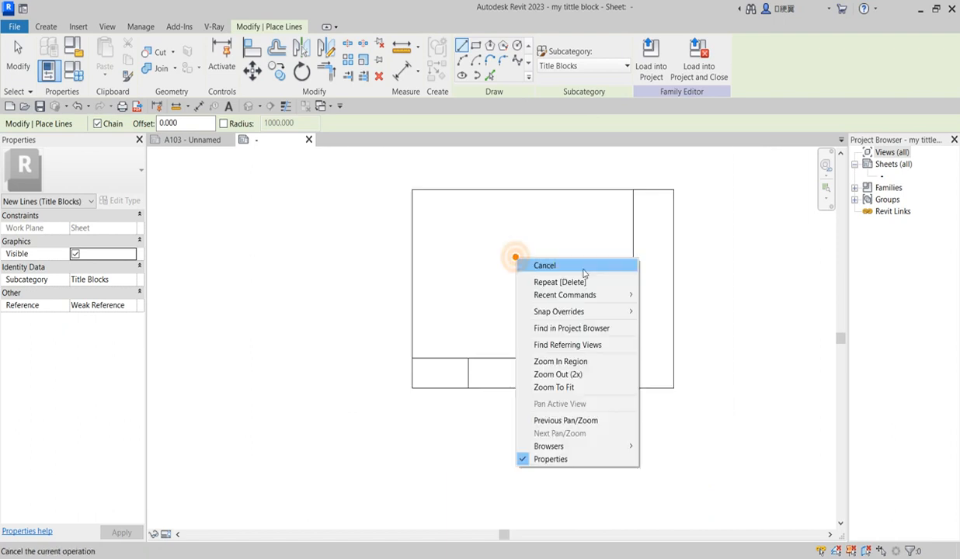
{"action": "left_click", "coordinate": [587, 273]}
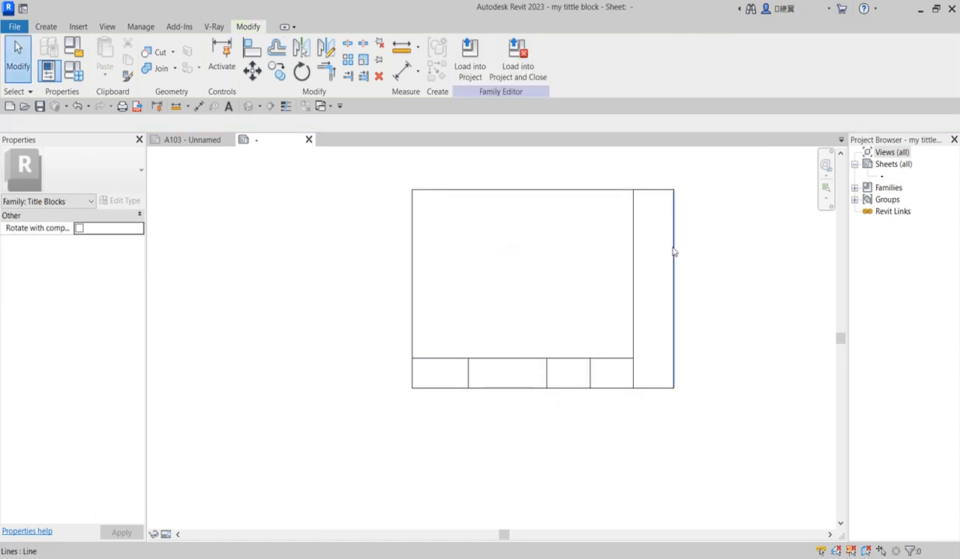
{"action": "scroll", "coordinate": [675, 253], "scroll_direction": "up", "scroll_amount": 1}
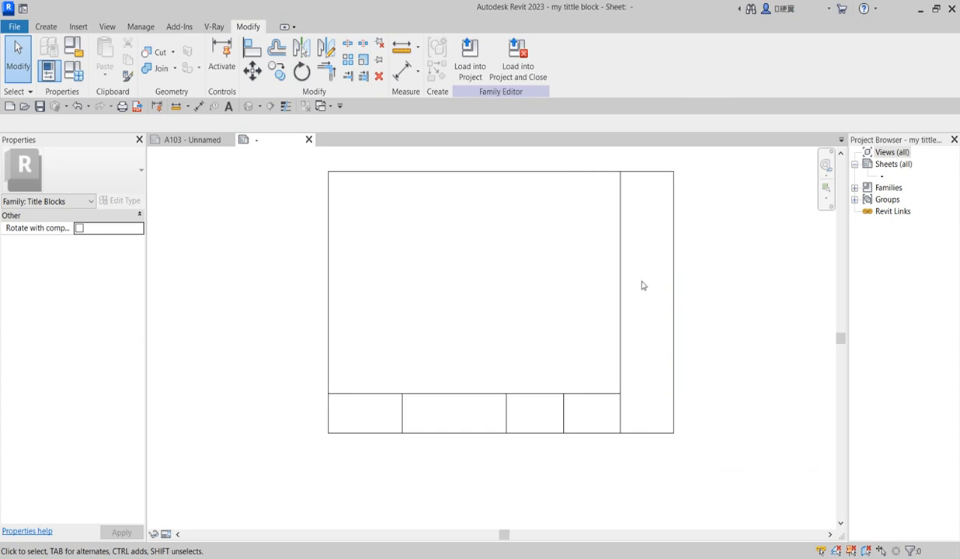
{"action": "scroll", "coordinate": [474, 304], "scroll_direction": "down", "scroll_amount": 2}
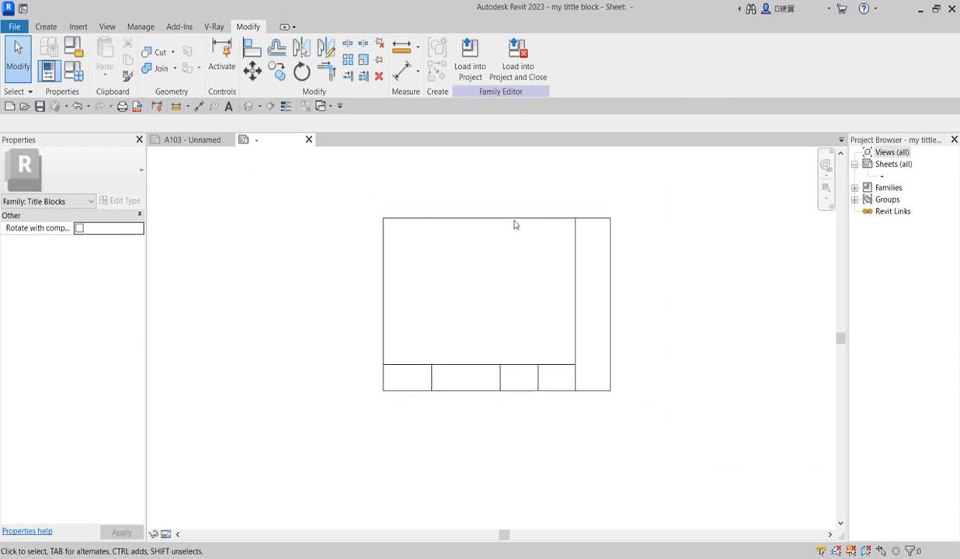
{"action": "scroll", "coordinate": [427, 384], "scroll_direction": "up", "scroll_amount": 1}
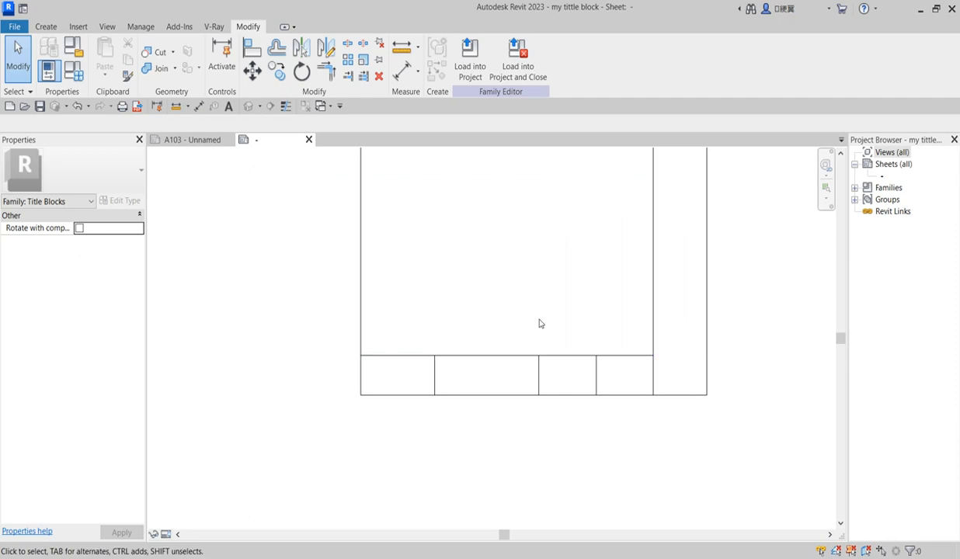
Place the text 'multinext designs' in the first bottom cell and nudge it up-left
{"action": "left_click", "coordinate": [44, 28]}
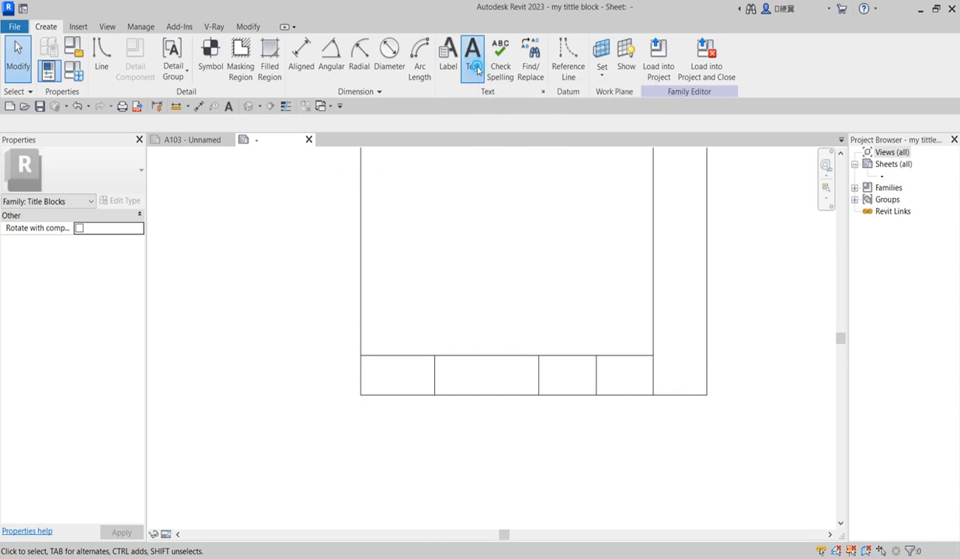
{"action": "left_click", "coordinate": [473, 56]}
{"action": "scroll", "coordinate": [378, 377], "scroll_direction": "up", "scroll_amount": 2}
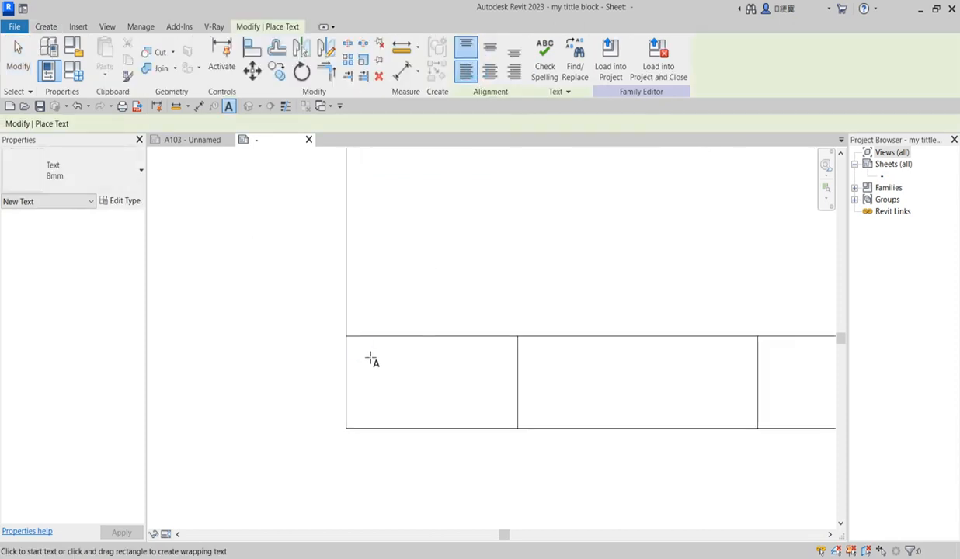
{"action": "left_click", "coordinate": [370, 357]}
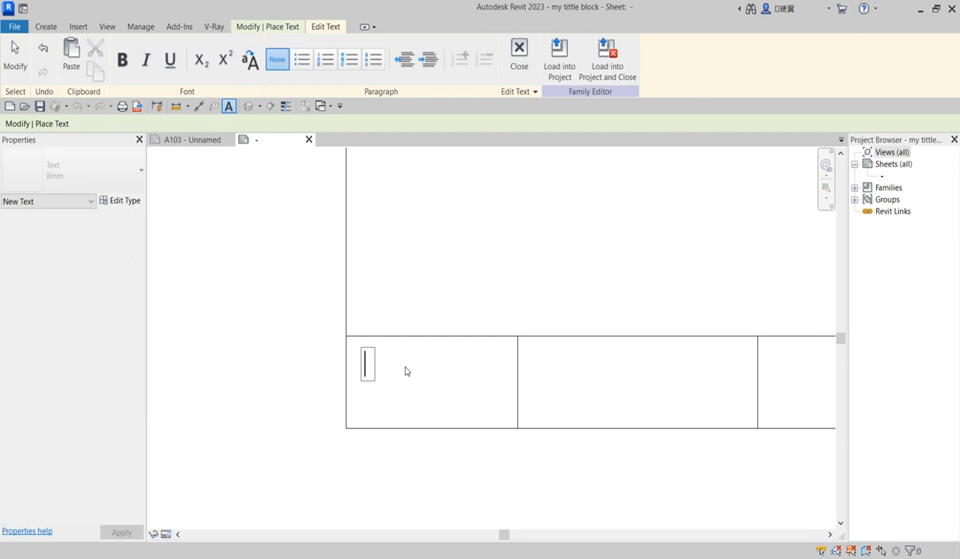
{"action": "type", "text": "multinext"}
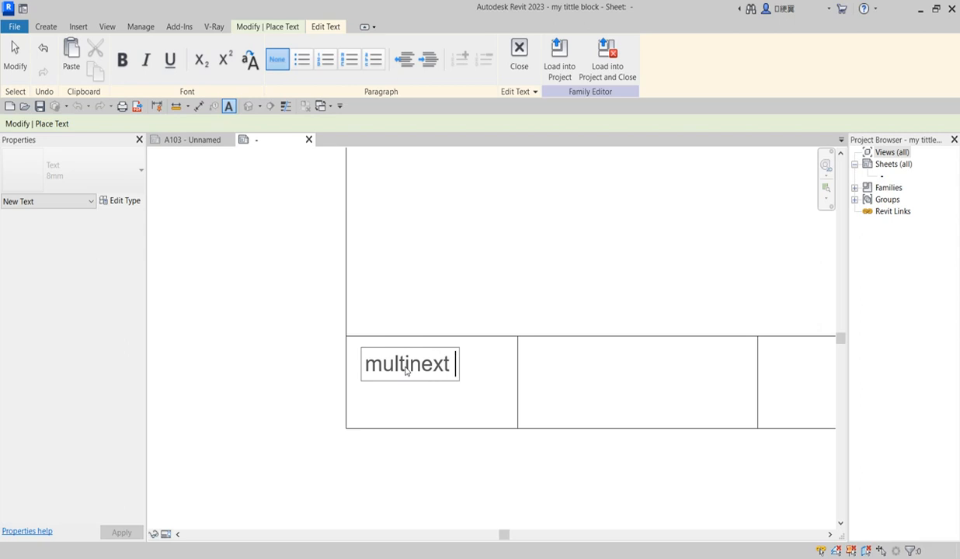
{"action": "type", "text": "ing"}
{"action": "key", "text": "BackSpace"}
{"action": "key", "text": "BackSpace"}
{"action": "type", "text": "gn"}
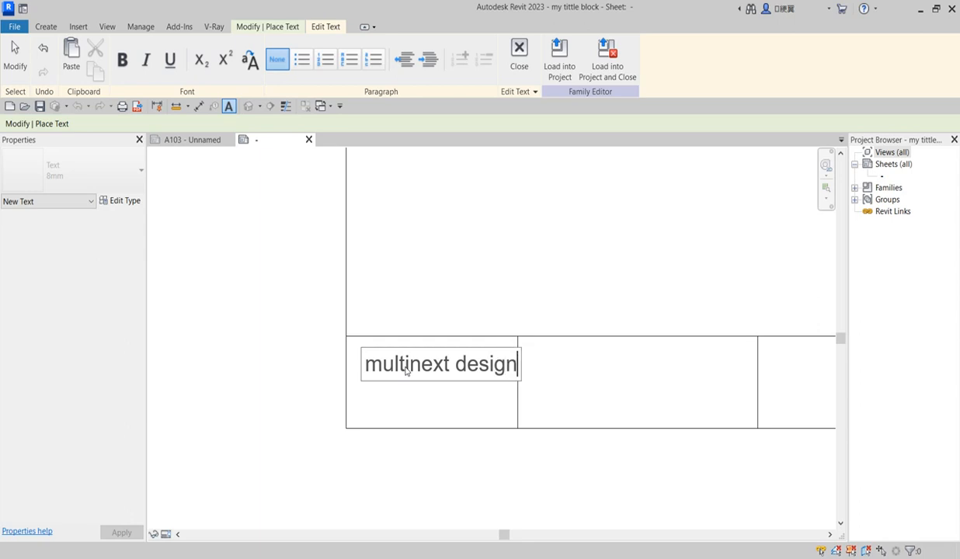
{"action": "type", "text": "s"}
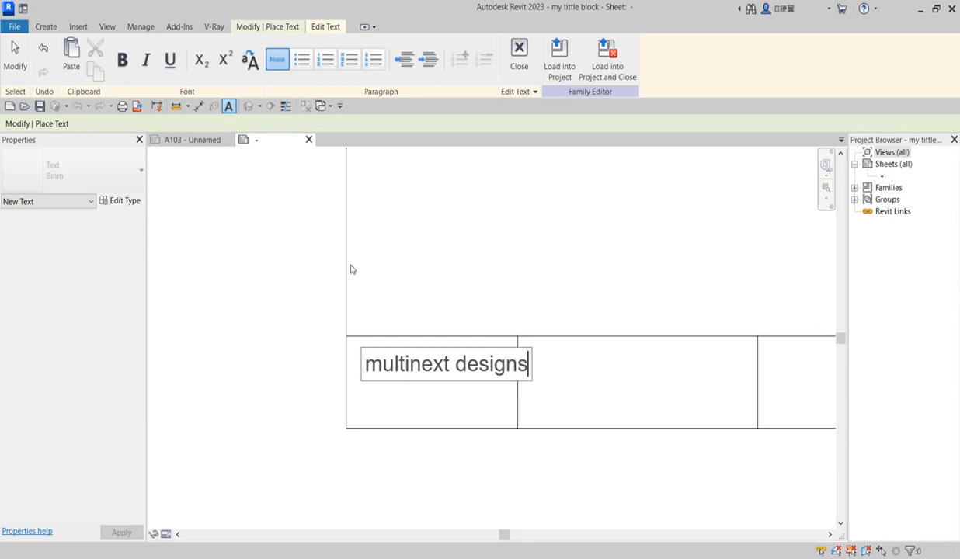
{"action": "left_click", "coordinate": [415, 297]}
{"action": "right_click", "coordinate": [401, 244]}
{"action": "left_click", "coordinate": [428, 250]}
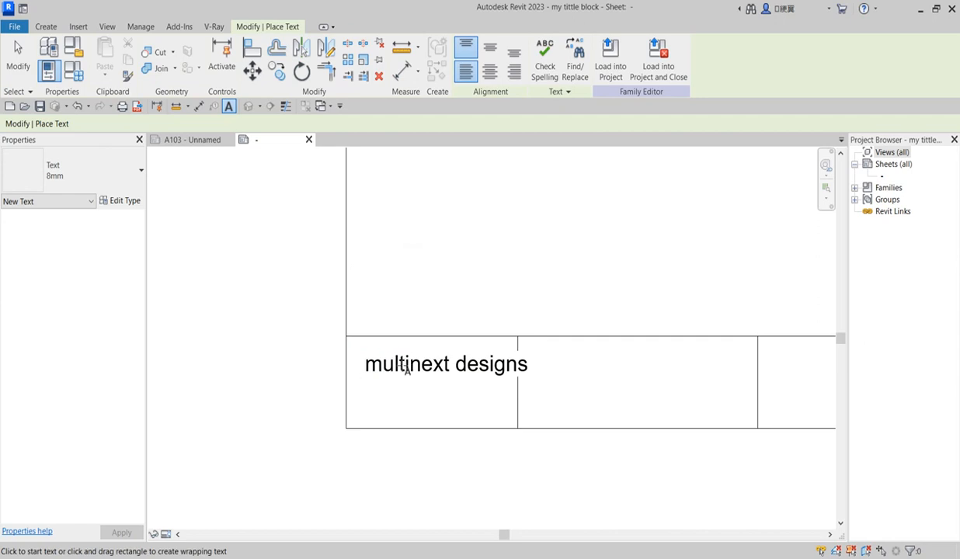
{"action": "right_click", "coordinate": [423, 271]}
{"action": "left_click", "coordinate": [435, 279]}
{"action": "left_click", "coordinate": [406, 365]}
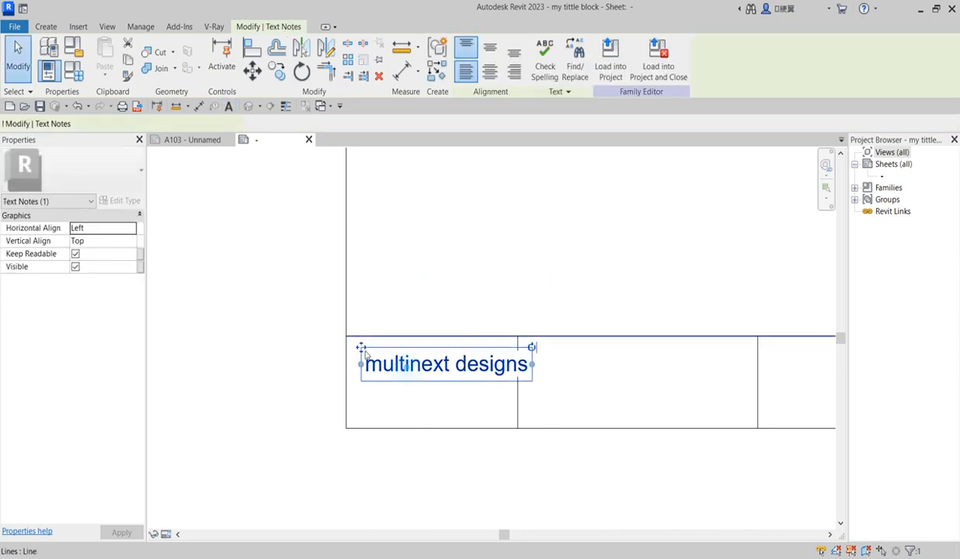
{"action": "left_click_drag", "start_coordinate": [361, 347], "coordinate": [352, 339]}
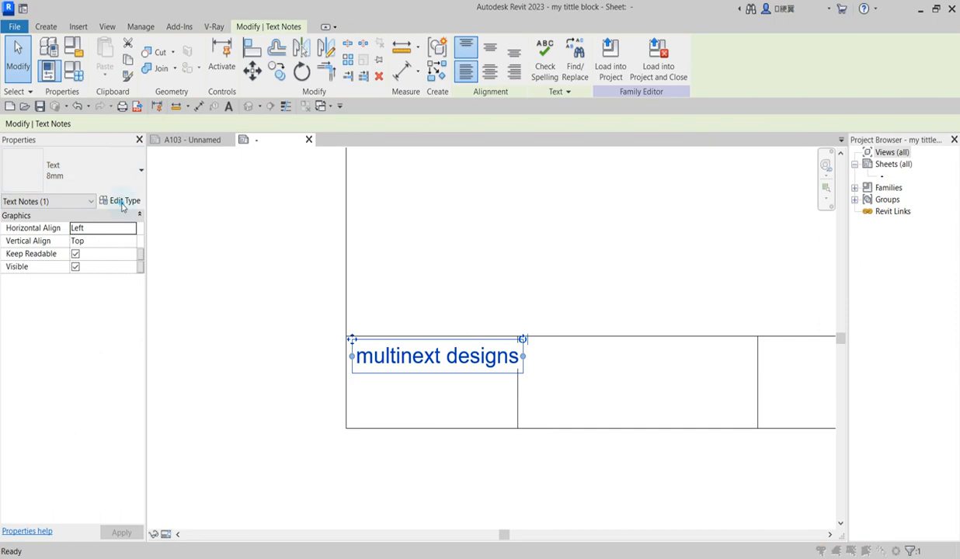
Change the 8mm text type's Text Size to 6 mm
{"action": "left_click", "coordinate": [122, 201]}
{"action": "double_click", "coordinate": [633, 337]}
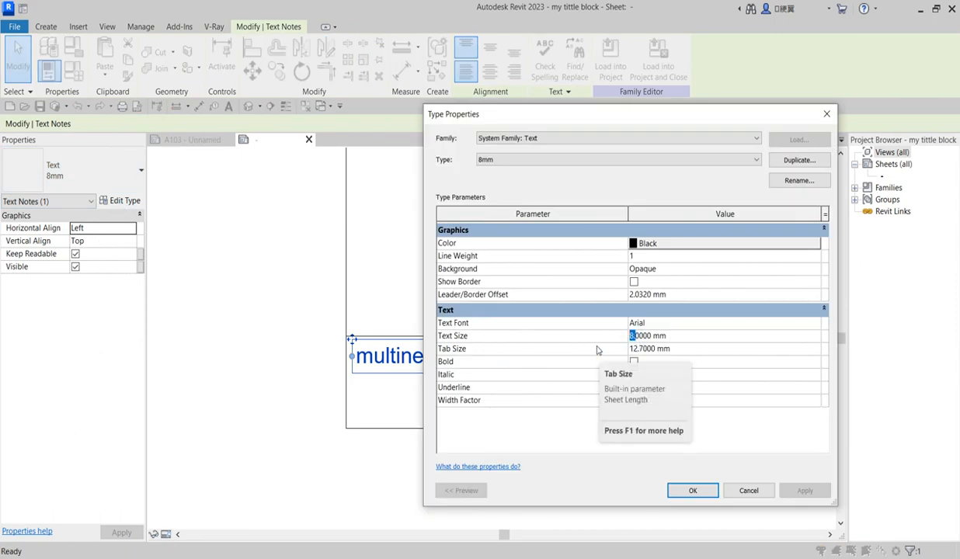
{"action": "type", "text": "6"}
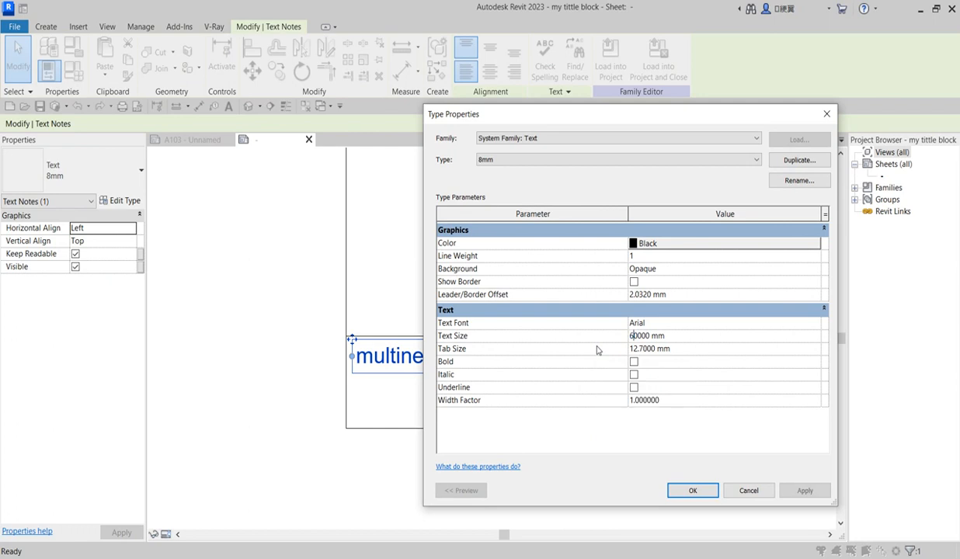
{"action": "left_click", "coordinate": [673, 328]}
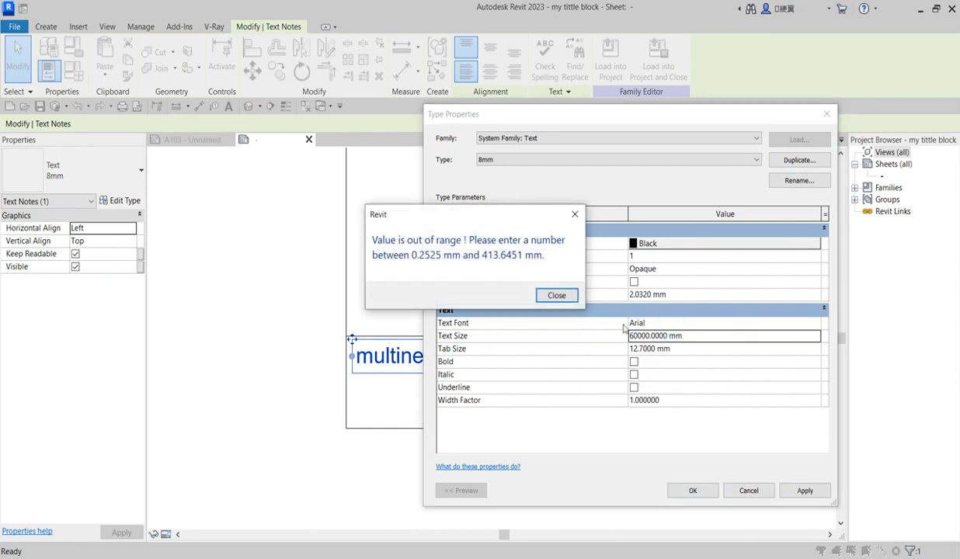
{"action": "left_click", "coordinate": [575, 215]}
{"action": "left_click_drag", "start_coordinate": [634, 337], "coordinate": [610, 342]}
{"action": "type", "text": "6"}
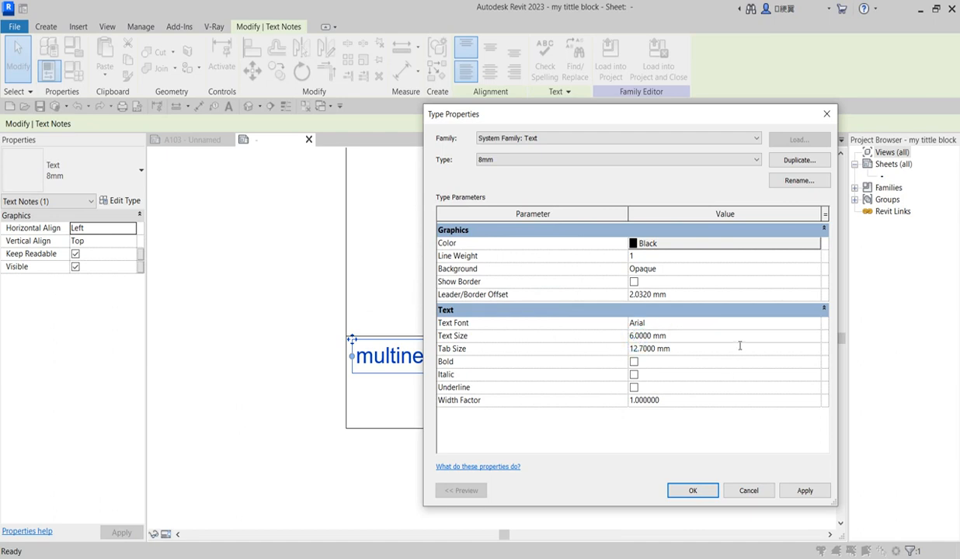
{"action": "left_click", "coordinate": [720, 323]}
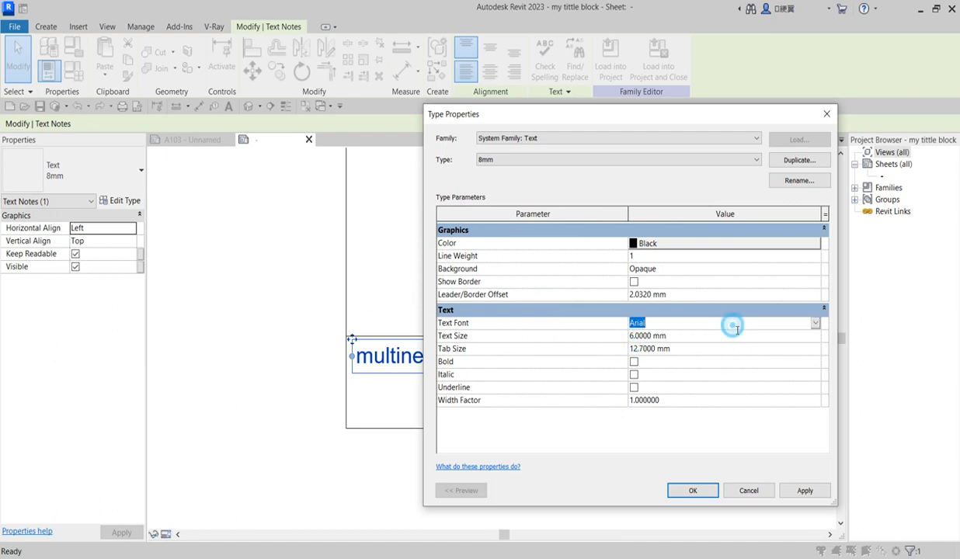
Set the type's Text Font to Bahnschrift and apply the changes
{"action": "left_click", "coordinate": [815, 324]}
{"action": "scroll", "coordinate": [689, 382], "scroll_direction": "down", "scroll_amount": 4}
{"action": "scroll", "coordinate": [688, 383], "scroll_direction": "up", "scroll_amount": 3}
{"action": "scroll", "coordinate": [687, 382], "scroll_direction": "down", "scroll_amount": 1}
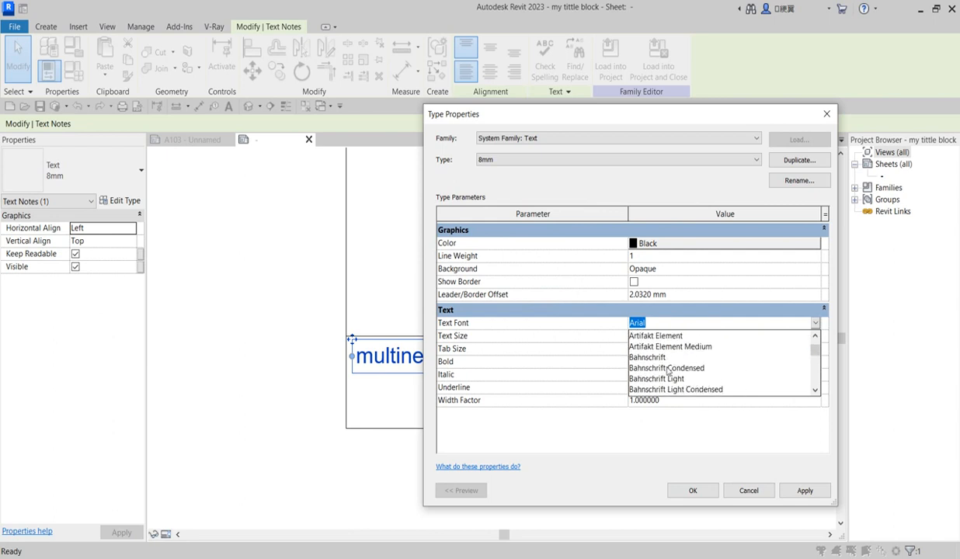
{"action": "left_click", "coordinate": [647, 358]}
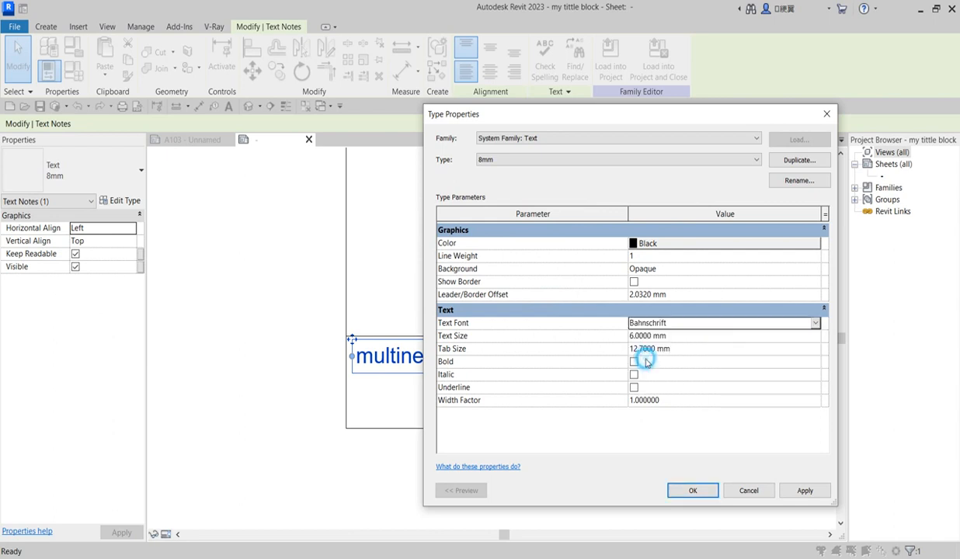
{"action": "left_click", "coordinate": [806, 491]}
{"action": "left_click", "coordinate": [692, 490]}
Capitalise the D of 'designs' and the M of 'multinext' in the company name note
{"action": "scroll", "coordinate": [413, 354], "scroll_direction": "up", "scroll_amount": 2}
{"action": "double_click", "coordinate": [452, 353]}
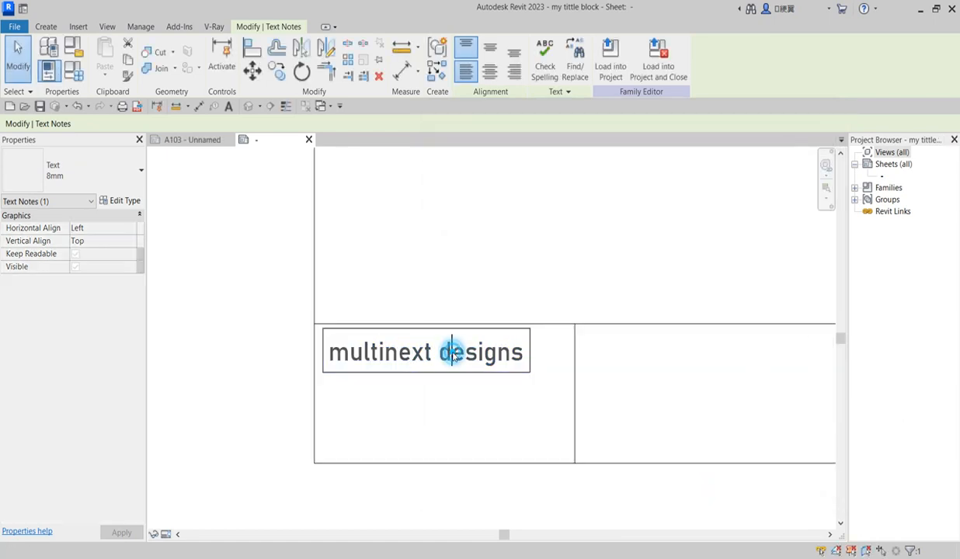
{"action": "double_click", "coordinate": [449, 359]}
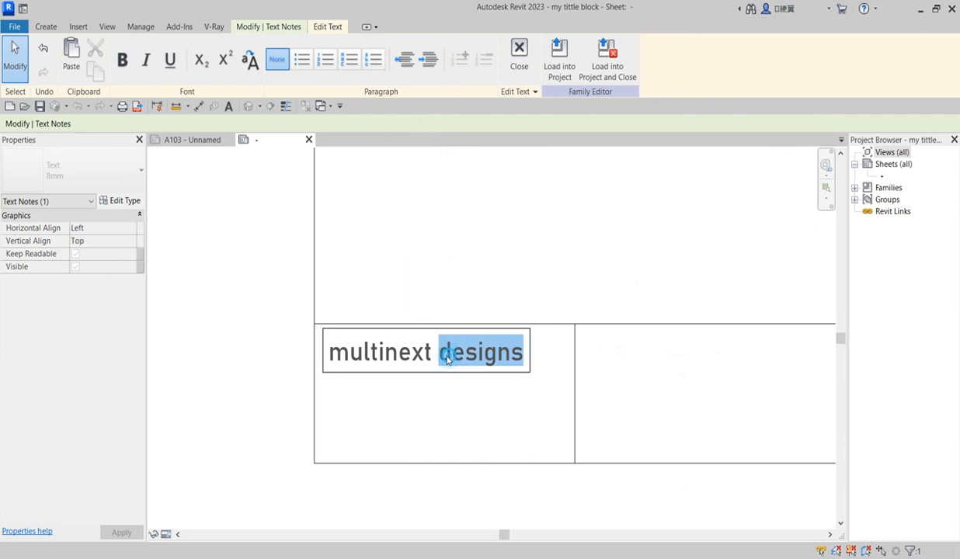
{"action": "left_click_drag", "start_coordinate": [438, 354], "coordinate": [447, 356]}
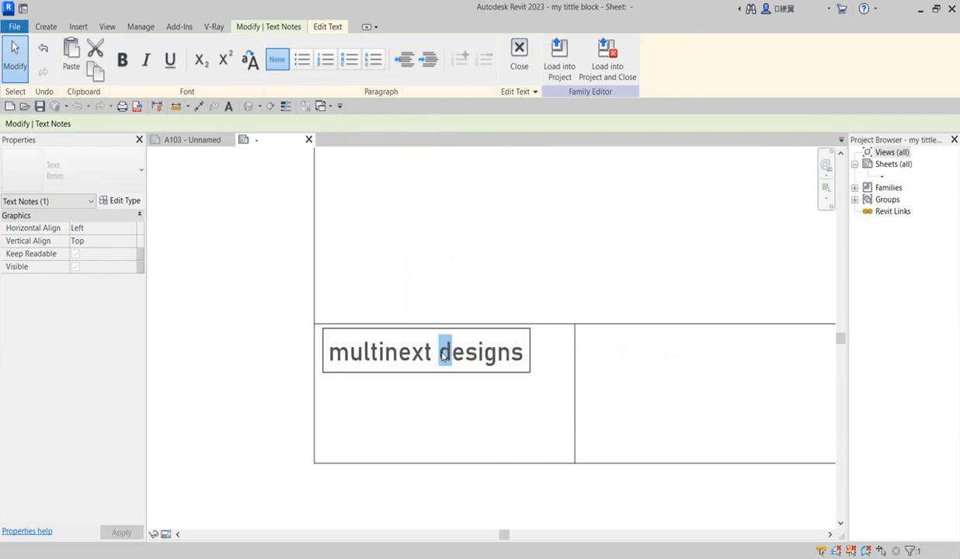
{"action": "type", "text": "D"}
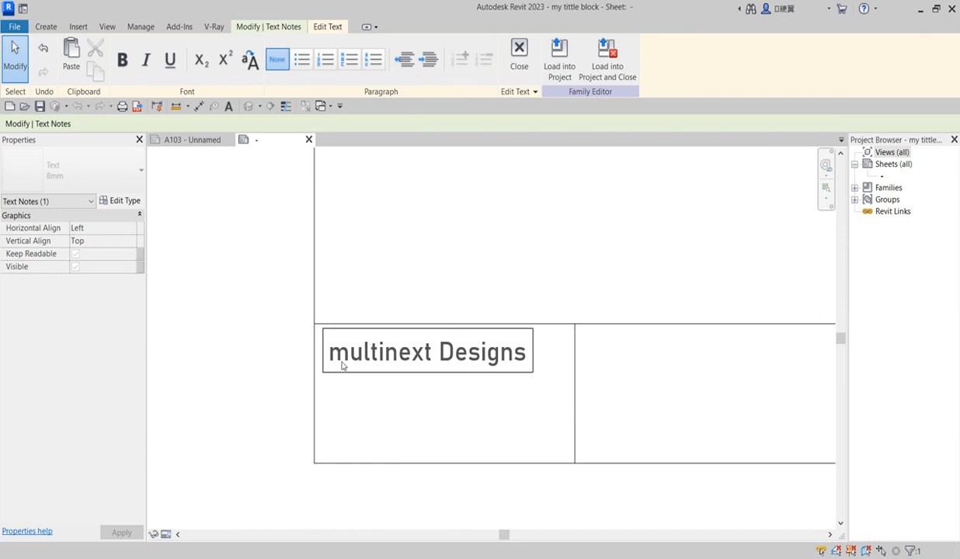
{"action": "left_click_drag", "start_coordinate": [348, 356], "coordinate": [336, 357]}
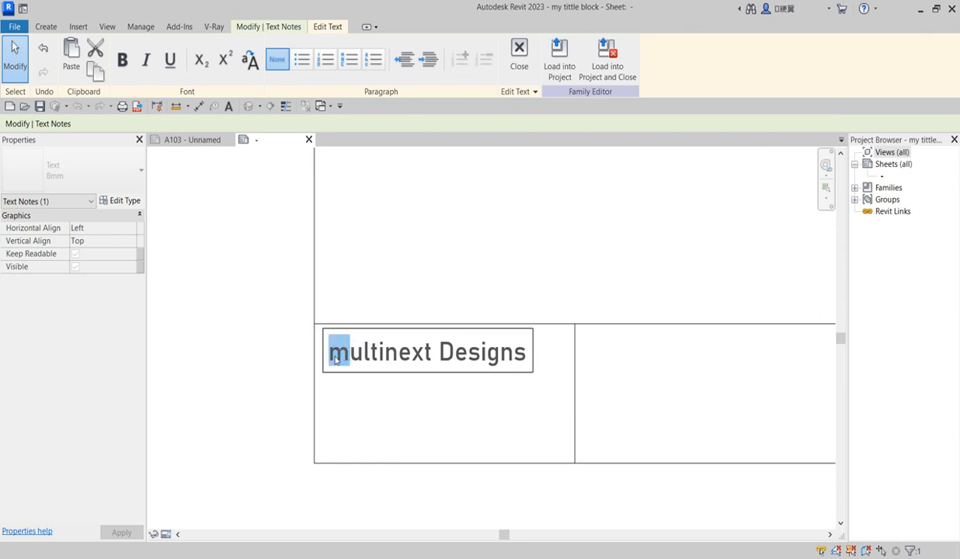
{"action": "left_click", "coordinate": [335, 358]}
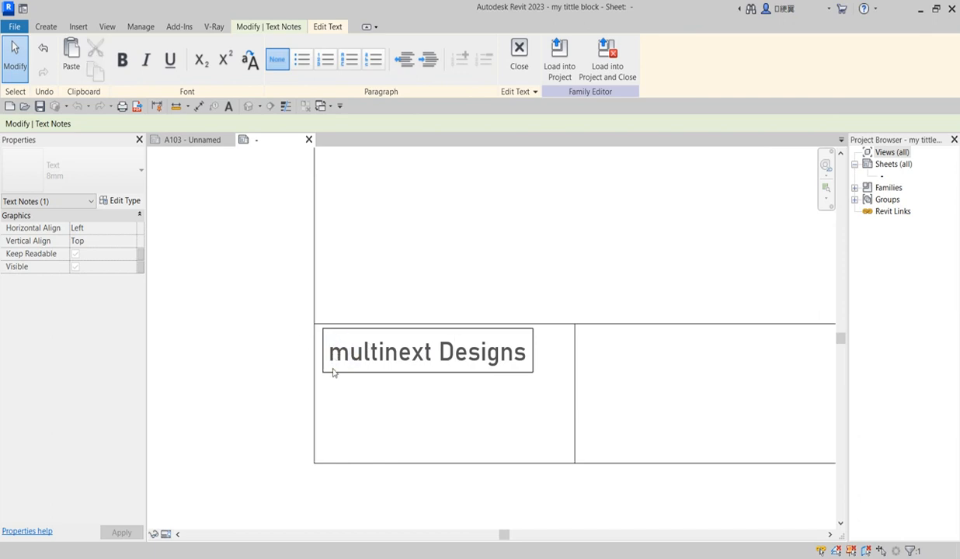
{"action": "key", "text": "BackSpace"}
{"action": "type", "text": "M"}
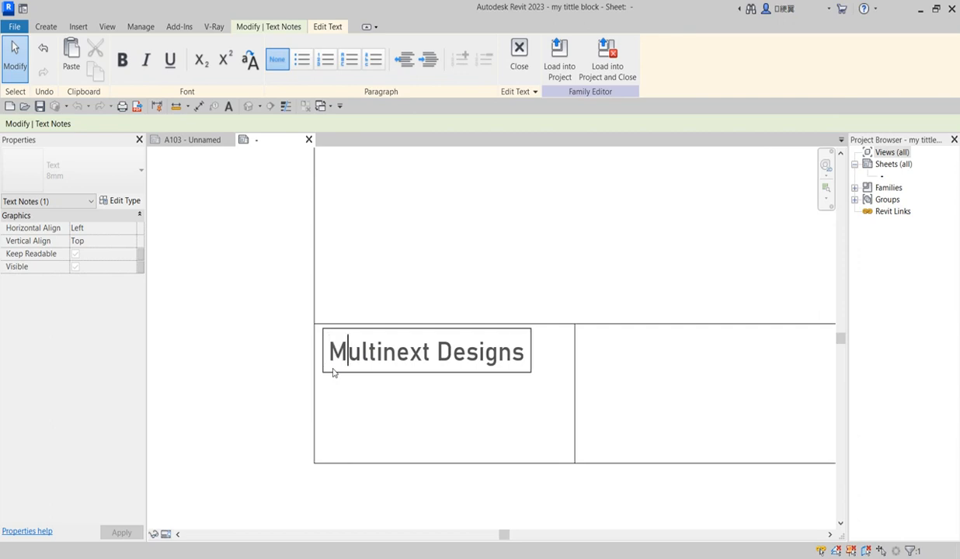
{"action": "left_click", "coordinate": [401, 416]}
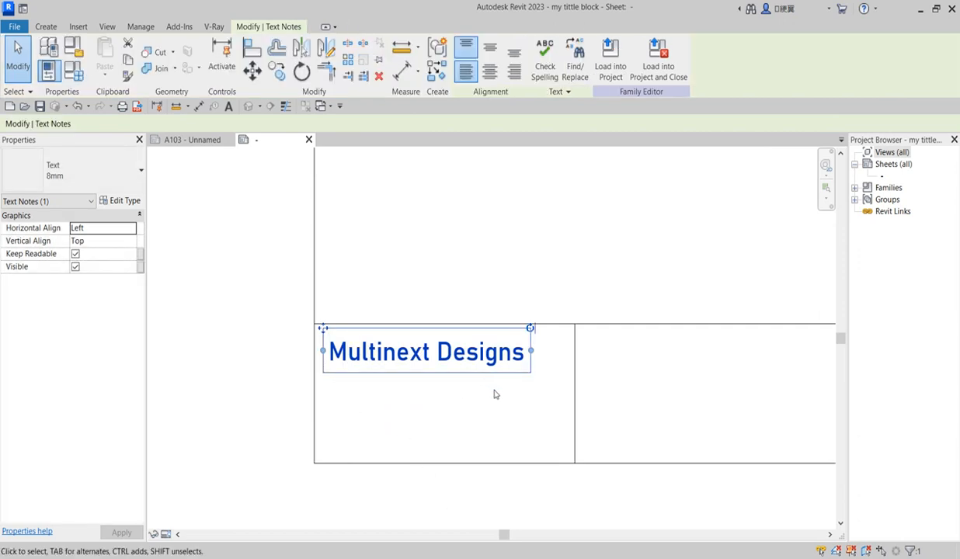
{"action": "left_click", "coordinate": [495, 397]}
{"action": "scroll", "coordinate": [404, 386], "scroll_direction": "down", "scroll_amount": 2}
{"action": "scroll", "coordinate": [388, 372], "scroll_direction": "up", "scroll_amount": 2}
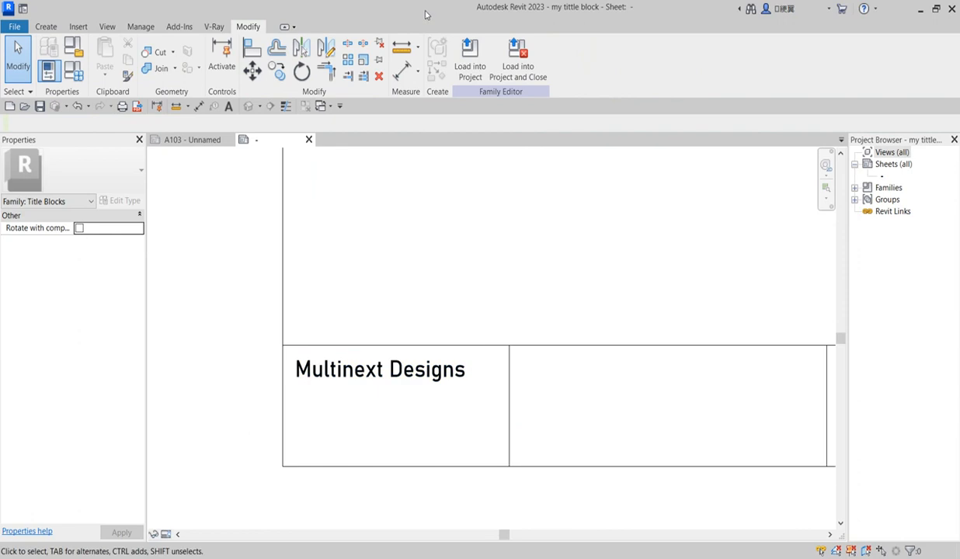
Place a text note containing the company's street address directly below Multinext Designs
{"action": "left_click", "coordinate": [45, 27]}
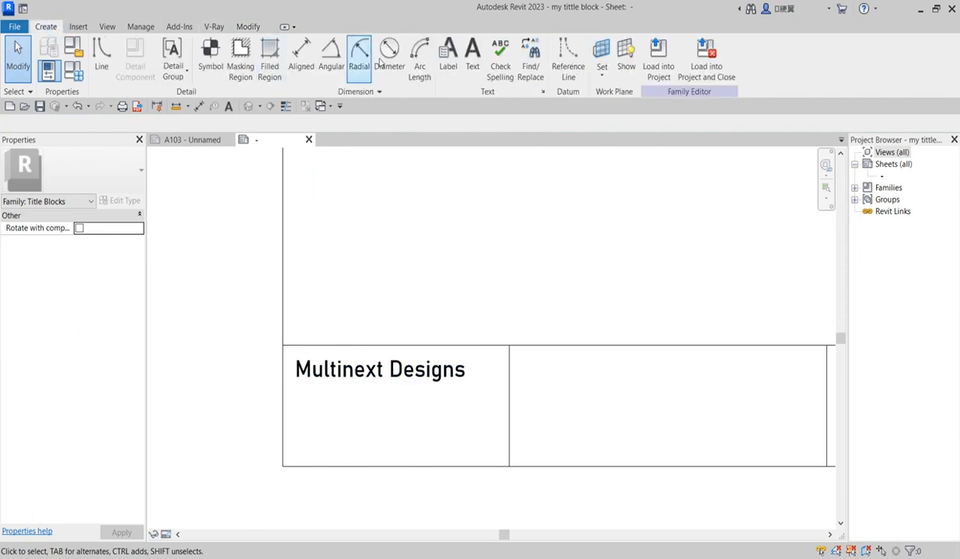
{"action": "left_click", "coordinate": [472, 56]}
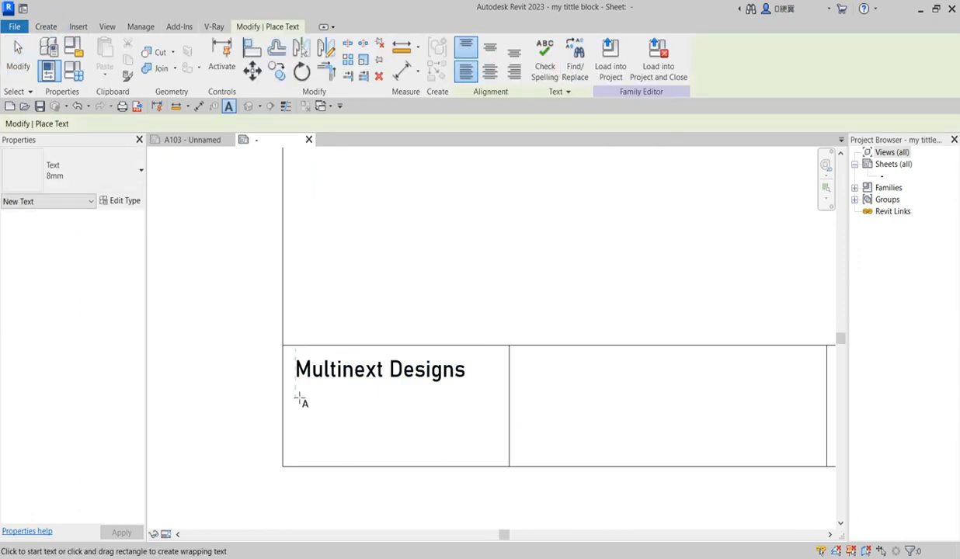
{"action": "scroll", "coordinate": [300, 398], "scroll_direction": "up", "scroll_amount": 2}
{"action": "scroll", "coordinate": [304, 403], "scroll_direction": "up", "scroll_amount": 1}
{"action": "left_click", "coordinate": [304, 409]}
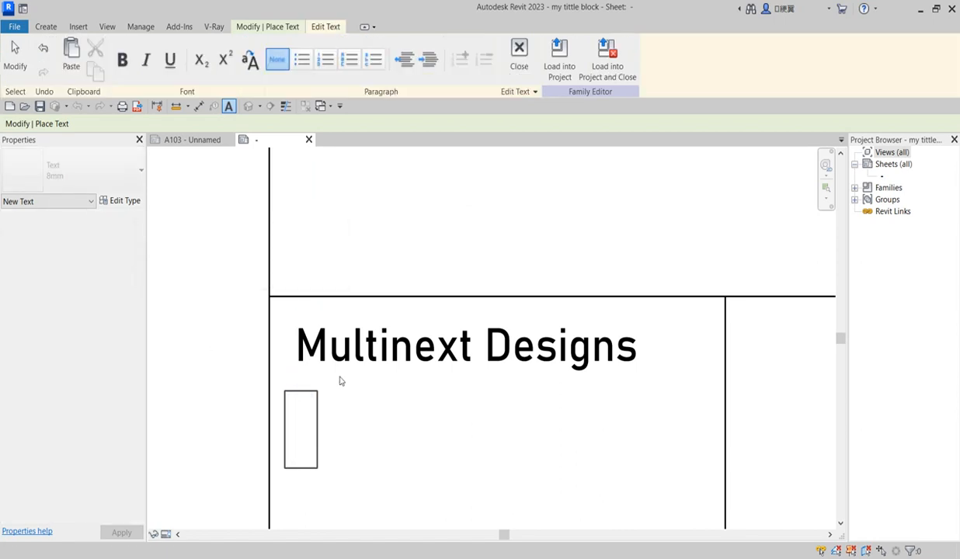
{"action": "type", "text": "n"}
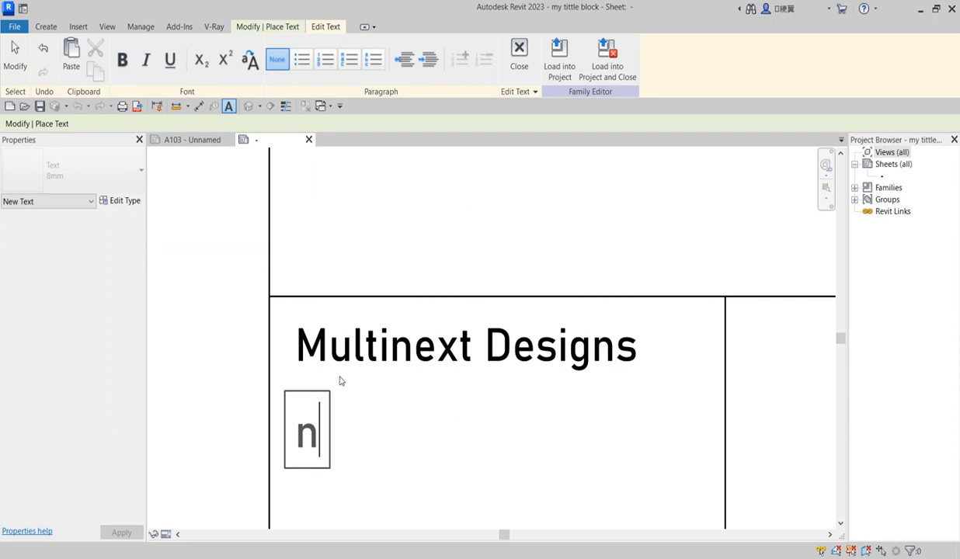
{"action": "key", "text": "BackSpace"}
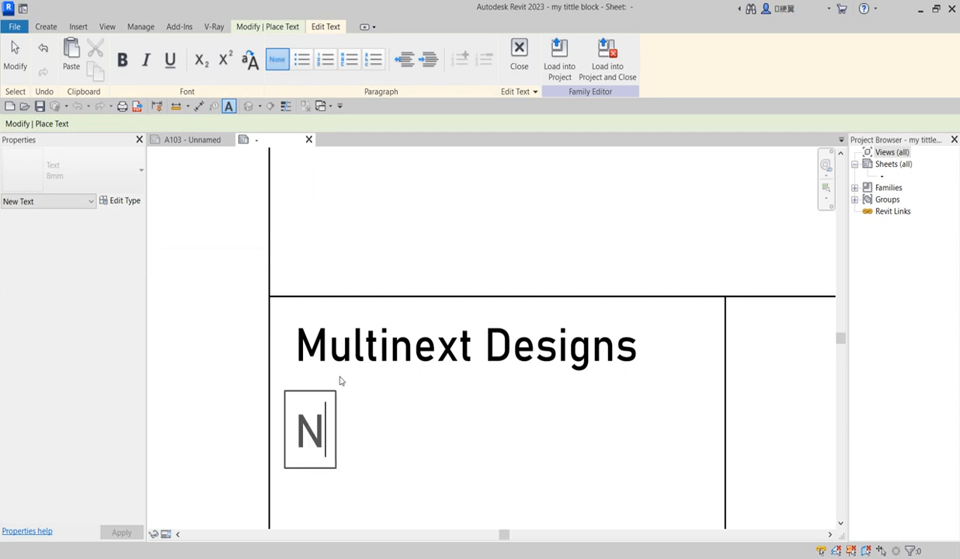
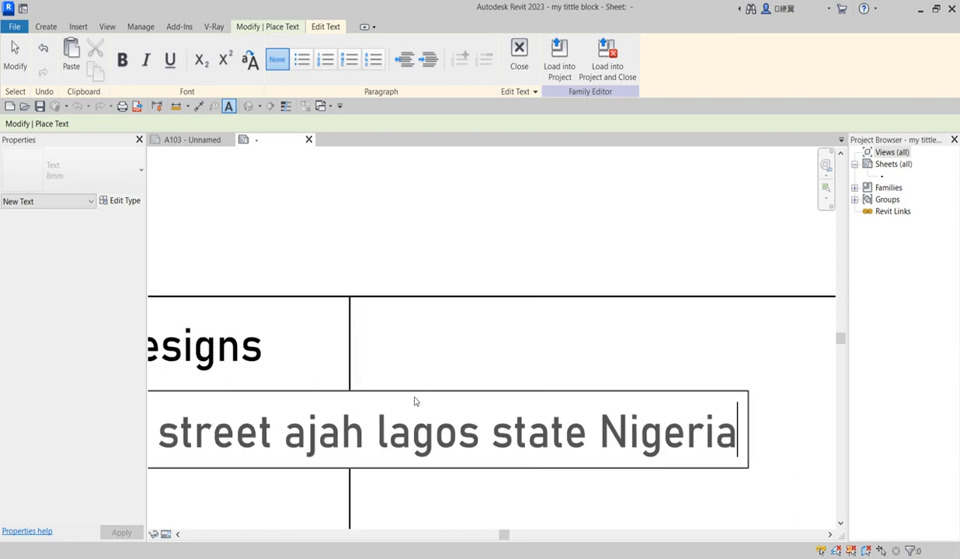
{"action": "scroll", "coordinate": [474, 431], "scroll_direction": "down", "scroll_amount": 2}
{"action": "scroll", "coordinate": [380, 446], "scroll_direction": "down", "scroll_amount": 2}
{"action": "scroll", "coordinate": [262, 440], "scroll_direction": "down", "scroll_amount": 1}
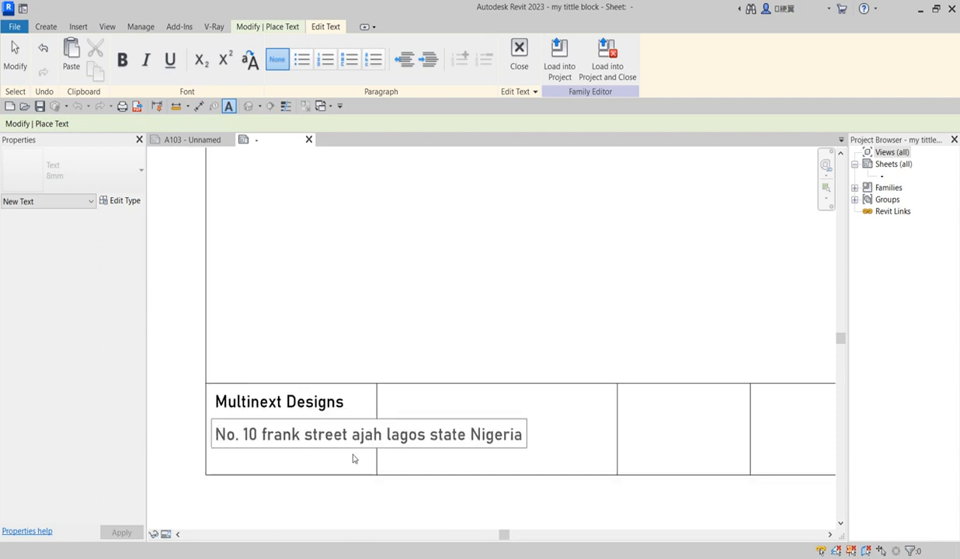
{"action": "left_click", "coordinate": [364, 457]}
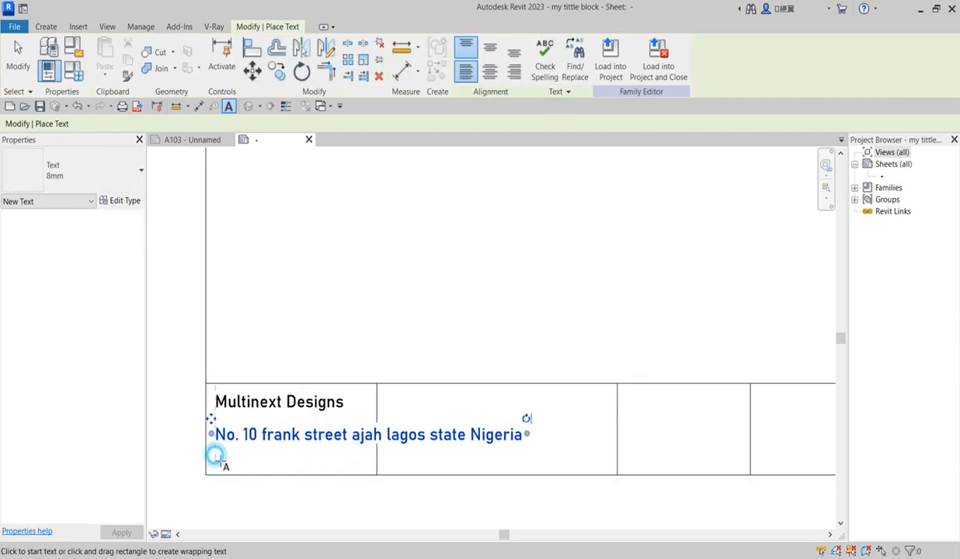
Add a text note below the address with 'tel:' followed by the company's phone number
{"action": "left_click", "coordinate": [216, 459]}
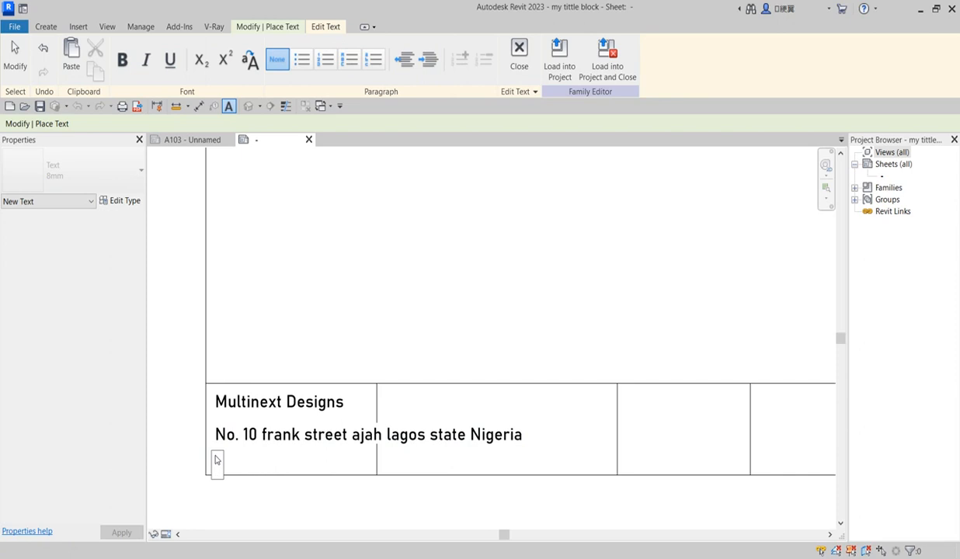
{"action": "type", "text": "tel: =2"}
{"action": "key", "text": "BackSpace"}
{"action": "key", "text": "BackSpace"}
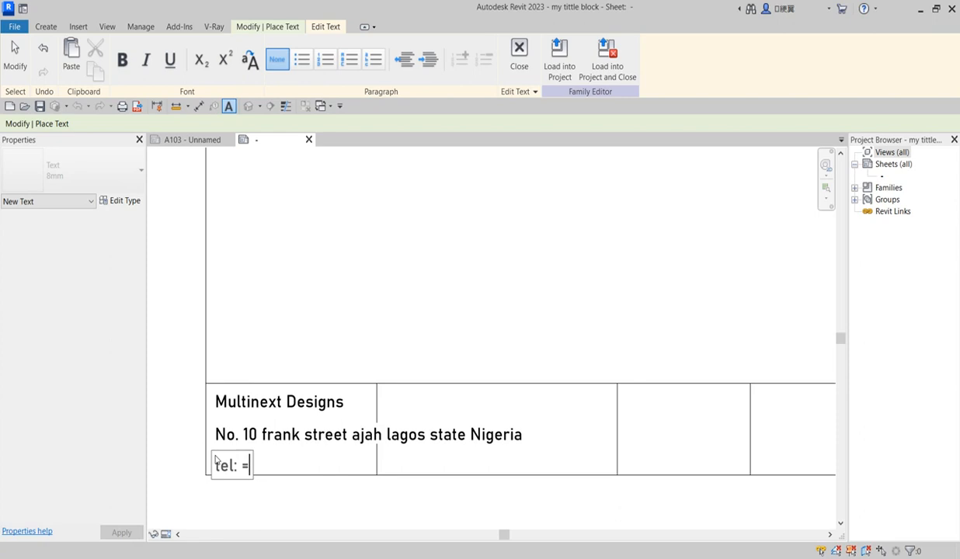
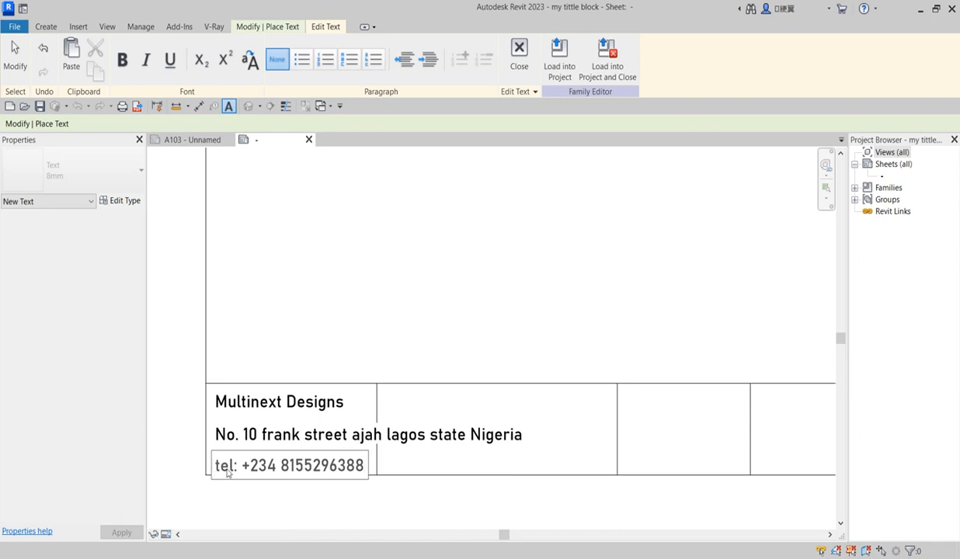
Change the phone line to start with a capital 'Tel:' and exit the Text tool
{"action": "left_click_drag", "start_coordinate": [225, 474], "coordinate": [220, 471]}
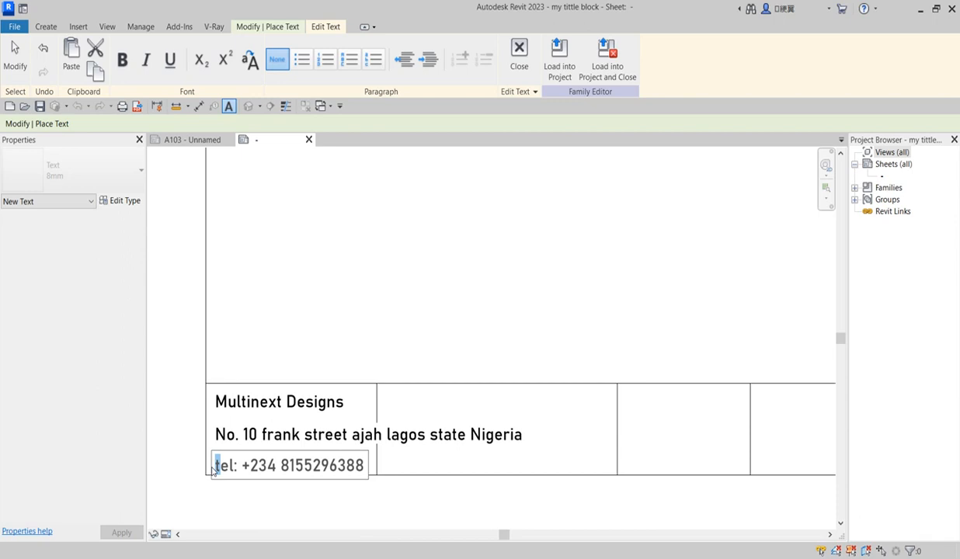
{"action": "key", "text": "BackSpace"}
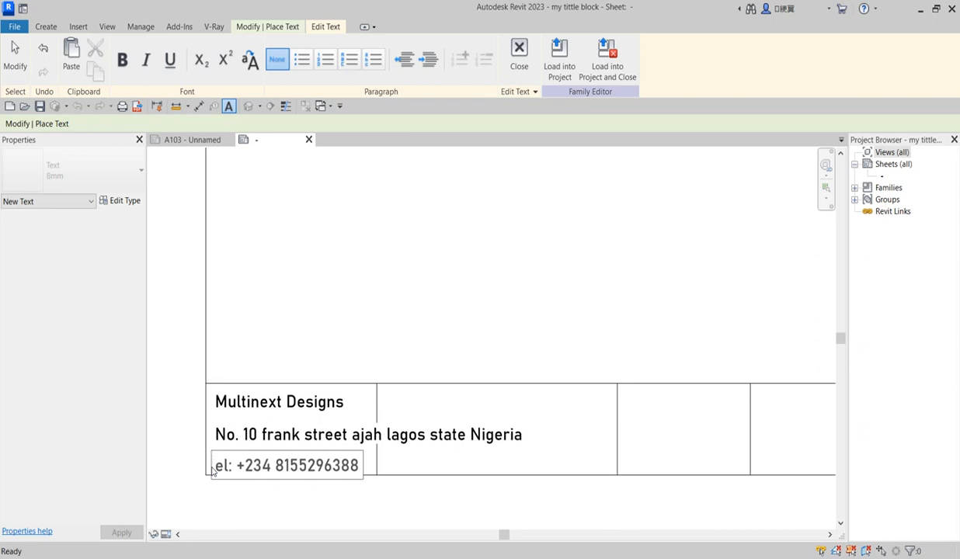
{"action": "type", "text": "T"}
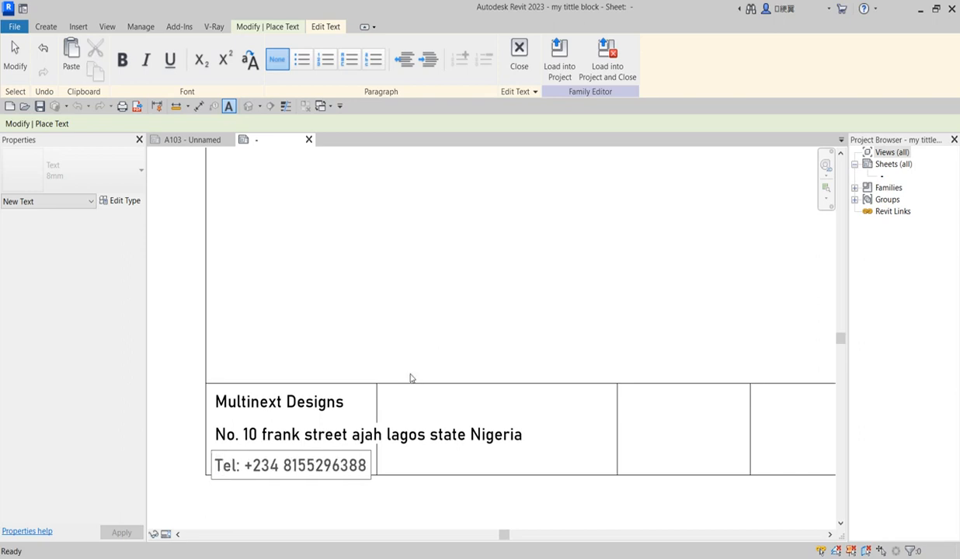
{"action": "left_click", "coordinate": [391, 357]}
{"action": "right_click", "coordinate": [271, 318]}
{"action": "left_click", "coordinate": [313, 326]}
{"action": "right_click", "coordinate": [307, 357]}
{"action": "left_click", "coordinate": [338, 365]}
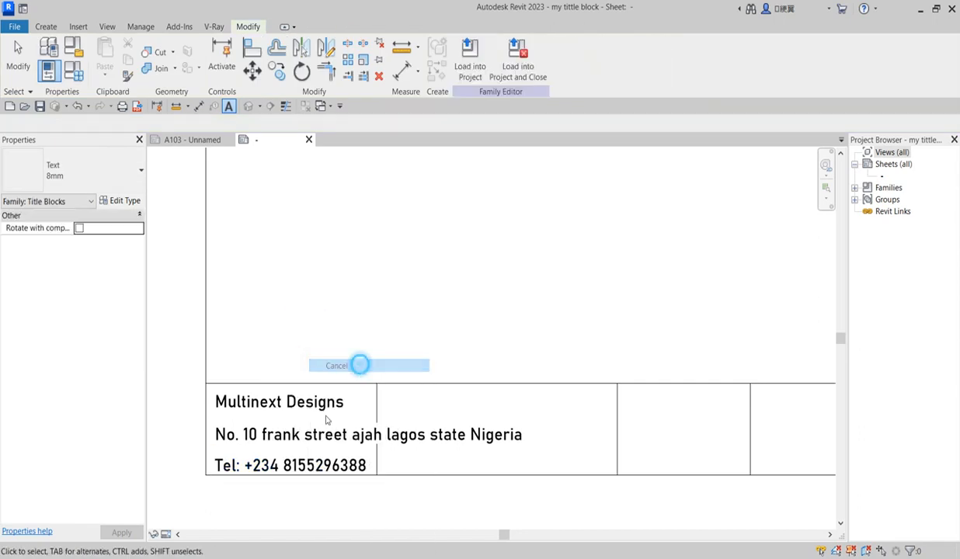
Give the address note a duplicated text type '8mm 2' with a 3 mm text size
{"action": "left_click", "coordinate": [463, 439]}
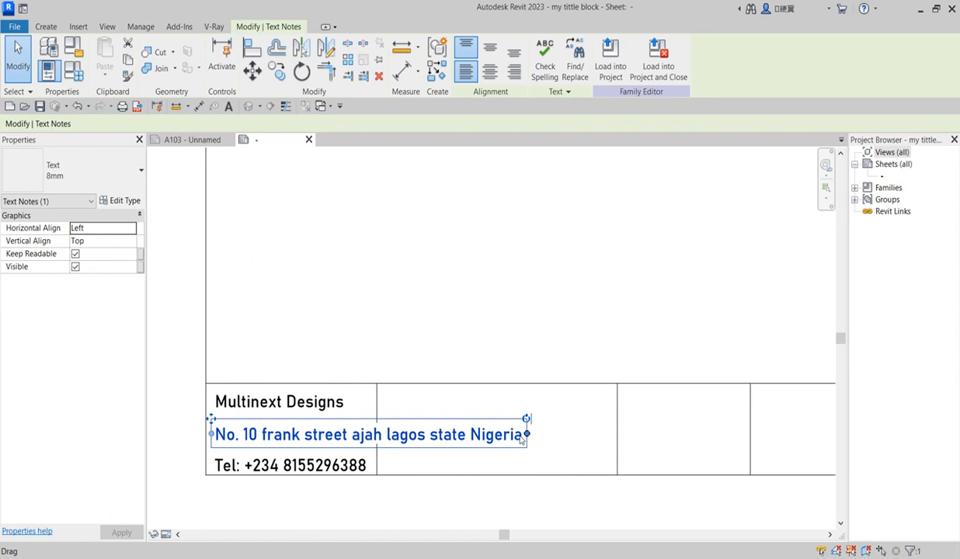
{"action": "left_click", "coordinate": [122, 200]}
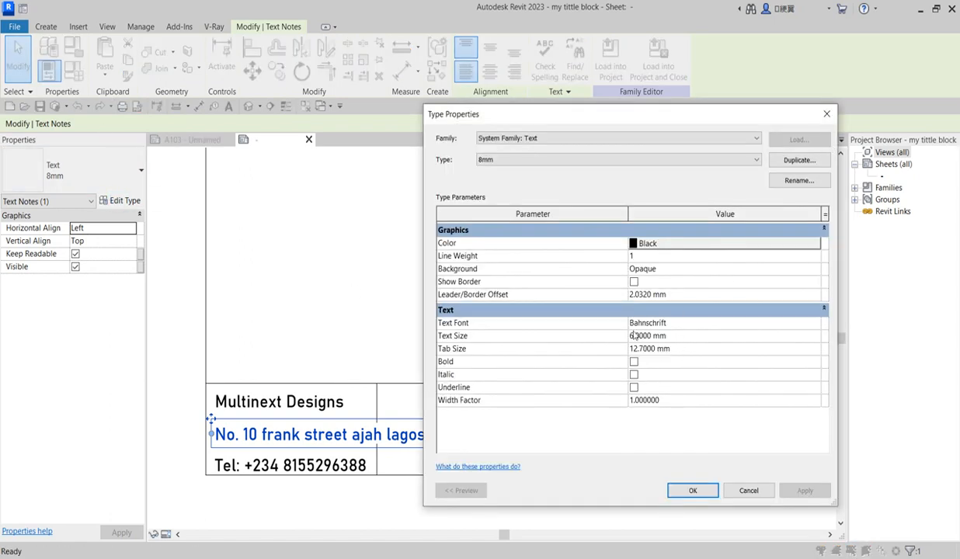
{"action": "left_click", "coordinate": [632, 336]}
{"action": "left_click", "coordinate": [786, 160]}
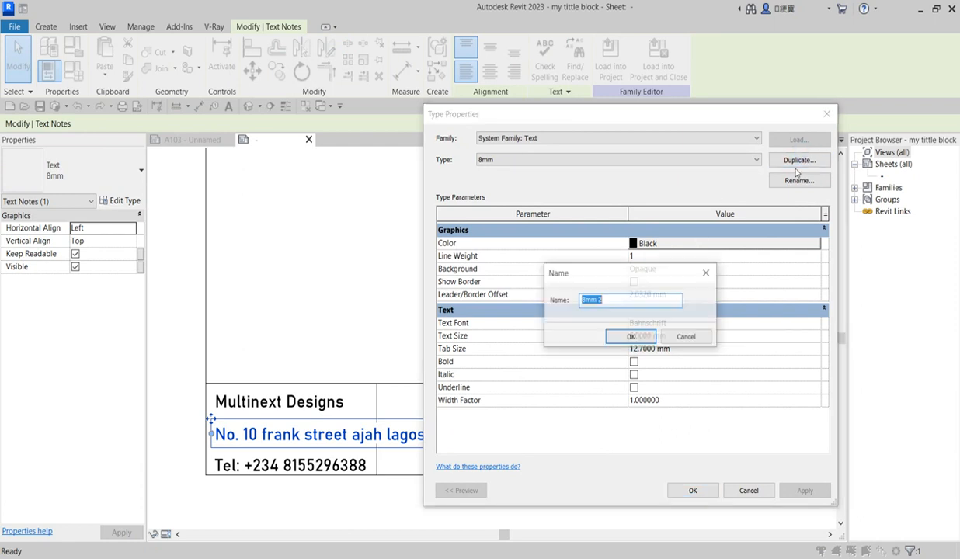
{"action": "left_click", "coordinate": [632, 337]}
{"action": "left_click", "coordinate": [633, 336]}
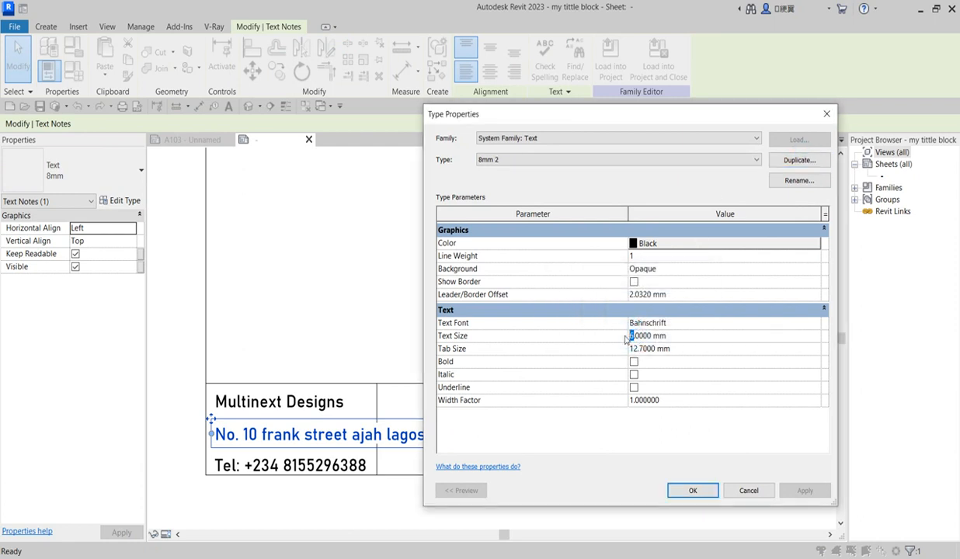
{"action": "type", "text": "3"}
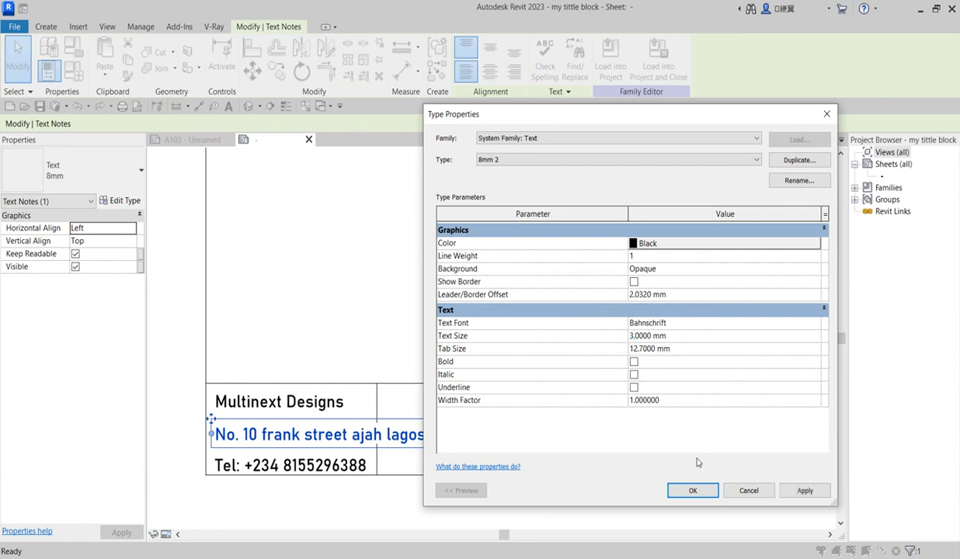
{"action": "left_click", "coordinate": [692, 491]}
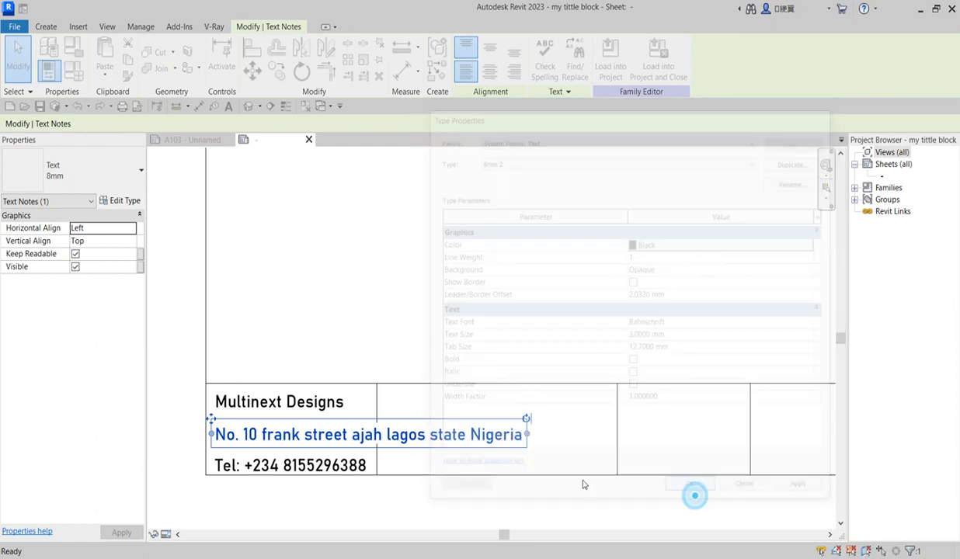
Move the phone line and address up so they stack neatly under Multinext Designs
{"action": "scroll", "coordinate": [281, 466], "scroll_direction": "up", "scroll_amount": 2}
{"action": "left_click", "coordinate": [284, 470]}
{"action": "left_click_drag", "start_coordinate": [174, 444], "coordinate": [175, 417]}
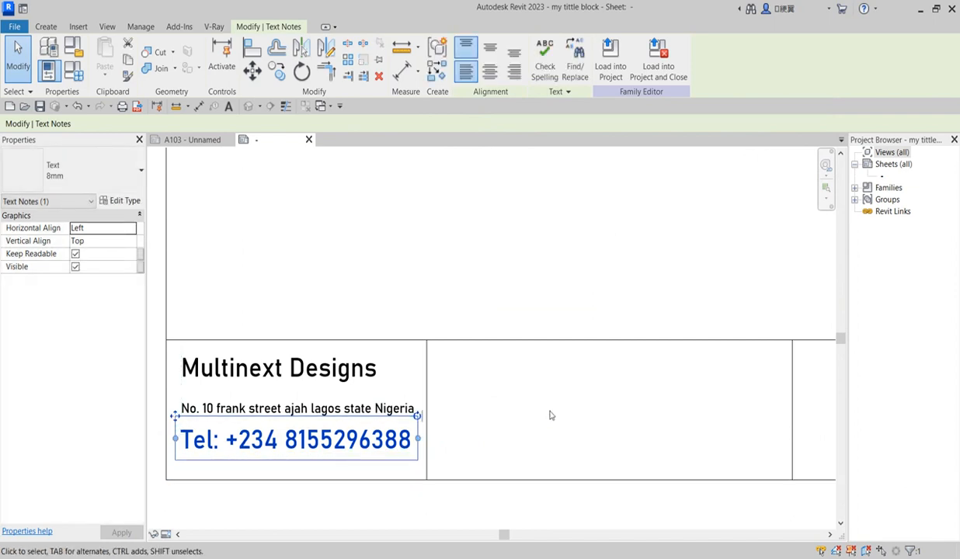
{"action": "left_click", "coordinate": [549, 411]}
{"action": "scroll", "coordinate": [459, 443], "scroll_direction": "down", "scroll_amount": 4}
{"action": "scroll", "coordinate": [460, 439], "scroll_direction": "up", "scroll_amount": 4}
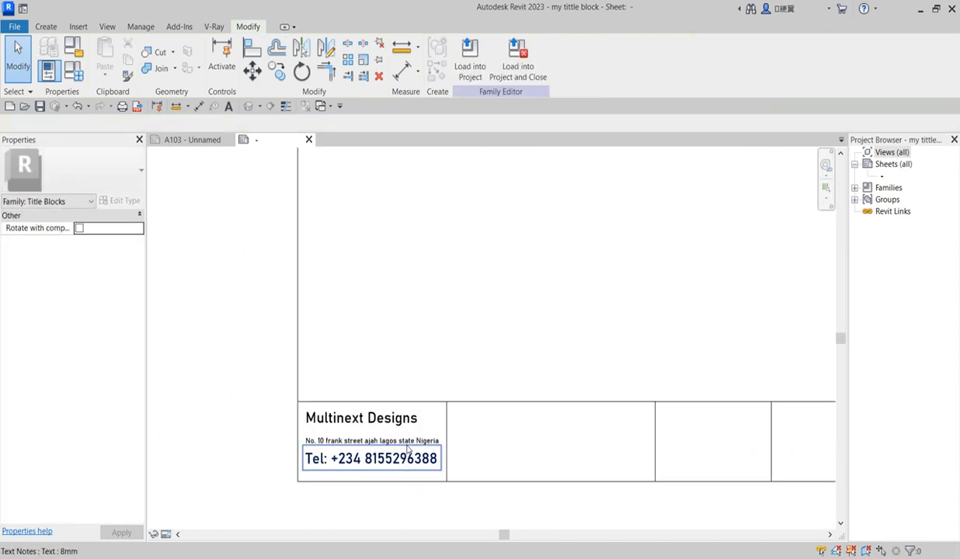
{"action": "left_click", "coordinate": [403, 431]}
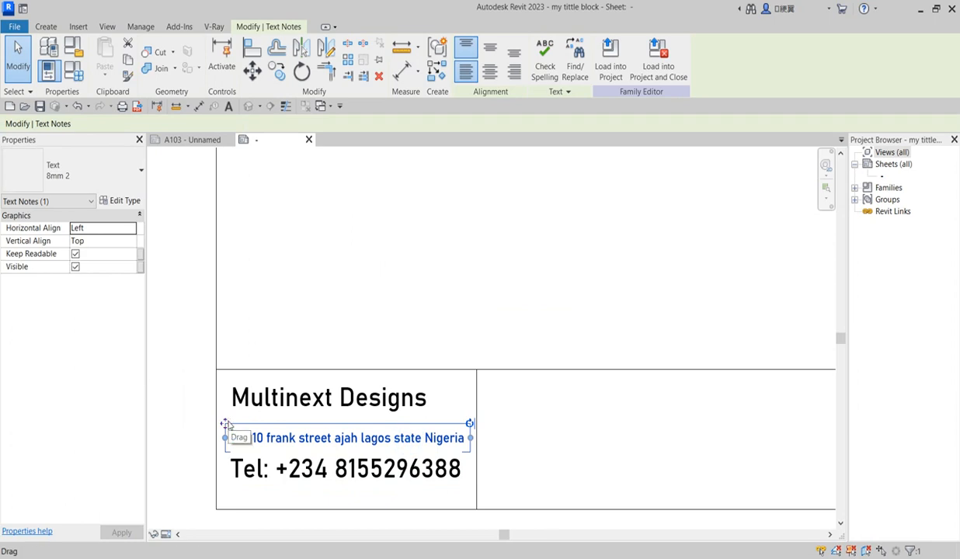
{"action": "left_click_drag", "start_coordinate": [226, 423], "coordinate": [226, 417]}
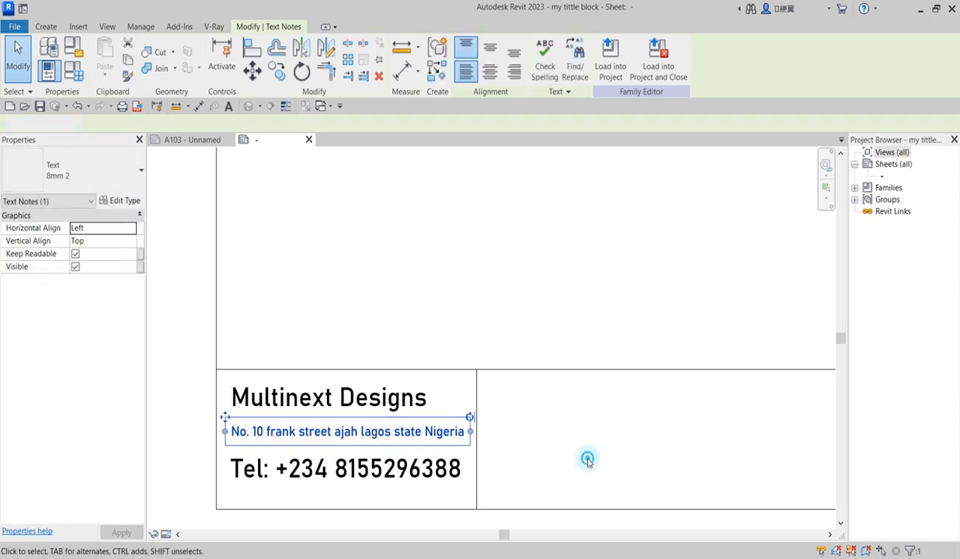
{"action": "left_click", "coordinate": [588, 461]}
{"action": "scroll", "coordinate": [458, 411], "scroll_direction": "down", "scroll_amount": 5}
{"action": "scroll", "coordinate": [462, 417], "scroll_direction": "up", "scroll_amount": 3}
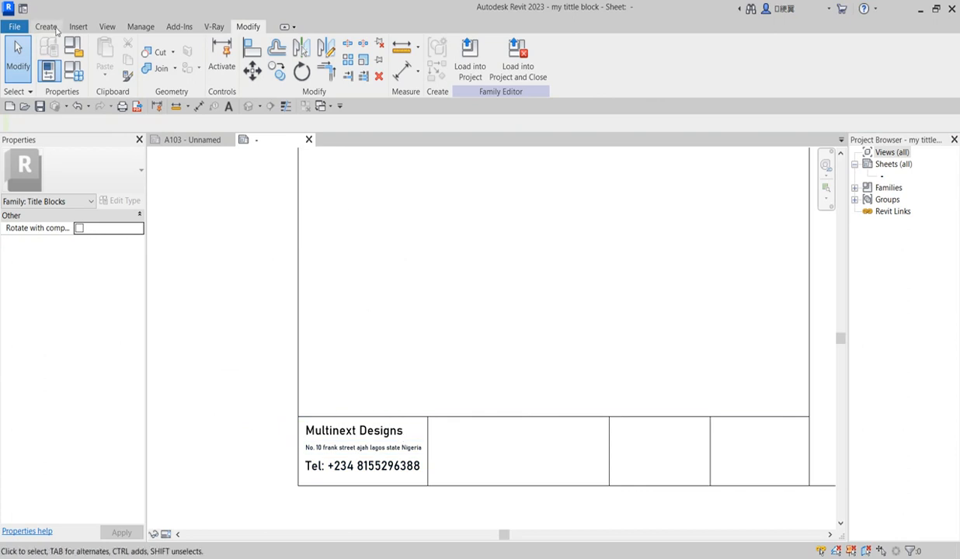
Start the Create > Label tool and zoom in on the title block's second cell
{"action": "left_click", "coordinate": [46, 26]}
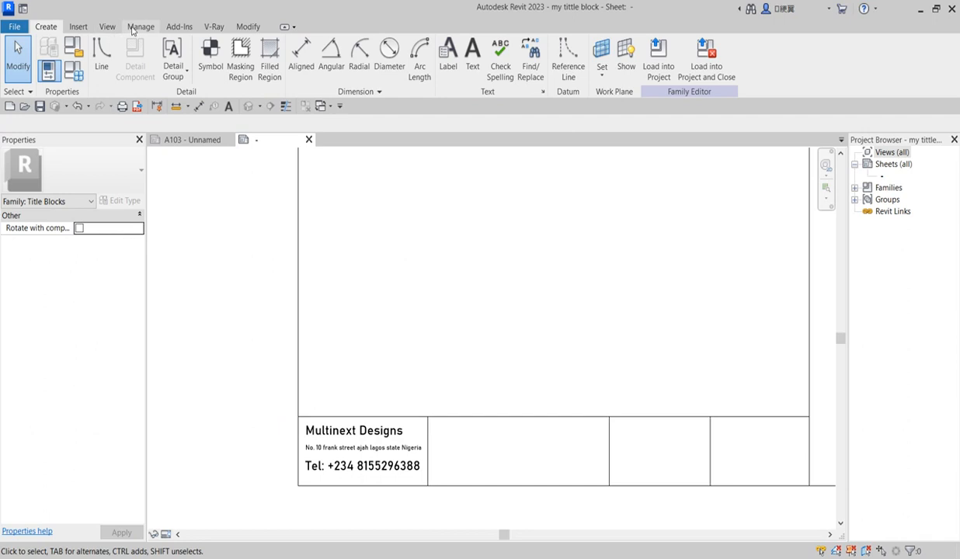
{"action": "left_click", "coordinate": [78, 27]}
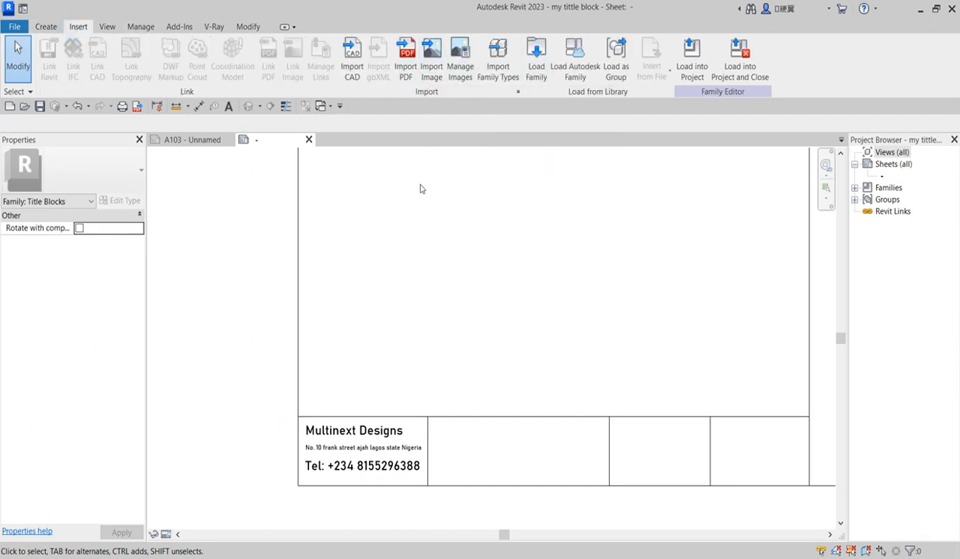
{"action": "scroll", "coordinate": [335, 420], "scroll_direction": "up", "scroll_amount": 2}
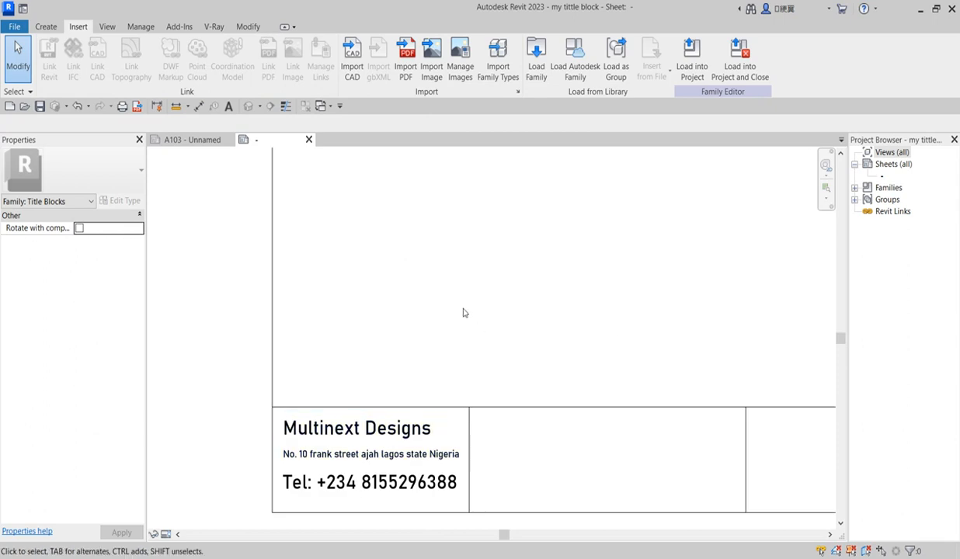
{"action": "scroll", "coordinate": [458, 303], "scroll_direction": "down", "scroll_amount": 4}
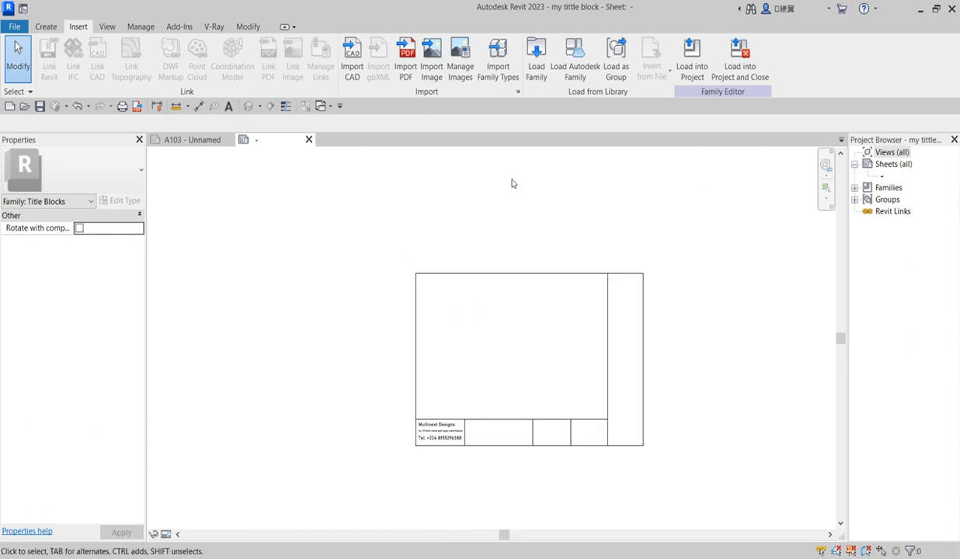
{"action": "left_click", "coordinate": [46, 28]}
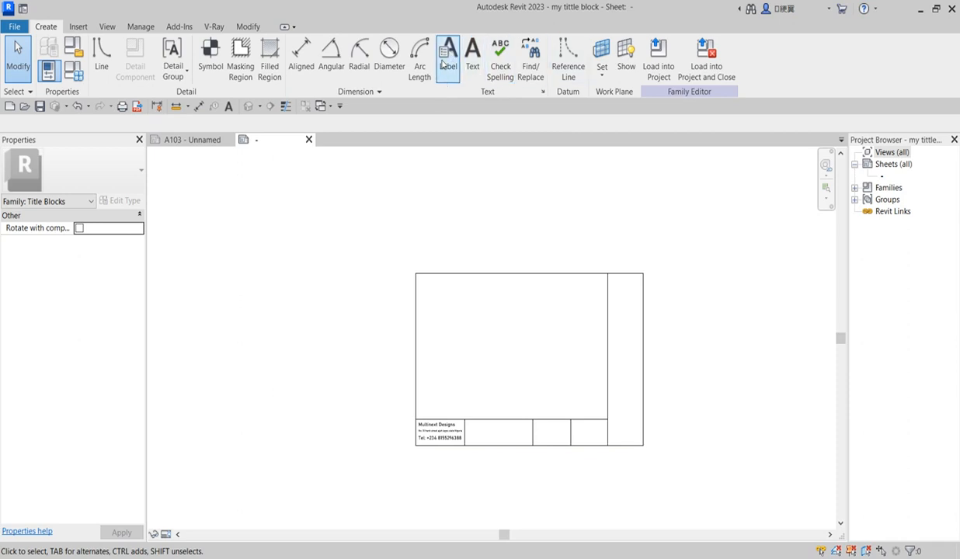
{"action": "left_click", "coordinate": [447, 61]}
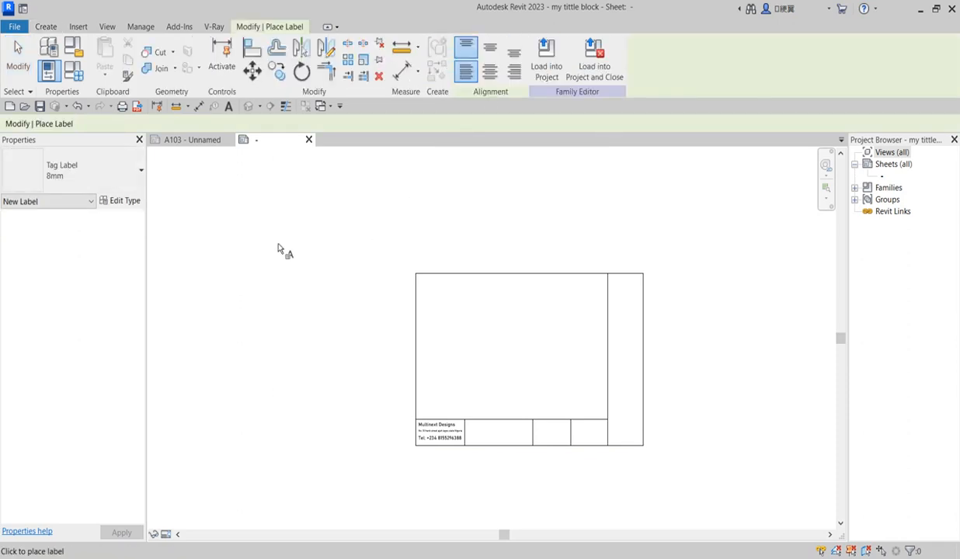
{"action": "scroll", "coordinate": [479, 427], "scroll_direction": "up", "scroll_amount": 3}
{"action": "scroll", "coordinate": [479, 432], "scroll_direction": "up", "scroll_amount": 2}
Place a Project Name label with sample value 'Project Title', widened to fit on one line
{"action": "left_click", "coordinate": [476, 422]}
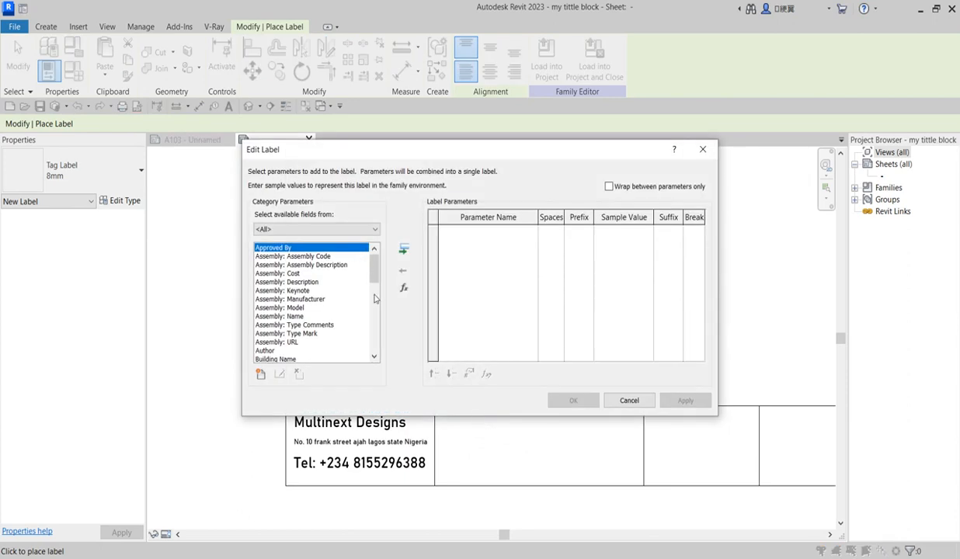
{"action": "scroll", "coordinate": [374, 295], "scroll_direction": "down", "scroll_amount": 3}
{"action": "left_click_drag", "start_coordinate": [374, 295], "coordinate": [372, 353]}
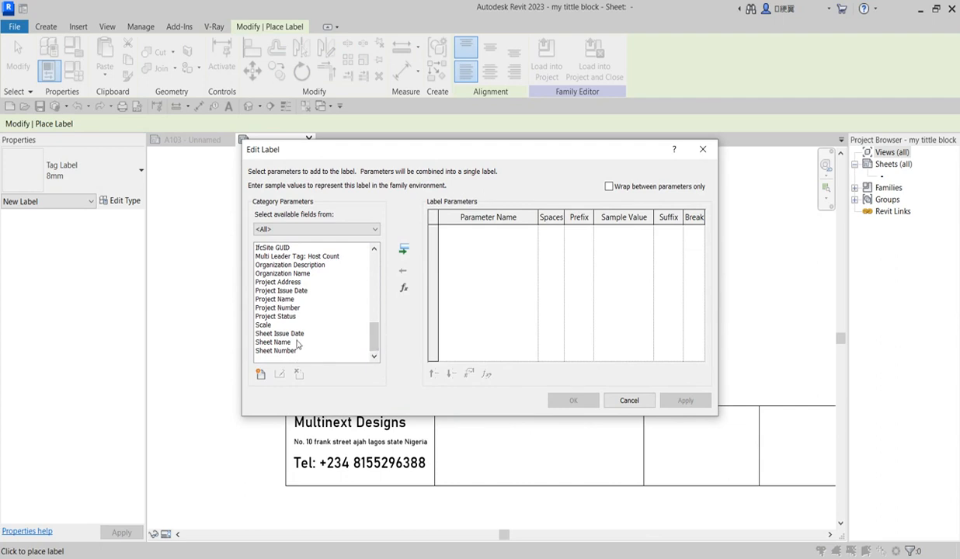
{"action": "scroll", "coordinate": [290, 316], "scroll_direction": "up", "scroll_amount": 1}
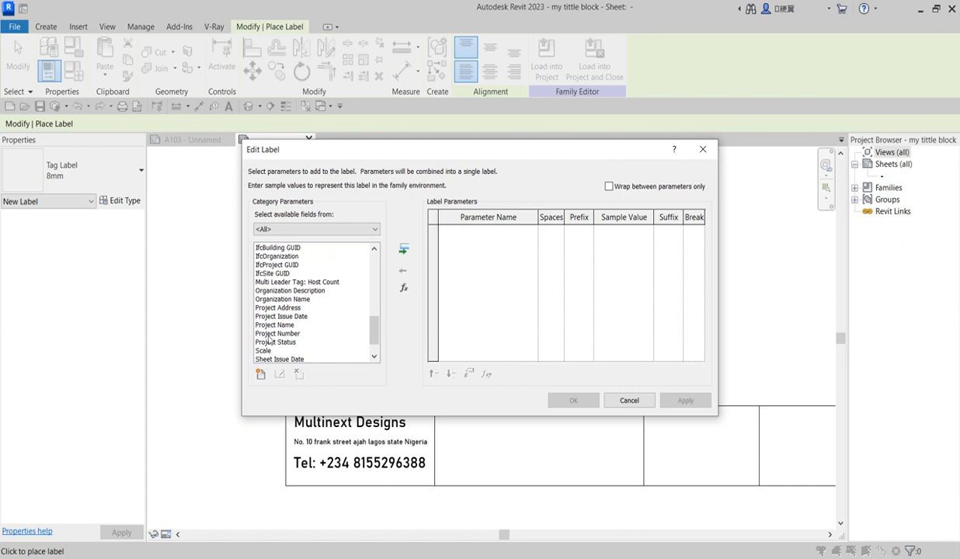
{"action": "left_click", "coordinate": [282, 325]}
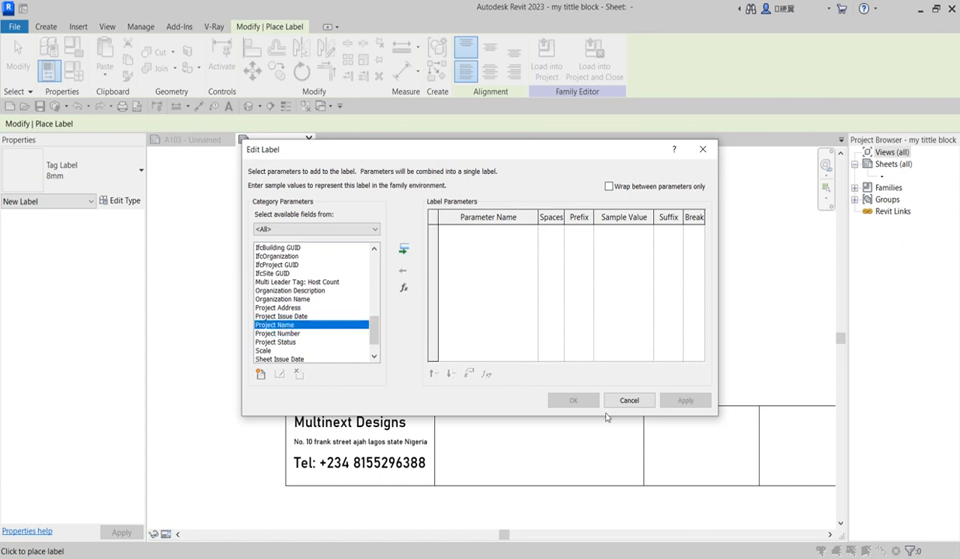
{"action": "left_click", "coordinate": [403, 250]}
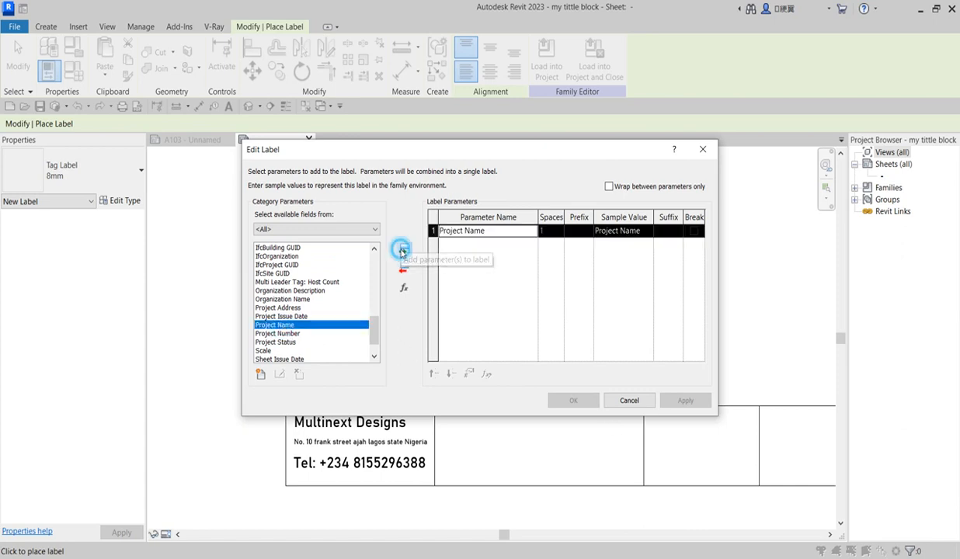
{"action": "left_click", "coordinate": [630, 233]}
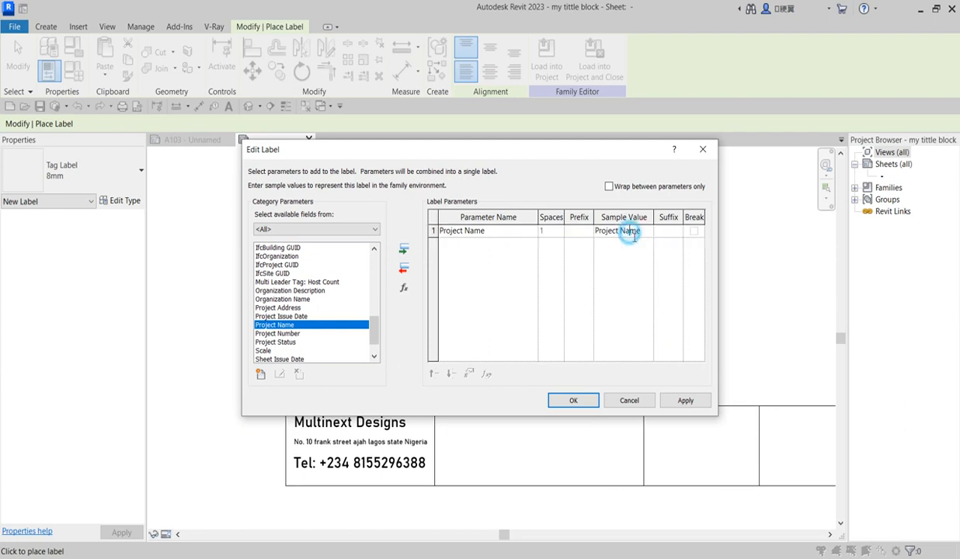
{"action": "left_click_drag", "start_coordinate": [642, 231], "coordinate": [625, 231]}
{"action": "type", "text": "Titl"}
{"action": "left_click", "coordinate": [573, 400]}
{"action": "left_click", "coordinate": [564, 431]}
{"action": "scroll", "coordinate": [577, 436], "scroll_direction": "up", "scroll_amount": 2}
{"action": "left_click_drag", "start_coordinate": [583, 433], "coordinate": [628, 415]}
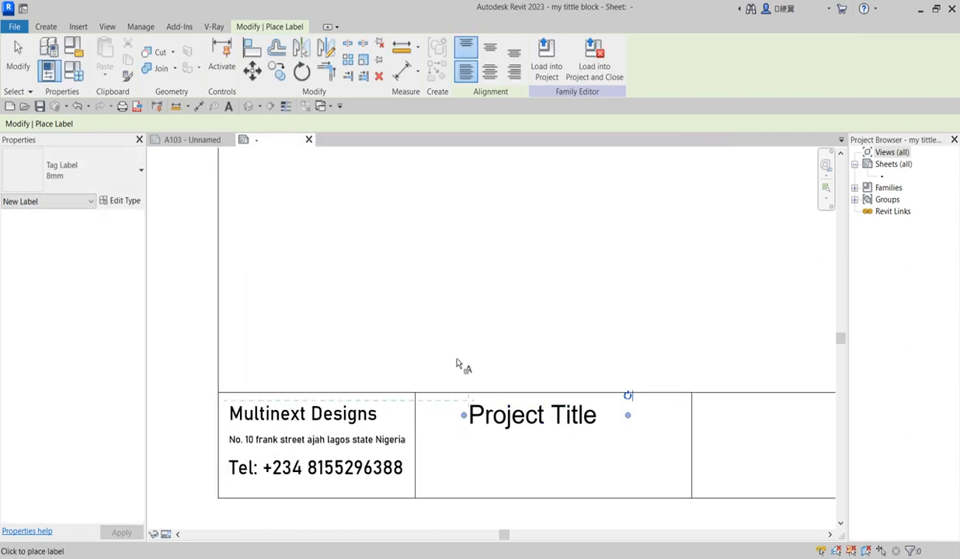
Move the Project Title label to the left within its cell
{"action": "key", "text": "Escape"}
{"action": "key", "text": "Escape"}
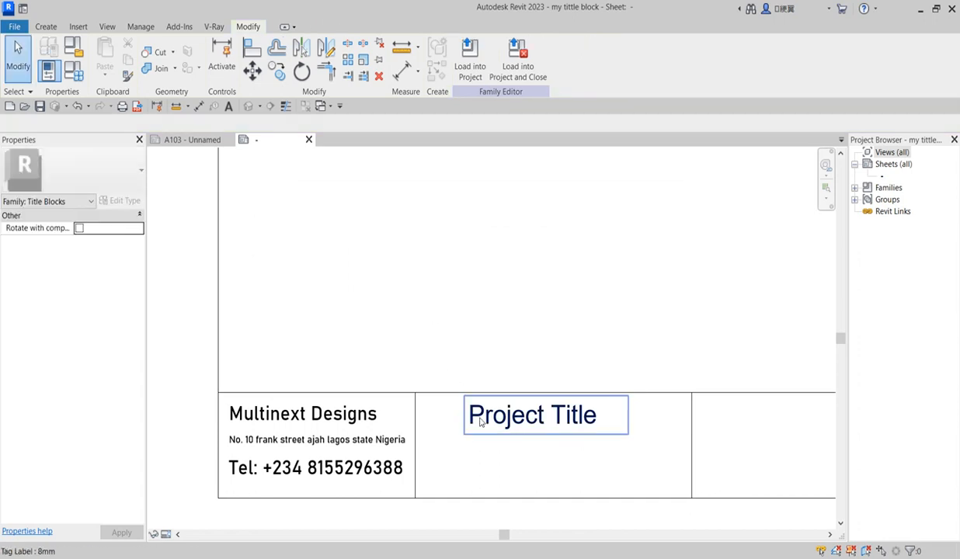
{"action": "left_click", "coordinate": [475, 414]}
{"action": "left_click_drag", "start_coordinate": [466, 401], "coordinate": [431, 402]}
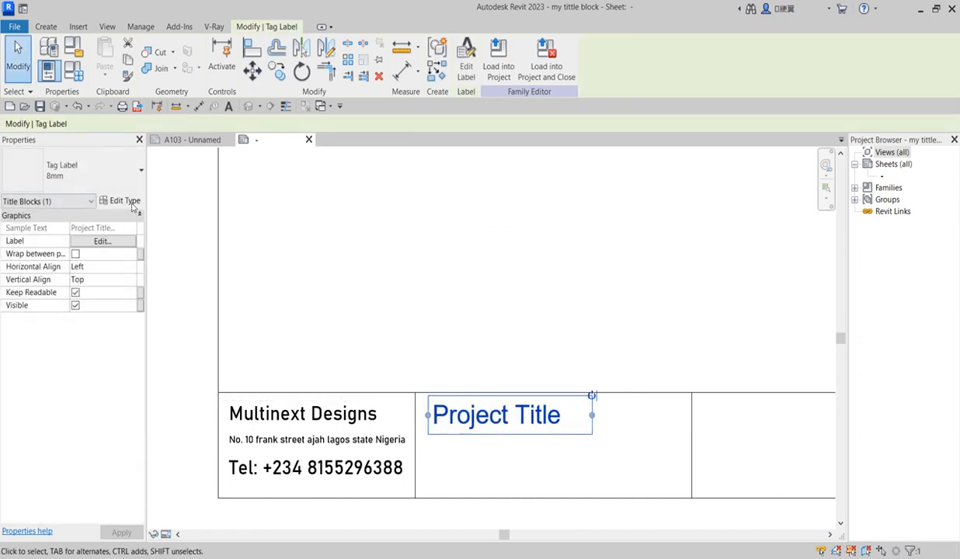
Set the Project Title label type's text size to 4 mm
{"action": "left_click", "coordinate": [128, 200]}
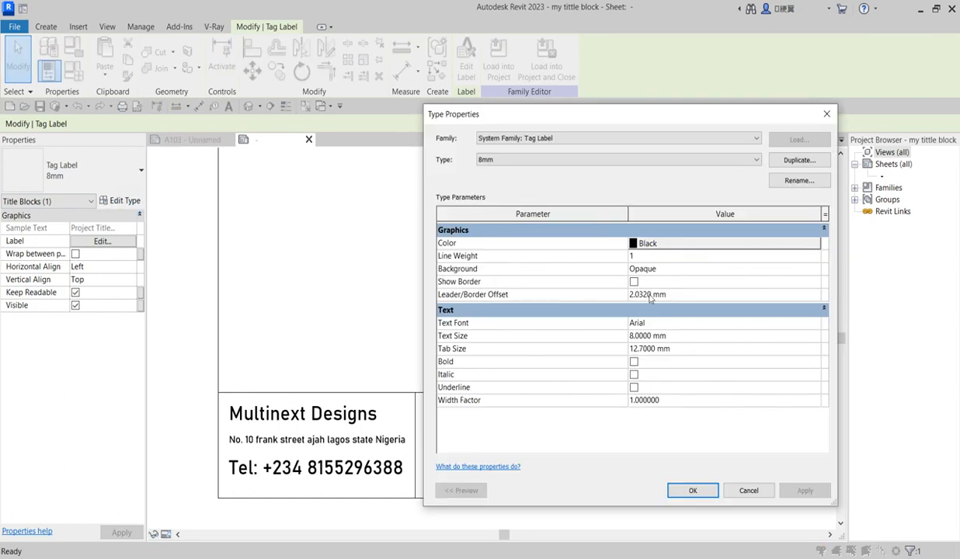
{"action": "left_click", "coordinate": [665, 337]}
{"action": "type", "text": "4"}
{"action": "left_click", "coordinate": [691, 490]}
{"action": "left_click", "coordinate": [606, 446]}
{"action": "scroll", "coordinate": [486, 420], "scroll_direction": "down", "scroll_amount": 2}
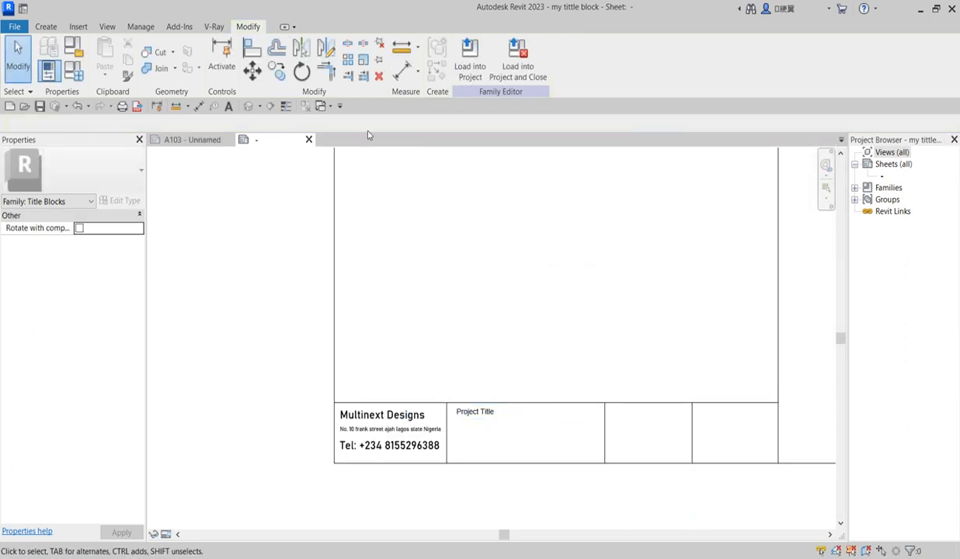
{"action": "left_click", "coordinate": [476, 420]}
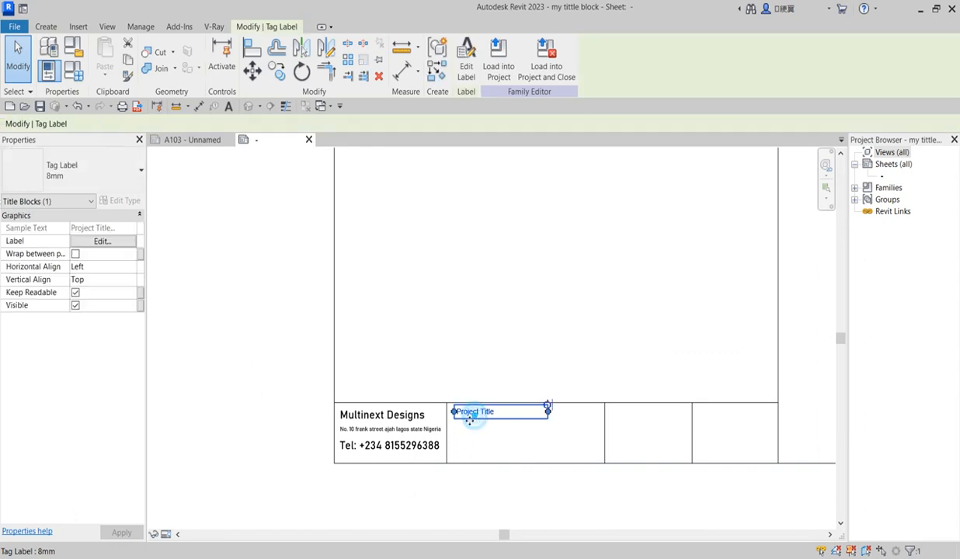
{"action": "scroll", "coordinate": [466, 427], "scroll_direction": "up", "scroll_amount": 4}
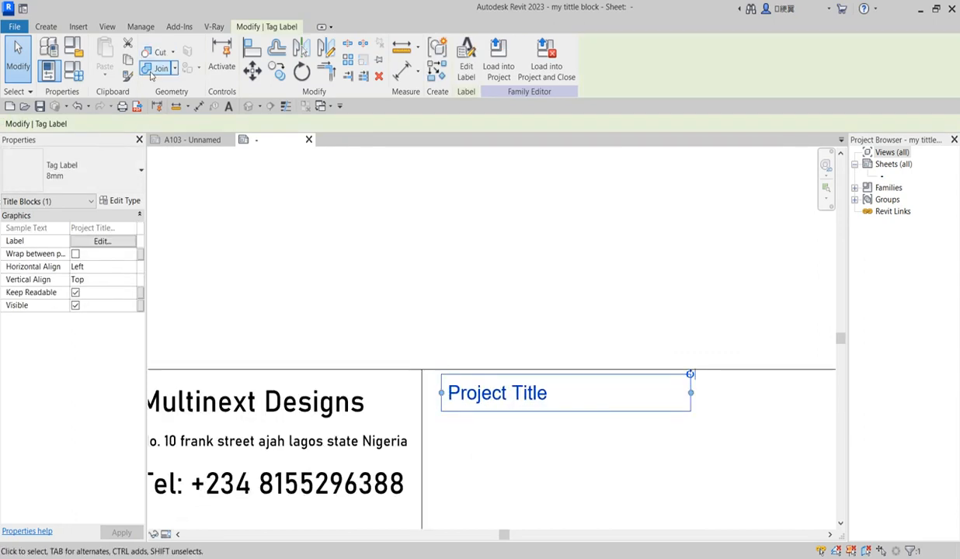
{"action": "left_click", "coordinate": [46, 27]}
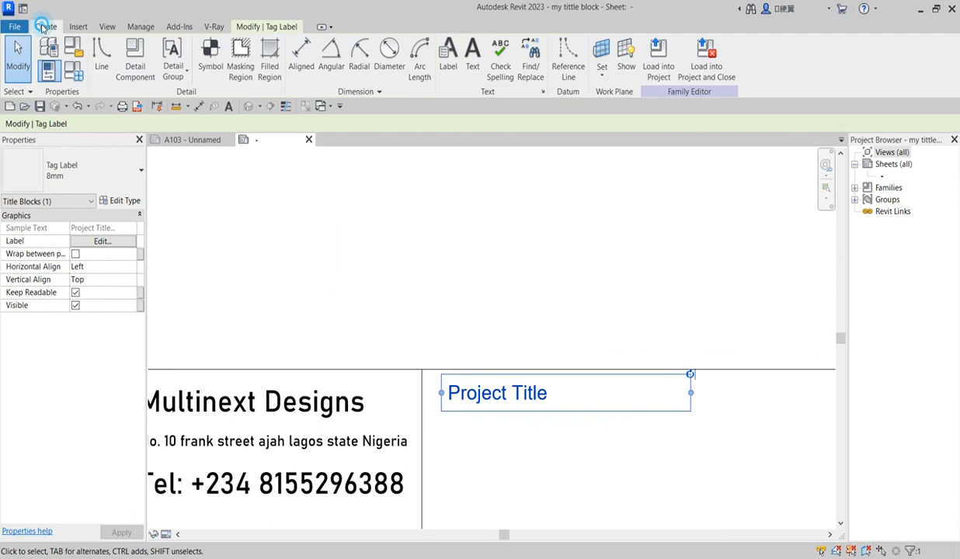
Add a Client Name label just below Project Title
{"action": "left_click", "coordinate": [448, 56]}
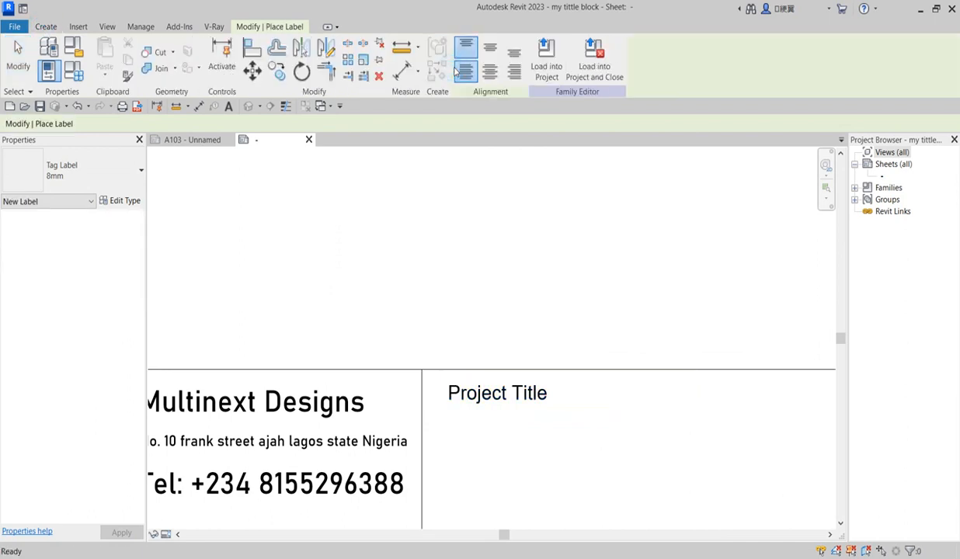
{"action": "left_click", "coordinate": [437, 426]}
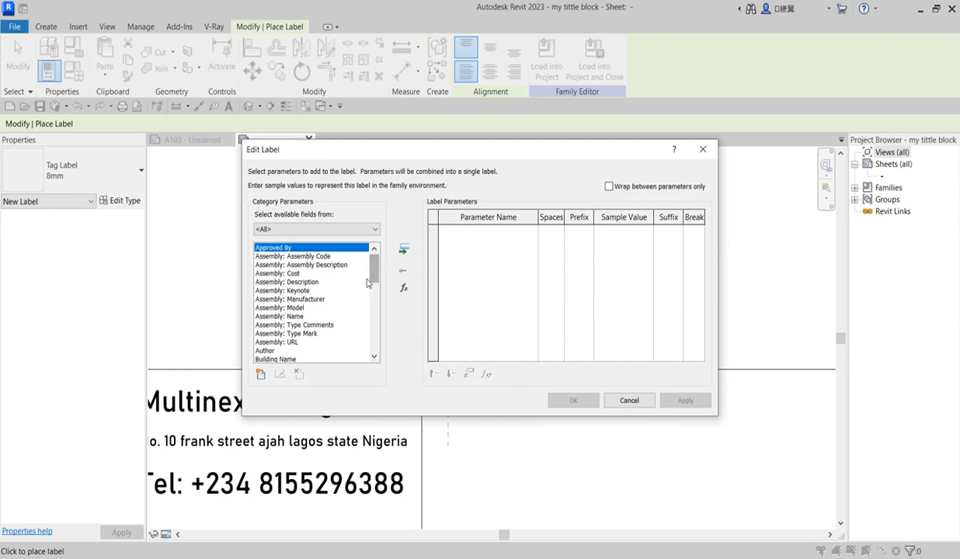
{"action": "left_click_drag", "start_coordinate": [374, 273], "coordinate": [372, 285]}
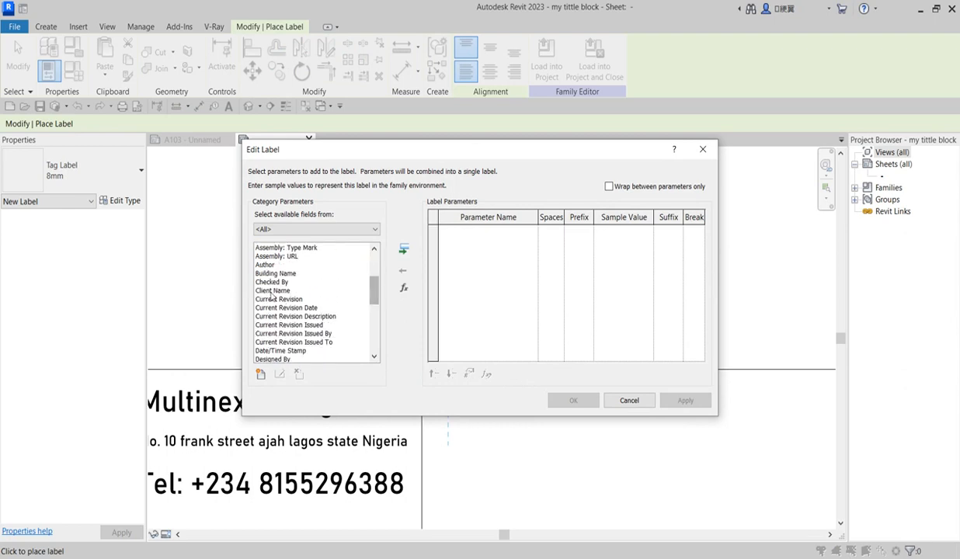
{"action": "left_click", "coordinate": [272, 291]}
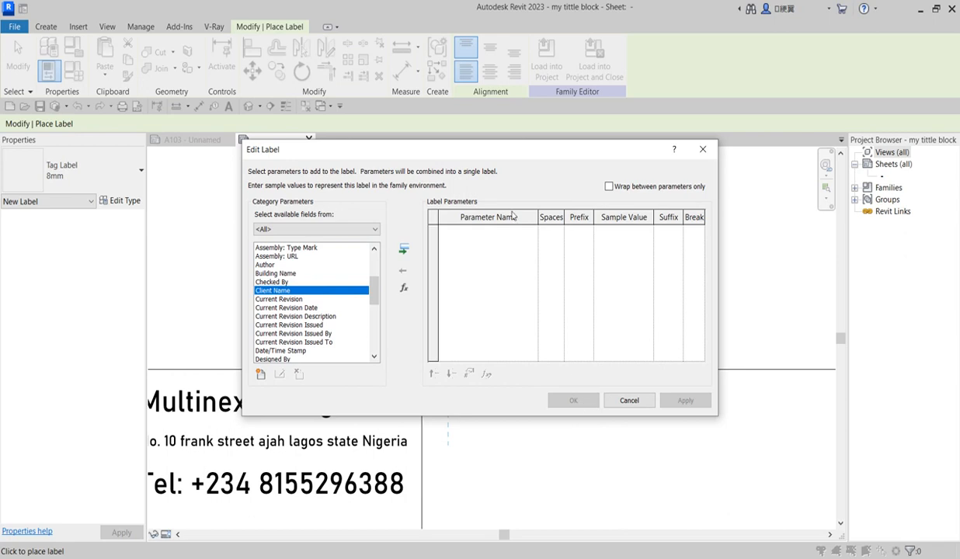
{"action": "left_click", "coordinate": [403, 250]}
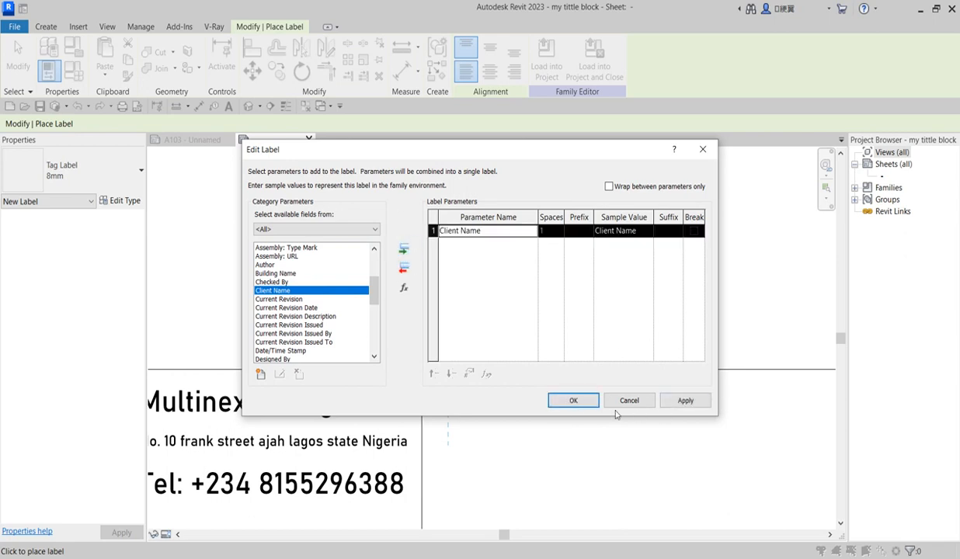
{"action": "left_click", "coordinate": [574, 399]}
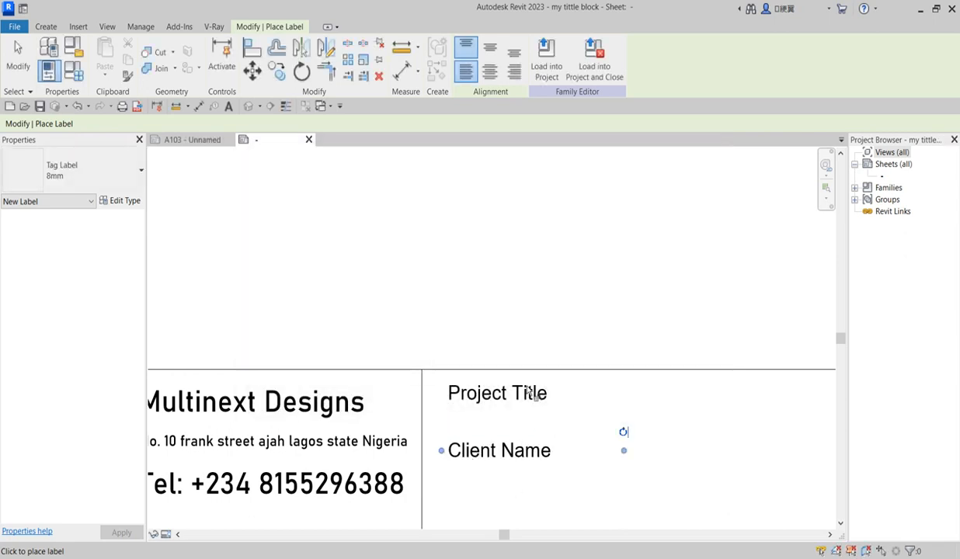
Add a Project Address label below Client Name
{"action": "scroll", "coordinate": [527, 445], "scroll_direction": "down", "scroll_amount": 2}
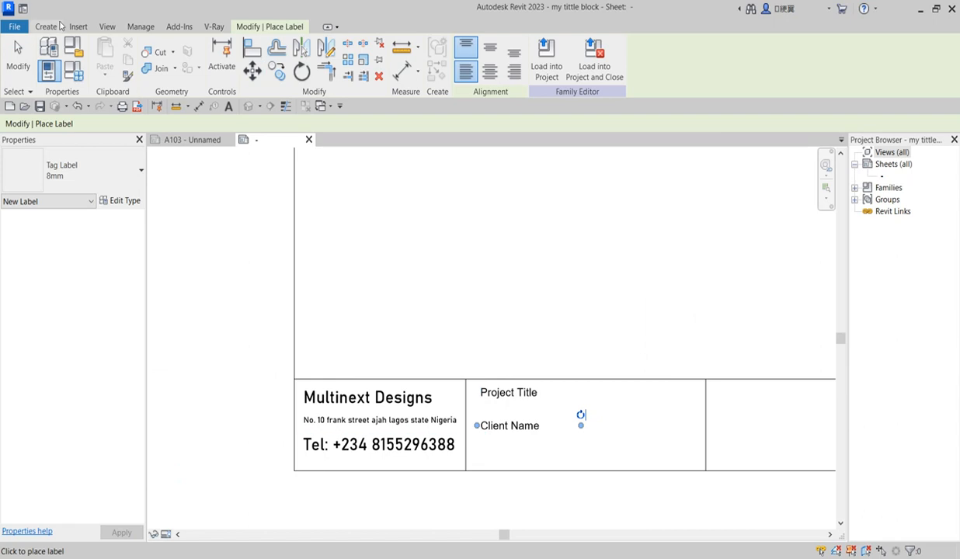
{"action": "left_click", "coordinate": [46, 26]}
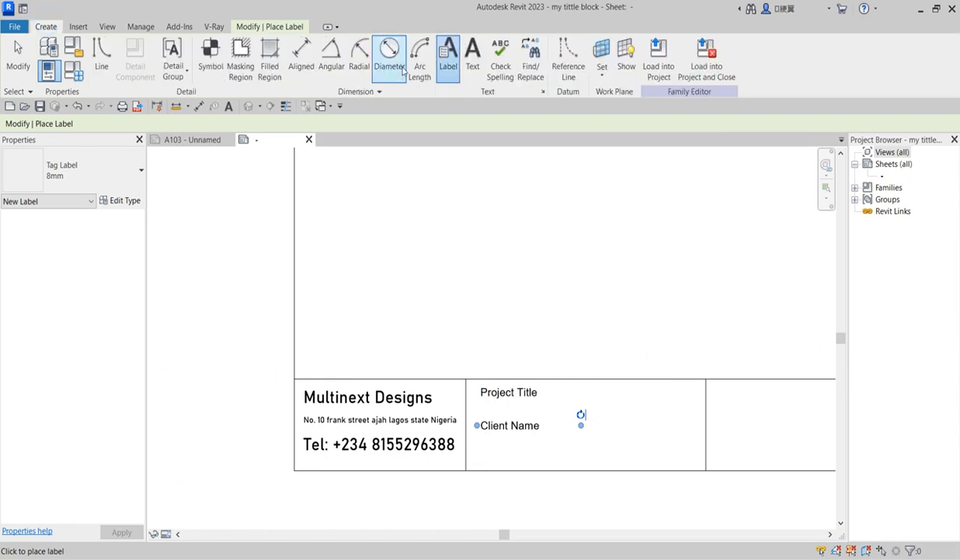
{"action": "left_click", "coordinate": [449, 67]}
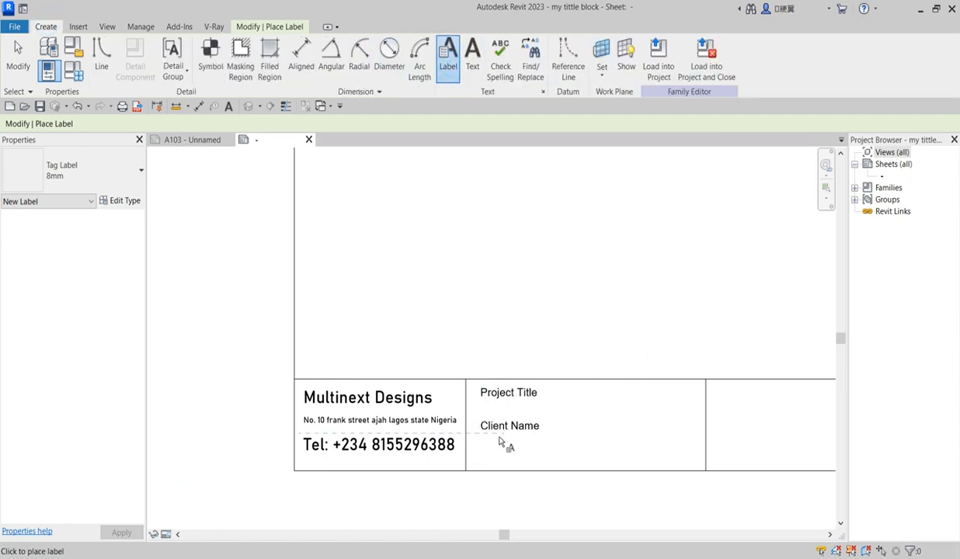
{"action": "left_click", "coordinate": [482, 453]}
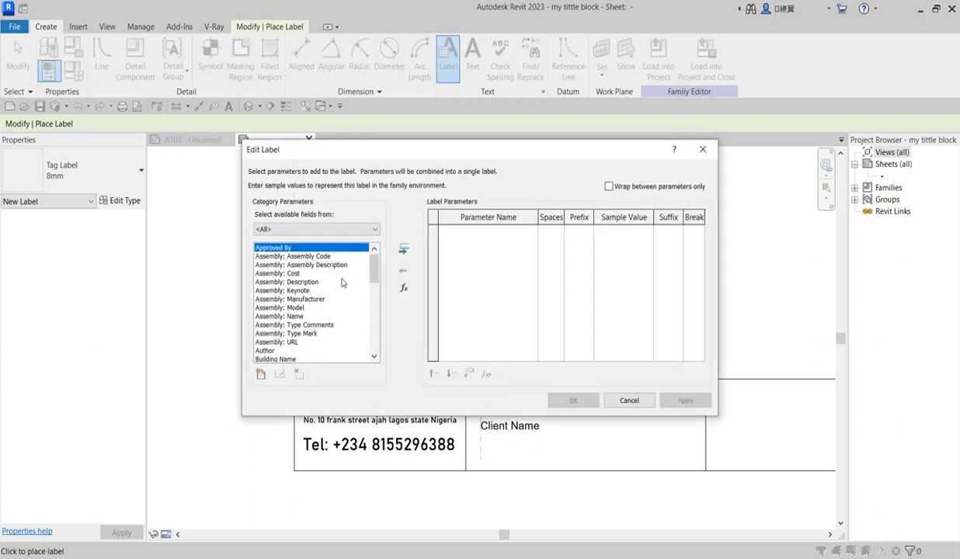
{"action": "left_click_drag", "start_coordinate": [373, 251], "coordinate": [375, 333]}
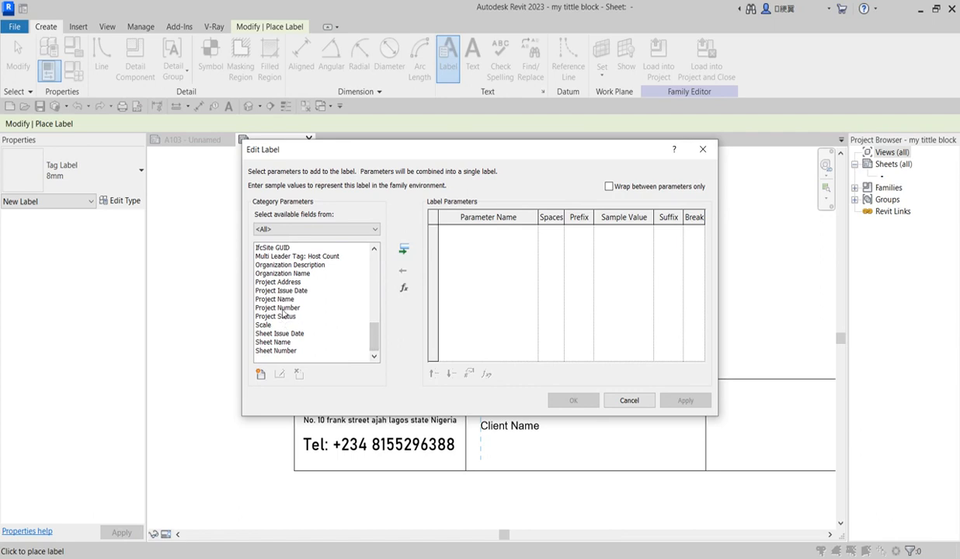
{"action": "left_click", "coordinate": [281, 282]}
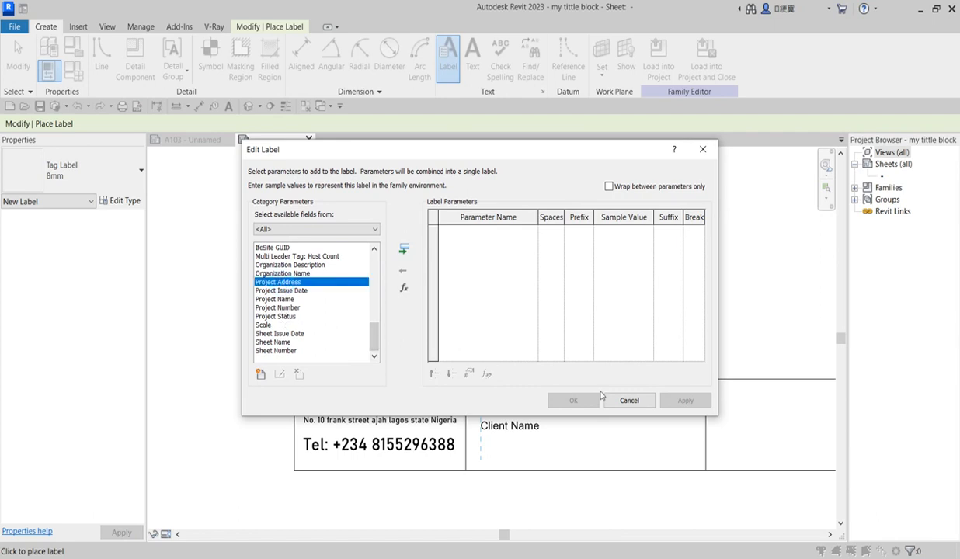
{"action": "left_click", "coordinate": [404, 250]}
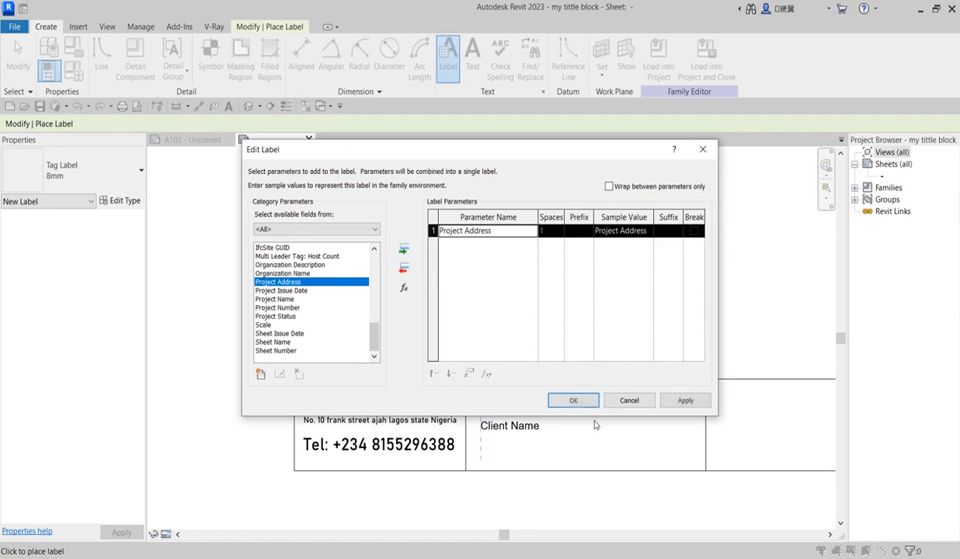
{"action": "left_click", "coordinate": [573, 400]}
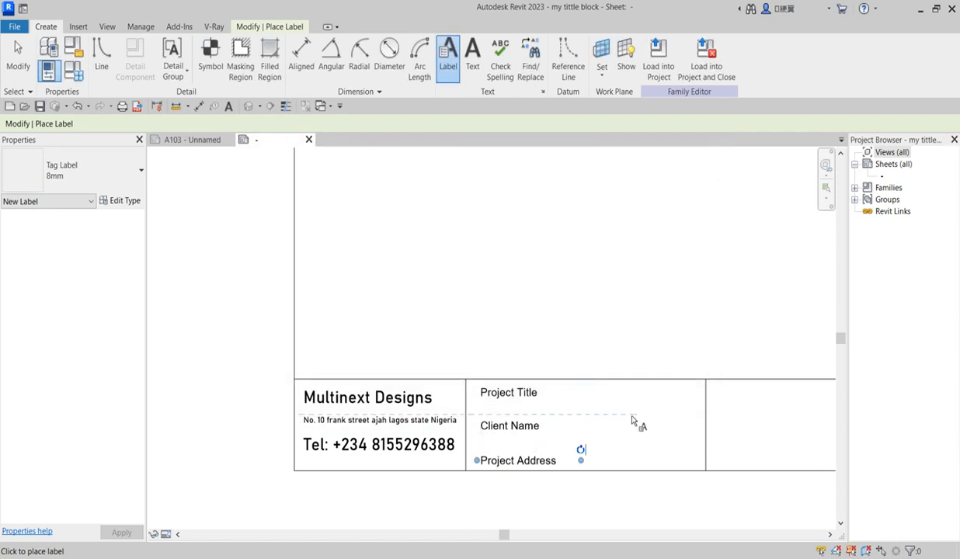
End label placement and nudge the Project Address label slightly up under Client Name
{"action": "scroll", "coordinate": [503, 365], "scroll_direction": "up", "scroll_amount": 3}
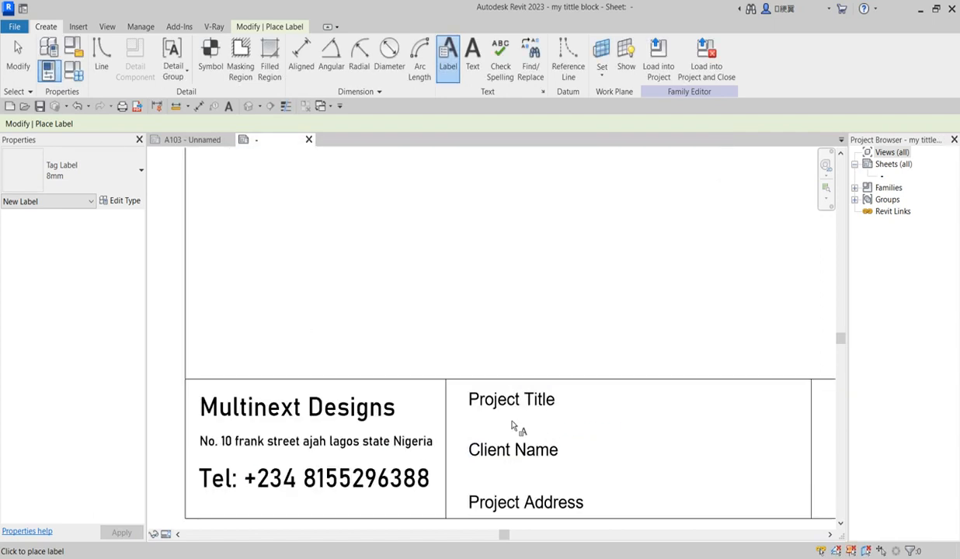
{"action": "right_click", "coordinate": [507, 304]}
{"action": "left_click", "coordinate": [519, 306]}
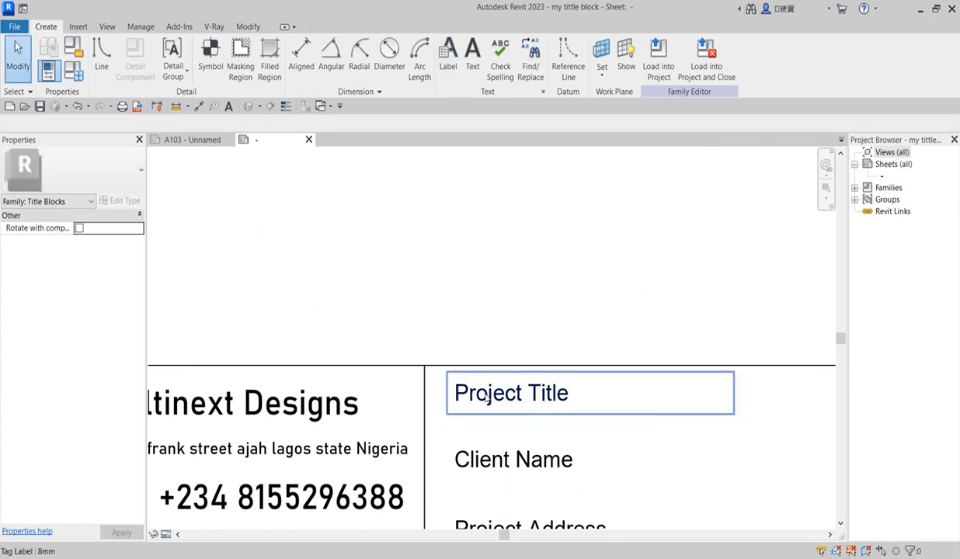
{"action": "left_click", "coordinate": [483, 394]}
{"action": "scroll", "coordinate": [483, 394], "scroll_direction": "down", "scroll_amount": 2}
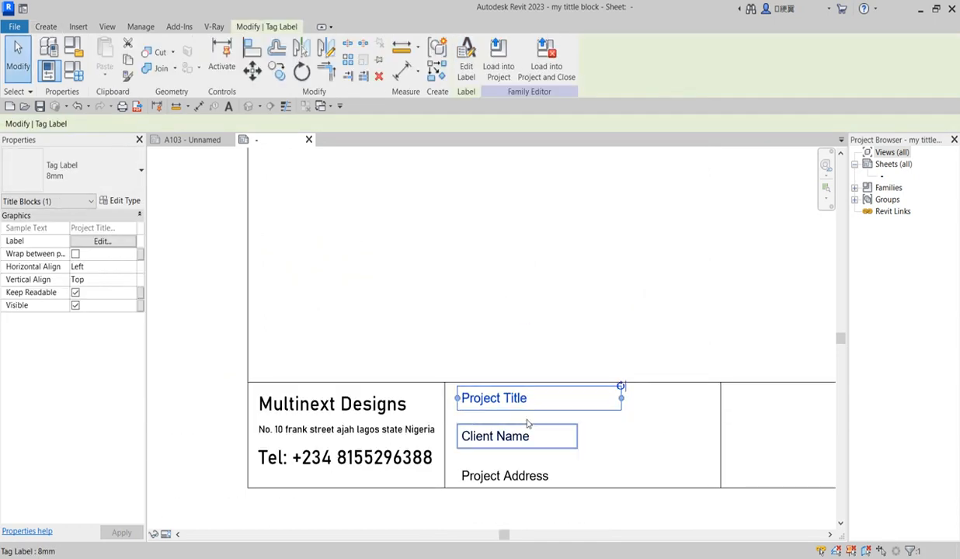
{"action": "left_click", "coordinate": [536, 448]}
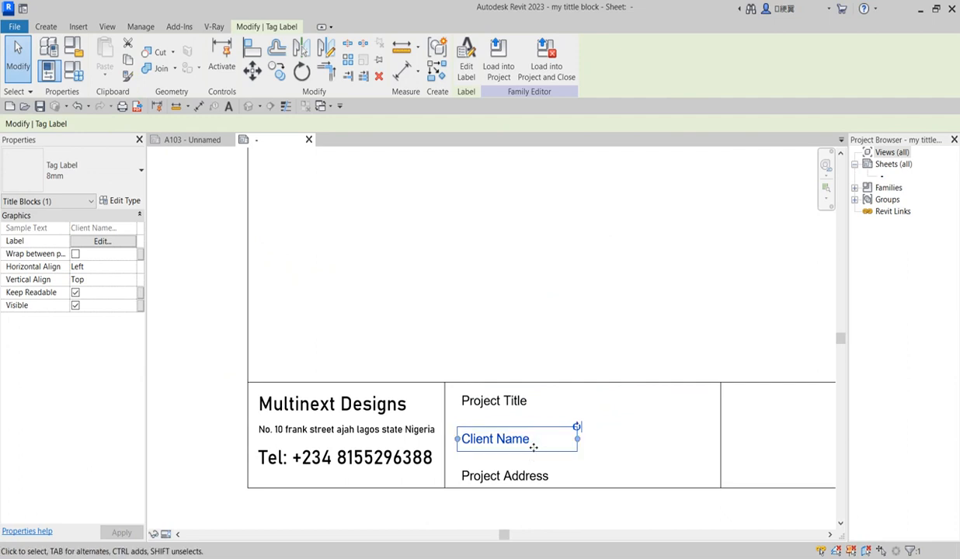
{"action": "left_click", "coordinate": [497, 402]}
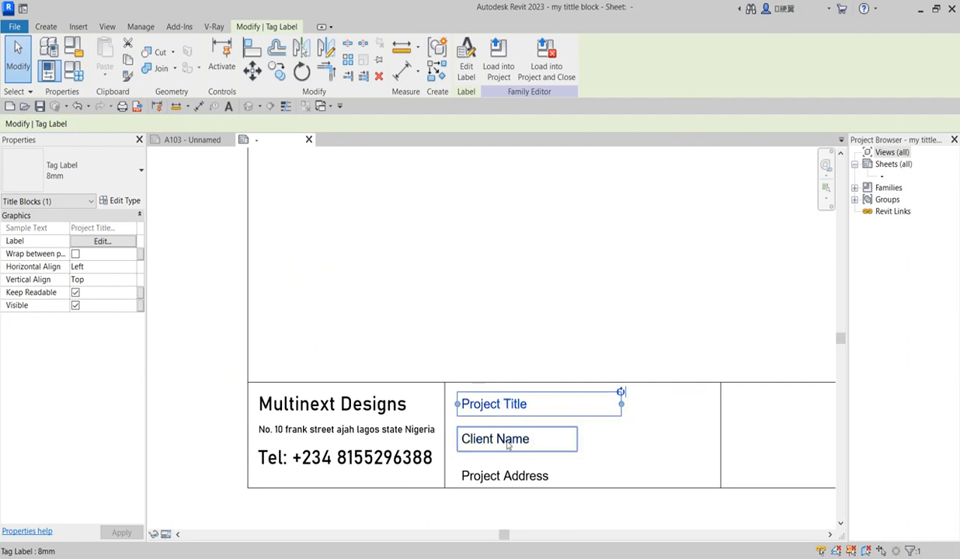
{"action": "left_click", "coordinate": [509, 472]}
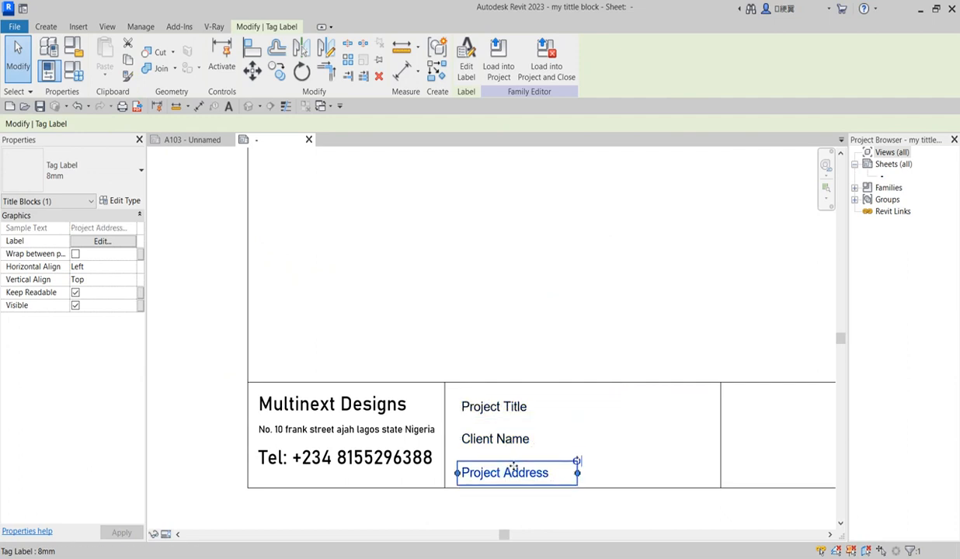
{"action": "left_click_drag", "start_coordinate": [513, 466], "coordinate": [512, 457]}
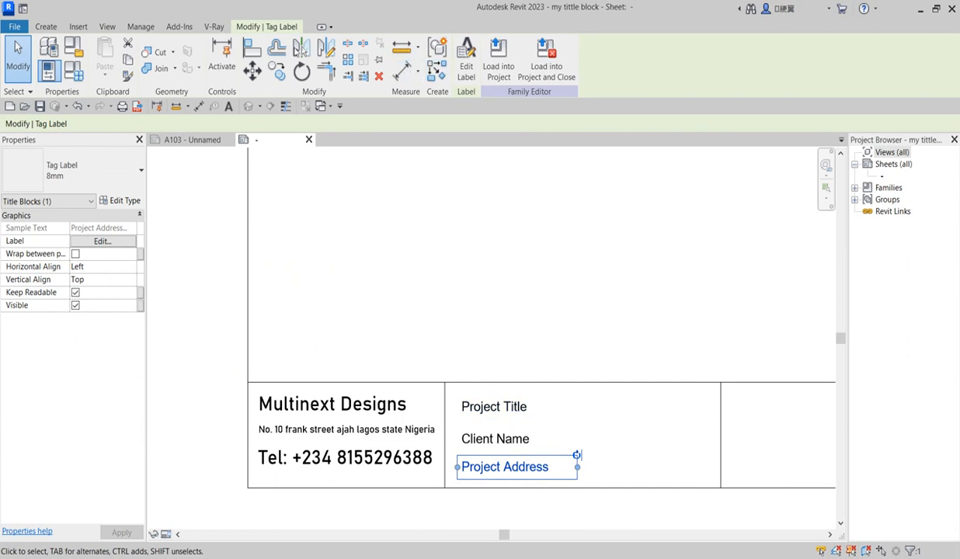
{"action": "left_click", "coordinate": [46, 26]}
{"action": "left_click", "coordinate": [472, 54]}
{"action": "scroll", "coordinate": [466, 404], "scroll_direction": "up", "scroll_amount": 3}
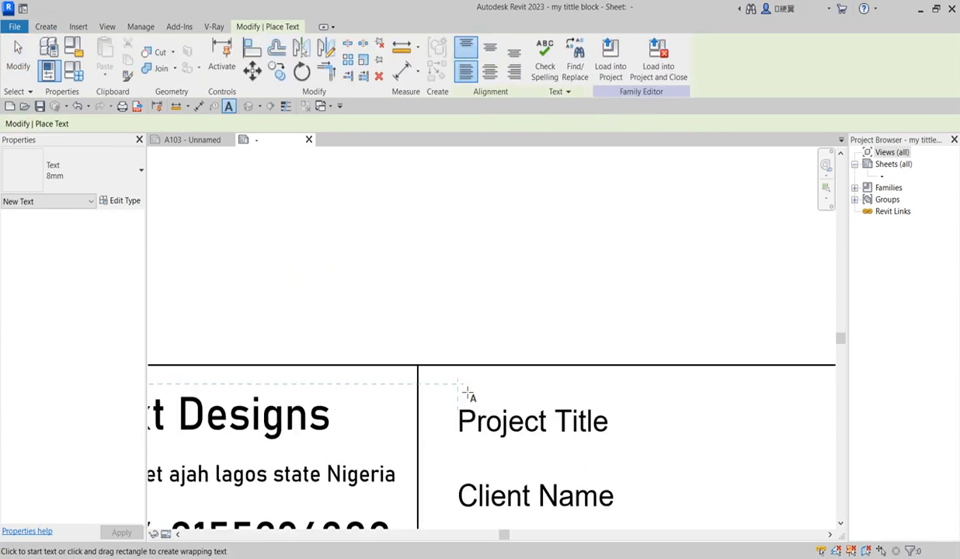
Type 'project Title' as a text note at the top of the second cell
{"action": "left_click", "coordinate": [459, 381]}
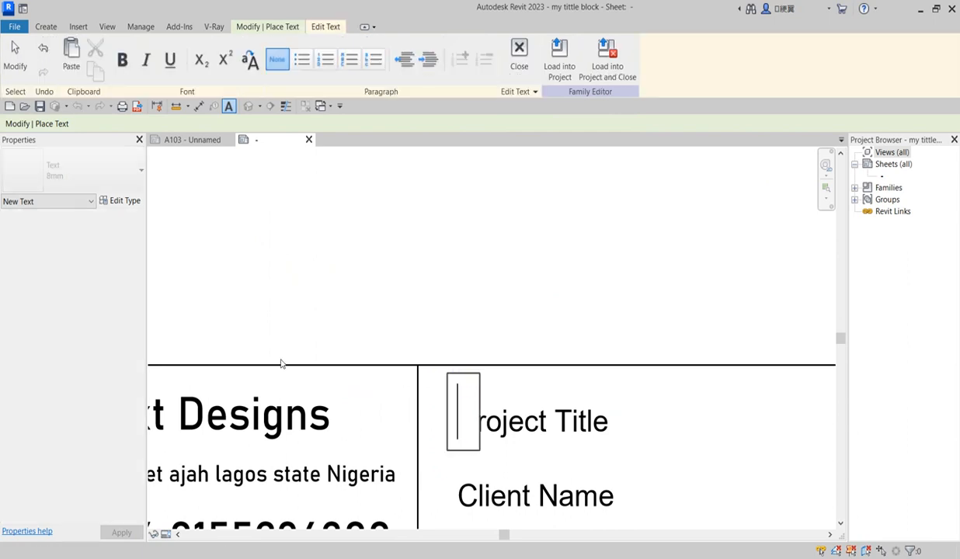
{"action": "type", "text": "proj"}
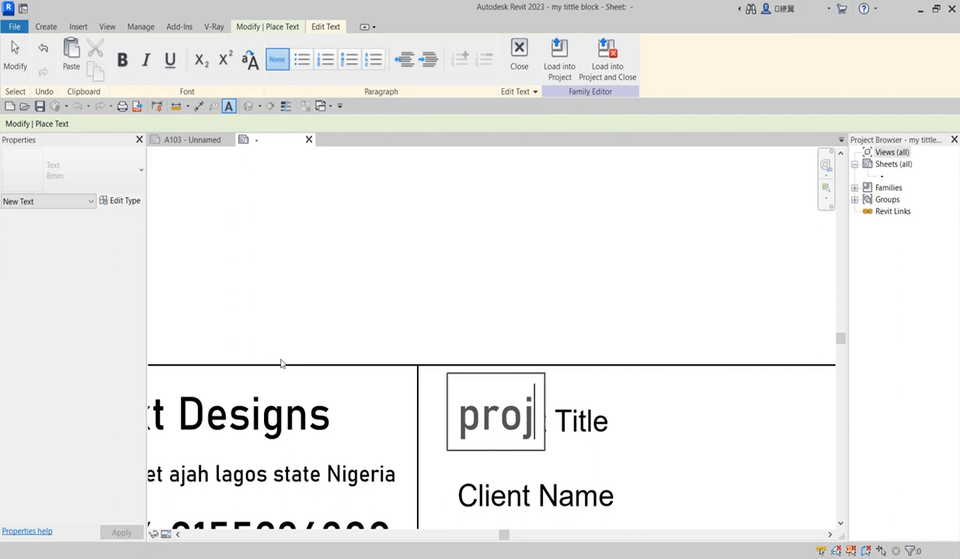
{"action": "type", "text": "ex"}
{"action": "key", "text": "BackSpace"}
{"action": "type", "text": "ct "}
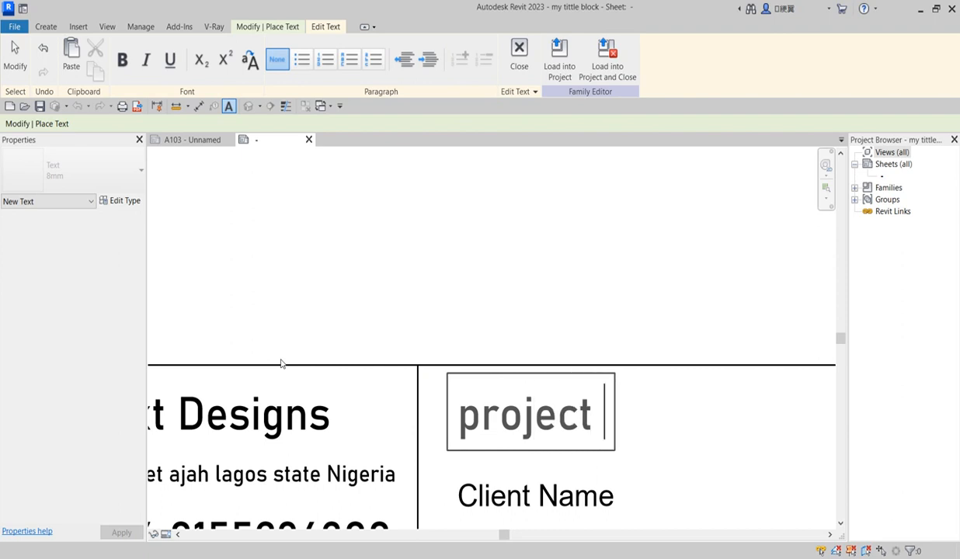
{"action": "type", "text": "t"}
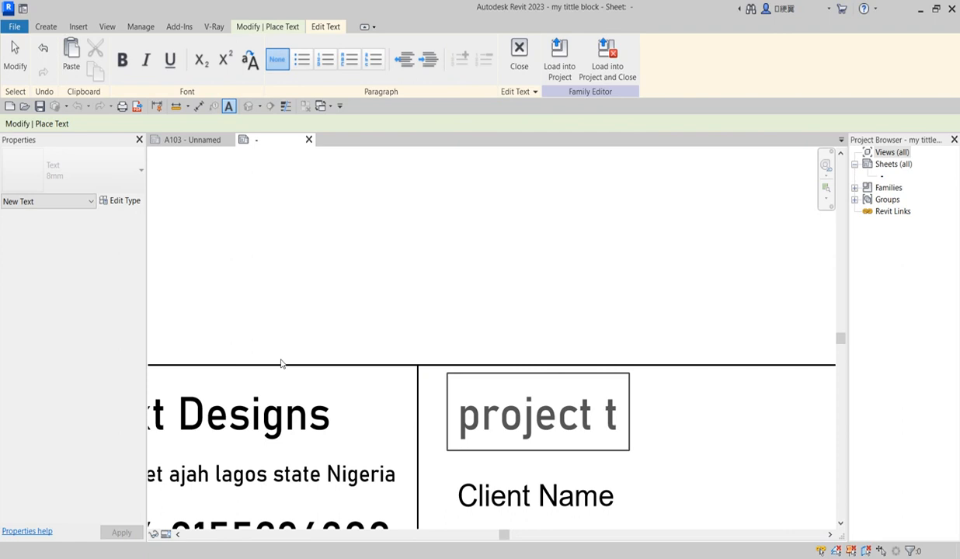
{"action": "key", "text": "BackSpace"}
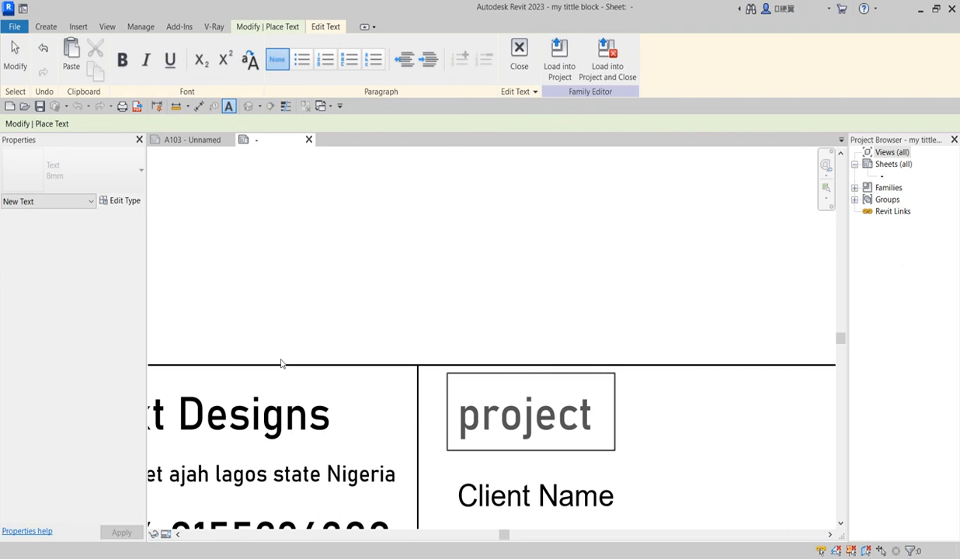
{"action": "type", "text": "Tit"}
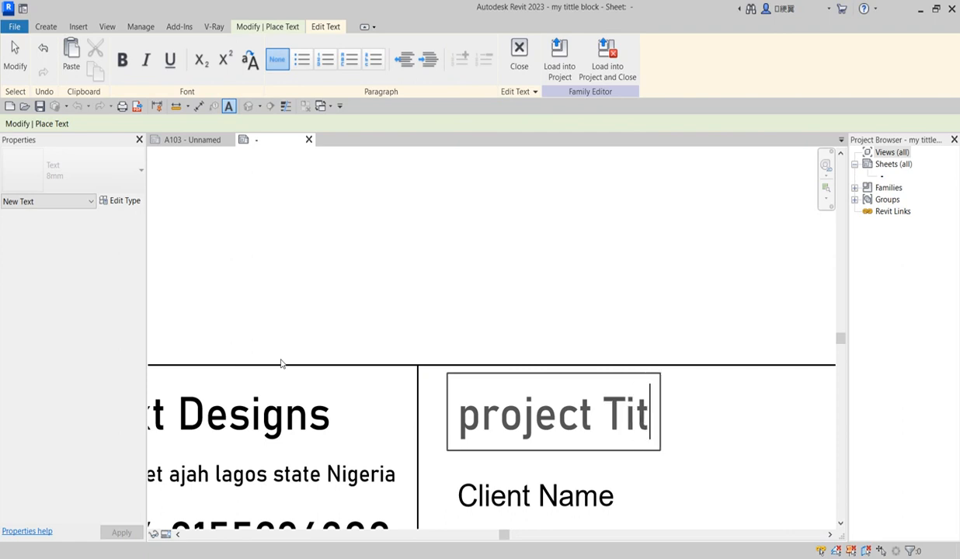
{"action": "type", "text": "le"}
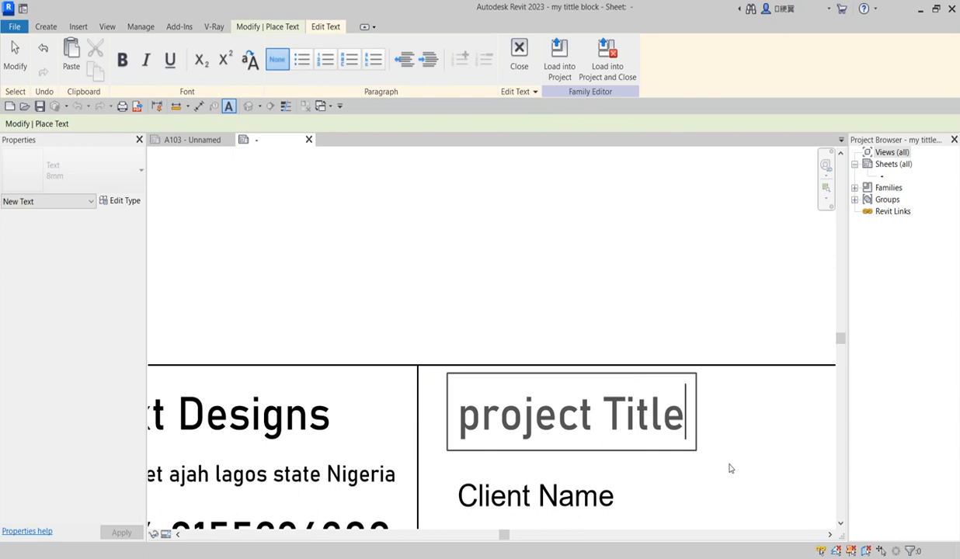
{"action": "left_click", "coordinate": [739, 444]}
{"action": "scroll", "coordinate": [501, 326], "scroll_direction": "down", "scroll_amount": 2}
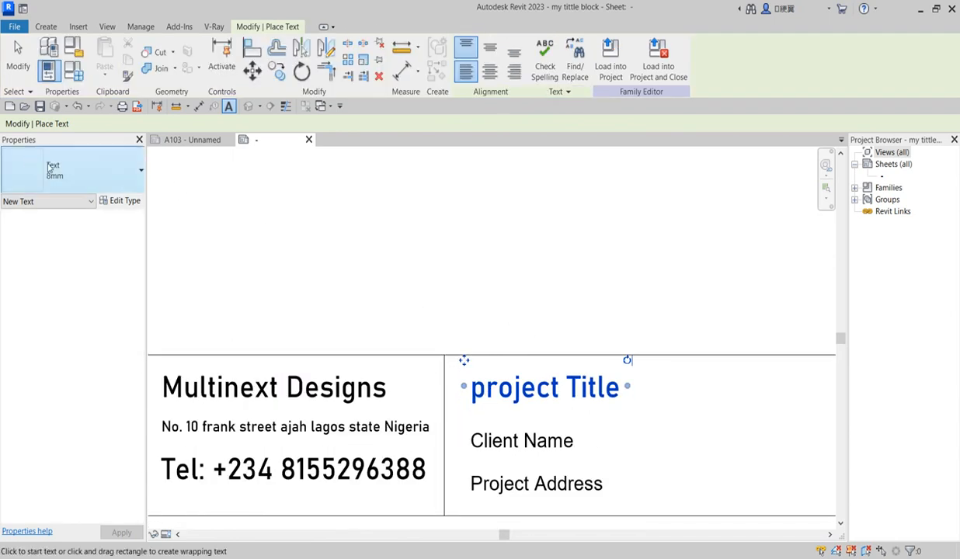
Duplicate the text type as '8mm 3' with a 3 mm text size
{"action": "left_click", "coordinate": [125, 201]}
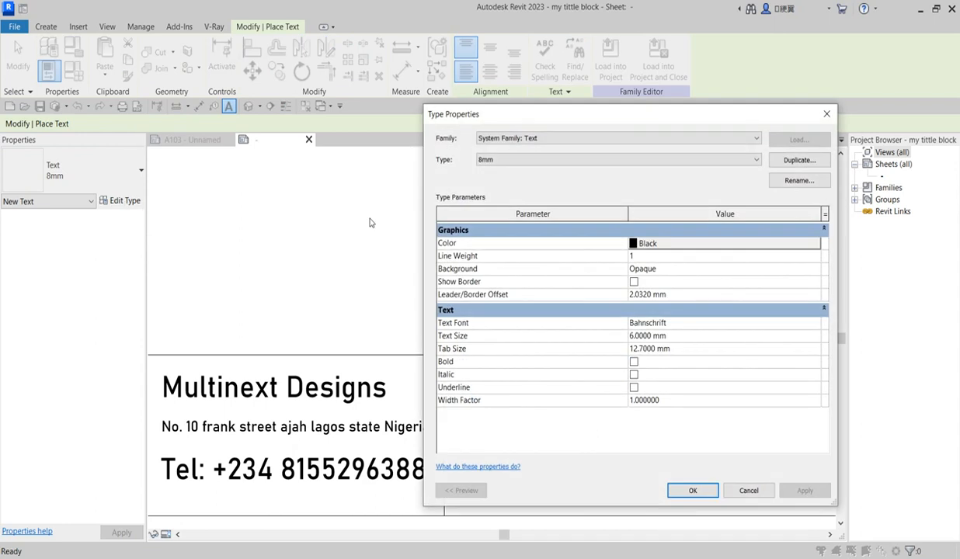
{"action": "left_click", "coordinate": [799, 160]}
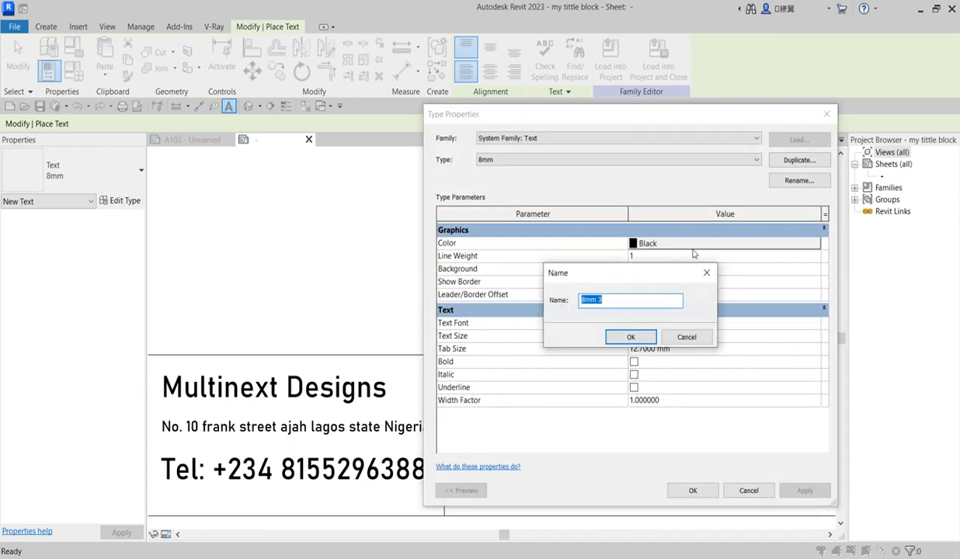
{"action": "left_click", "coordinate": [633, 337]}
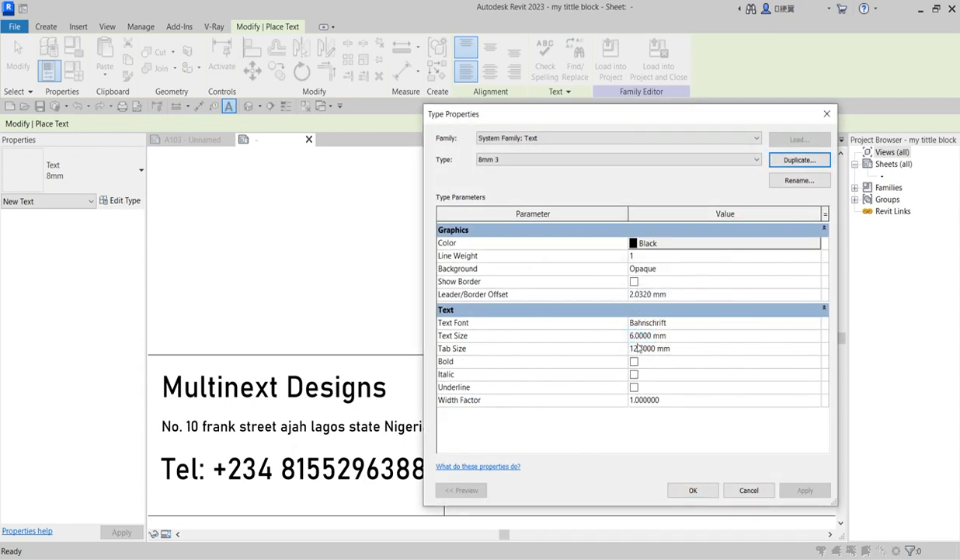
{"action": "double_click", "coordinate": [634, 338]}
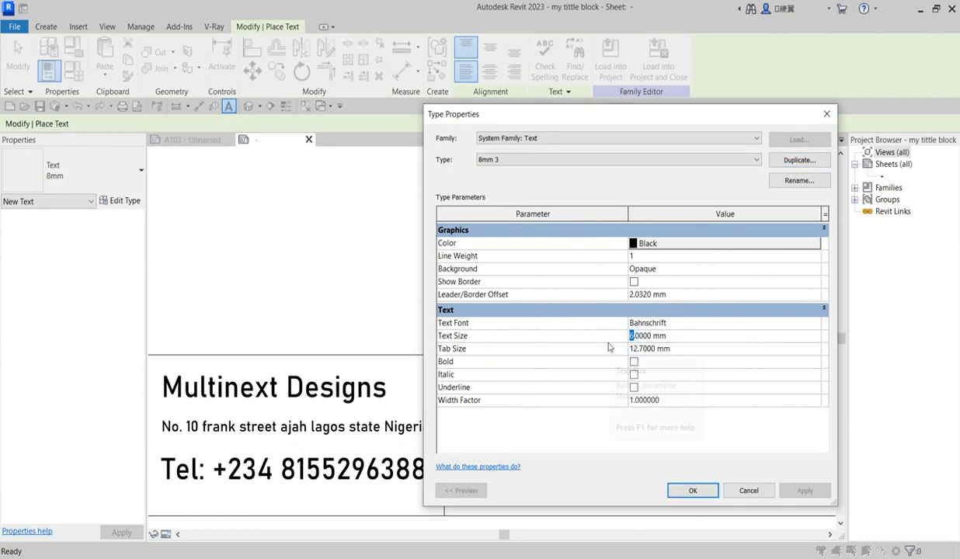
{"action": "type", "text": "3"}
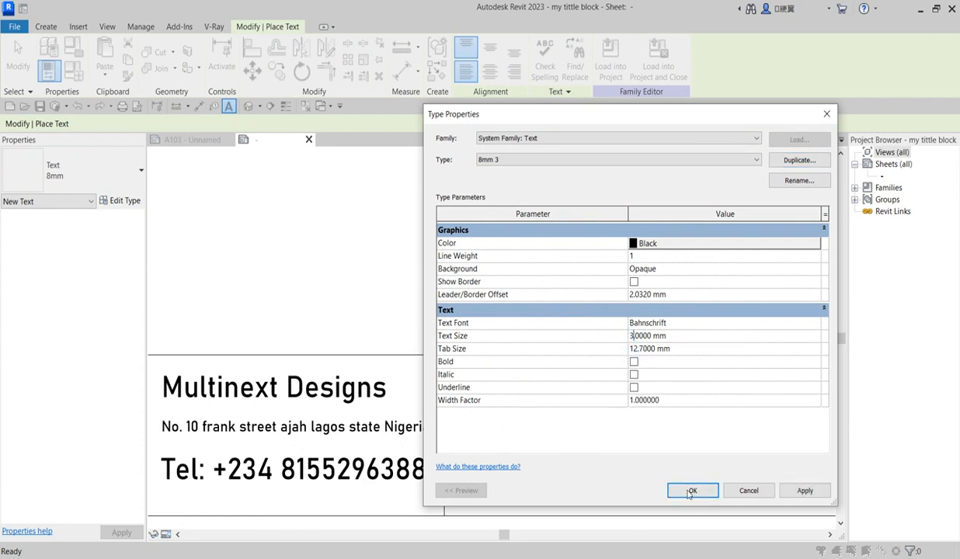
{"action": "left_click", "coordinate": [691, 491]}
{"action": "scroll", "coordinate": [501, 365], "scroll_direction": "down", "scroll_amount": 1}
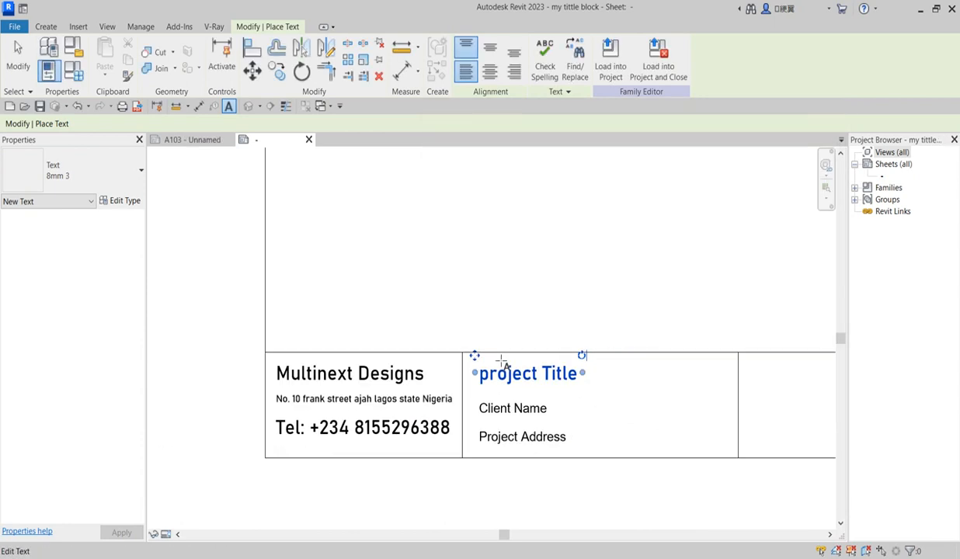
{"action": "scroll", "coordinate": [501, 362], "scroll_direction": "down", "scroll_amount": 1}
{"action": "scroll", "coordinate": [514, 302], "scroll_direction": "up", "scroll_amount": 1}
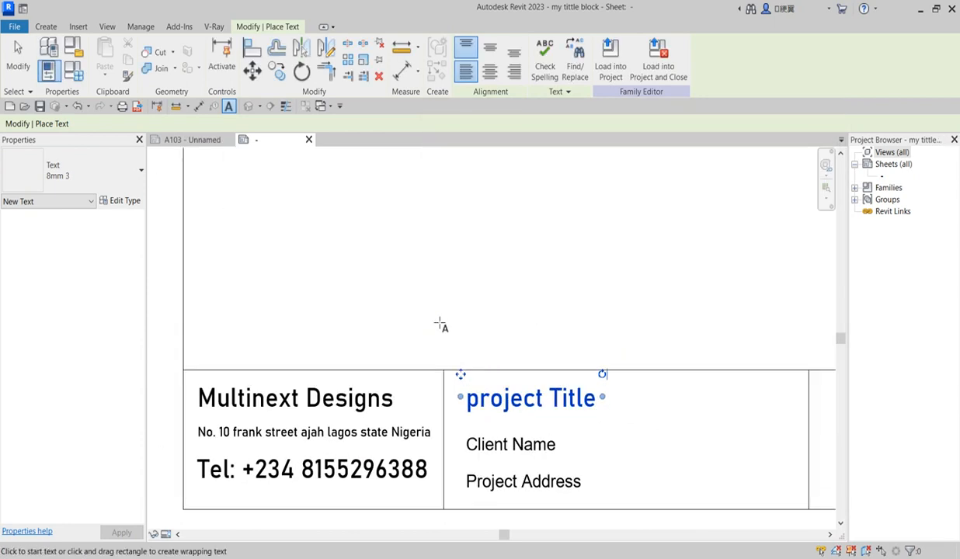
Set the 8mm 3 text type's background to Transparent
{"action": "left_click", "coordinate": [127, 201]}
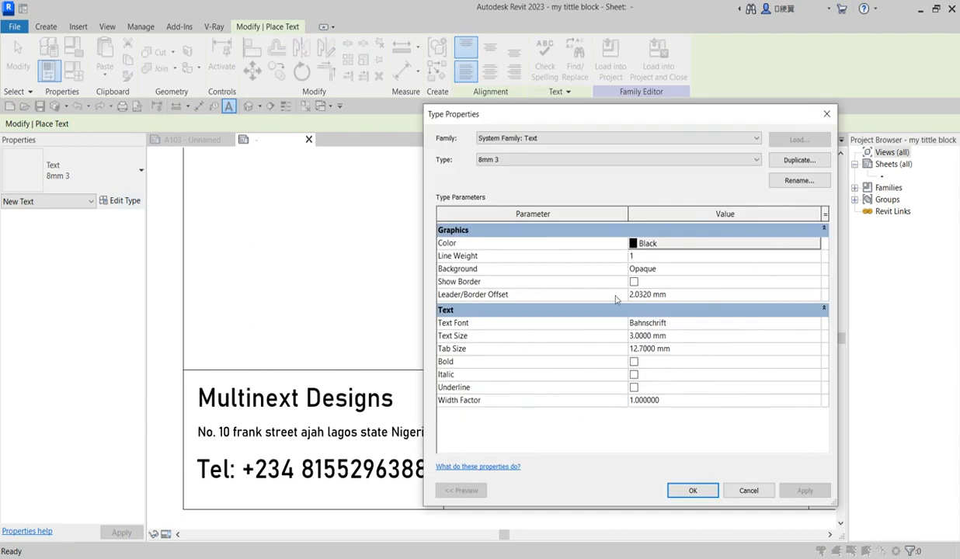
{"action": "left_click", "coordinate": [694, 268]}
{"action": "left_click", "coordinate": [815, 269]}
{"action": "left_click", "coordinate": [672, 293]}
{"action": "left_click", "coordinate": [693, 490]}
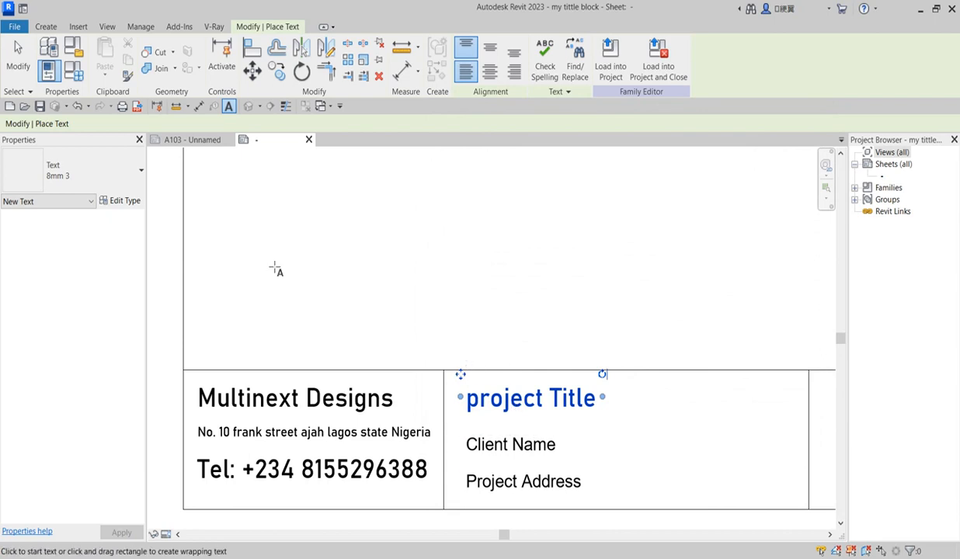
Move the Project Title label just above the project Title text and nudge the text down
{"action": "key", "text": "Escape"}
{"action": "key", "text": "Escape"}
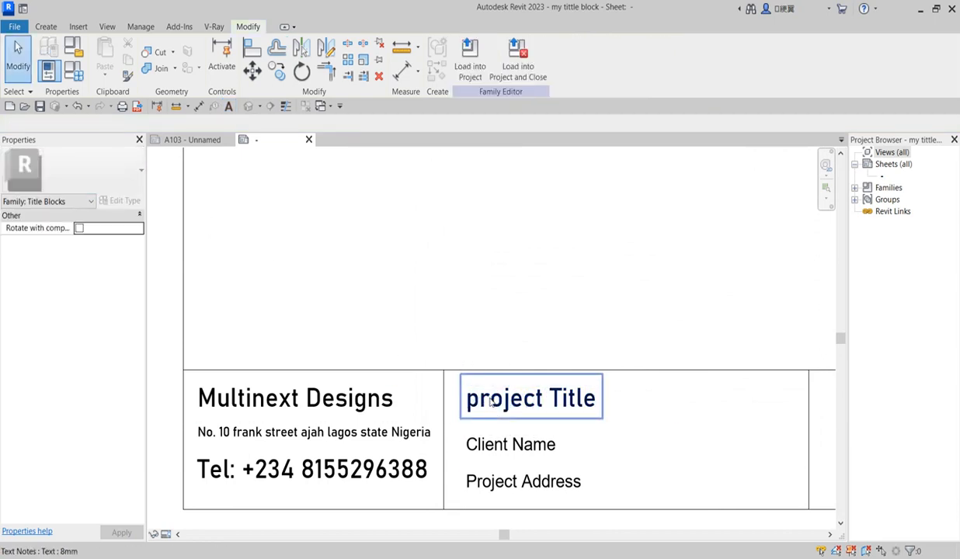
{"action": "left_click", "coordinate": [468, 401]}
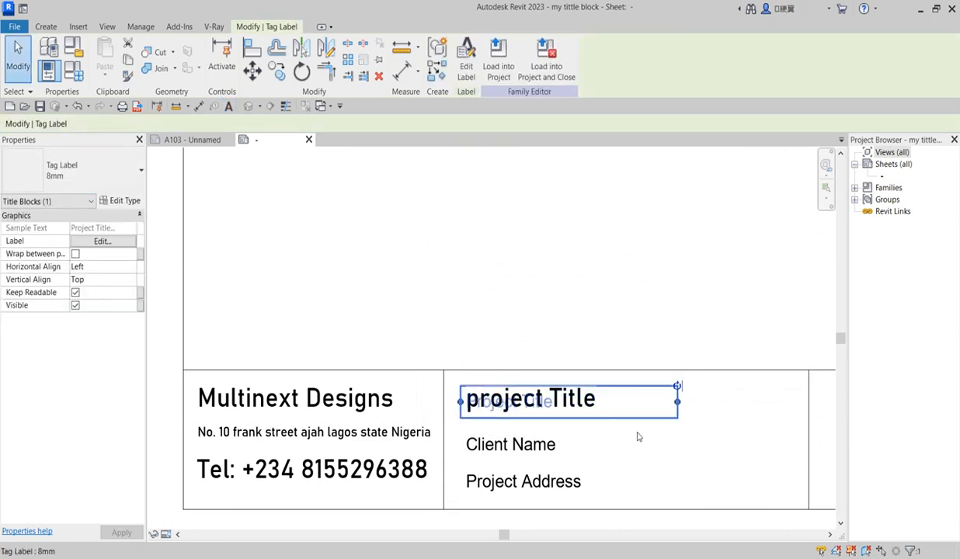
{"action": "left_click_drag", "start_coordinate": [657, 420], "coordinate": [650, 395]}
{"action": "left_click", "coordinate": [527, 416]}
{"action": "key", "text": "Down"}
{"action": "key", "text": "Down"}
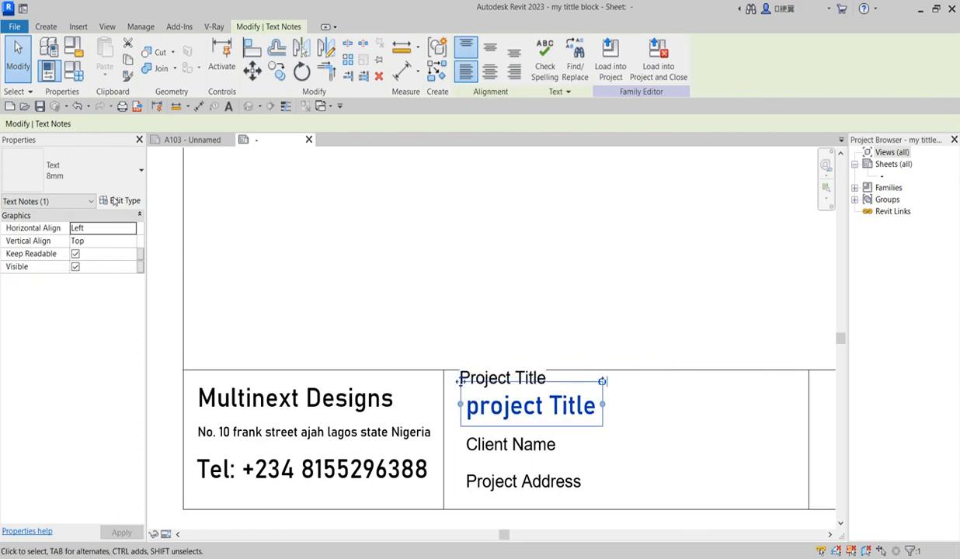
Change the 8mm text type's size to 4 mm and nudge the project Title text down
{"action": "left_click", "coordinate": [121, 201]}
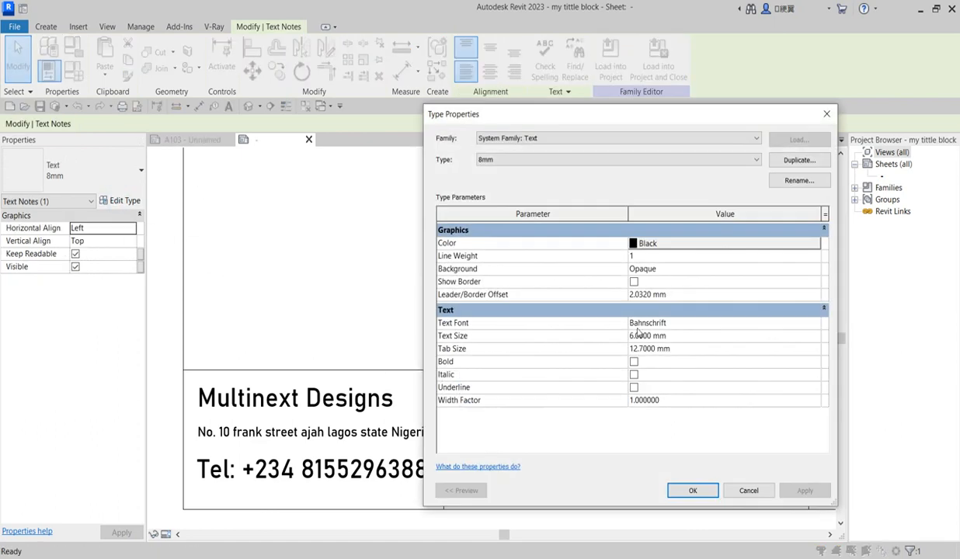
{"action": "left_click", "coordinate": [630, 335]}
{"action": "left_click_drag", "start_coordinate": [631, 335], "coordinate": [579, 334]}
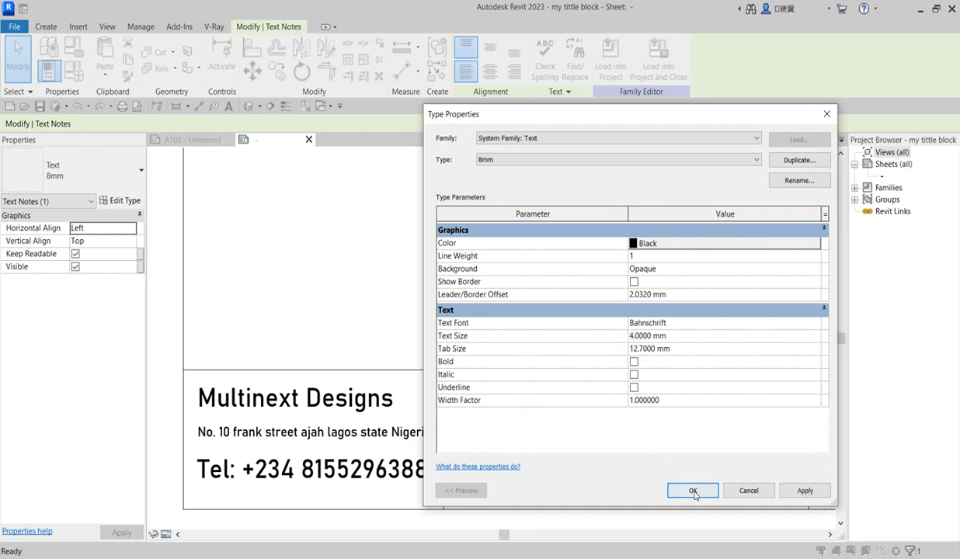
{"action": "left_click", "coordinate": [692, 489]}
{"action": "left_click", "coordinate": [623, 423]}
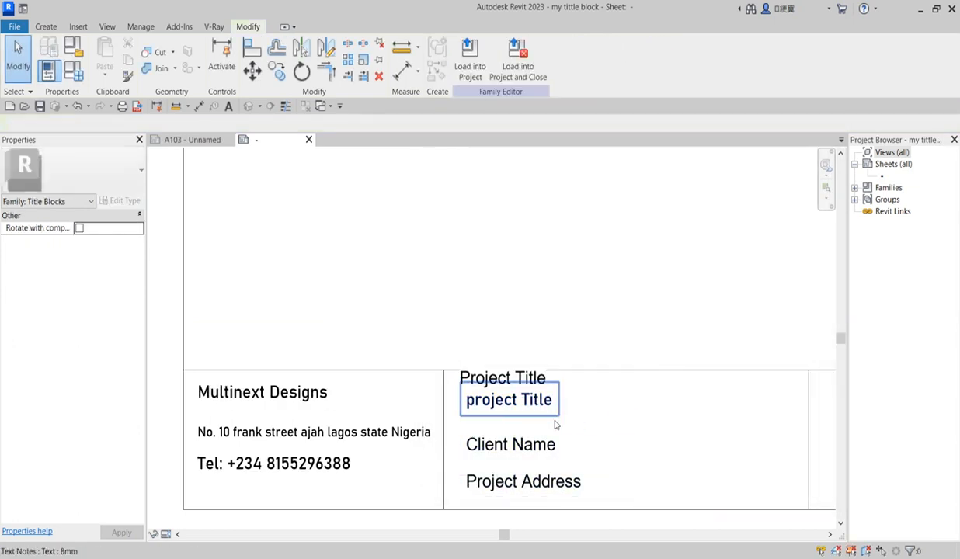
{"action": "left_click", "coordinate": [553, 410]}
{"action": "key", "text": "Down"}
{"action": "left_click", "coordinate": [530, 377]}
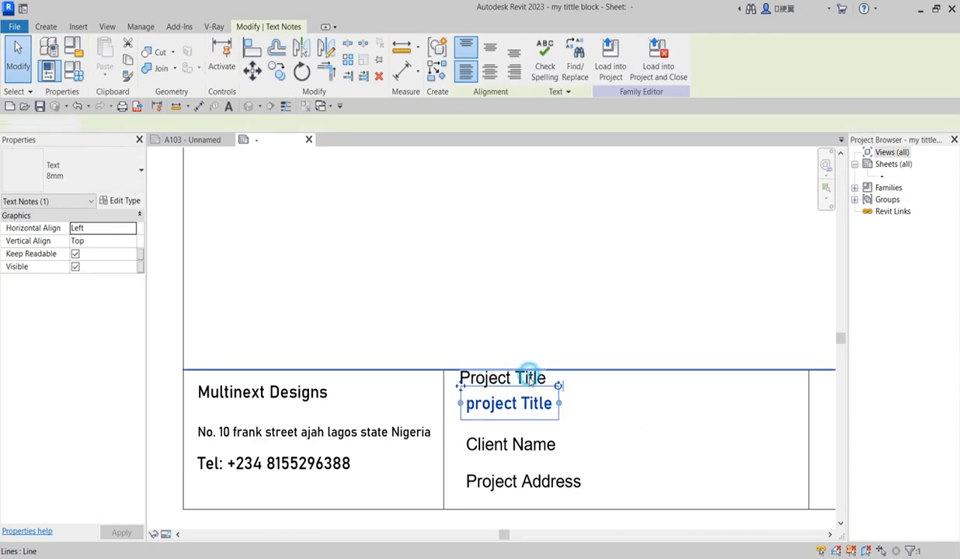
{"action": "left_click", "coordinate": [623, 292]}
{"action": "left_click", "coordinate": [538, 384]}
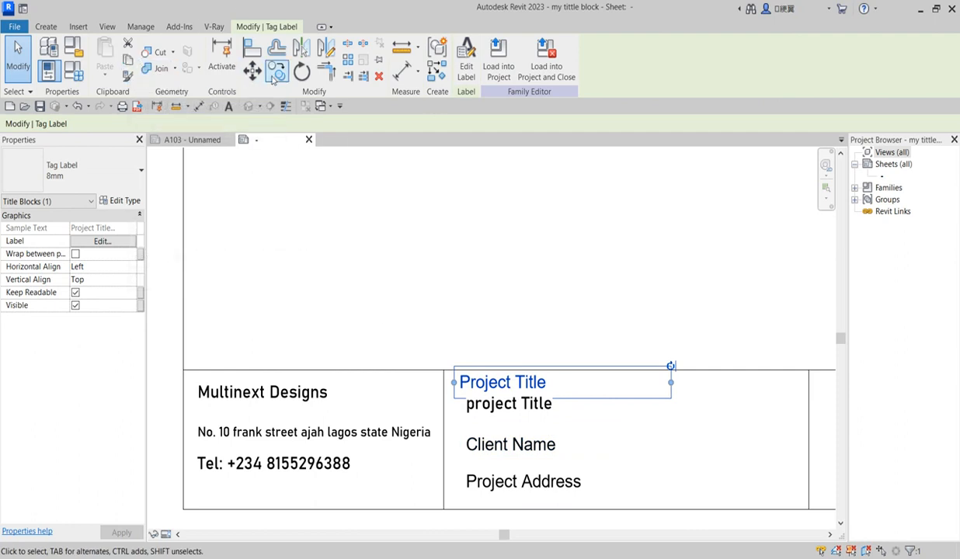
{"action": "left_click", "coordinate": [276, 71]}
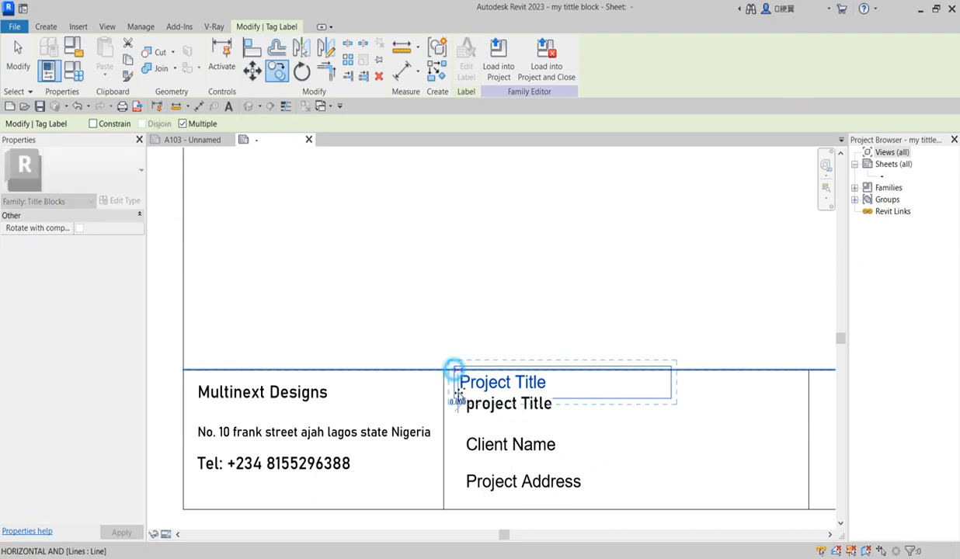
{"action": "left_click", "coordinate": [457, 377]}
{"action": "left_click", "coordinate": [460, 423]}
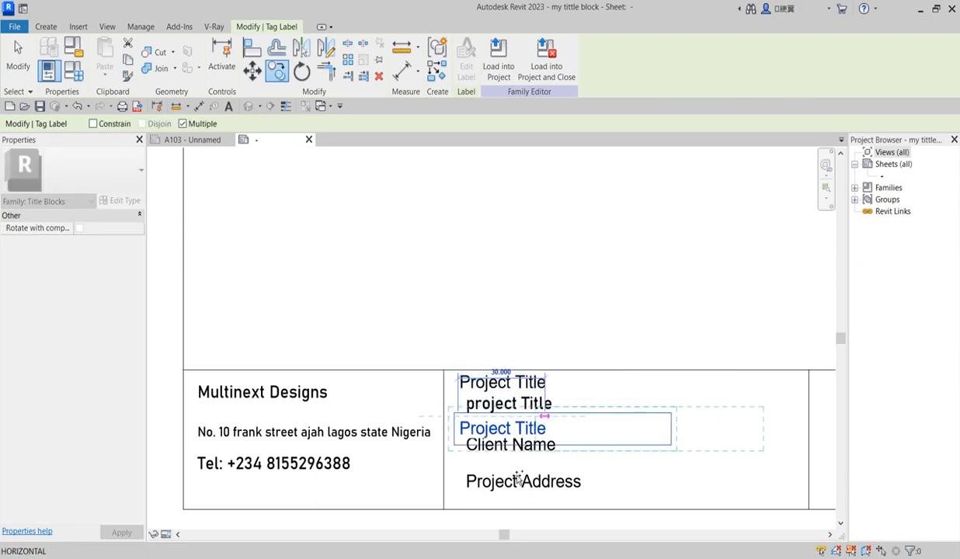
{"action": "left_click", "coordinate": [461, 471]}
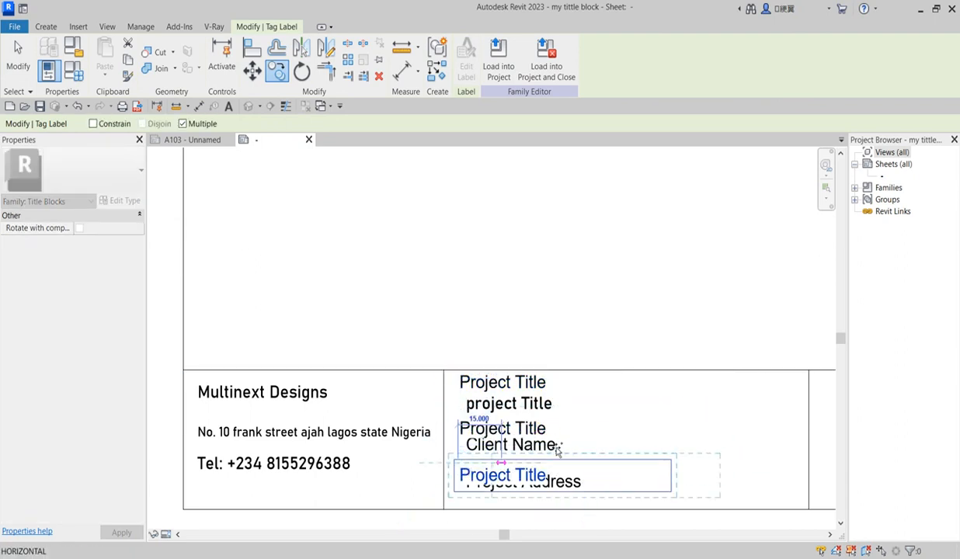
{"action": "key", "text": "Escape"}
{"action": "scroll", "coordinate": [521, 482], "scroll_direction": "up", "scroll_amount": 1}
{"action": "scroll", "coordinate": [521, 480], "scroll_direction": "up", "scroll_amount": 1}
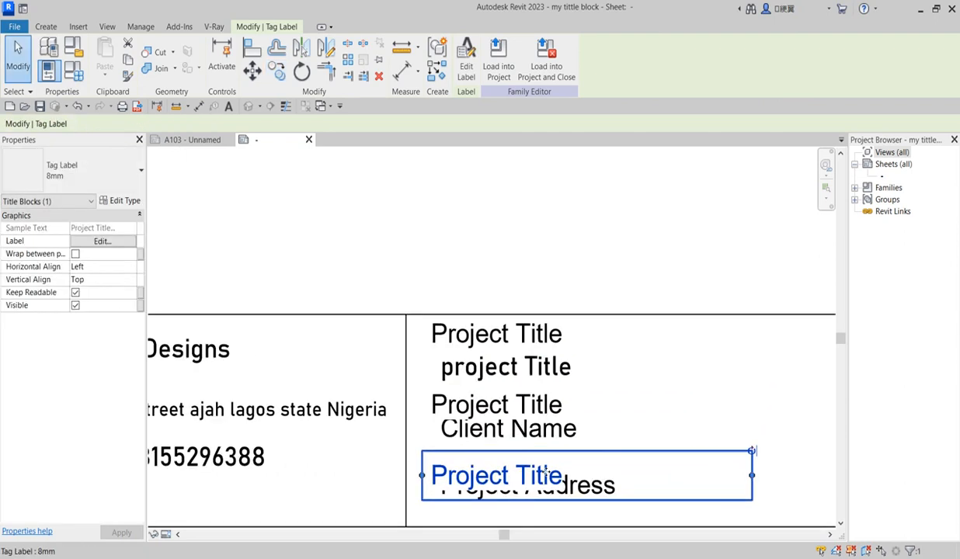
{"action": "key", "text": "Up"}
{"action": "key", "text": "Up"}
{"action": "key", "text": "Up"}
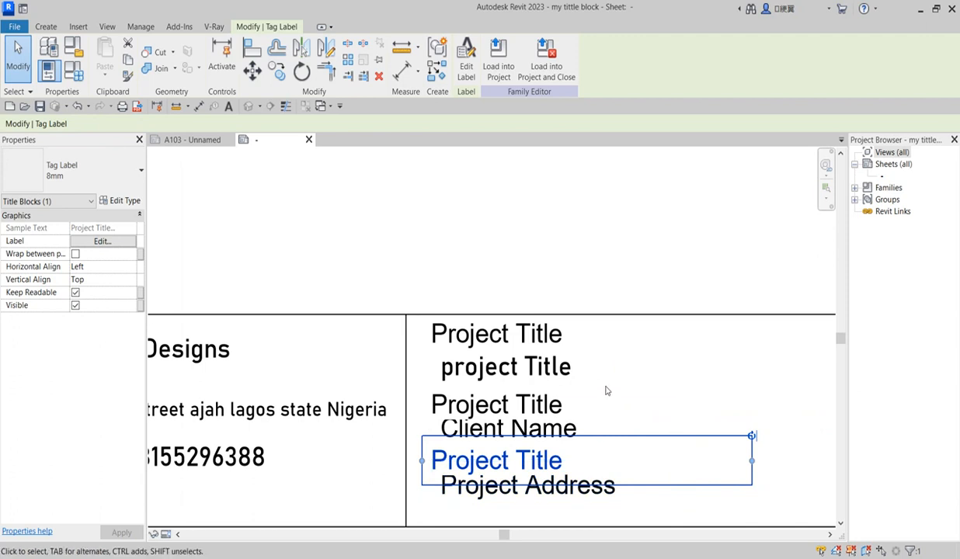
{"action": "left_click", "coordinate": [674, 206]}
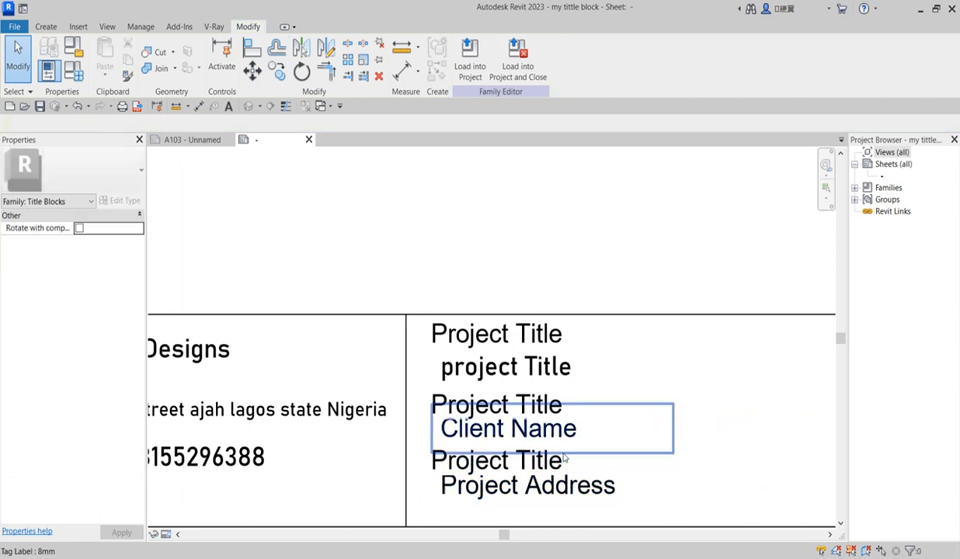
{"action": "scroll", "coordinate": [556, 454], "scroll_direction": "up", "scroll_amount": 1}
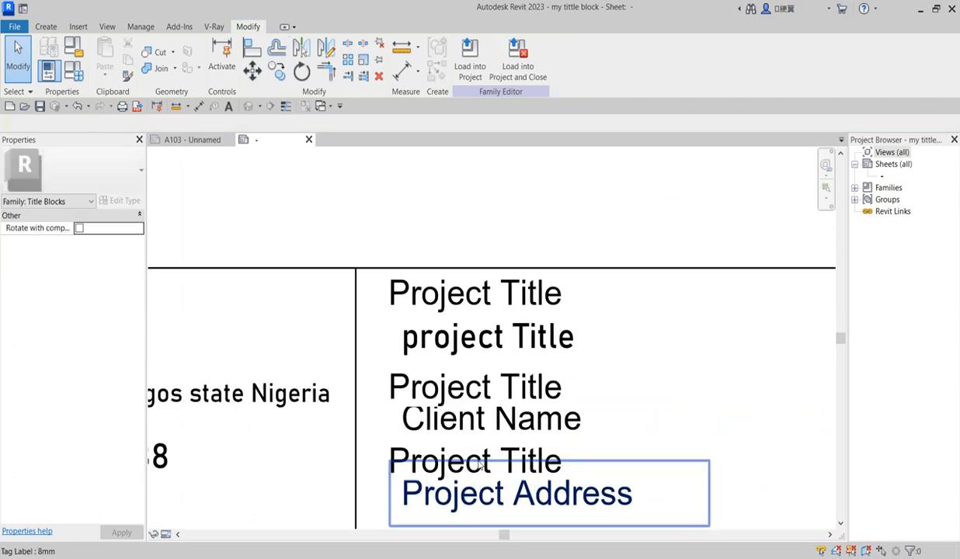
{"action": "left_click", "coordinate": [408, 457]}
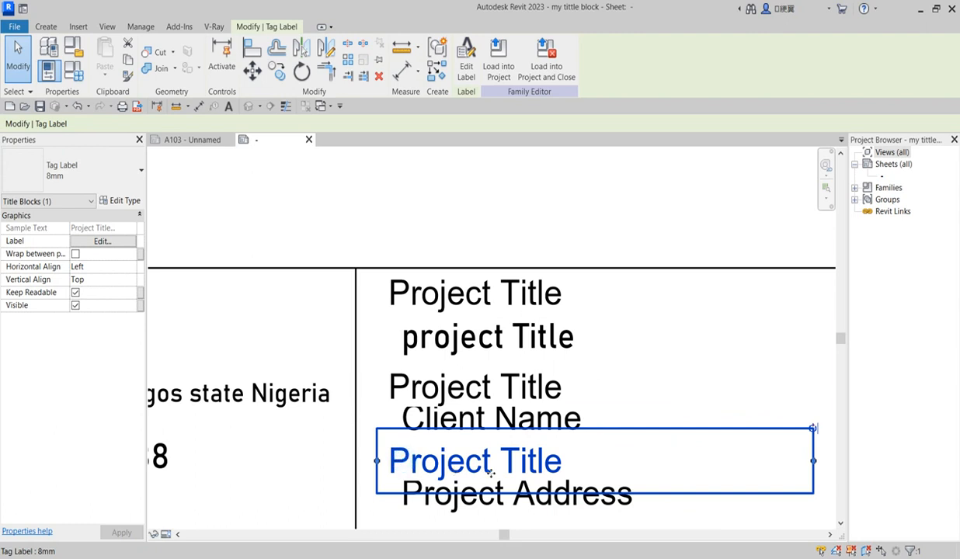
{"action": "scroll", "coordinate": [491, 472], "scroll_direction": "down", "scroll_amount": 1}
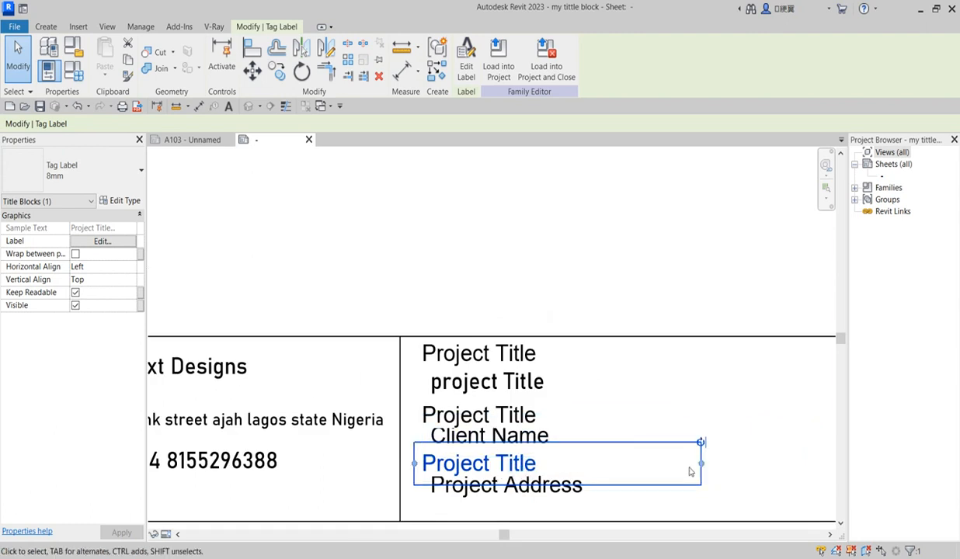
{"action": "key", "text": "Delete"}
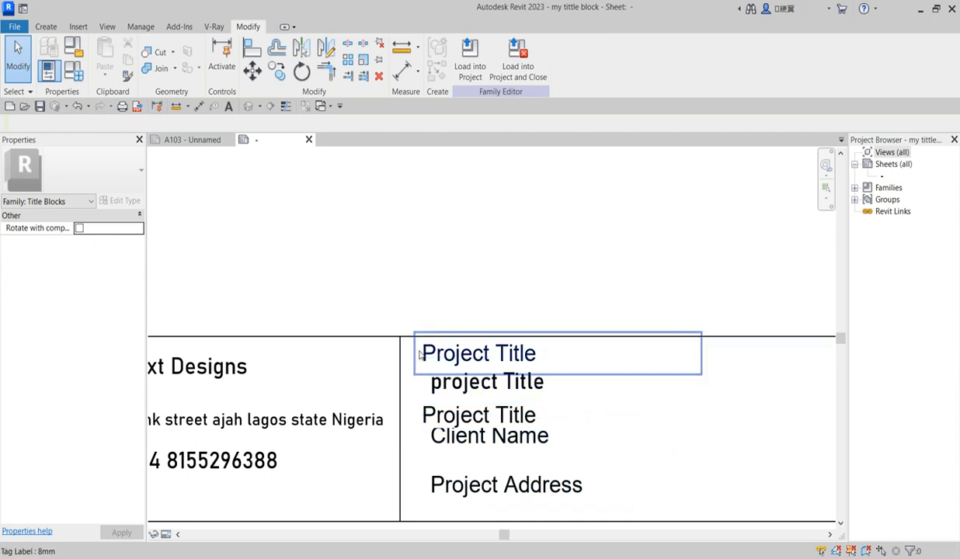
{"action": "left_click_drag", "start_coordinate": [421, 345], "coordinate": [421, 407]}
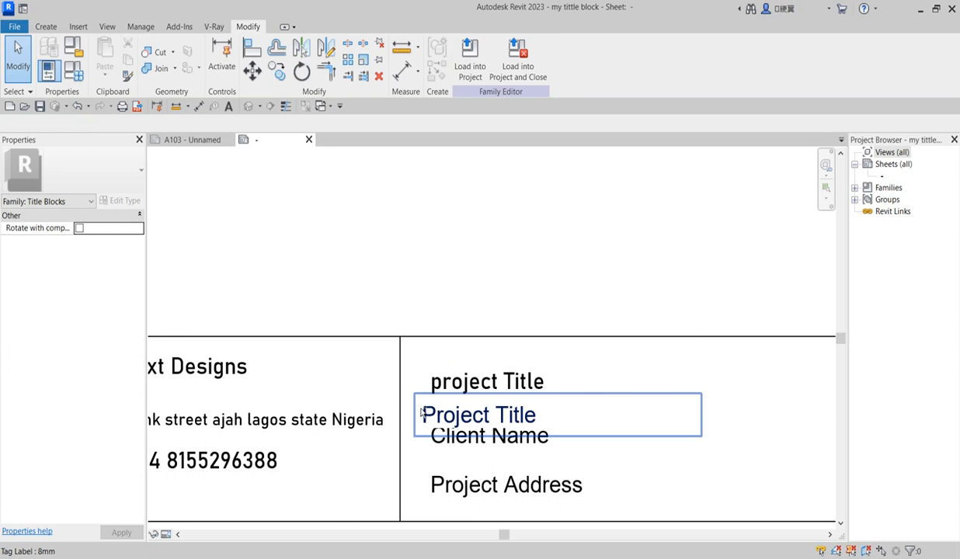
{"action": "key", "text": "ctrl+z"}
{"action": "left_click", "coordinate": [424, 420]}
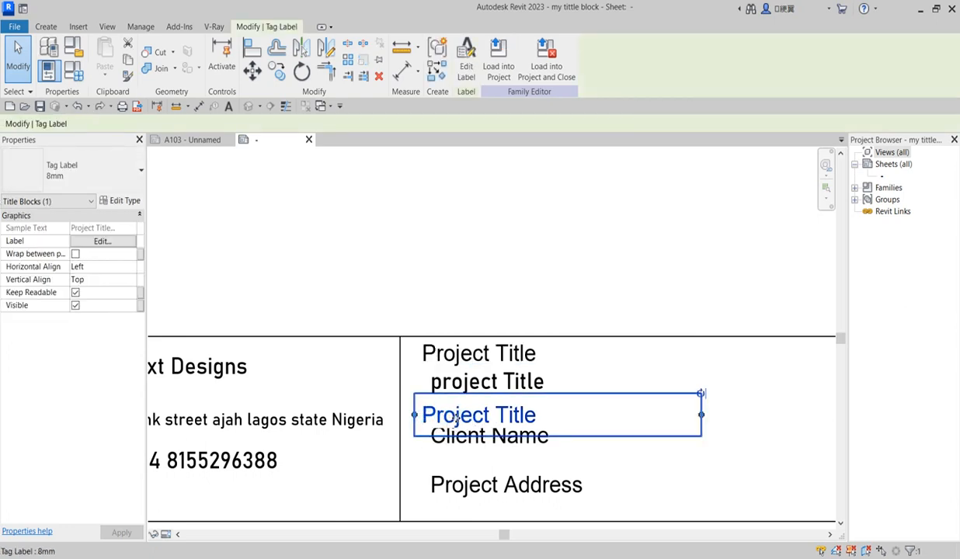
{"action": "key", "text": "Delete"}
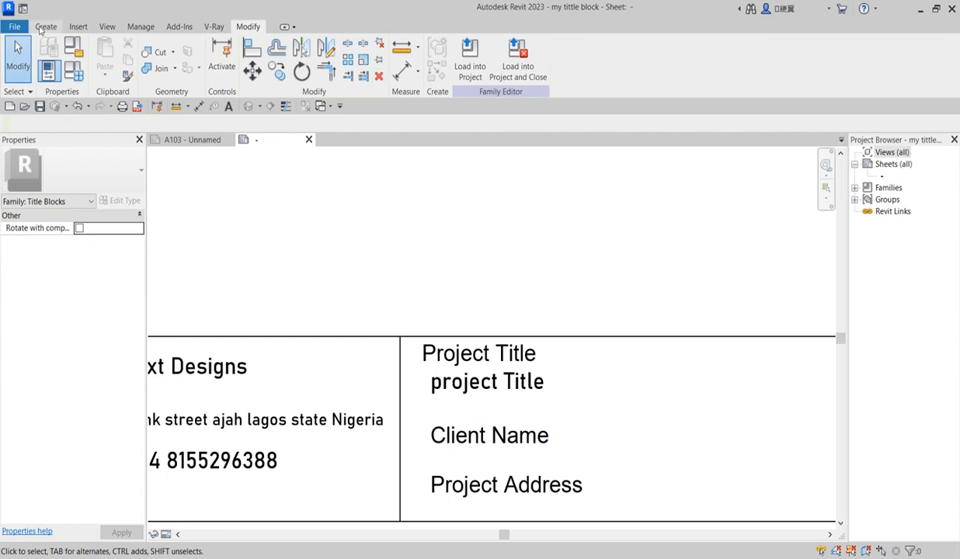
{"action": "left_click", "coordinate": [45, 28]}
Place a 'Client Name' caption text note beside the client name line
{"action": "left_click", "coordinate": [478, 70]}
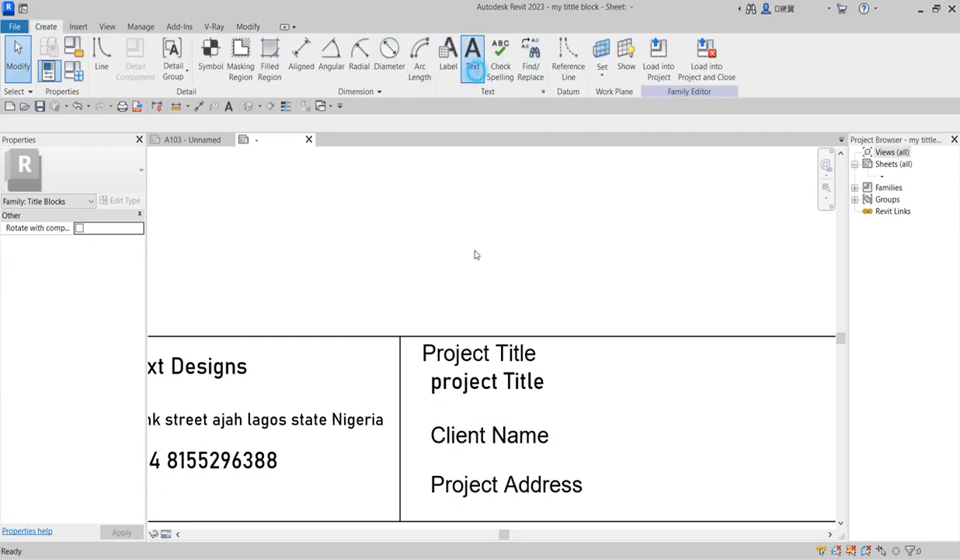
{"action": "left_click", "coordinate": [422, 412]}
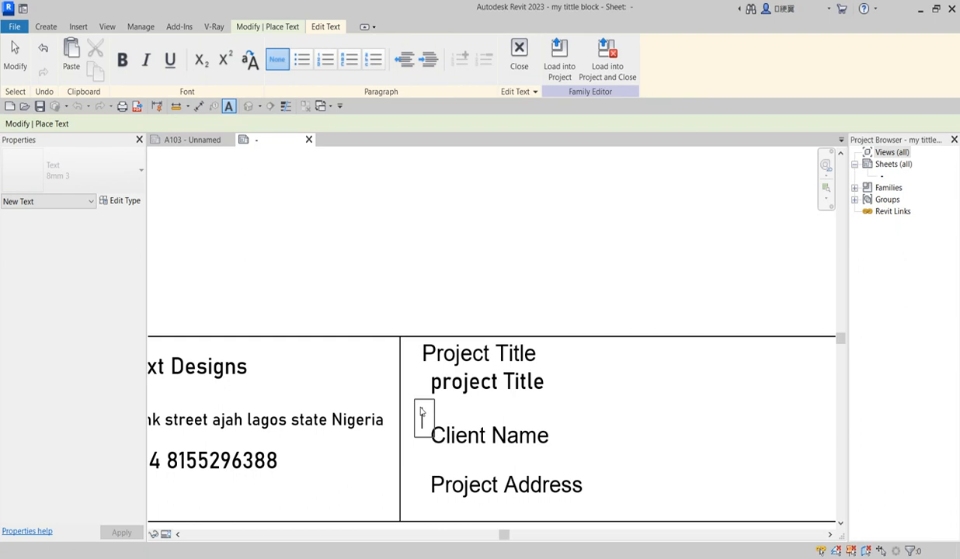
{"action": "type", "text": "clin"}
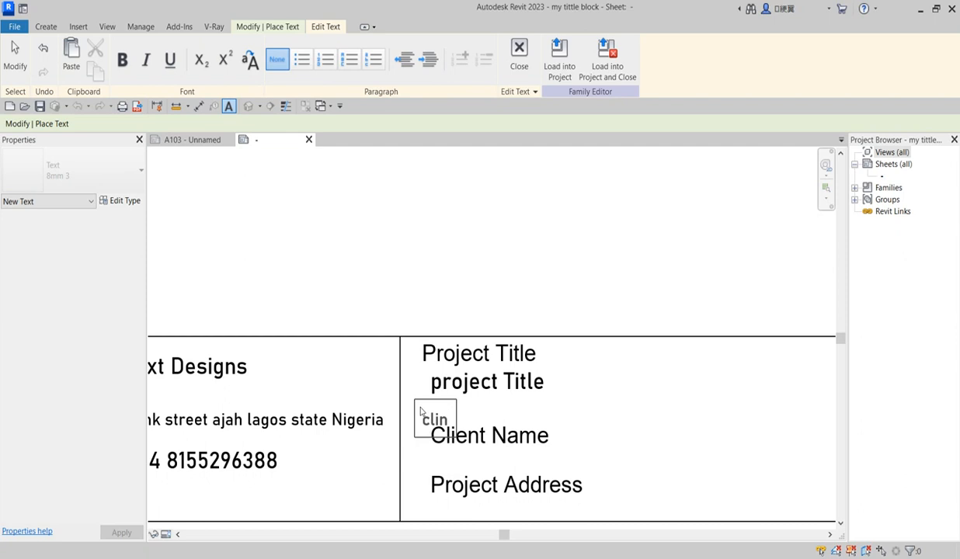
{"action": "key", "text": "BackSpace"}
{"action": "key", "text": "BackSpace"}
{"action": "key", "text": "BackSpace"}
{"action": "key", "text": "BackSpace"}
{"action": "type", "text": "C"}
{"action": "key", "text": "BackSpace"}
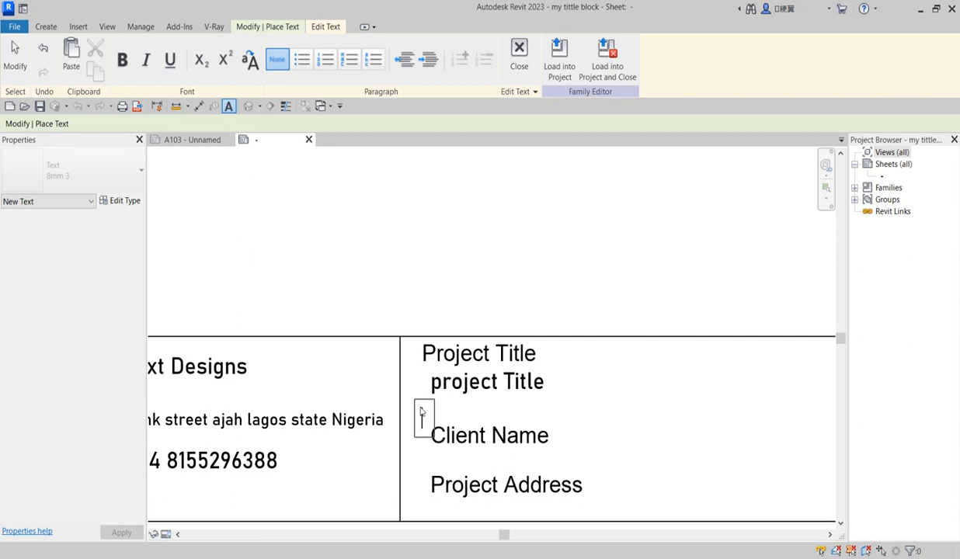
{"action": "type", "text": "Client"}
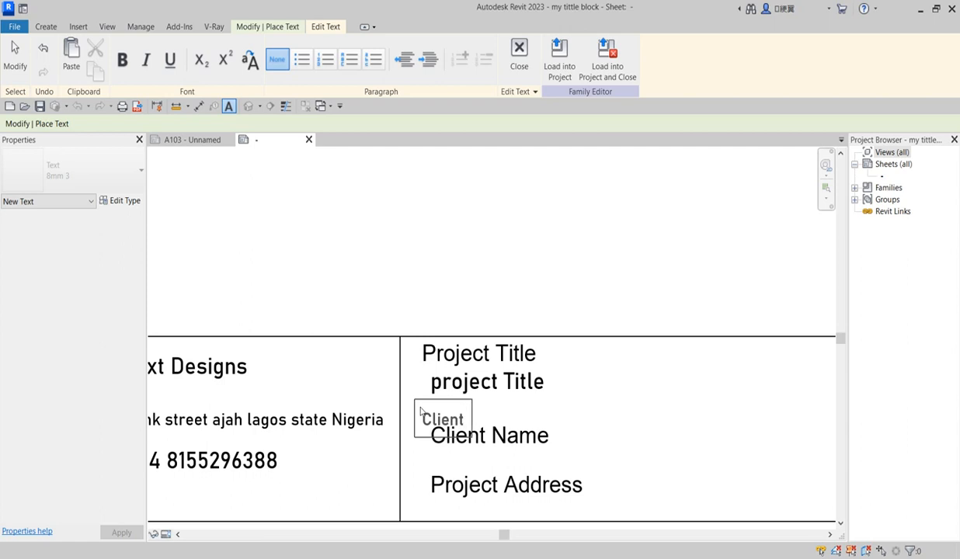
{"action": "type", "text": " Name"}
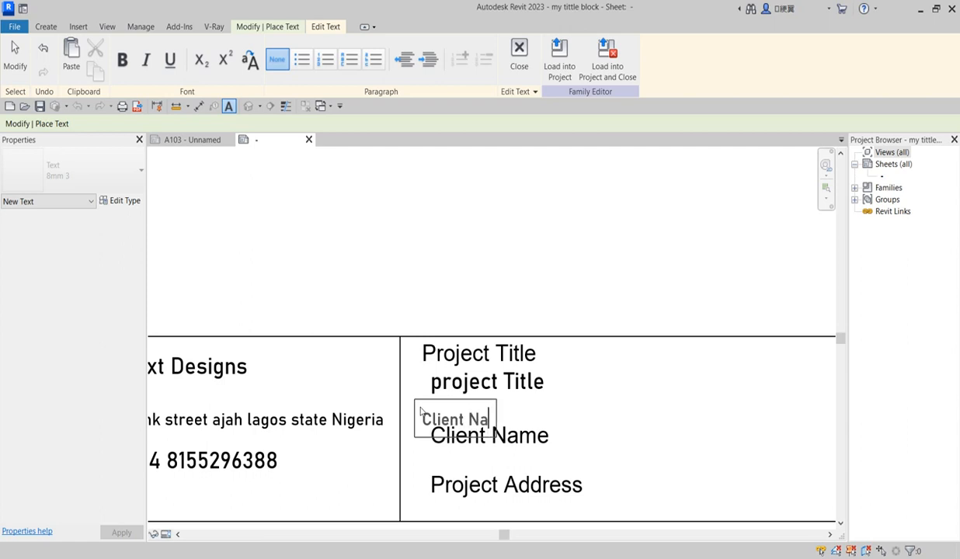
{"action": "left_click", "coordinate": [612, 420]}
Add an 'Address' caption and drag it up above the Project Address line
{"action": "left_click", "coordinate": [422, 466]}
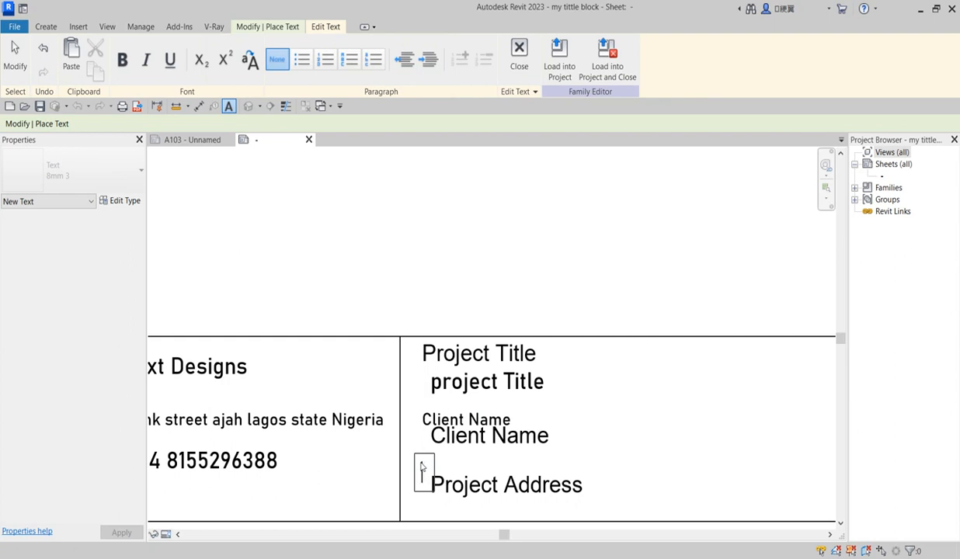
{"action": "type", "text": "Address"}
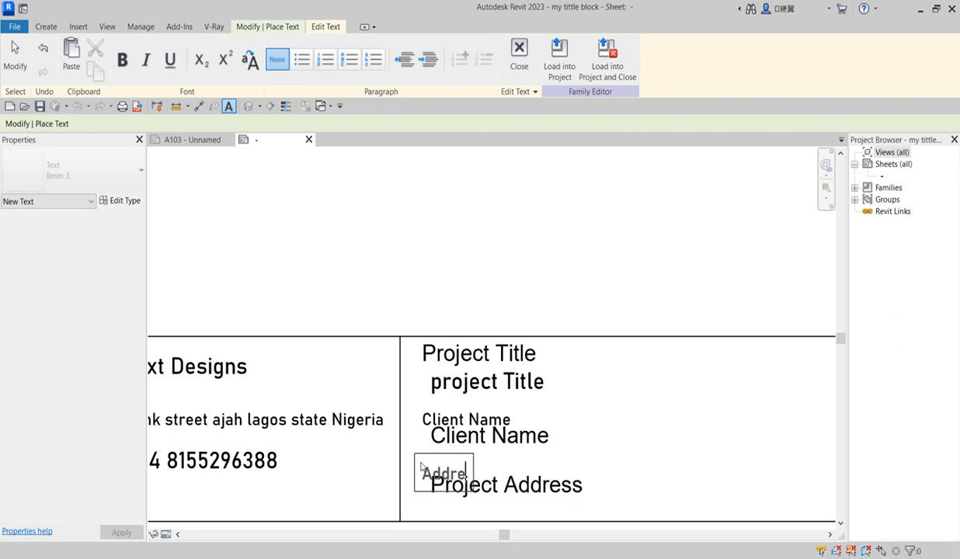
{"action": "left_click", "coordinate": [618, 454]}
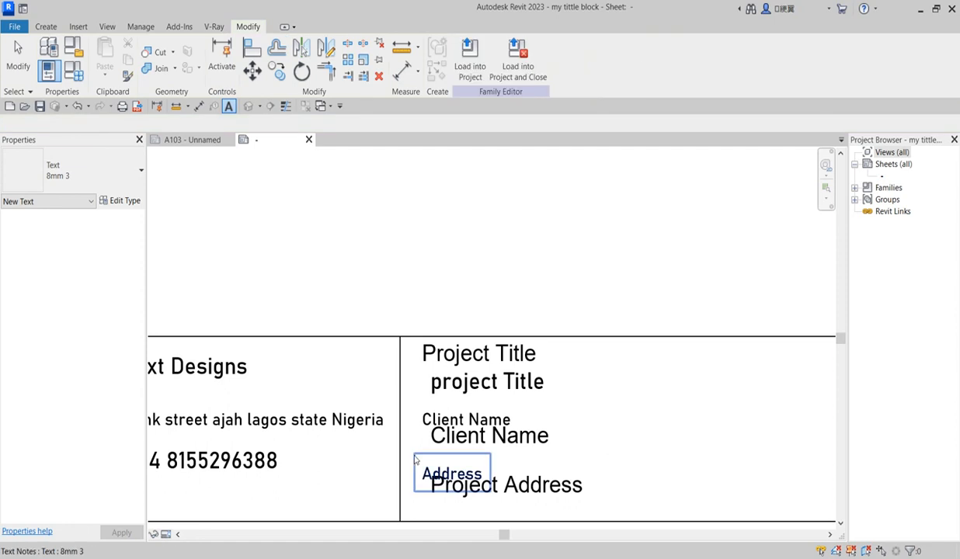
{"action": "key", "text": "Escape"}
{"action": "left_click_drag", "start_coordinate": [417, 460], "coordinate": [420, 364]}
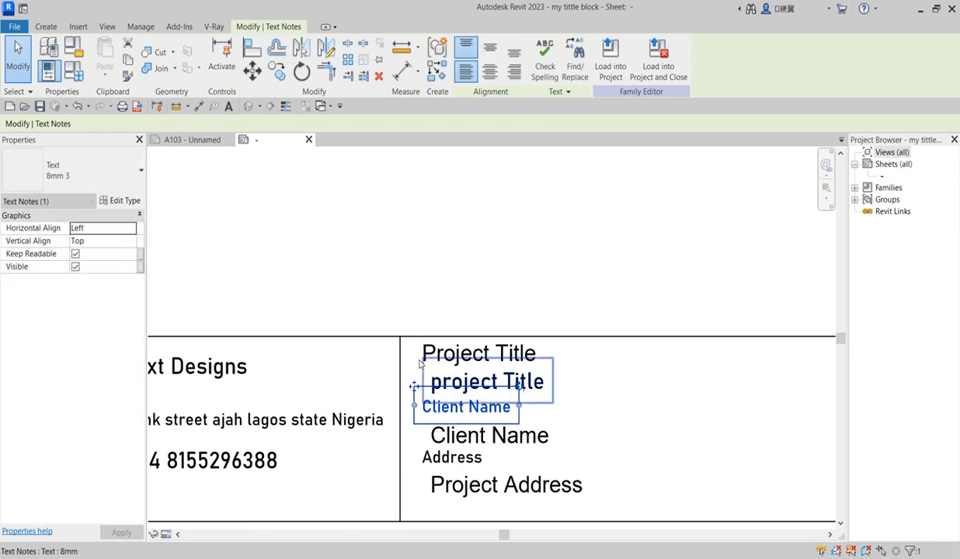
{"action": "left_click", "coordinate": [407, 302]}
{"action": "scroll", "coordinate": [388, 475], "scroll_direction": "down", "scroll_amount": 2}
{"action": "scroll", "coordinate": [466, 458], "scroll_direction": "up", "scroll_amount": 3}
{"action": "scroll", "coordinate": [422, 435], "scroll_direction": "down", "scroll_amount": 4}
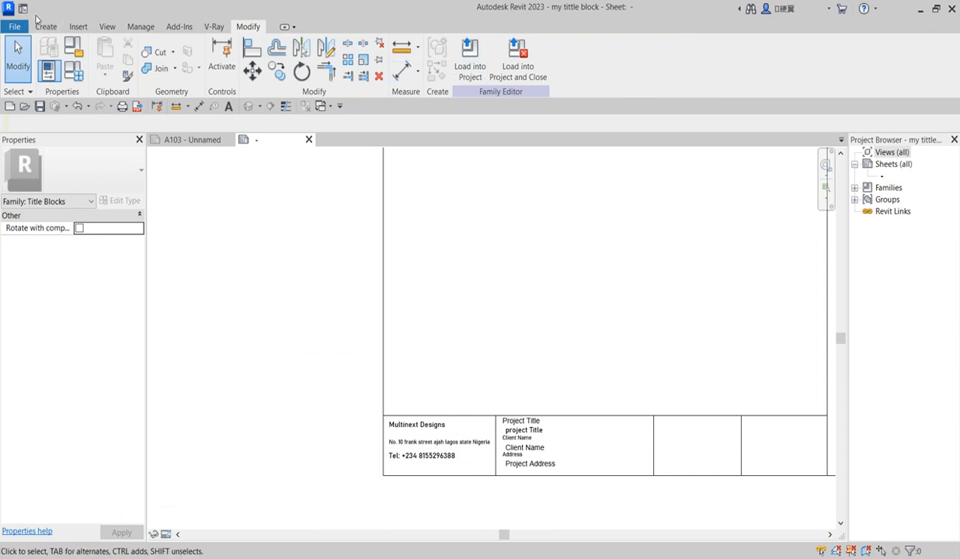
Place a label with the Sheet Name parameter in the empty title block cell
{"action": "left_click", "coordinate": [46, 27]}
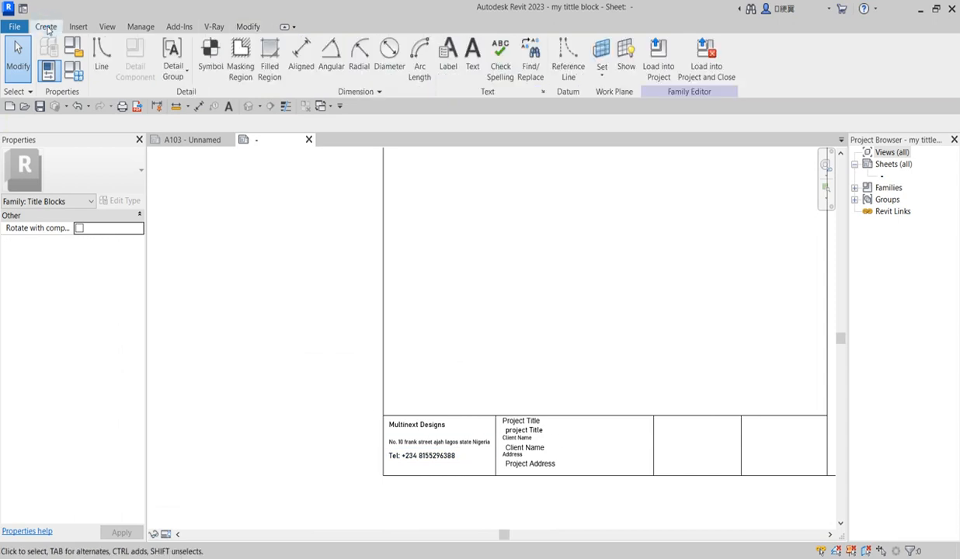
{"action": "left_click", "coordinate": [449, 54]}
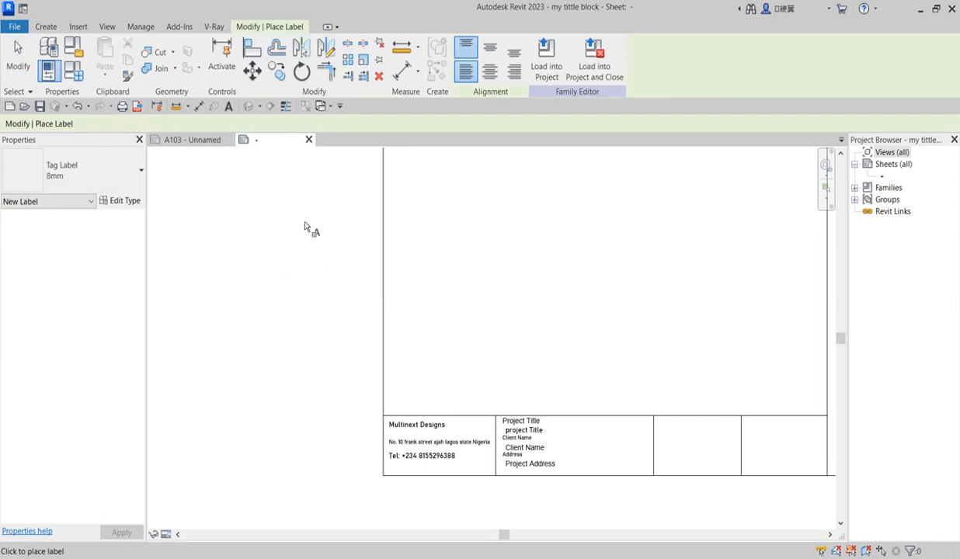
{"action": "scroll", "coordinate": [703, 435], "scroll_direction": "up", "scroll_amount": 3}
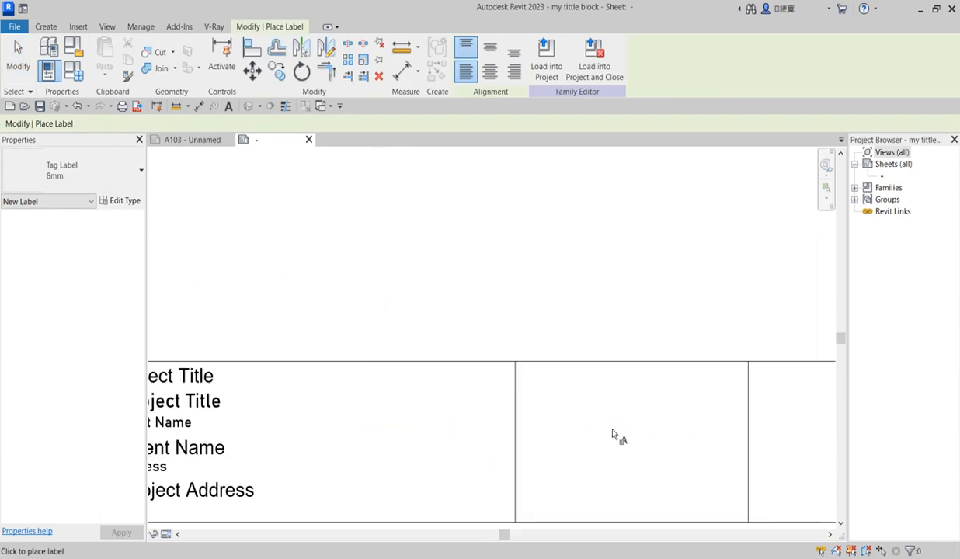
{"action": "scroll", "coordinate": [520, 375], "scroll_direction": "down", "scroll_amount": 3}
{"action": "left_click", "coordinate": [530, 383]}
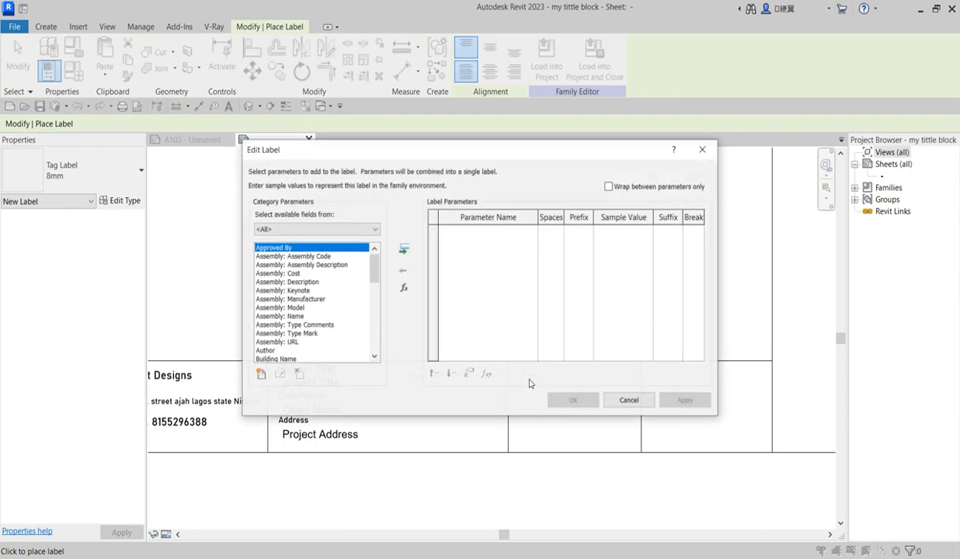
{"action": "left_click_drag", "start_coordinate": [372, 266], "coordinate": [377, 344]}
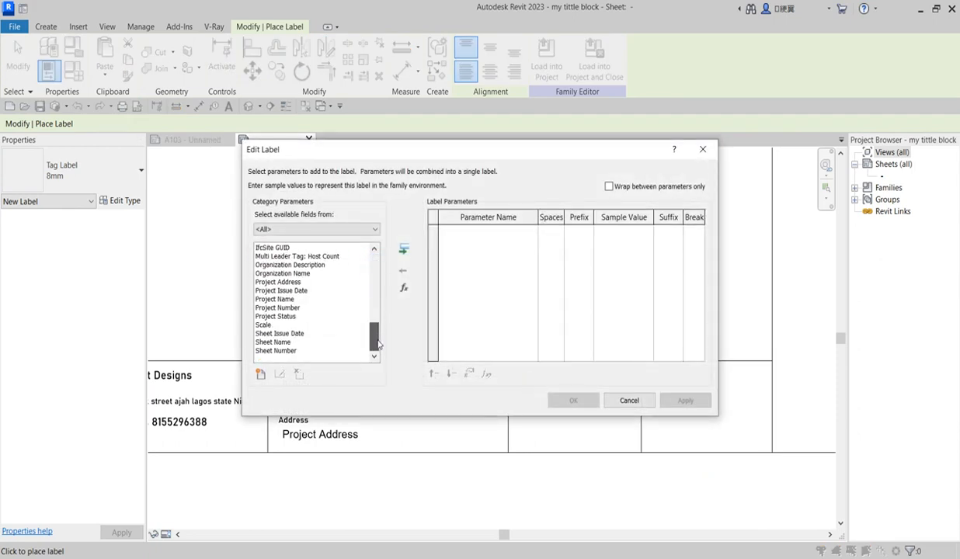
{"action": "left_click", "coordinate": [279, 342]}
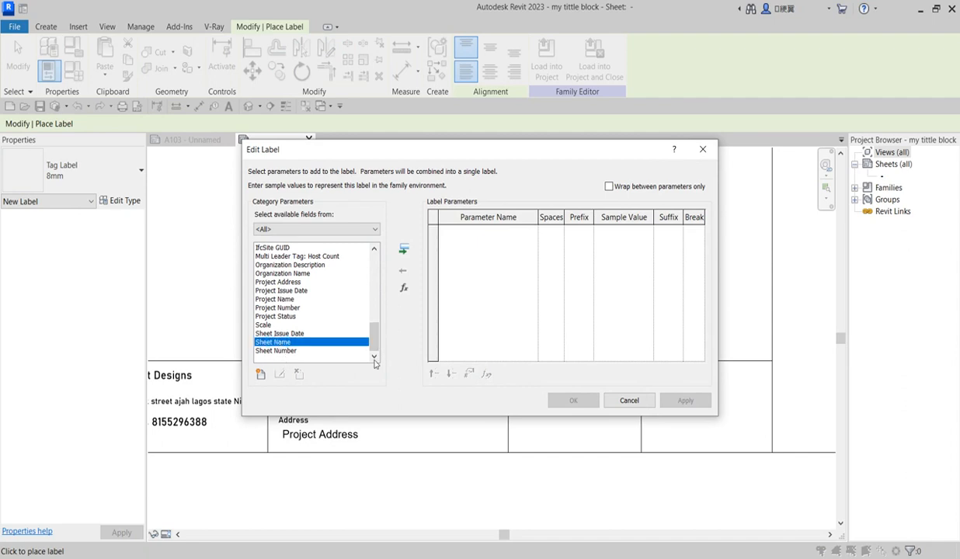
{"action": "left_click", "coordinate": [403, 249]}
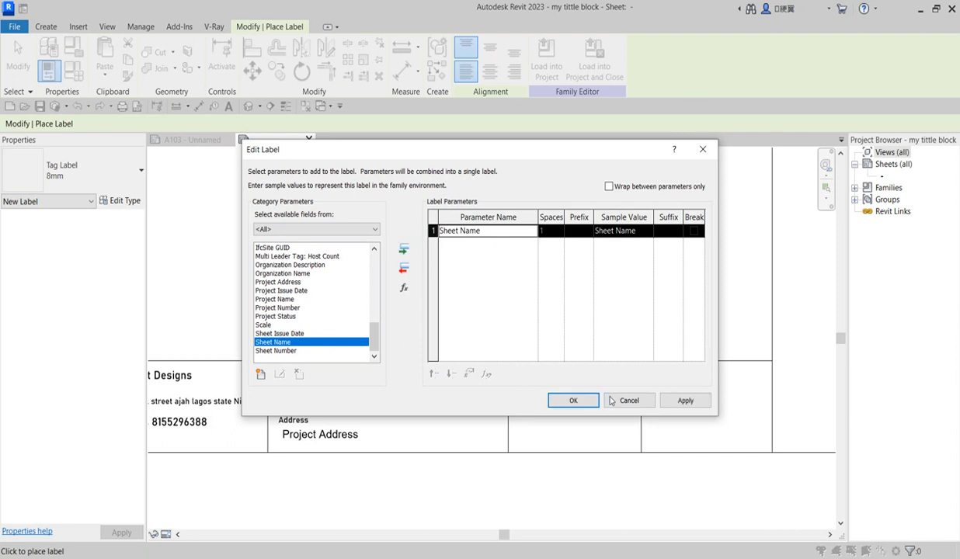
{"action": "left_click", "coordinate": [576, 400]}
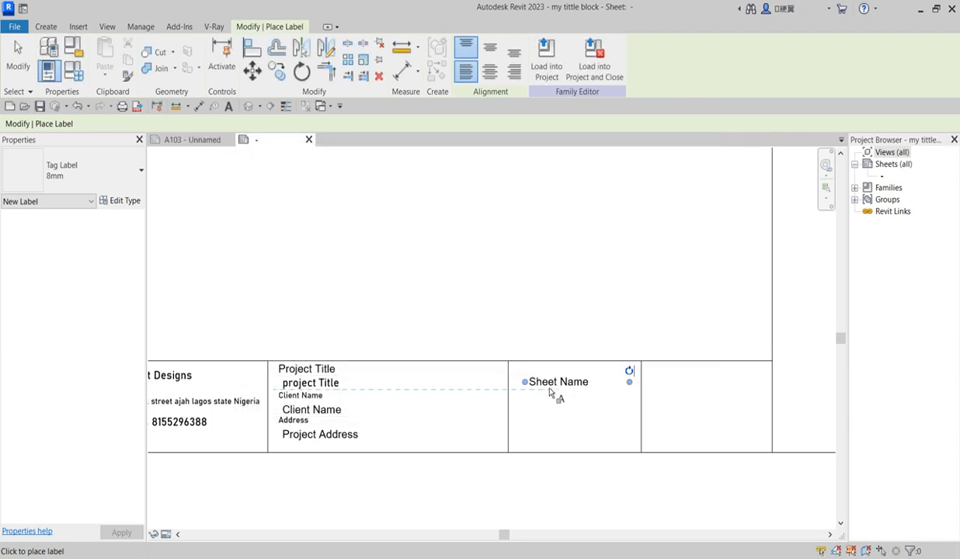
Cancel the extra label and review the Sheet Name label's type properties without changes
{"action": "left_click", "coordinate": [546, 374]}
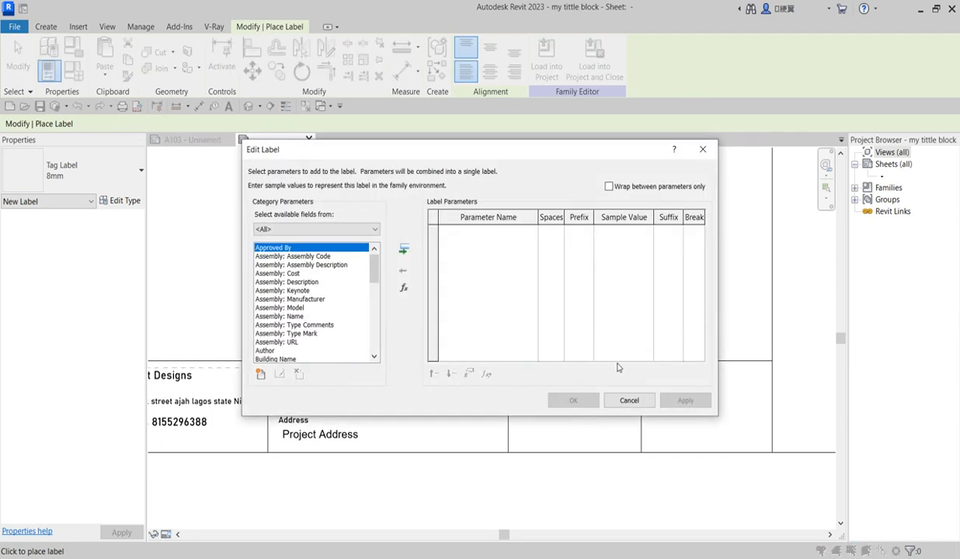
{"action": "left_click", "coordinate": [705, 150]}
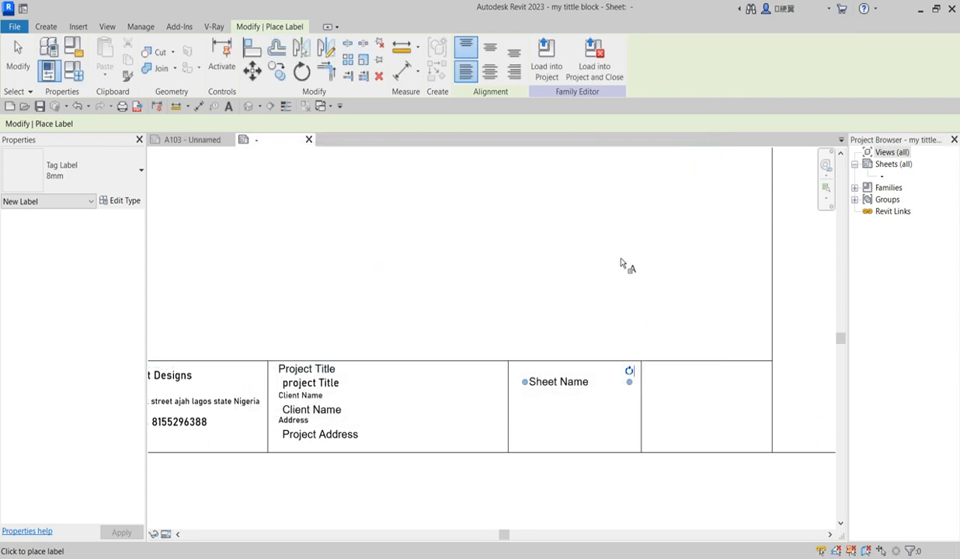
{"action": "key", "text": "Escape"}
{"action": "left_click", "coordinate": [558, 384]}
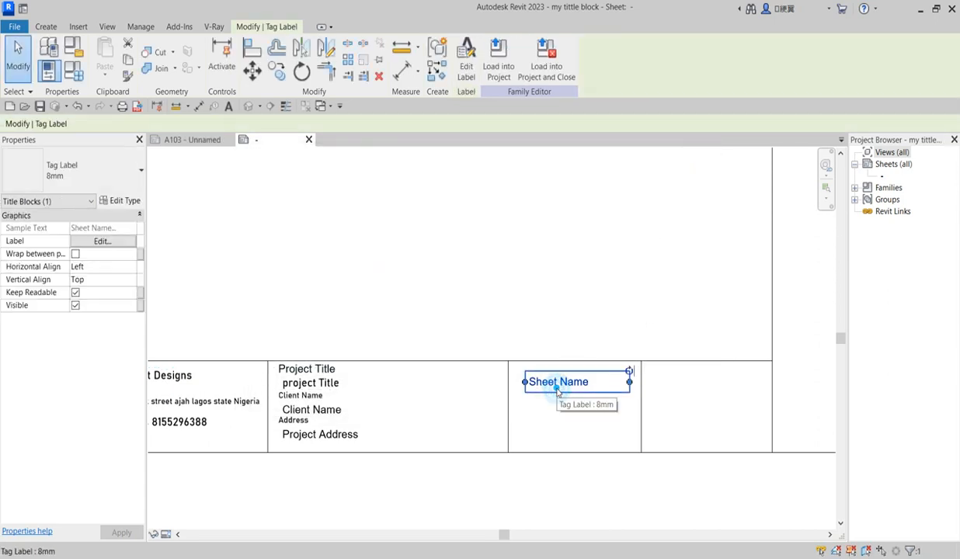
{"action": "left_click", "coordinate": [124, 201]}
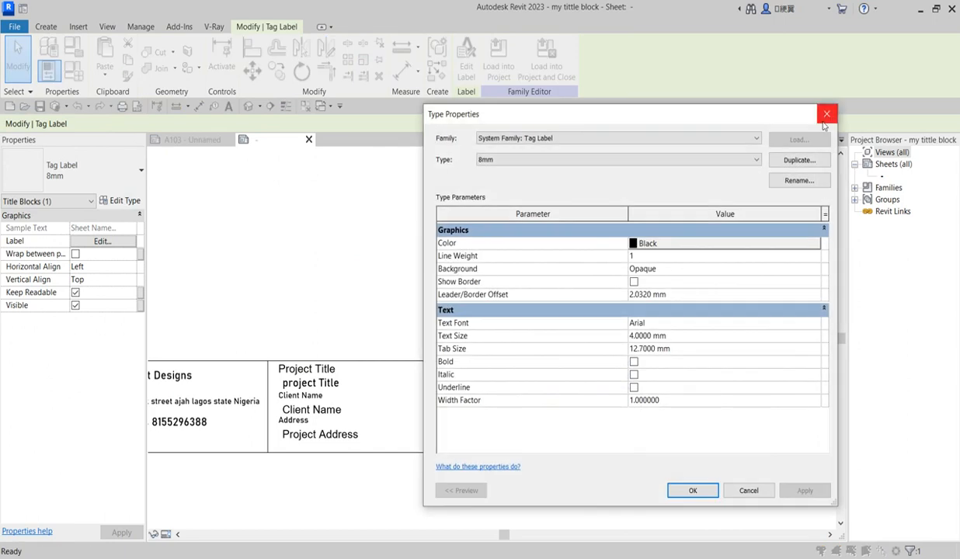
{"action": "left_click", "coordinate": [826, 113]}
{"action": "left_click", "coordinate": [47, 26]}
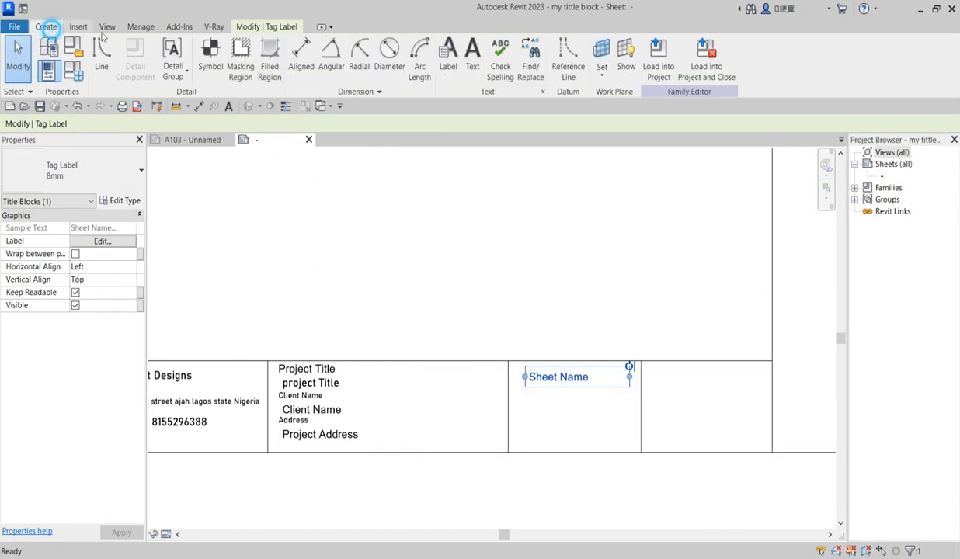
{"action": "left_click", "coordinate": [448, 55]}
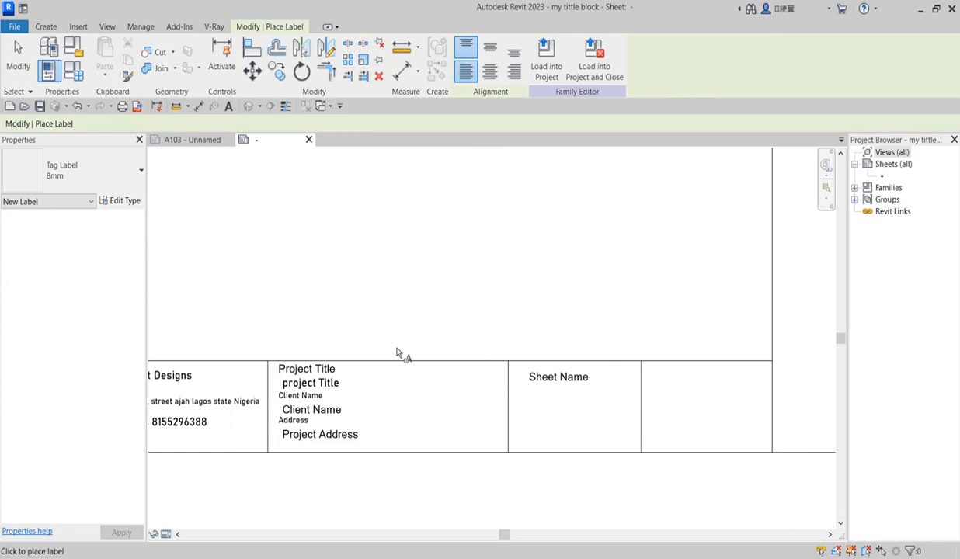
Add a Scale label reading 1/8" = 1'-0" below Sheet Name
{"action": "left_click", "coordinate": [531, 400]}
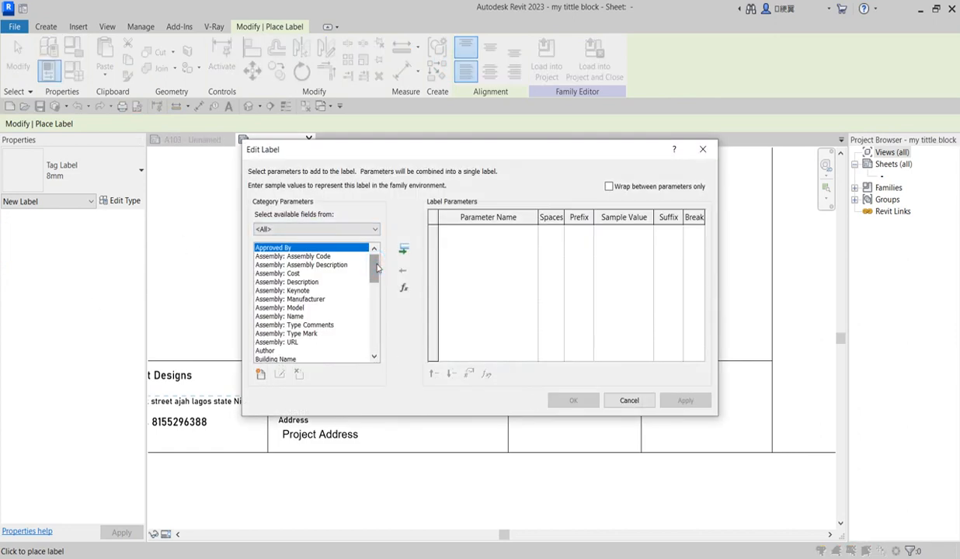
{"action": "left_click_drag", "start_coordinate": [376, 268], "coordinate": [373, 342]}
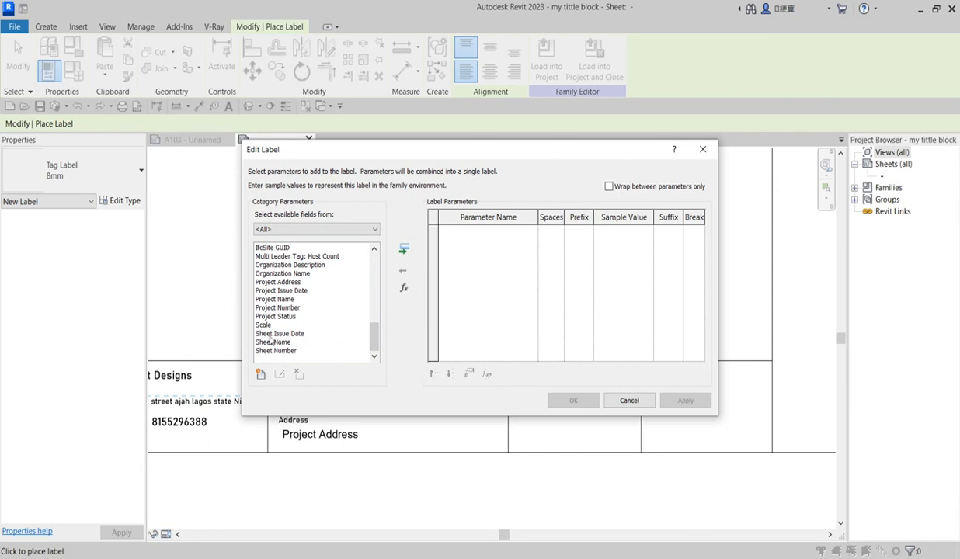
{"action": "left_click", "coordinate": [262, 324]}
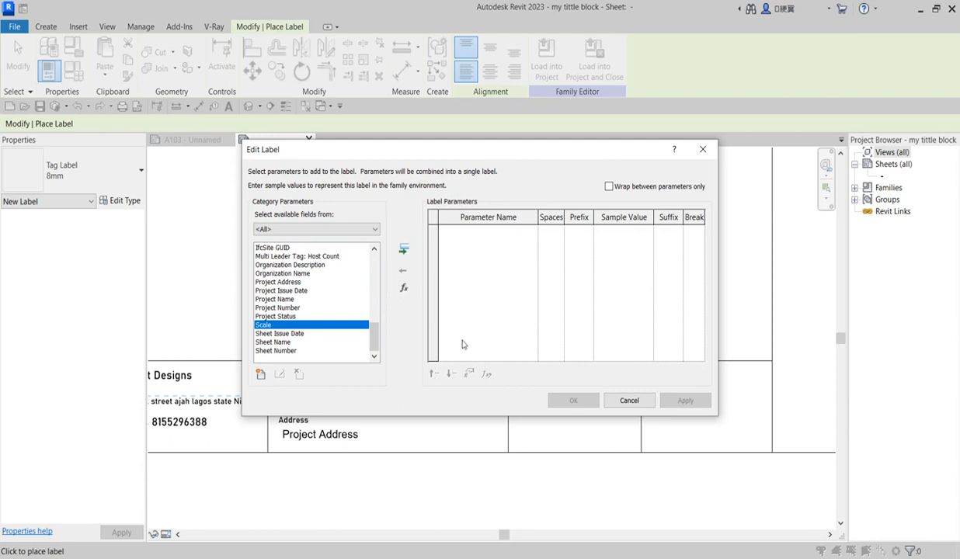
{"action": "left_click", "coordinate": [402, 247]}
{"action": "left_click", "coordinate": [574, 400]}
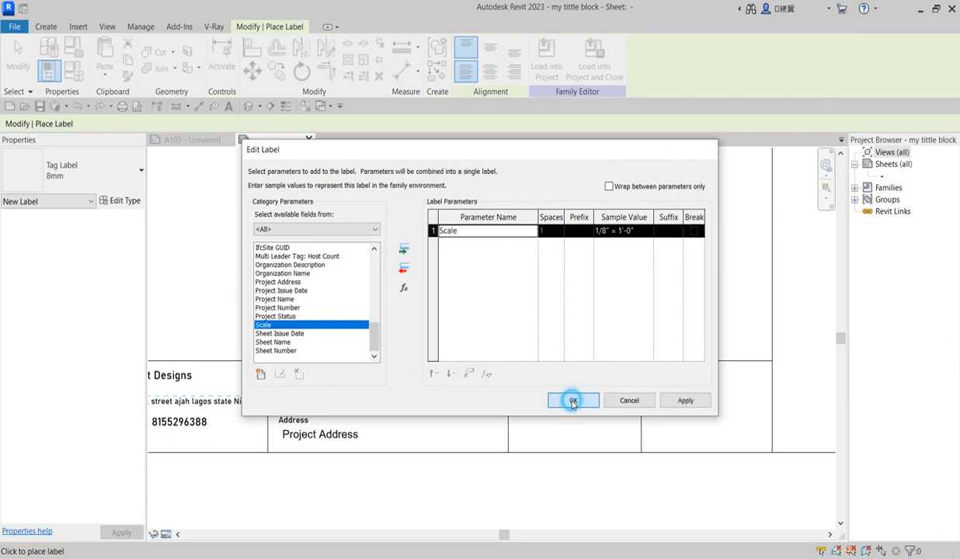
{"action": "left_click", "coordinate": [528, 441]}
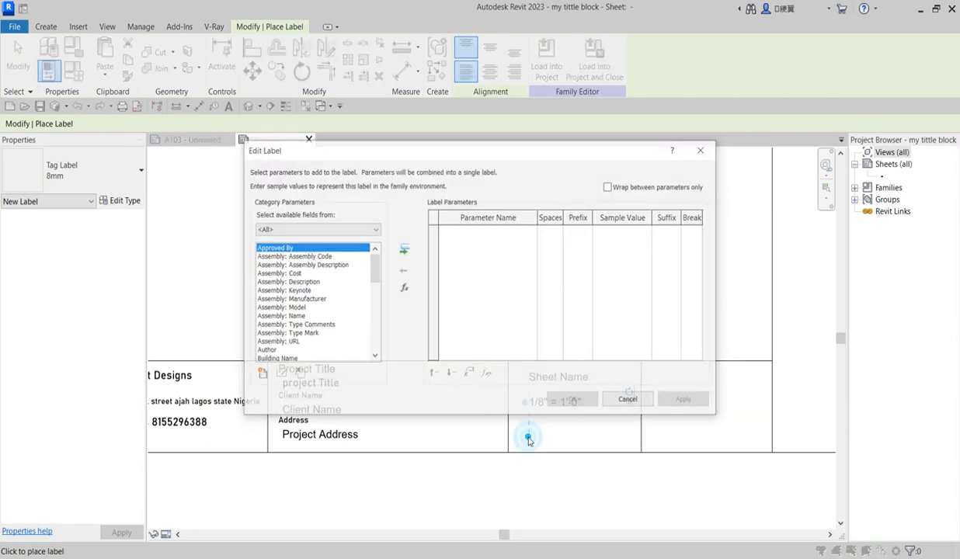
{"action": "left_click", "coordinate": [706, 147]}
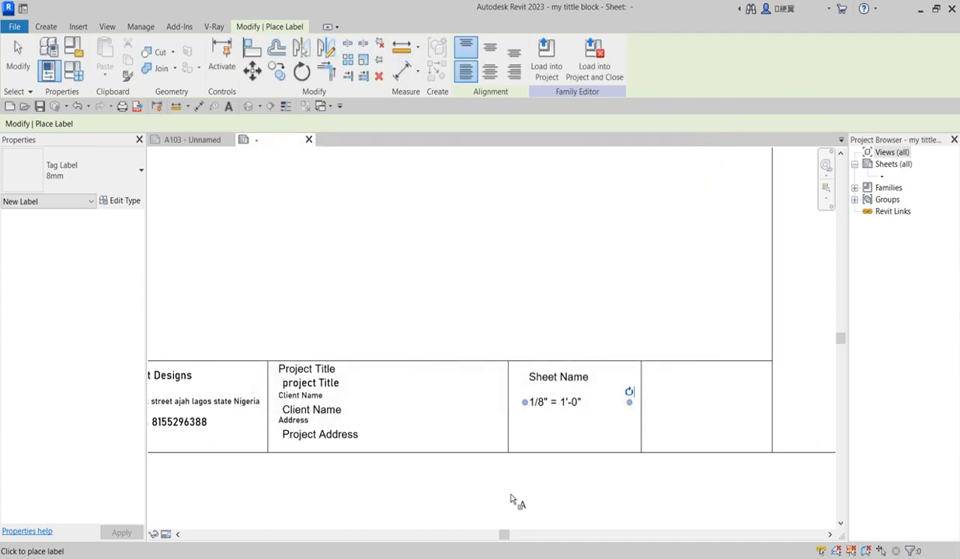
Add a Drawn By label showing DRW beneath the scale
{"action": "left_click", "coordinate": [528, 429]}
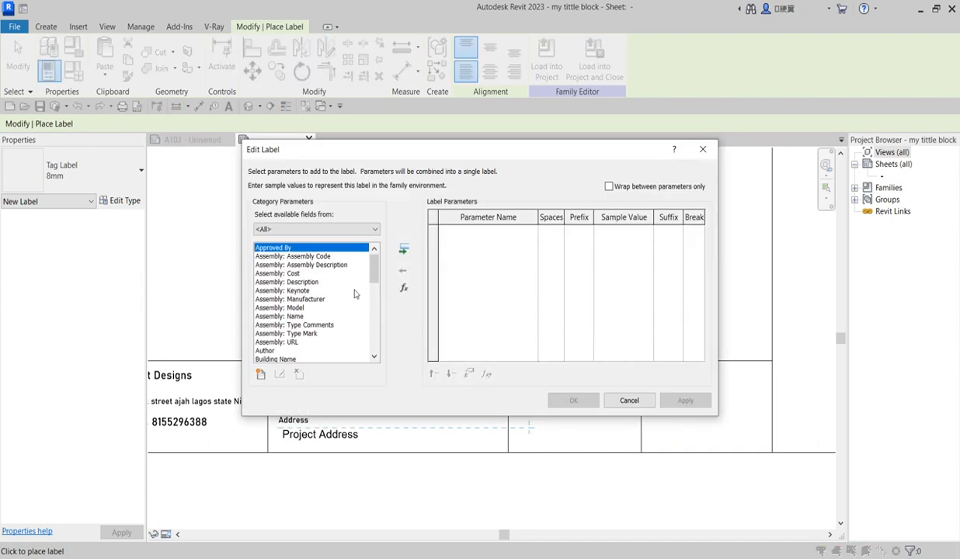
{"action": "left_click_drag", "start_coordinate": [373, 268], "coordinate": [378, 320]}
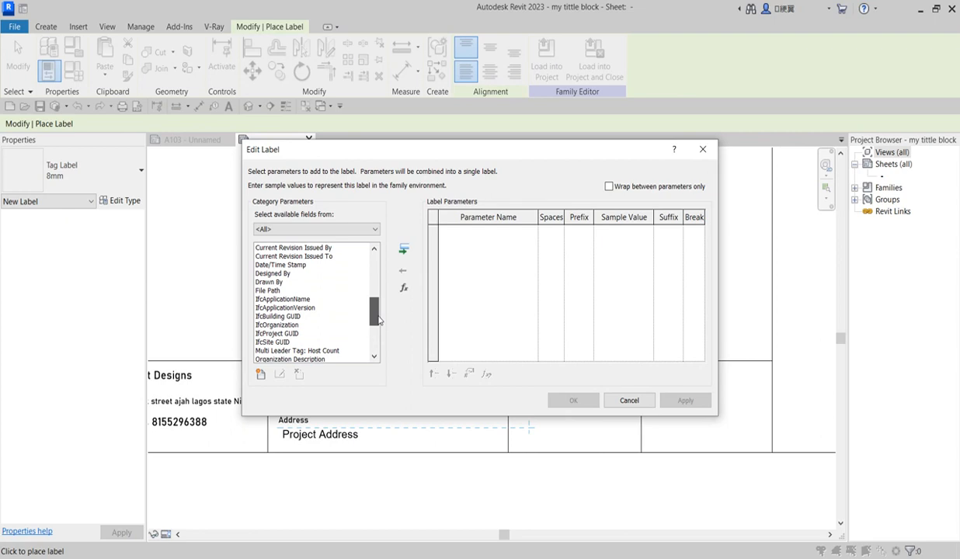
{"action": "left_click", "coordinate": [272, 283]}
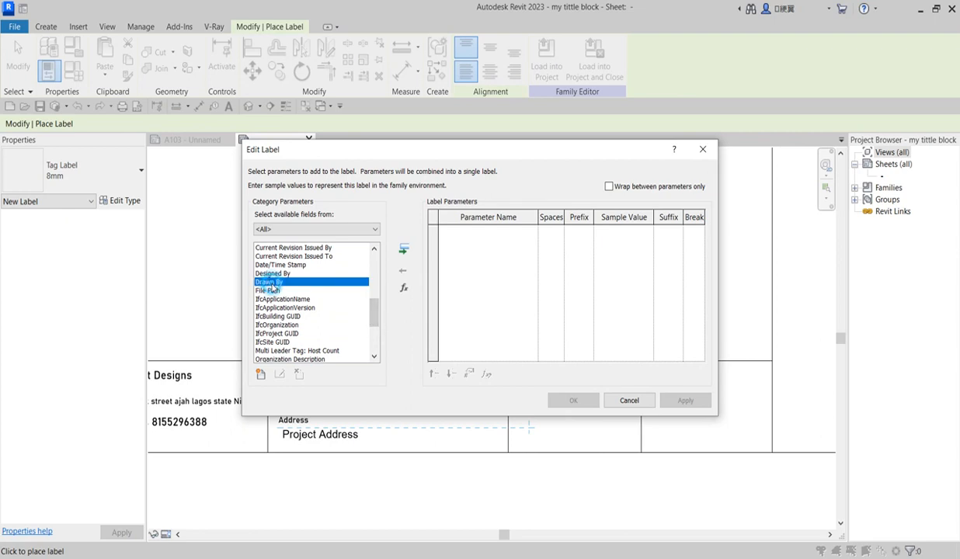
{"action": "left_click", "coordinate": [403, 249]}
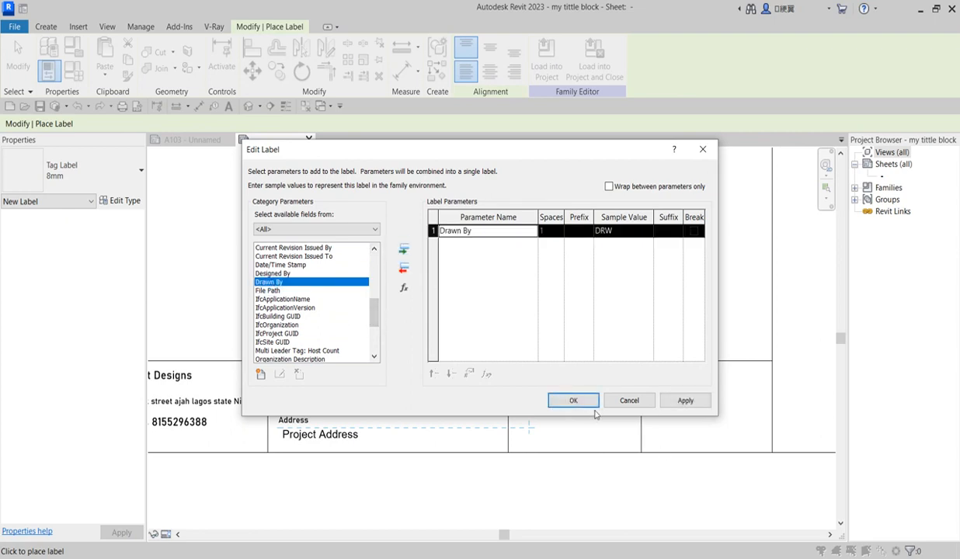
{"action": "left_click", "coordinate": [574, 400]}
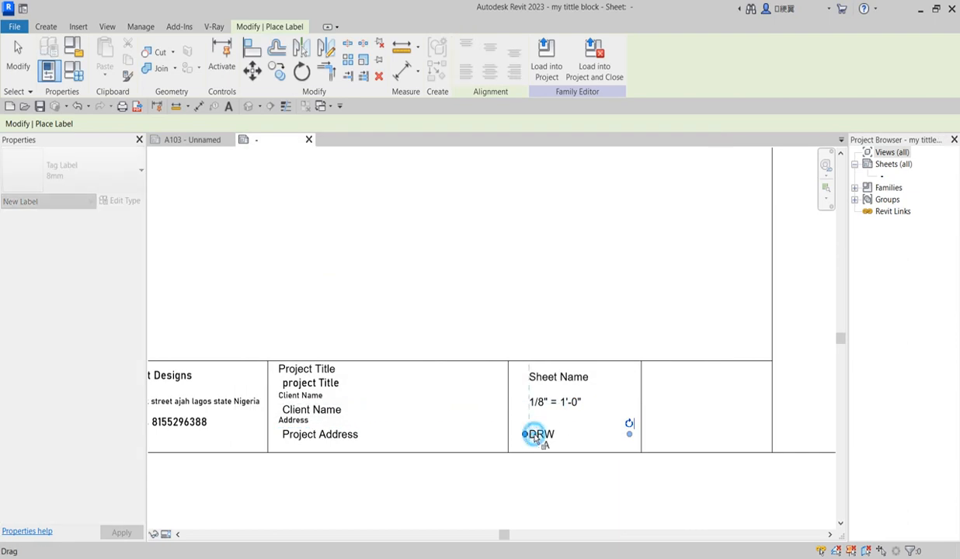
{"action": "scroll", "coordinate": [581, 491], "scroll_direction": "down", "scroll_amount": 2}
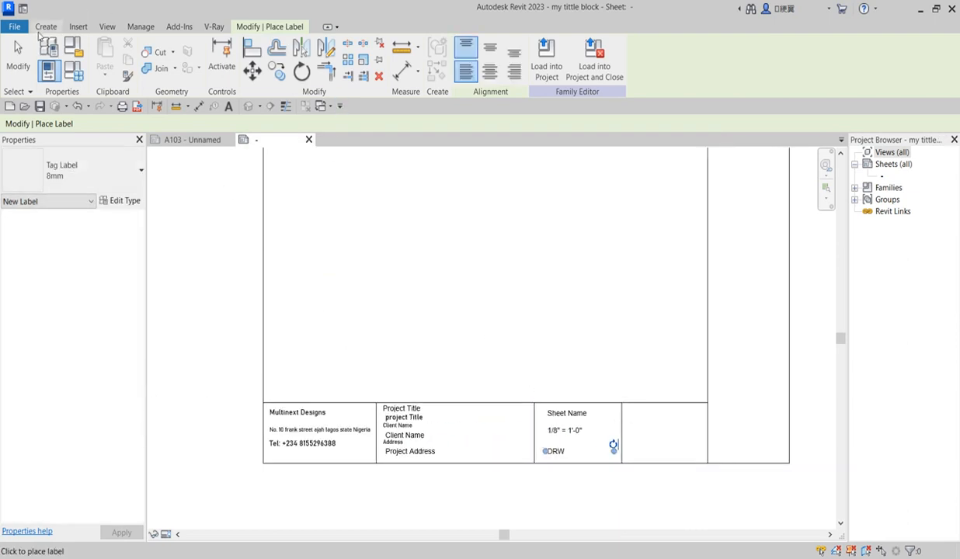
Place a 'Seal' text note in the empty right-hand cell, capitalising the S
{"action": "left_click", "coordinate": [44, 28]}
{"action": "left_click", "coordinate": [468, 55]}
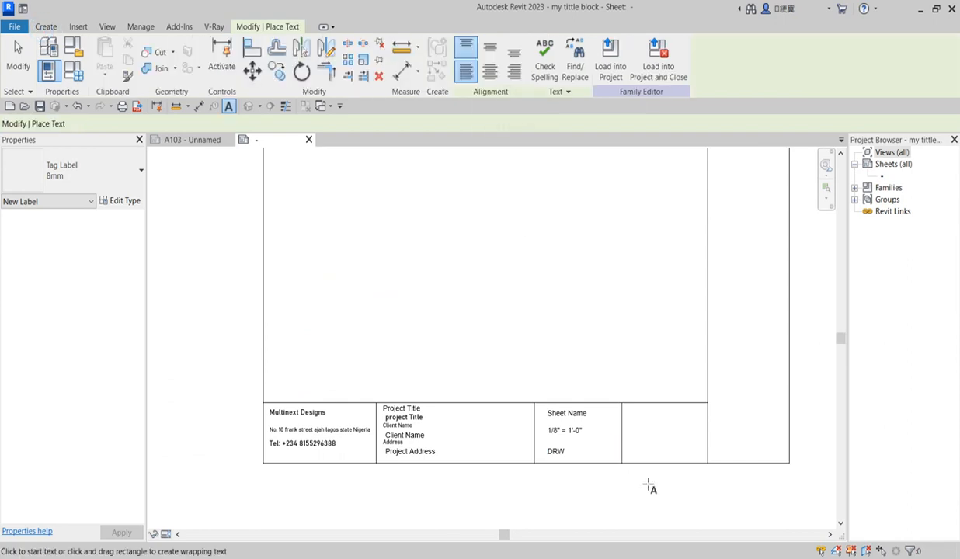
{"action": "scroll", "coordinate": [635, 417], "scroll_direction": "up", "scroll_amount": 4}
{"action": "left_click", "coordinate": [630, 399]}
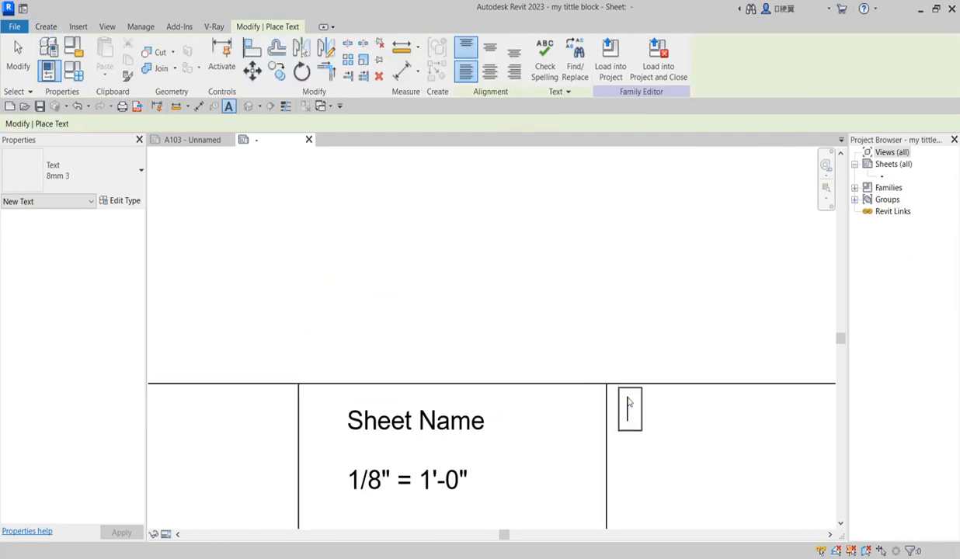
{"action": "type", "text": "seal"}
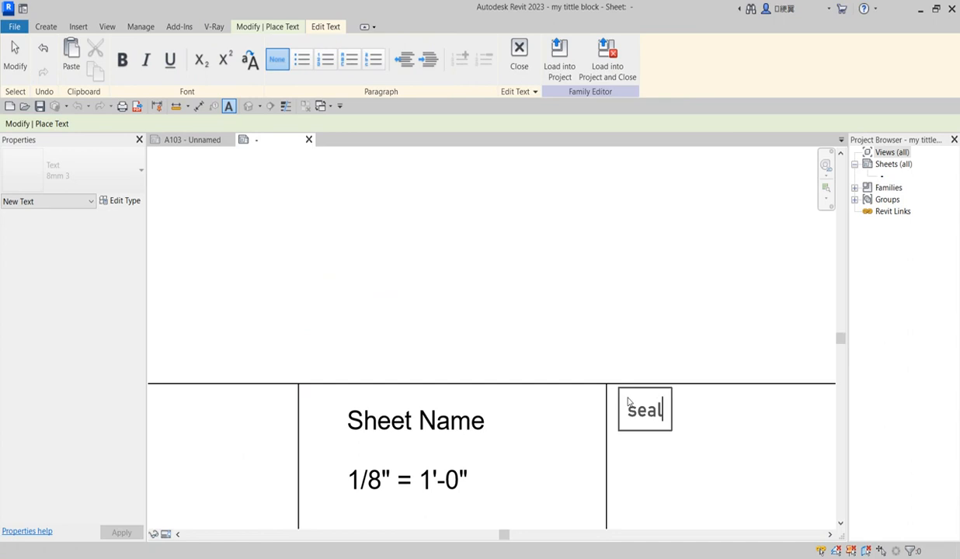
{"action": "left_click_drag", "start_coordinate": [637, 411], "coordinate": [620, 413]}
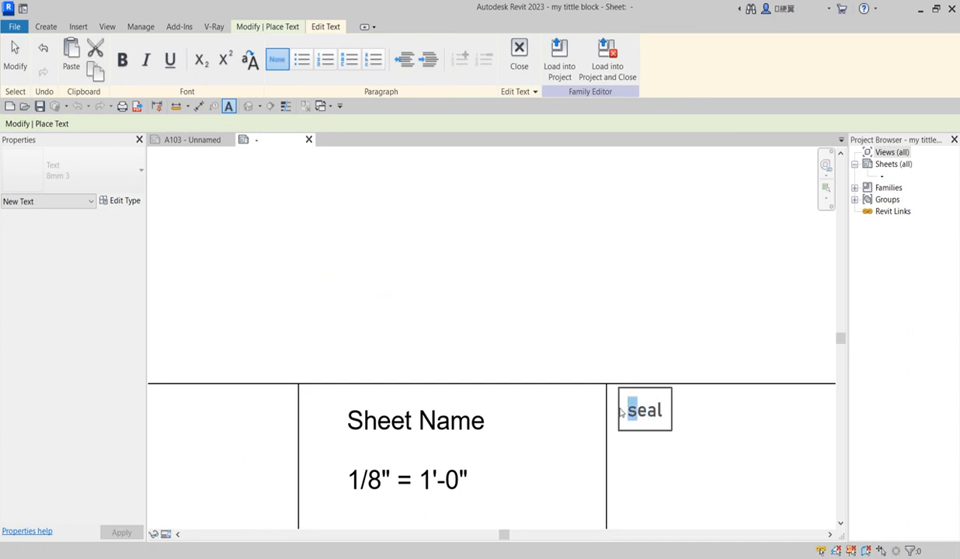
{"action": "type", "text": "S"}
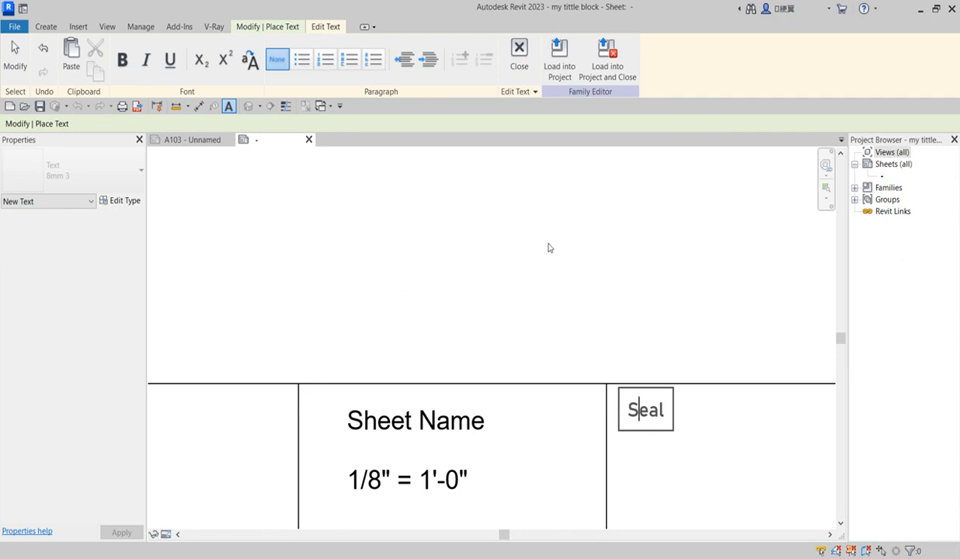
{"action": "left_click", "coordinate": [549, 247]}
{"action": "scroll", "coordinate": [568, 394], "scroll_direction": "down", "scroll_amount": 4}
{"action": "key", "text": "Escape"}
{"action": "scroll", "coordinate": [636, 420], "scroll_direction": "down", "scroll_amount": 3}
{"action": "scroll", "coordinate": [511, 441], "scroll_direction": "up", "scroll_amount": 4}
{"action": "scroll", "coordinate": [489, 377], "scroll_direction": "down", "scroll_amount": 1}
Nudge the Sheet Name label left and down, and shift the scale label slightly down-left
{"action": "left_click", "coordinate": [483, 355]}
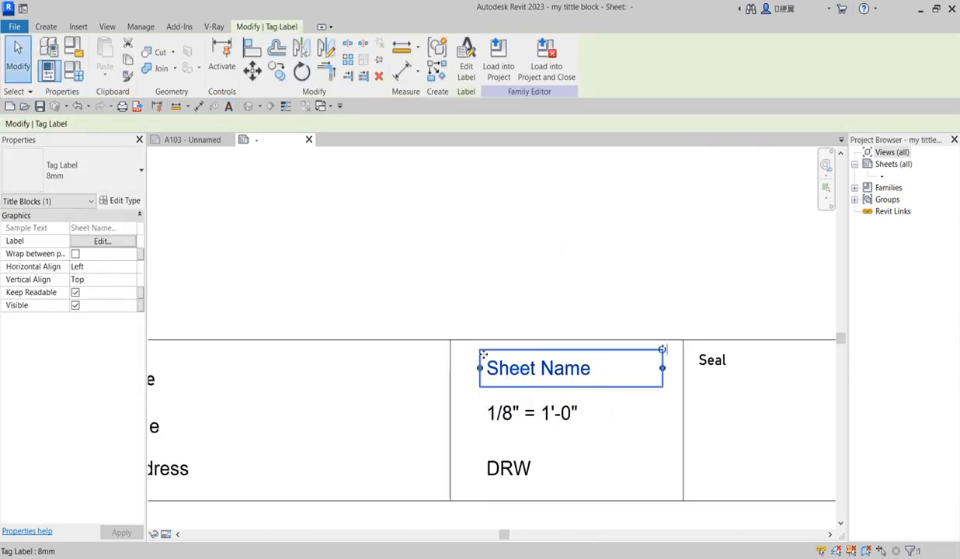
{"action": "key", "text": "Left"}
{"action": "key", "text": "Left"}
{"action": "key", "text": "Left"}
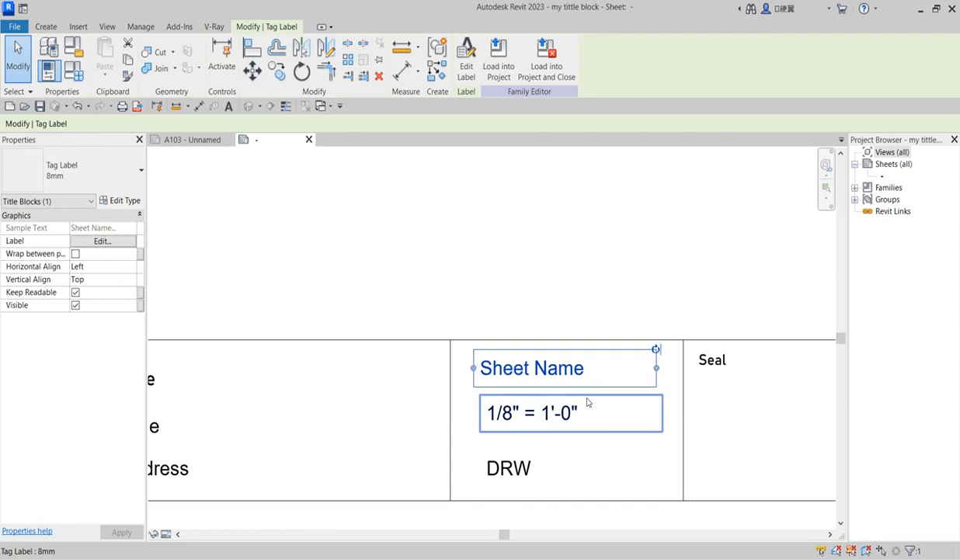
{"action": "key", "text": "Left"}
{"action": "key", "text": "Down"}
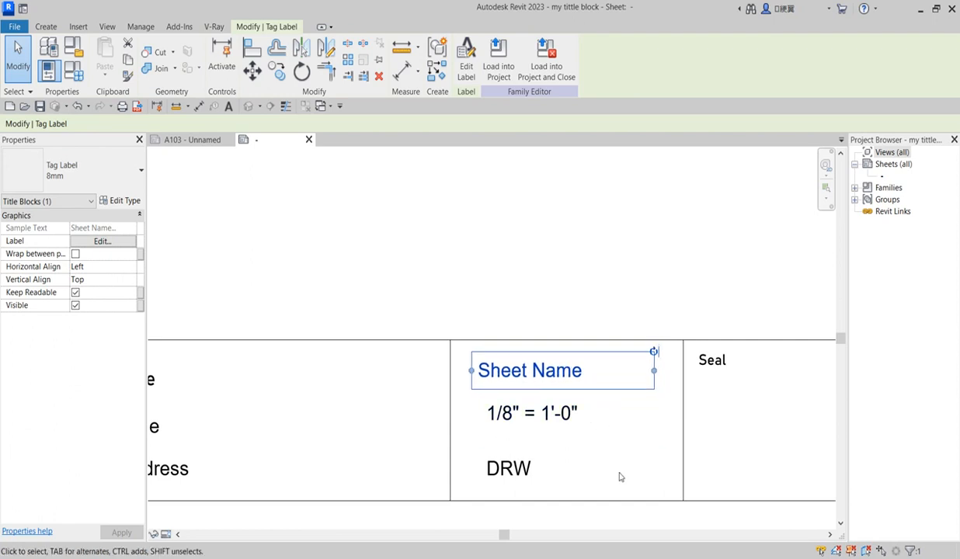
{"action": "left_click_drag", "start_coordinate": [524, 414], "coordinate": [520, 421]}
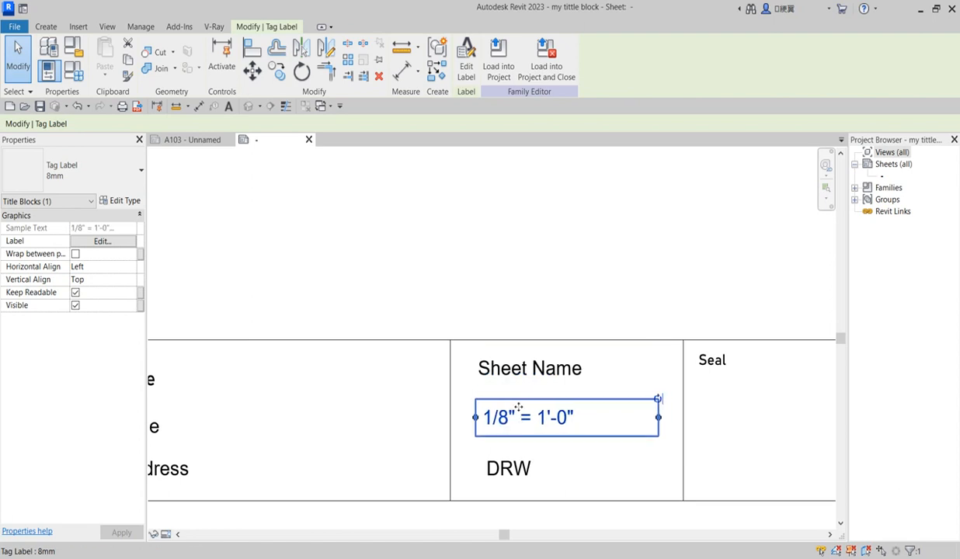
{"action": "left_click", "coordinate": [491, 280]}
{"action": "scroll", "coordinate": [457, 418], "scroll_direction": "down", "scroll_amount": 3}
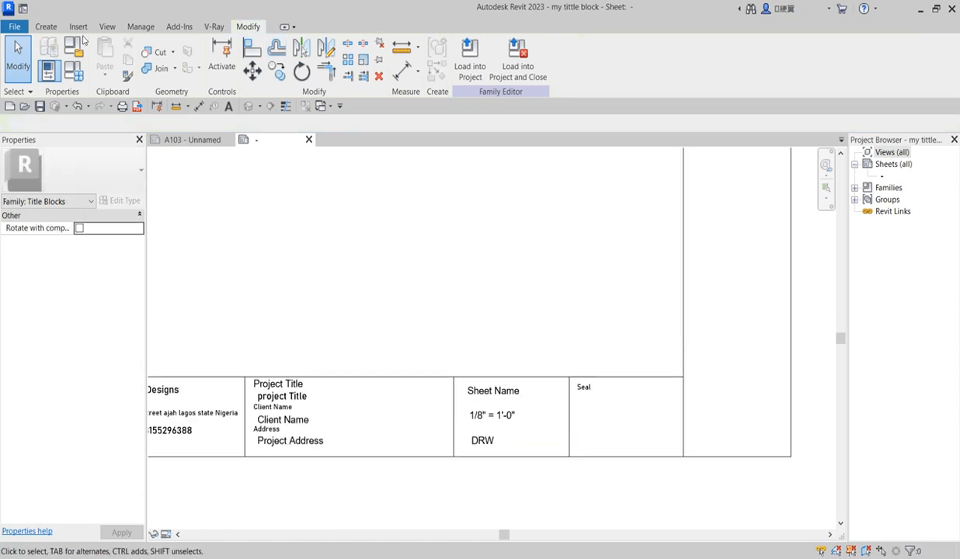
{"action": "left_click", "coordinate": [44, 26]}
Draw horizontal divider lines under the Sheet Name and scale rows up to the Seal cell border
{"action": "left_click", "coordinate": [96, 48]}
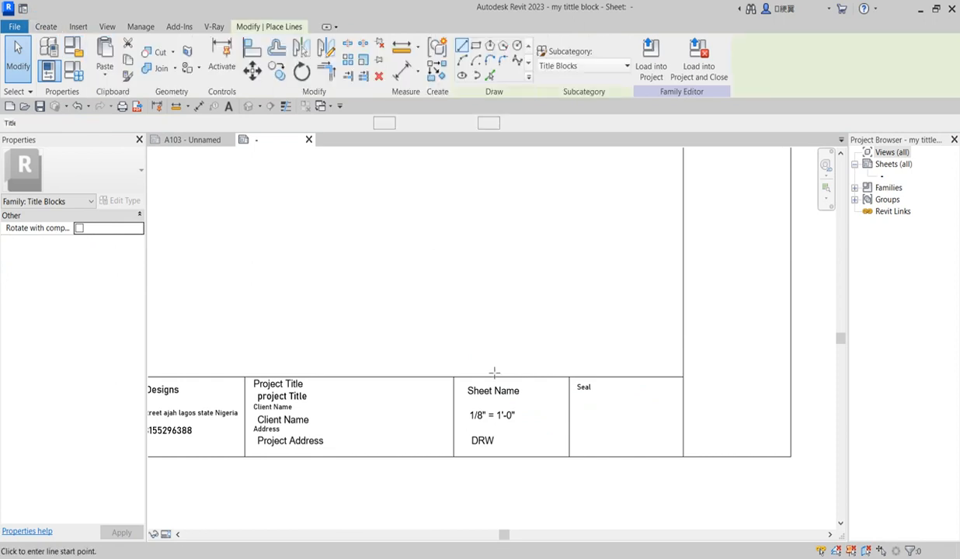
{"action": "scroll", "coordinate": [461, 374], "scroll_direction": "up", "scroll_amount": 2}
{"action": "left_click", "coordinate": [456, 376]}
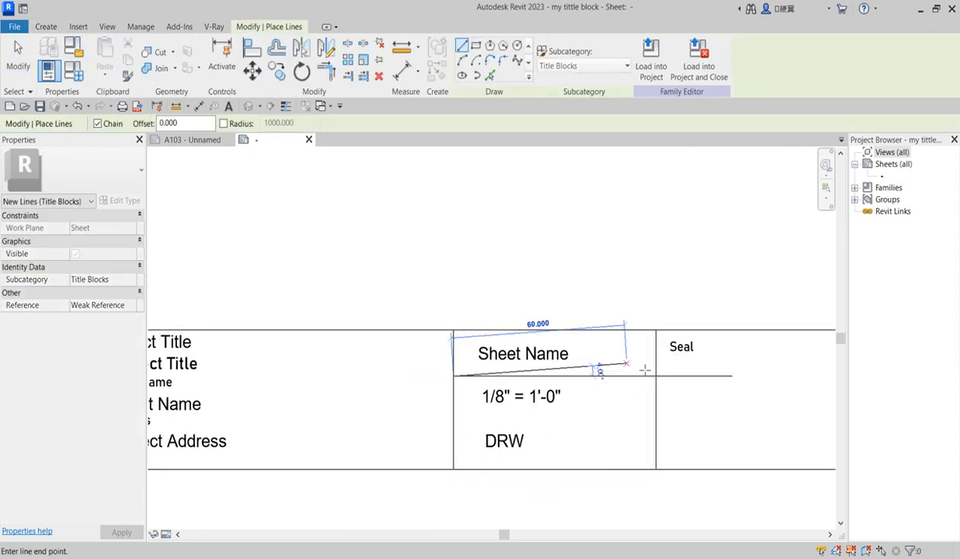
{"action": "left_click", "coordinate": [656, 375]}
{"action": "key", "text": "Escape"}
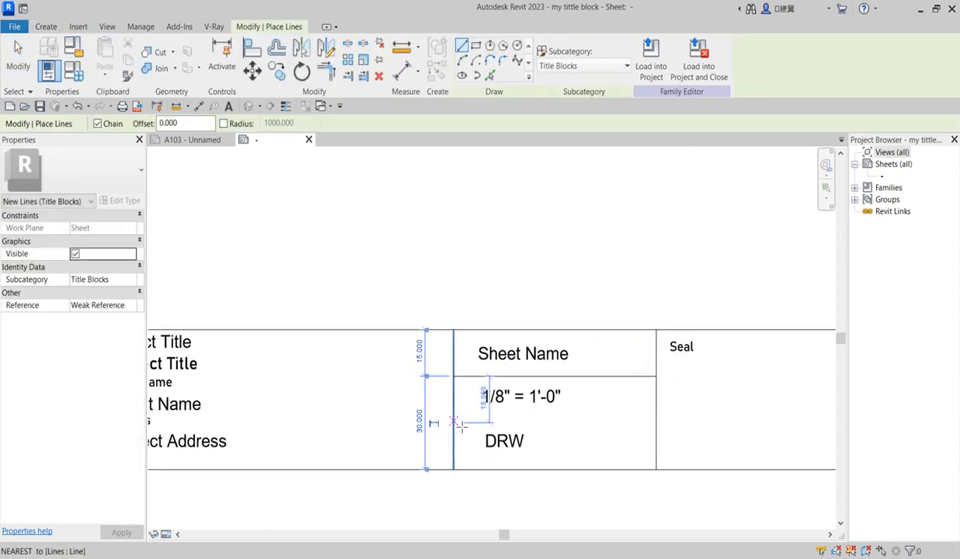
{"action": "left_click", "coordinate": [454, 424]}
{"action": "left_click", "coordinate": [656, 423]}
{"action": "key", "text": "Escape"}
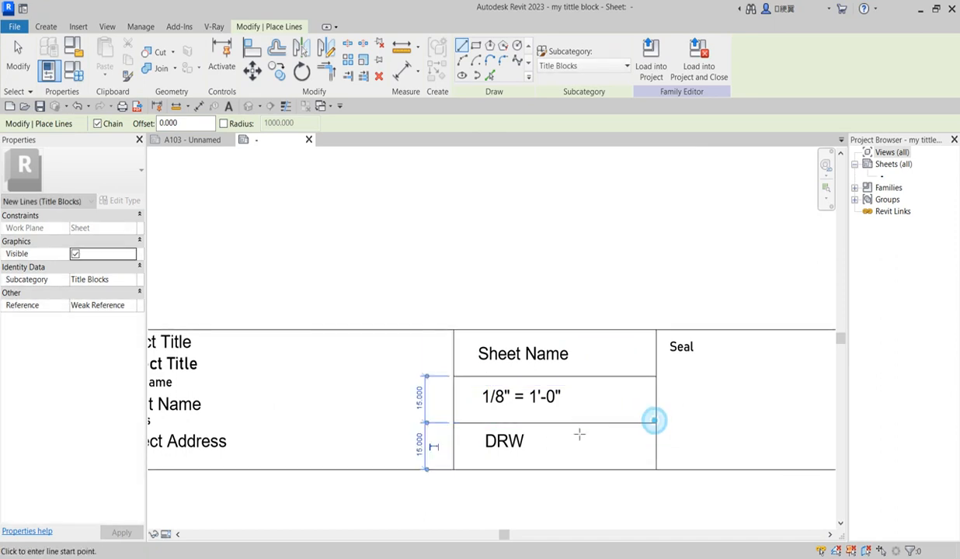
{"action": "scroll", "coordinate": [572, 466], "scroll_direction": "down", "scroll_amount": 5}
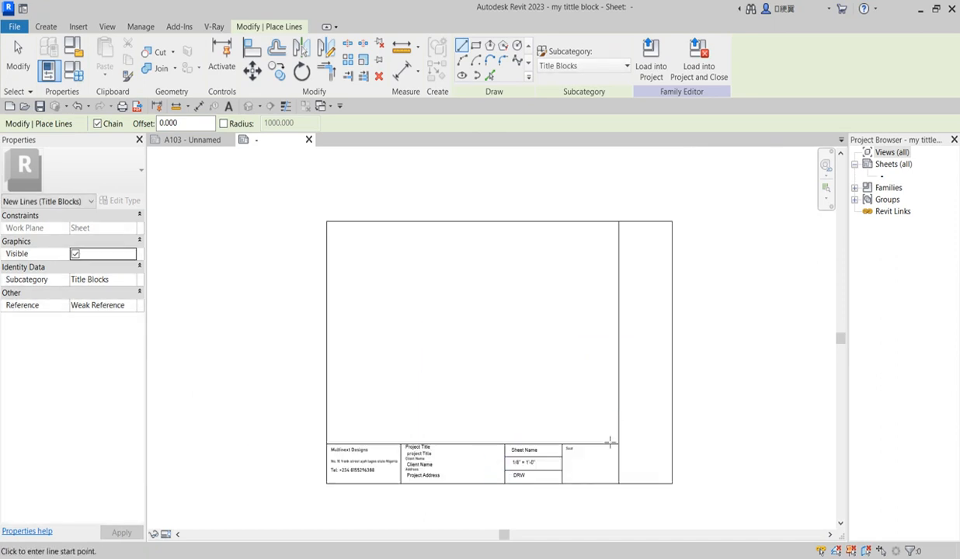
{"action": "scroll", "coordinate": [613, 421], "scroll_direction": "up", "scroll_amount": 3}
{"action": "scroll", "coordinate": [518, 505], "scroll_direction": "down", "scroll_amount": 3}
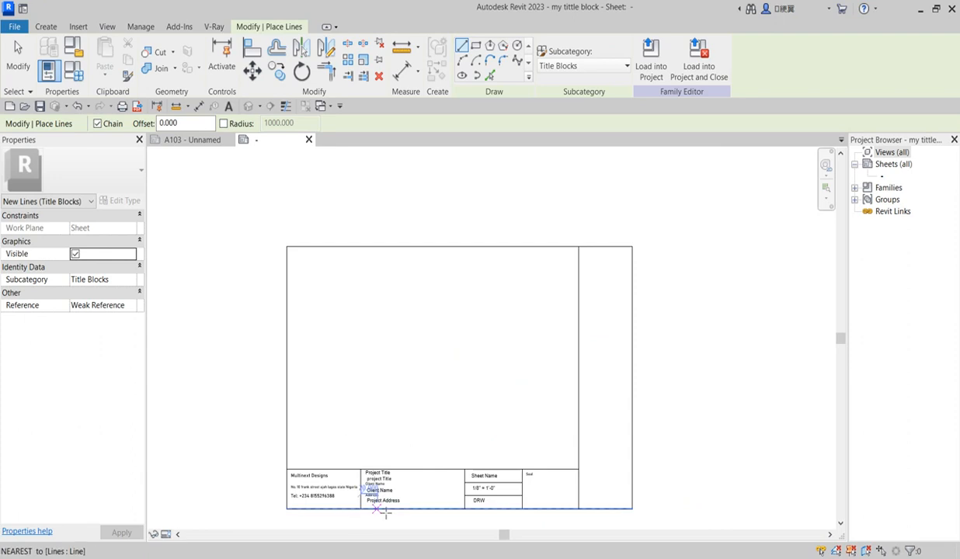
{"action": "scroll", "coordinate": [383, 517], "scroll_direction": "up", "scroll_amount": 2}
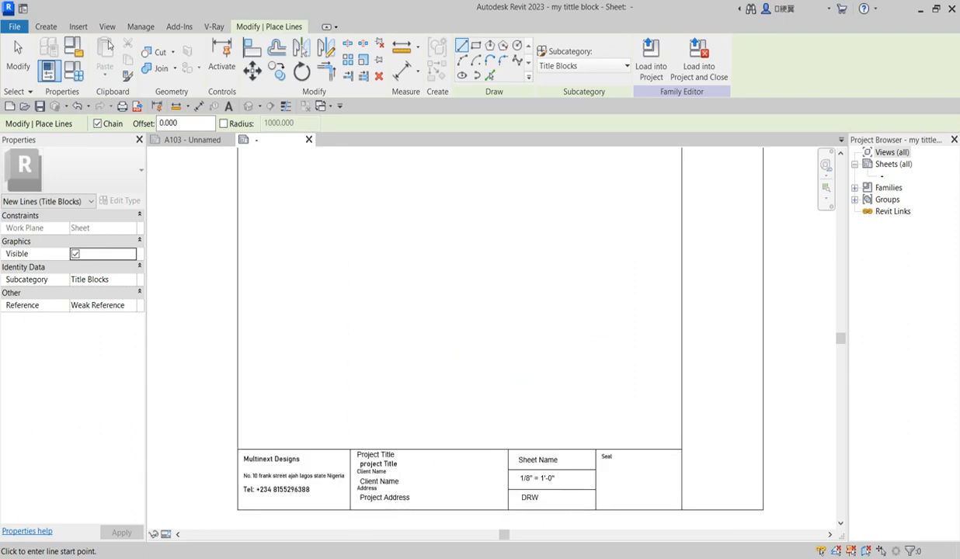
Start a new text note at the top of the tall right-hand column
{"action": "left_click", "coordinate": [44, 27]}
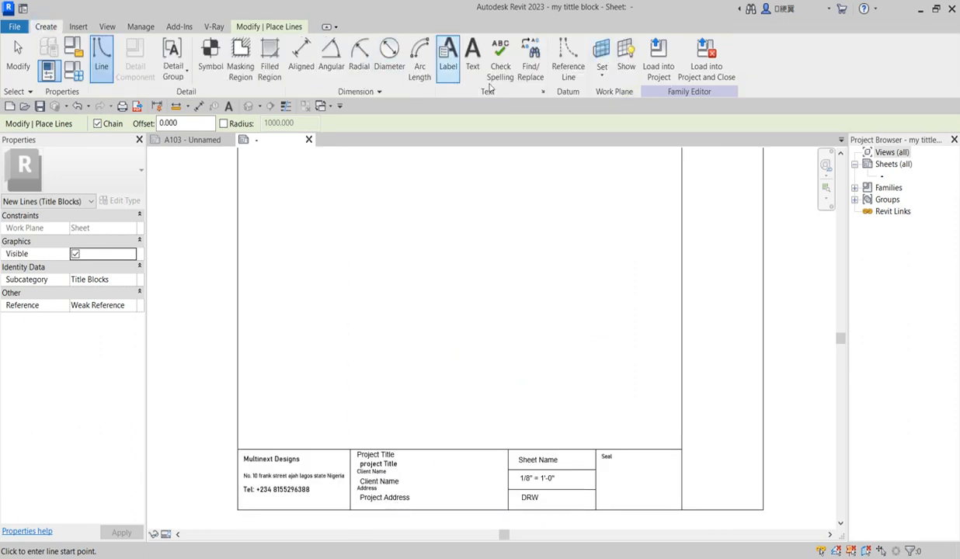
{"action": "left_click", "coordinate": [473, 59]}
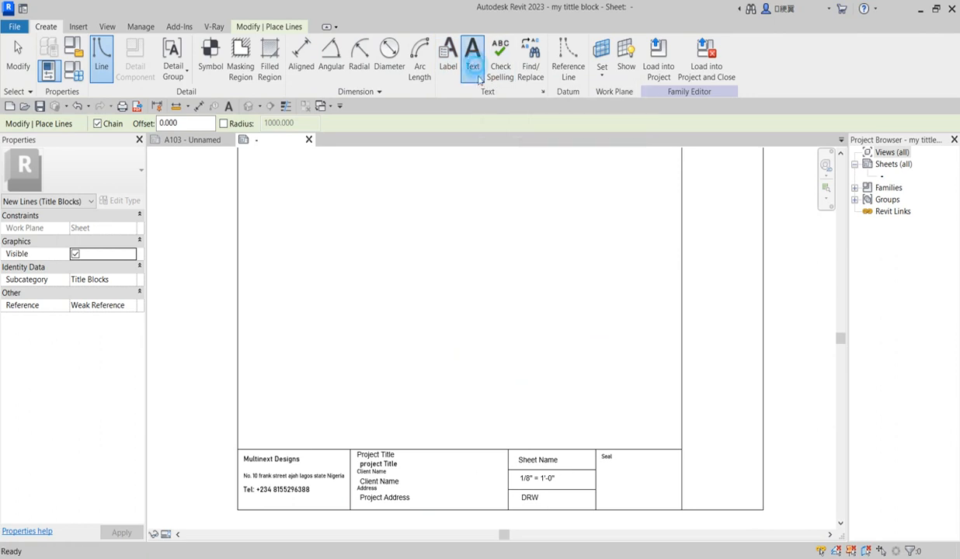
{"action": "scroll", "coordinate": [580, 347], "scroll_direction": "down", "scroll_amount": 3}
{"action": "scroll", "coordinate": [571, 318], "scroll_direction": "up", "scroll_amount": 3}
{"action": "scroll", "coordinate": [559, 297], "scroll_direction": "up", "scroll_amount": 2}
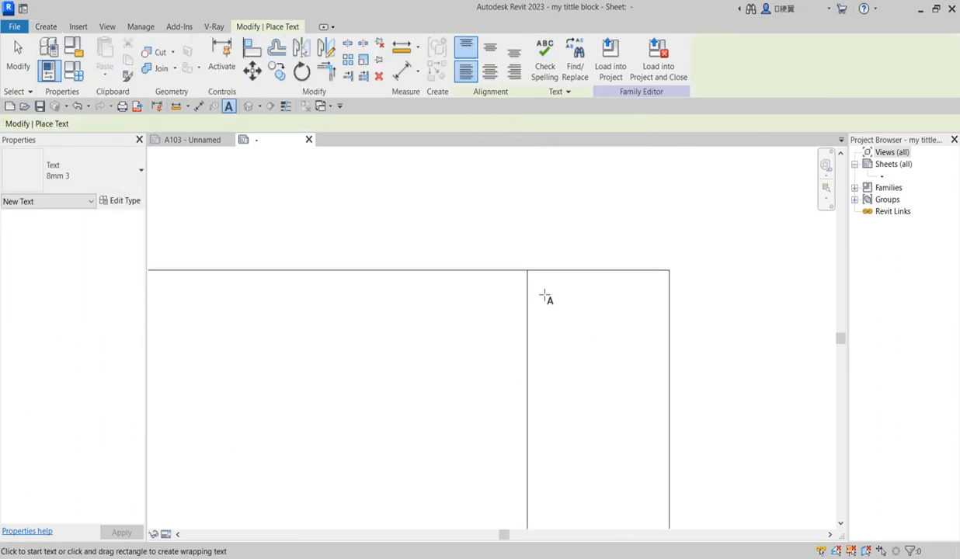
{"action": "left_click", "coordinate": [539, 292]}
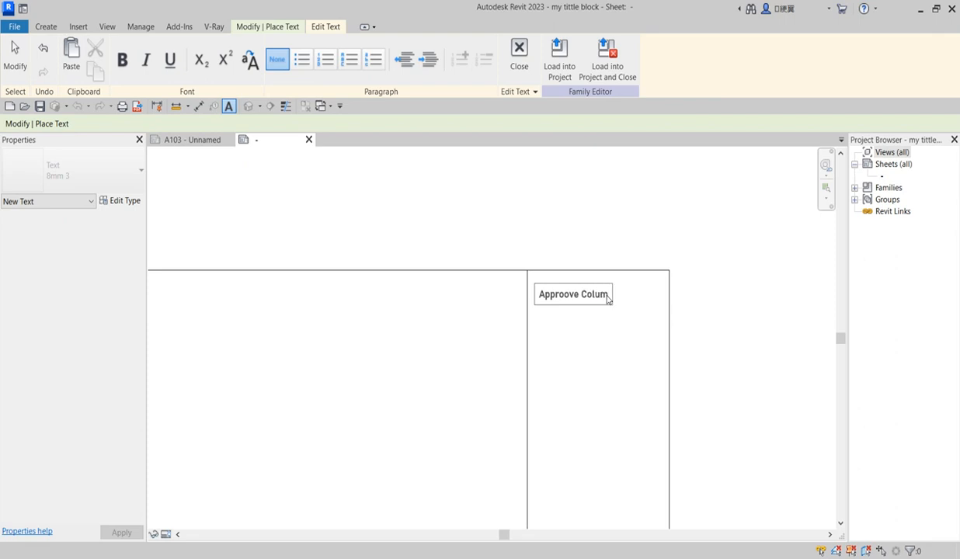
Finish typing the Approove Column text, exit text placement, and select the note
{"action": "left_click", "coordinate": [598, 347]}
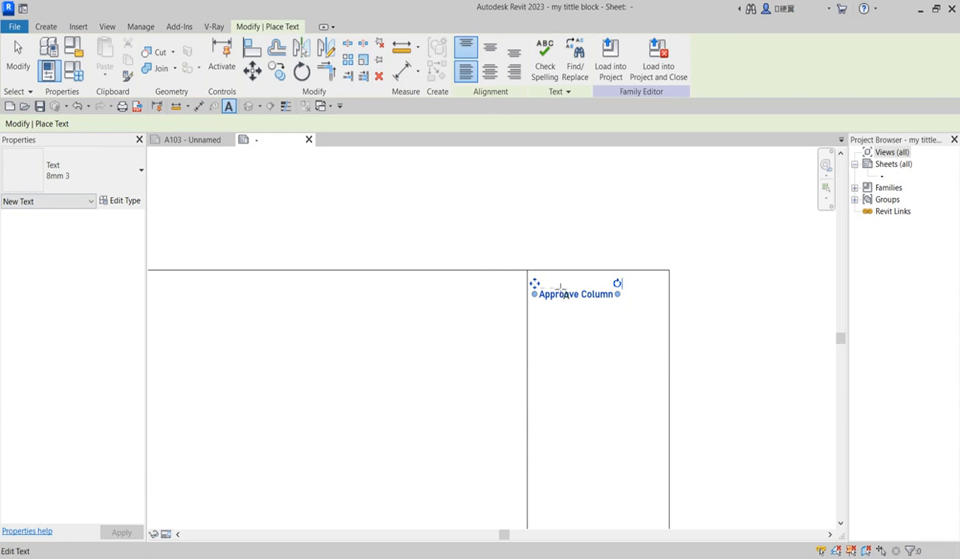
{"action": "key", "text": "Escape"}
{"action": "left_click", "coordinate": [571, 295]}
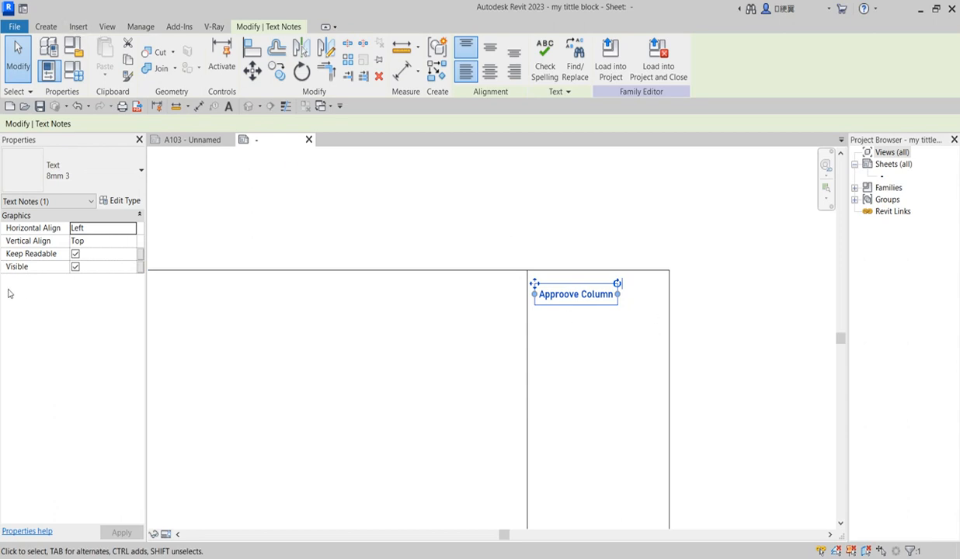
Duplicate the note's text type as 8mm 4 with 5 mm Ebrima text
{"action": "left_click", "coordinate": [128, 201]}
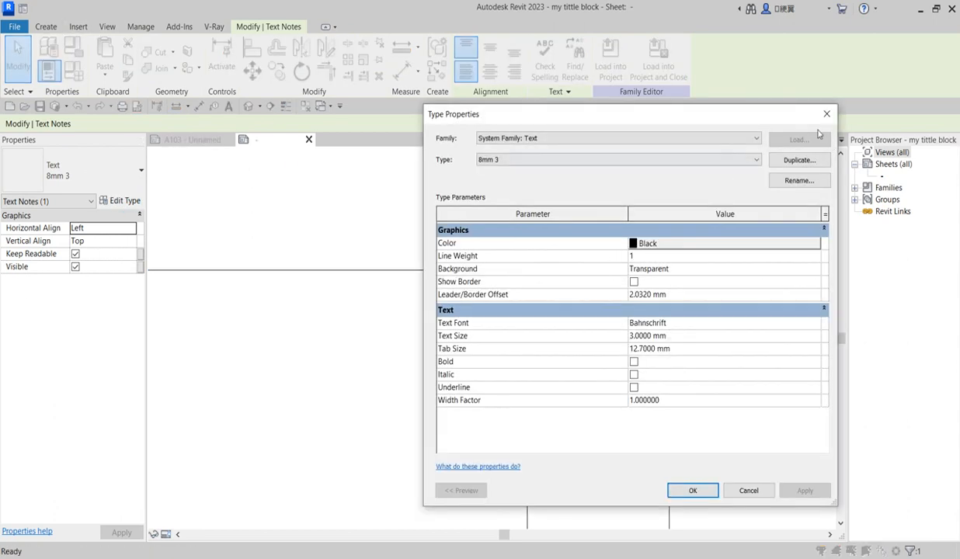
{"action": "left_click", "coordinate": [800, 160]}
{"action": "left_click", "coordinate": [631, 336]}
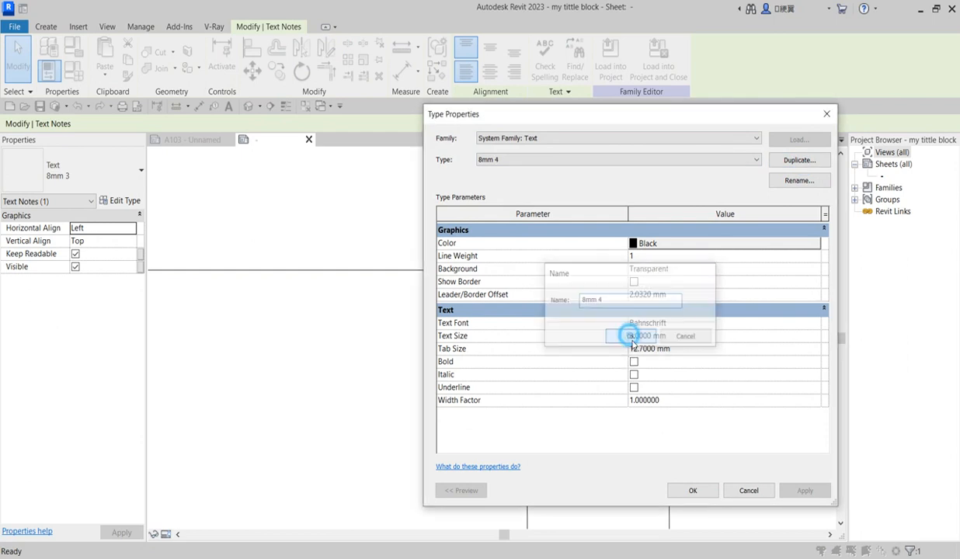
{"action": "left_click", "coordinate": [635, 335]}
{"action": "type", "text": "3"}
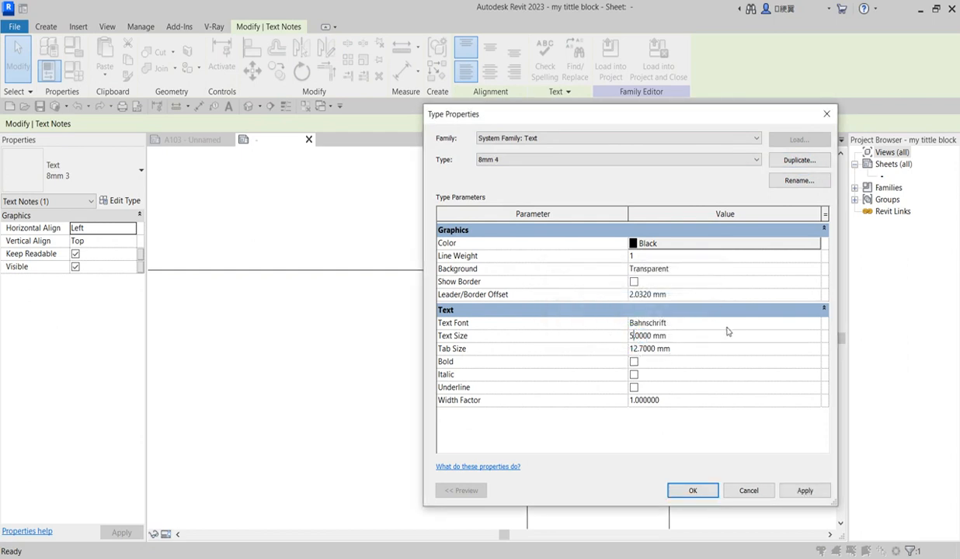
{"action": "left_click", "coordinate": [815, 324]}
{"action": "mouse_move", "coordinate": [815, 350]}
{"action": "left_mouse_down"}
{"action": "mouse_move", "coordinate": [815, 341]}
{"action": "mouse_move", "coordinate": [815, 356]}
{"action": "left_mouse_up"}
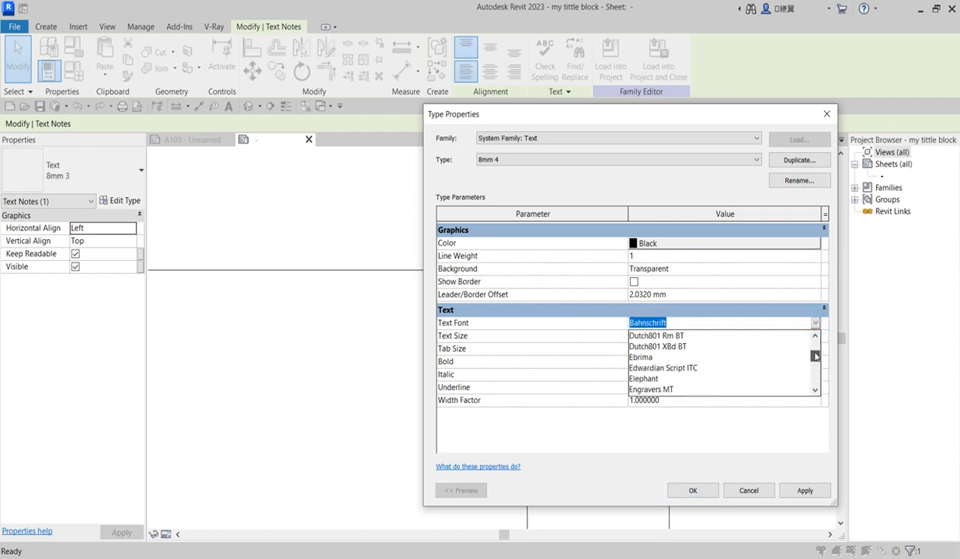
{"action": "left_click", "coordinate": [640, 358]}
{"action": "left_click", "coordinate": [806, 490]}
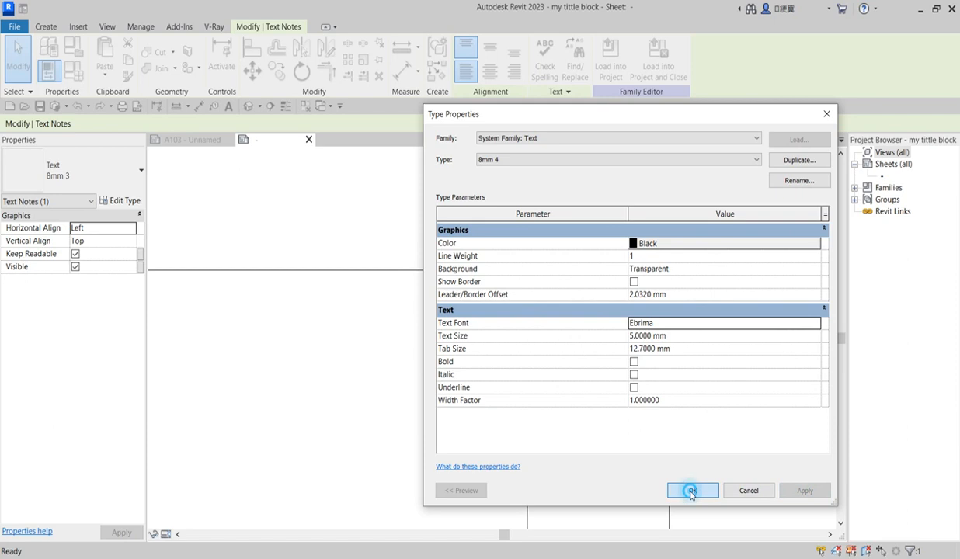
{"action": "left_click", "coordinate": [691, 491]}
Nudge the label up-left into the column corner and make the 8mm 4 type bold
{"action": "key", "text": "Left"}
{"action": "key", "text": "Left"}
{"action": "key", "text": "Up"}
{"action": "key", "text": "Up"}
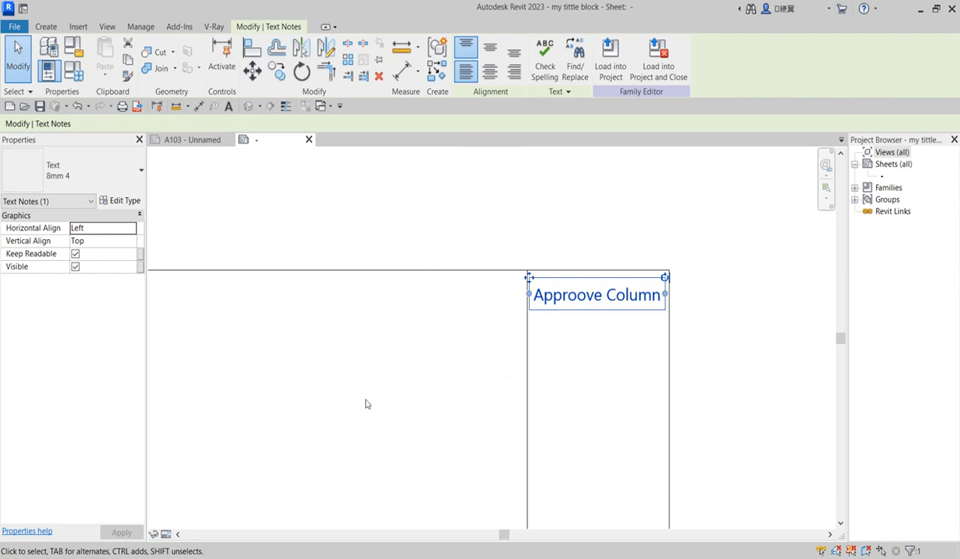
{"action": "left_click", "coordinate": [131, 199]}
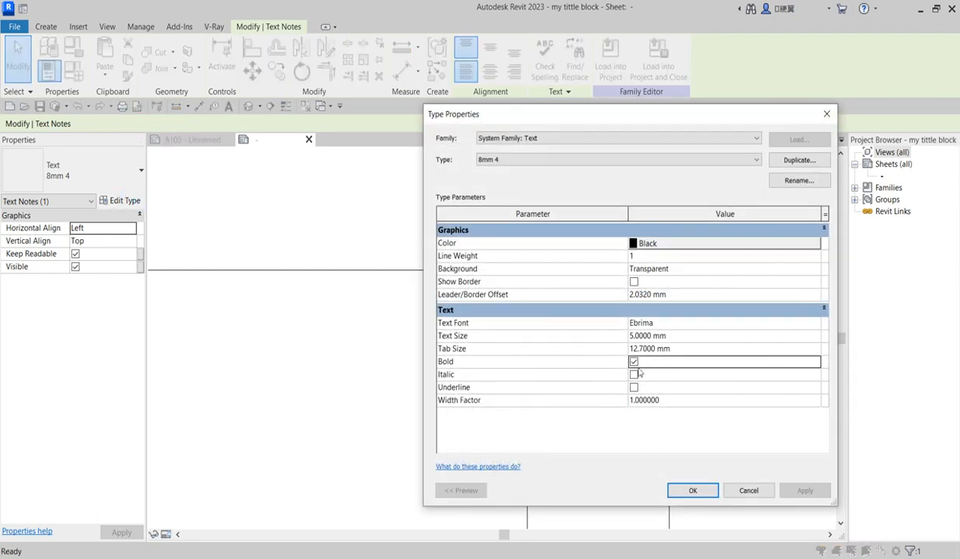
{"action": "left_click", "coordinate": [693, 490]}
{"action": "left_click", "coordinate": [598, 416]}
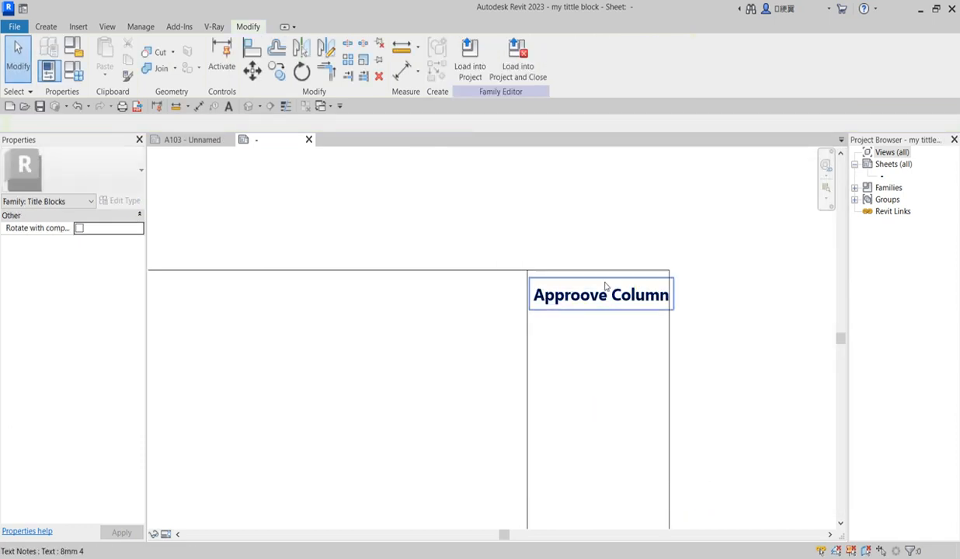
{"action": "left_click", "coordinate": [606, 303]}
Nudge the Approove Column label slightly further left and deselect it
{"action": "key", "text": "Left"}
{"action": "left_click", "coordinate": [614, 380]}
{"action": "scroll", "coordinate": [599, 386], "scroll_direction": "down", "scroll_amount": 5}
{"action": "scroll", "coordinate": [530, 456], "scroll_direction": "up", "scroll_amount": 3}
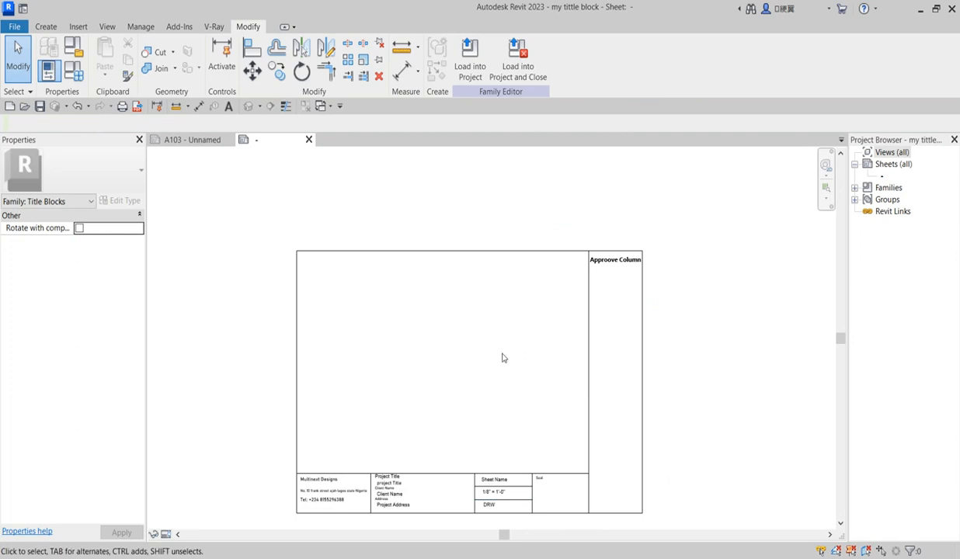
{"action": "scroll", "coordinate": [515, 429], "scroll_direction": "down", "scroll_amount": 3}
{"action": "scroll", "coordinate": [467, 452], "scroll_direction": "up", "scroll_amount": 5}
{"action": "scroll", "coordinate": [621, 426], "scroll_direction": "down", "scroll_amount": 1}
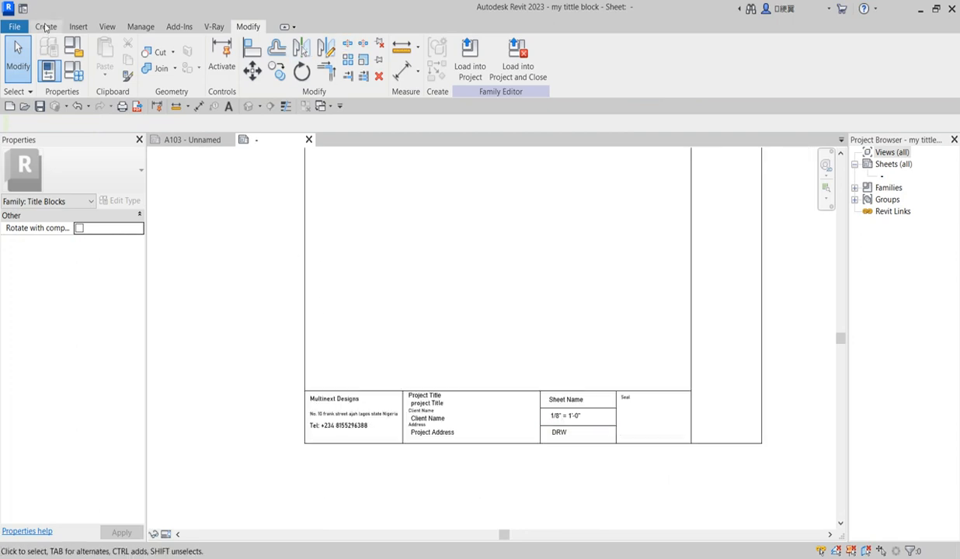
Draw a rectangle of title-block lines around the tall right-hand column
{"action": "left_click", "coordinate": [46, 27]}
{"action": "left_click", "coordinate": [92, 49]}
{"action": "scroll", "coordinate": [381, 459], "scroll_direction": "up", "scroll_amount": 2}
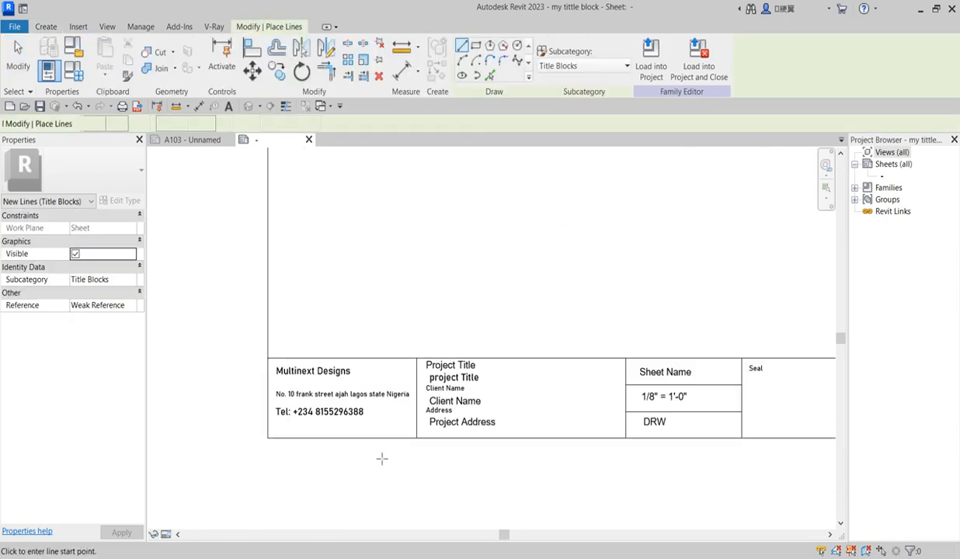
{"action": "scroll", "coordinate": [381, 459], "scroll_direction": "down", "scroll_amount": 4}
{"action": "left_click", "coordinate": [476, 46]}
{"action": "scroll", "coordinate": [511, 343], "scroll_direction": "up", "scroll_amount": 4}
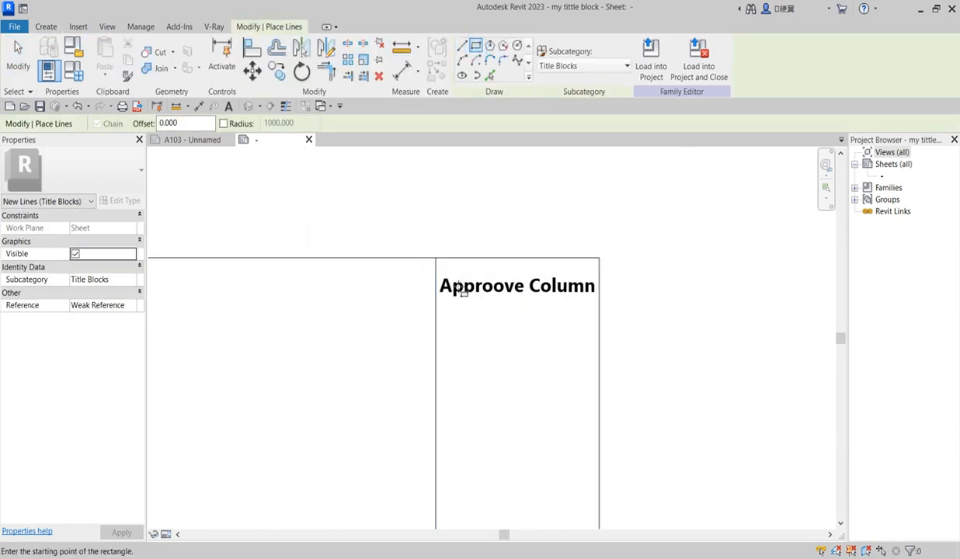
{"action": "scroll", "coordinate": [447, 271], "scroll_direction": "up", "scroll_amount": 2}
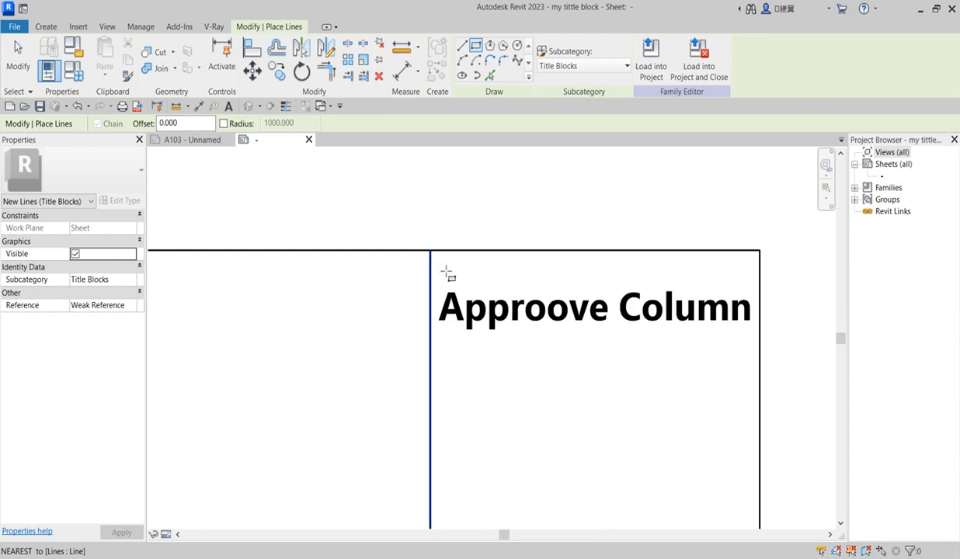
{"action": "left_click", "coordinate": [446, 270]}
{"action": "scroll", "coordinate": [543, 424], "scroll_direction": "down", "scroll_amount": 5}
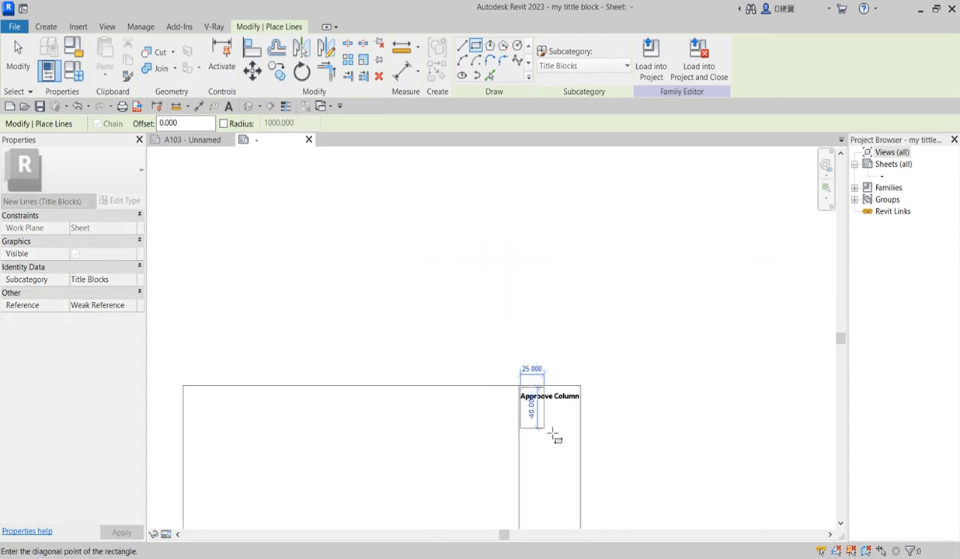
{"action": "scroll", "coordinate": [557, 466], "scroll_direction": "down", "scroll_amount": 3}
{"action": "scroll", "coordinate": [567, 524], "scroll_direction": "up", "scroll_amount": 5}
{"action": "scroll", "coordinate": [594, 531], "scroll_direction": "up", "scroll_amount": 3}
{"action": "scroll", "coordinate": [603, 489], "scroll_direction": "down", "scroll_amount": 2}
{"action": "scroll", "coordinate": [602, 497], "scroll_direction": "up", "scroll_amount": 2}
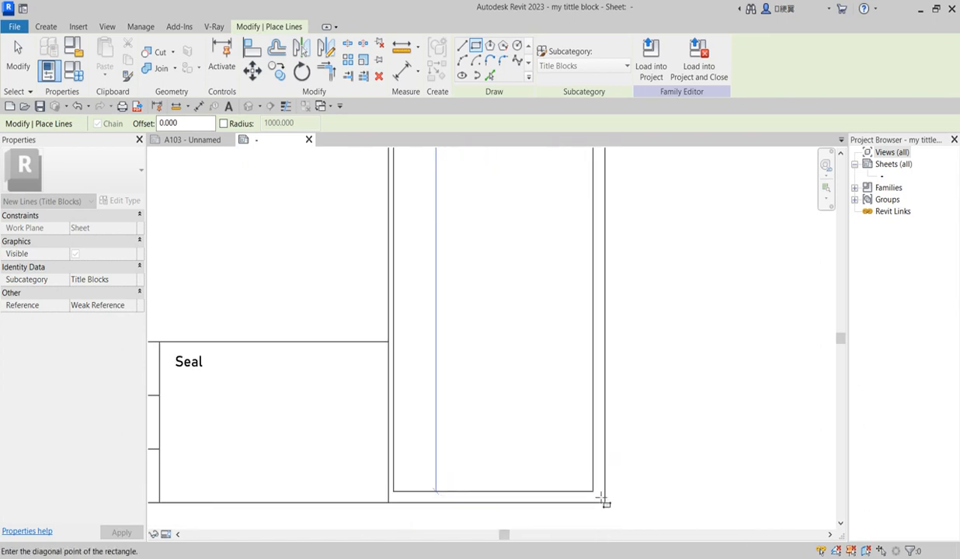
{"action": "scroll", "coordinate": [606, 503], "scroll_direction": "up", "scroll_amount": 4}
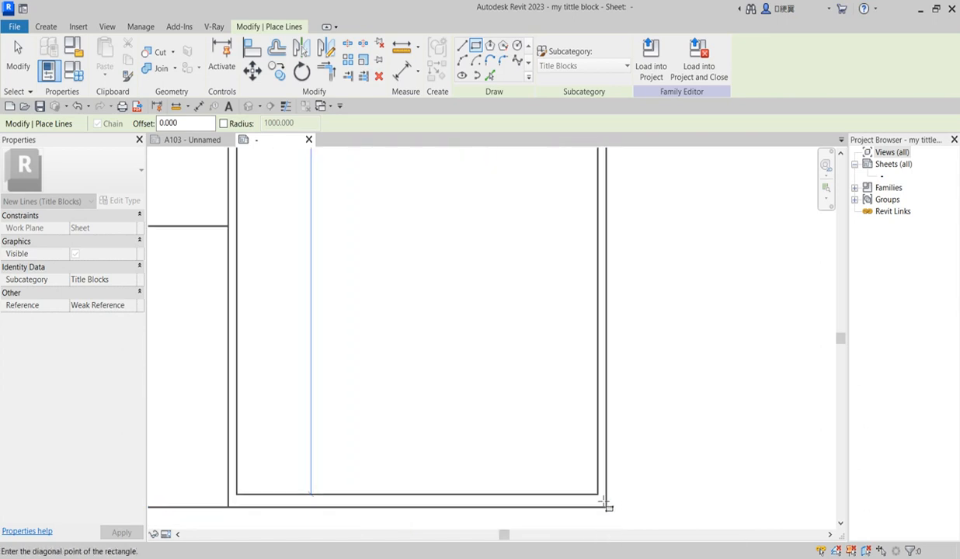
{"action": "left_click", "coordinate": [607, 505]}
{"action": "scroll", "coordinate": [607, 505], "scroll_direction": "down", "scroll_amount": 3}
{"action": "scroll", "coordinate": [488, 458], "scroll_direction": "up", "scroll_amount": 5}
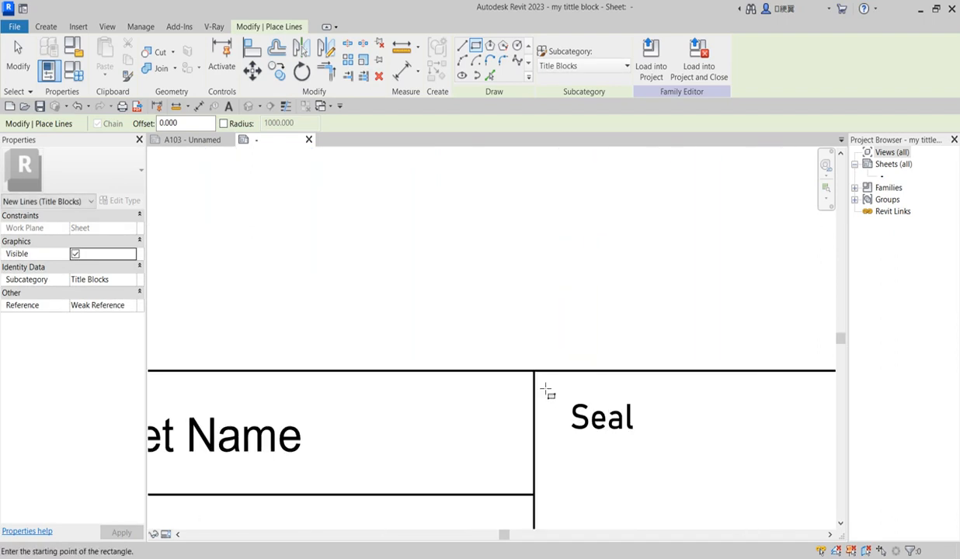
Draw a rectangle of lines around the Seal cell
{"action": "left_click", "coordinate": [536, 373]}
{"action": "scroll", "coordinate": [621, 505], "scroll_direction": "down", "scroll_amount": 5}
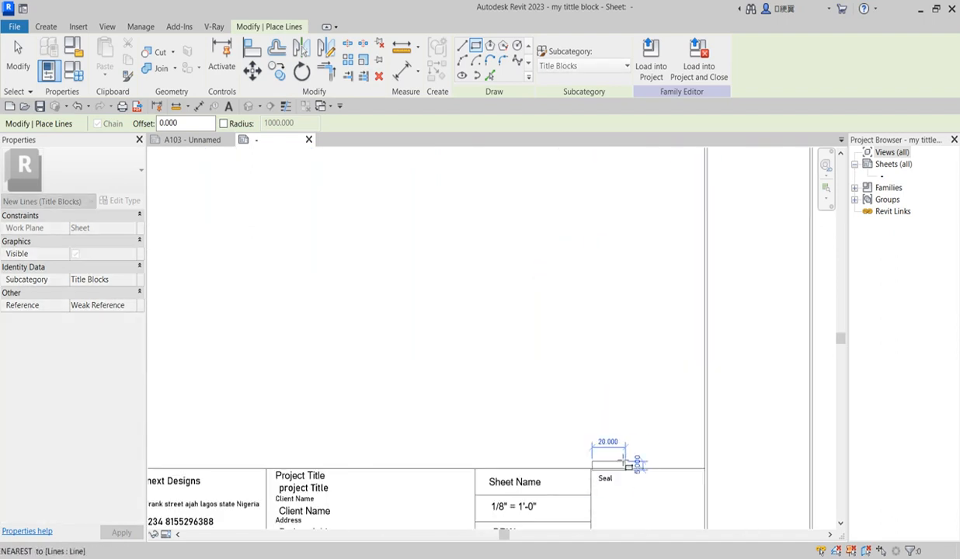
{"action": "scroll", "coordinate": [669, 525], "scroll_direction": "up", "scroll_amount": 5}
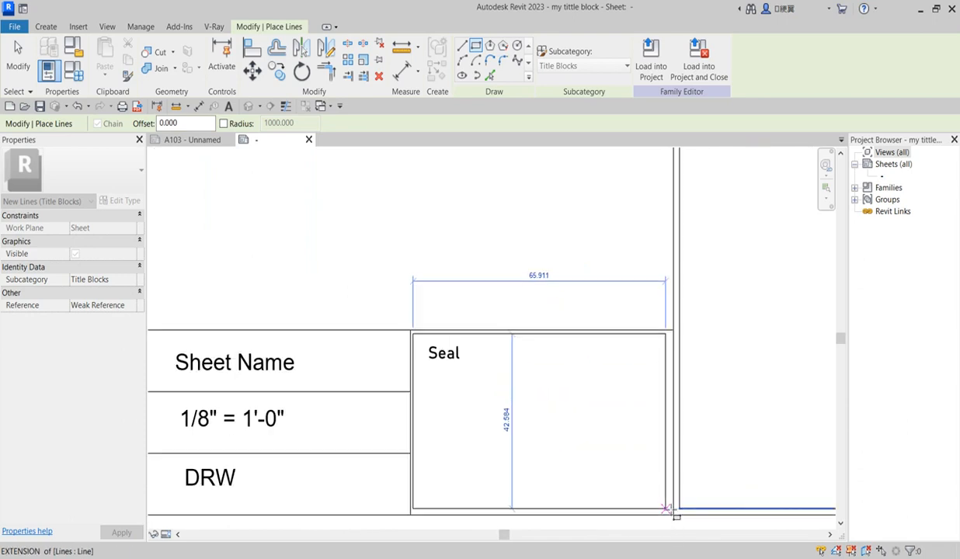
{"action": "left_click", "coordinate": [676, 513]}
{"action": "scroll", "coordinate": [681, 499], "scroll_direction": "down", "scroll_amount": 5}
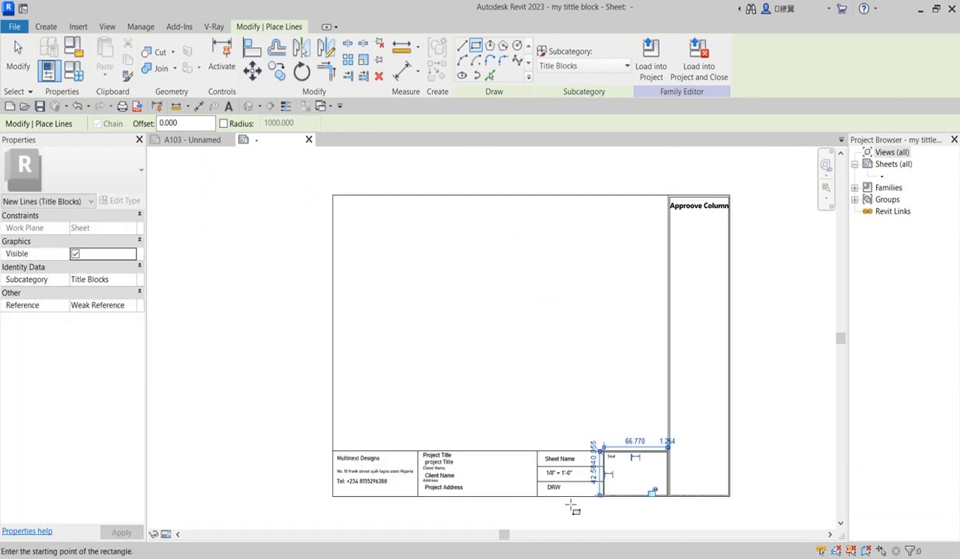
{"action": "scroll", "coordinate": [446, 483], "scroll_direction": "up", "scroll_amount": 5}
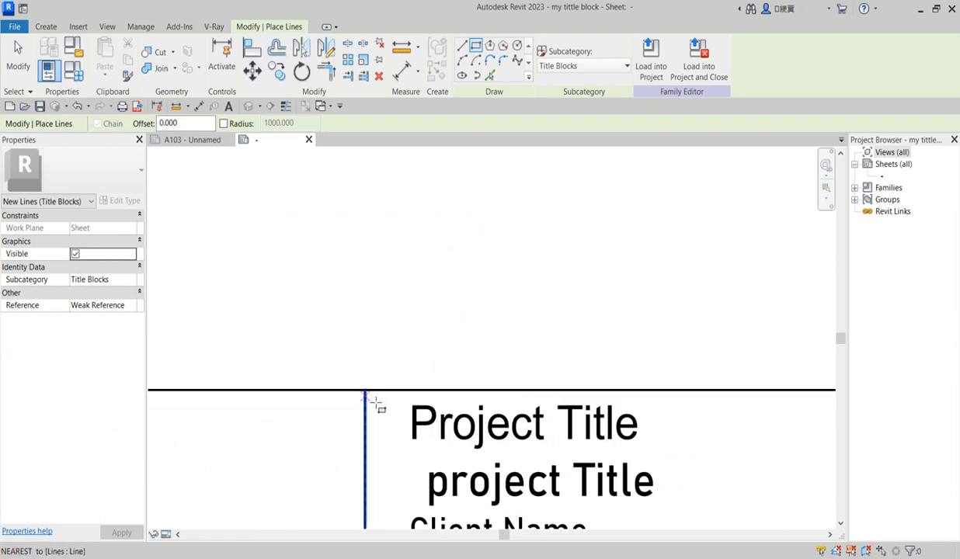
{"action": "scroll", "coordinate": [371, 395], "scroll_direction": "up", "scroll_amount": 2}
Draw a rectangle from the Project Title cell corner to the border's lower-right corner
{"action": "left_click", "coordinate": [371, 394]}
{"action": "scroll", "coordinate": [370, 395], "scroll_direction": "down", "scroll_amount": 3}
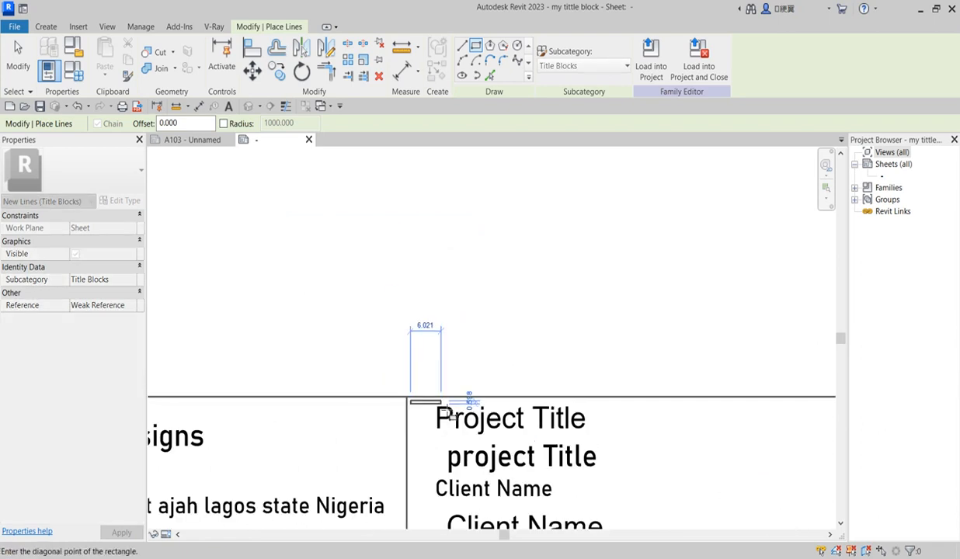
{"action": "scroll", "coordinate": [451, 412], "scroll_direction": "down", "scroll_amount": 3}
{"action": "scroll", "coordinate": [625, 493], "scroll_direction": "up", "scroll_amount": 4}
{"action": "scroll", "coordinate": [729, 467], "scroll_direction": "down", "scroll_amount": 3}
{"action": "scroll", "coordinate": [733, 484], "scroll_direction": "up", "scroll_amount": 3}
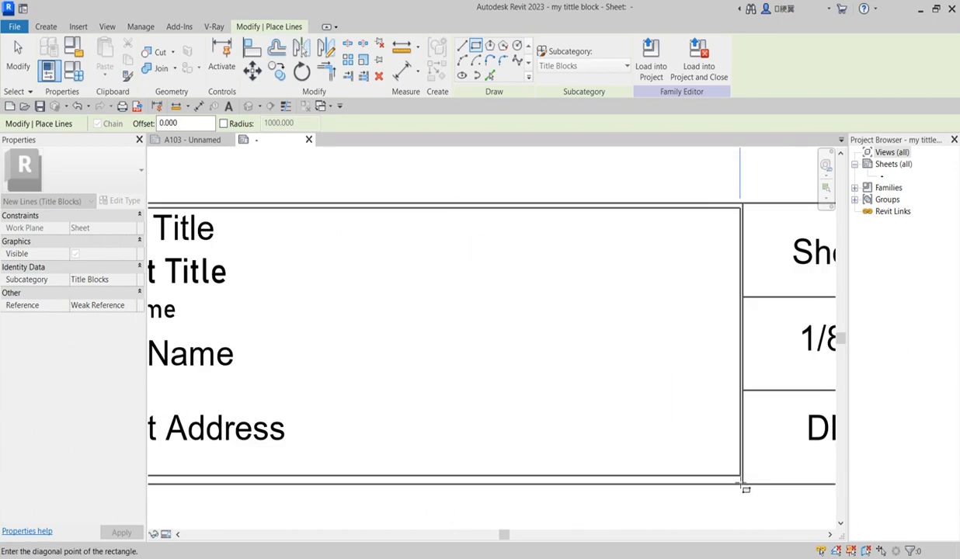
{"action": "scroll", "coordinate": [742, 486], "scroll_direction": "up", "scroll_amount": 3}
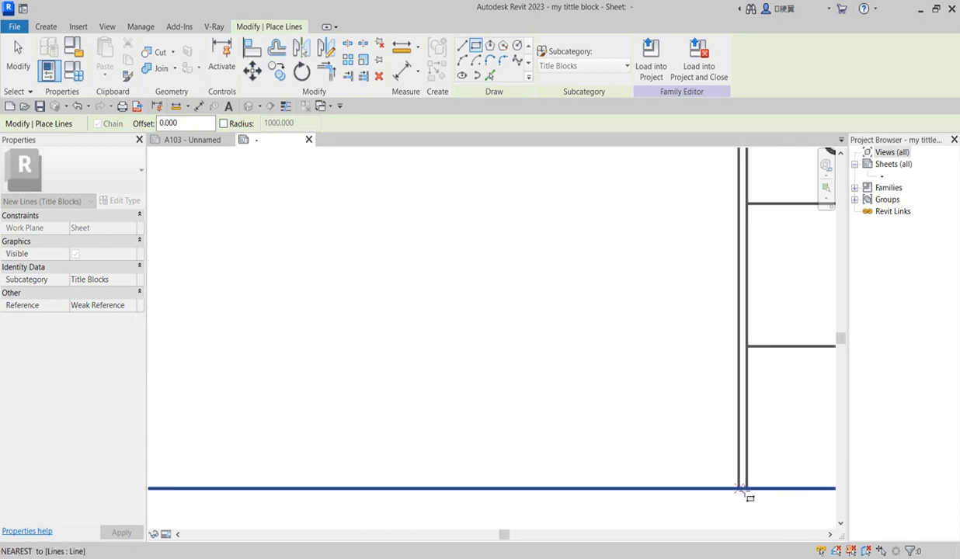
{"action": "scroll", "coordinate": [742, 486], "scroll_direction": "up", "scroll_amount": 2}
{"action": "left_click", "coordinate": [745, 483]}
{"action": "scroll", "coordinate": [690, 490], "scroll_direction": "down", "scroll_amount": 4}
{"action": "scroll", "coordinate": [697, 521], "scroll_direction": "down", "scroll_amount": 2}
Exit line drawing and zoom around to review the double-bordered title block layout
{"action": "key", "text": "Escape"}
{"action": "key", "text": "Escape"}
{"action": "scroll", "coordinate": [506, 520], "scroll_direction": "down", "scroll_amount": 3}
{"action": "scroll", "coordinate": [531, 454], "scroll_direction": "up", "scroll_amount": 2}
{"action": "scroll", "coordinate": [530, 455], "scroll_direction": "up", "scroll_amount": 2}
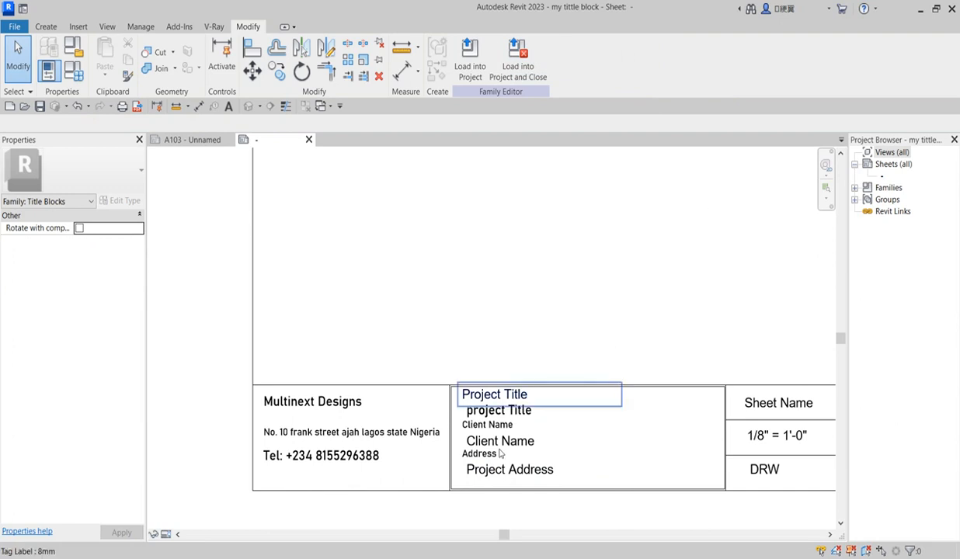
{"action": "scroll", "coordinate": [479, 420], "scroll_direction": "up", "scroll_amount": 2}
{"action": "scroll", "coordinate": [466, 435], "scroll_direction": "down", "scroll_amount": 4}
{"action": "scroll", "coordinate": [536, 458], "scroll_direction": "up", "scroll_amount": 1}
{"action": "scroll", "coordinate": [678, 440], "scroll_direction": "up", "scroll_amount": 1}
{"action": "scroll", "coordinate": [364, 437], "scroll_direction": "up", "scroll_amount": 1}
{"action": "scroll", "coordinate": [358, 401], "scroll_direction": "up", "scroll_amount": 1}
{"action": "scroll", "coordinate": [365, 396], "scroll_direction": "down", "scroll_amount": 3}
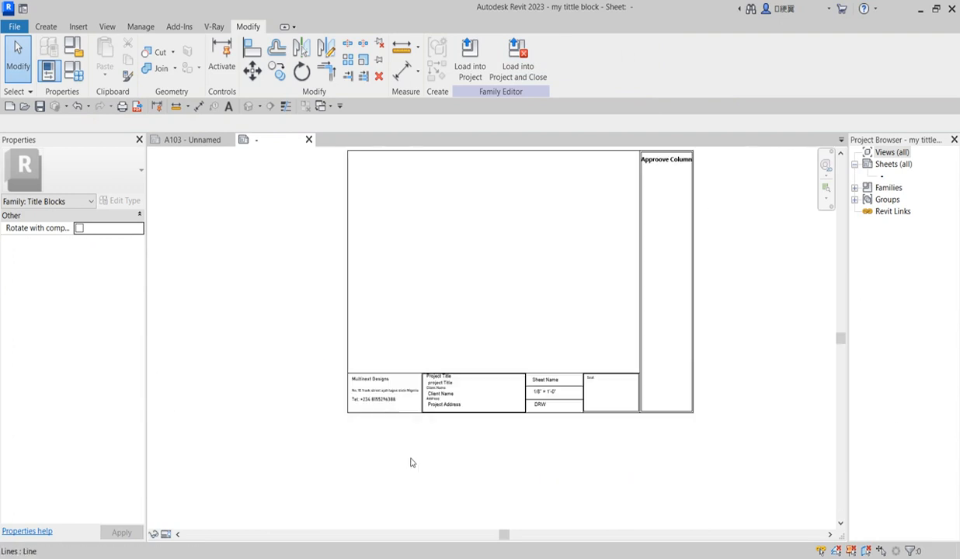
{"action": "scroll", "coordinate": [457, 437], "scroll_direction": "down", "scroll_amount": 1}
{"action": "scroll", "coordinate": [410, 403], "scroll_direction": "up", "scroll_amount": 2}
{"action": "scroll", "coordinate": [466, 420], "scroll_direction": "down", "scroll_amount": 2}
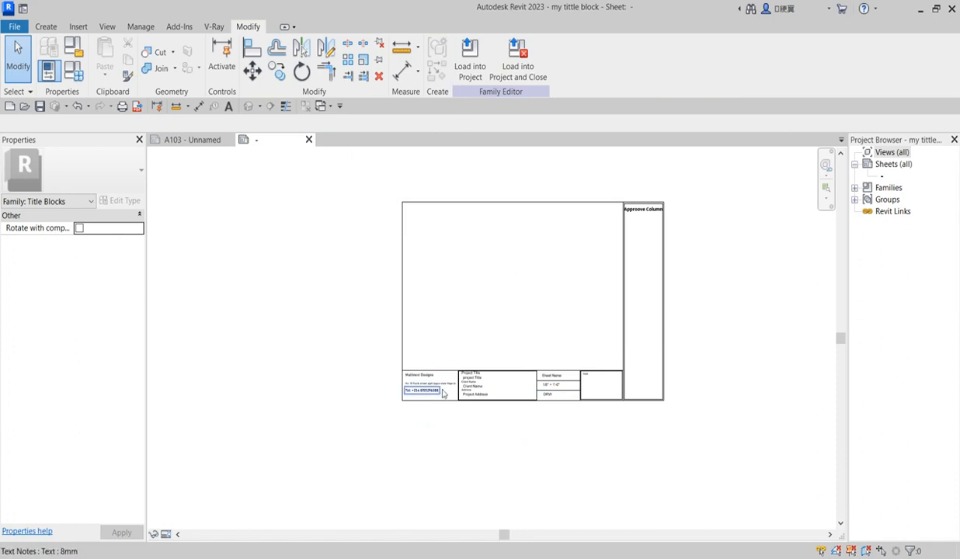
{"action": "scroll", "coordinate": [584, 389], "scroll_direction": "up", "scroll_amount": 2}
{"action": "scroll", "coordinate": [513, 419], "scroll_direction": "down", "scroll_amount": 2}
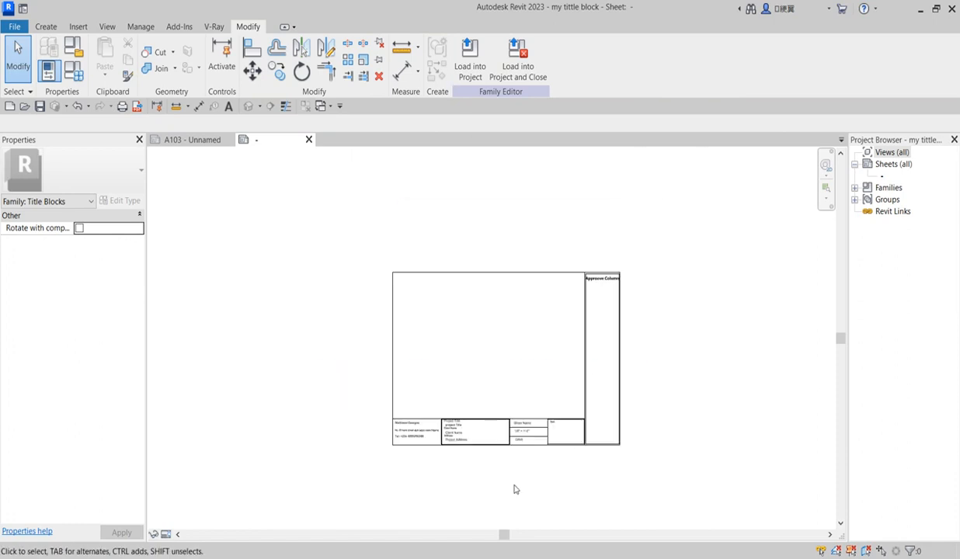
{"action": "scroll", "coordinate": [520, 332], "scroll_direction": "up", "scroll_amount": 2}
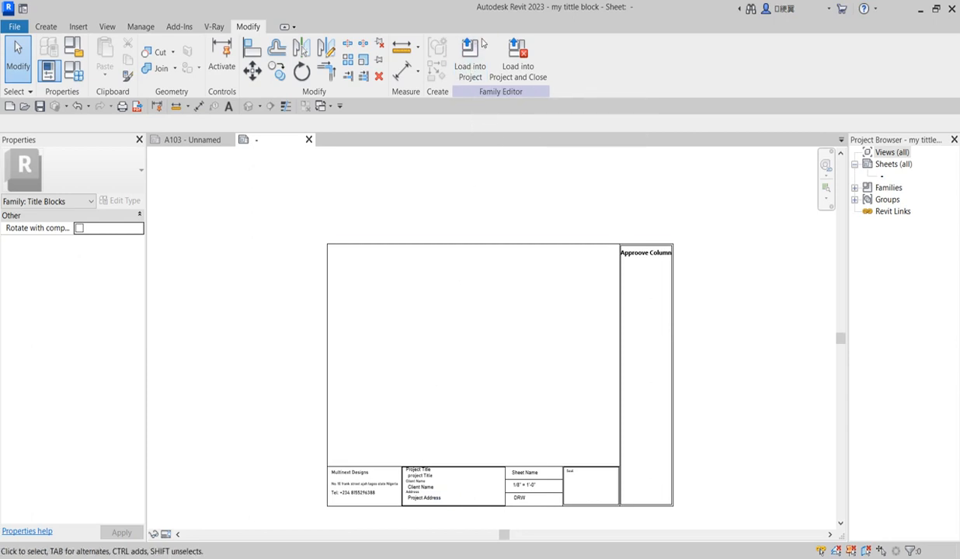
Load the edited title block into the project, overwrite the existing version, and save
{"action": "left_click", "coordinate": [470, 56]}
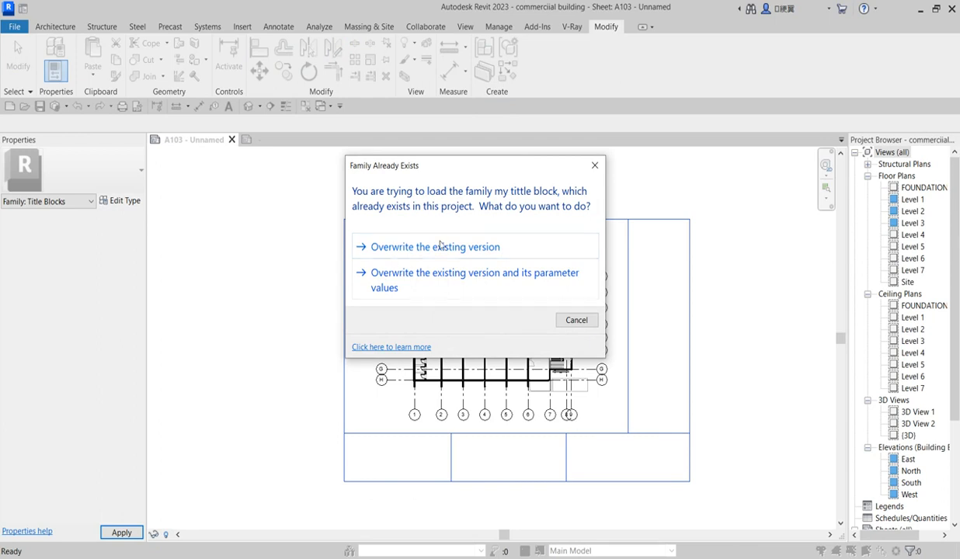
{"action": "left_click", "coordinate": [428, 249]}
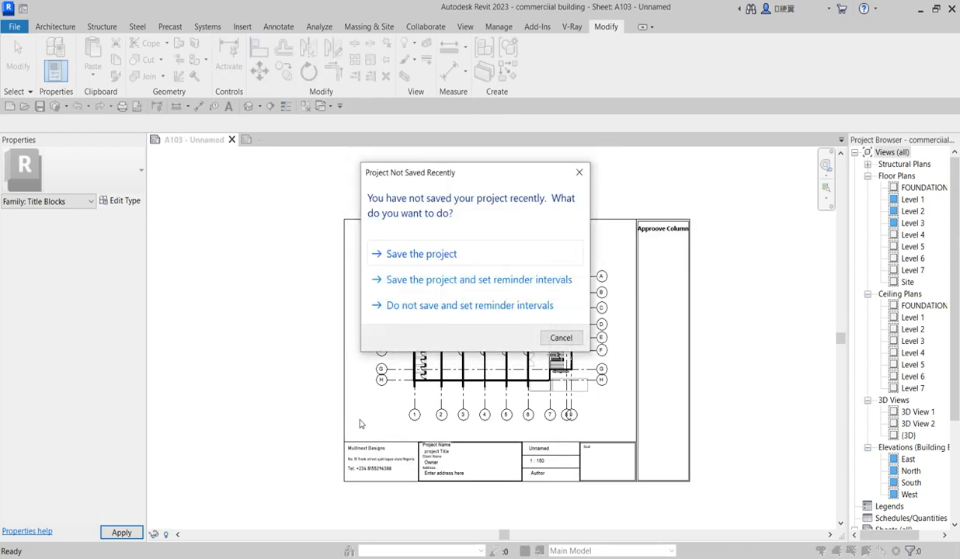
{"action": "left_click", "coordinate": [420, 256]}
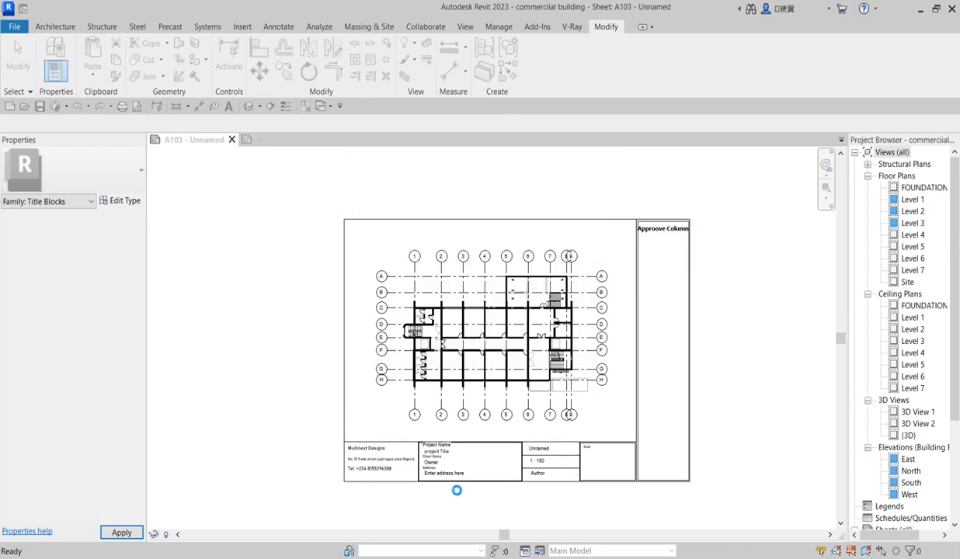
Review the updated title block on sheets A101 through A105
{"action": "scroll", "coordinate": [449, 486], "scroll_direction": "up", "scroll_amount": 6}
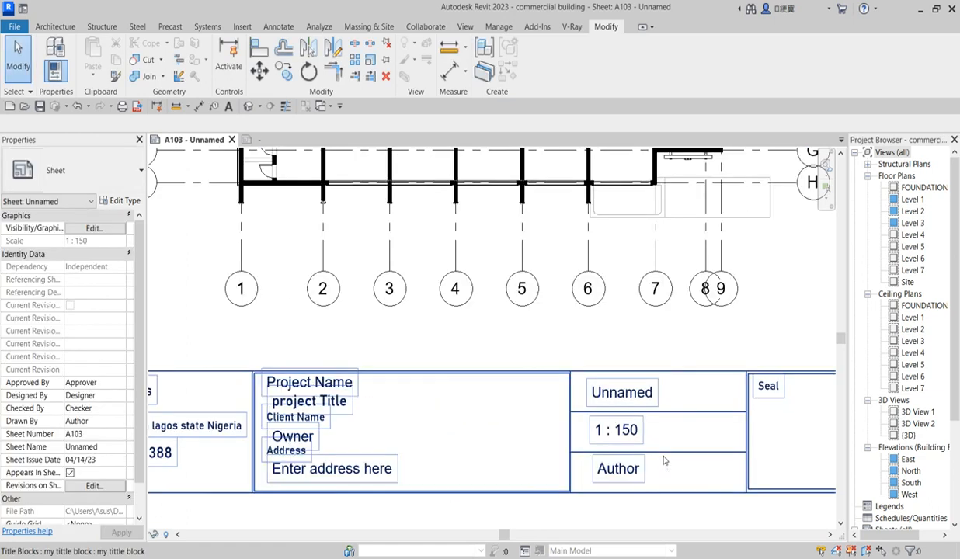
{"action": "scroll", "coordinate": [592, 420], "scroll_direction": "down", "scroll_amount": 6}
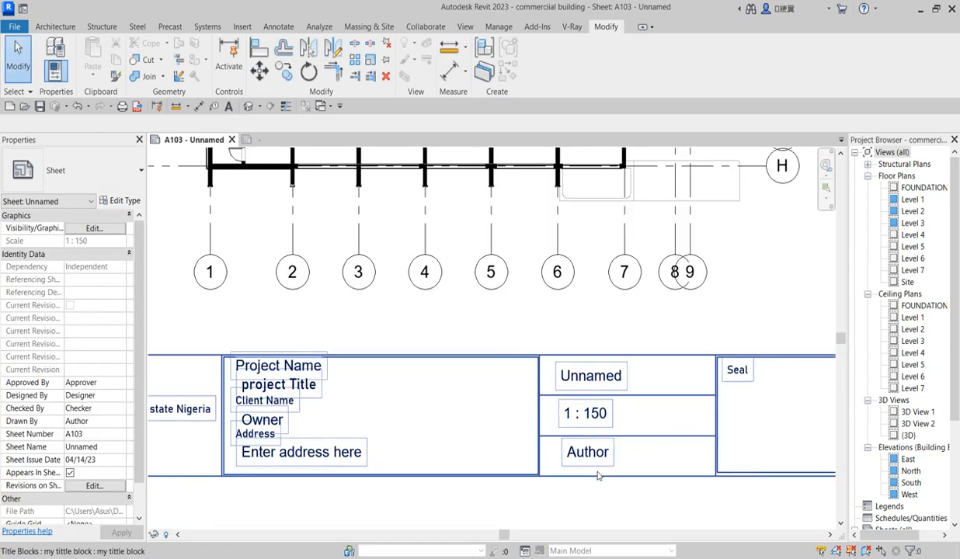
{"action": "scroll", "coordinate": [573, 487], "scroll_direction": "up", "scroll_amount": 2}
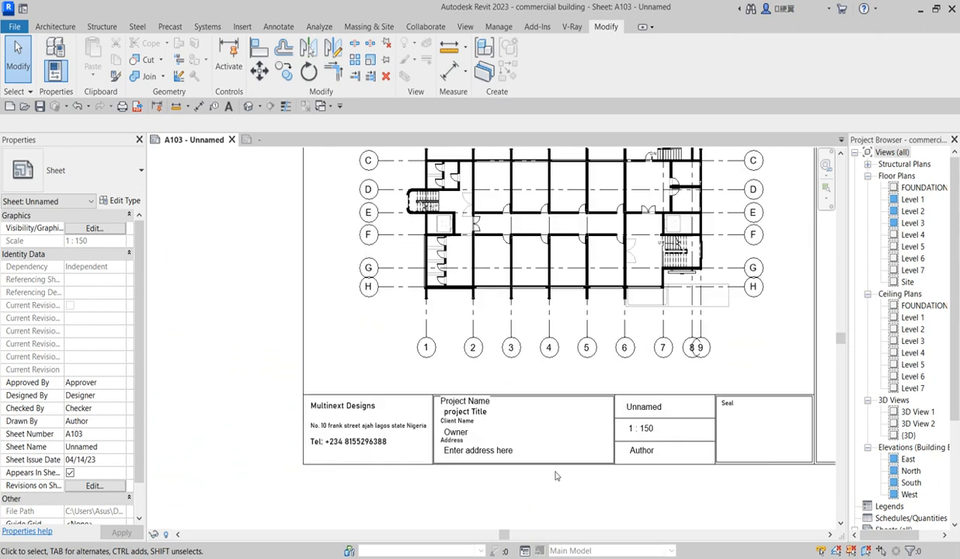
{"action": "scroll", "coordinate": [940, 388], "scroll_direction": "down", "scroll_amount": 4}
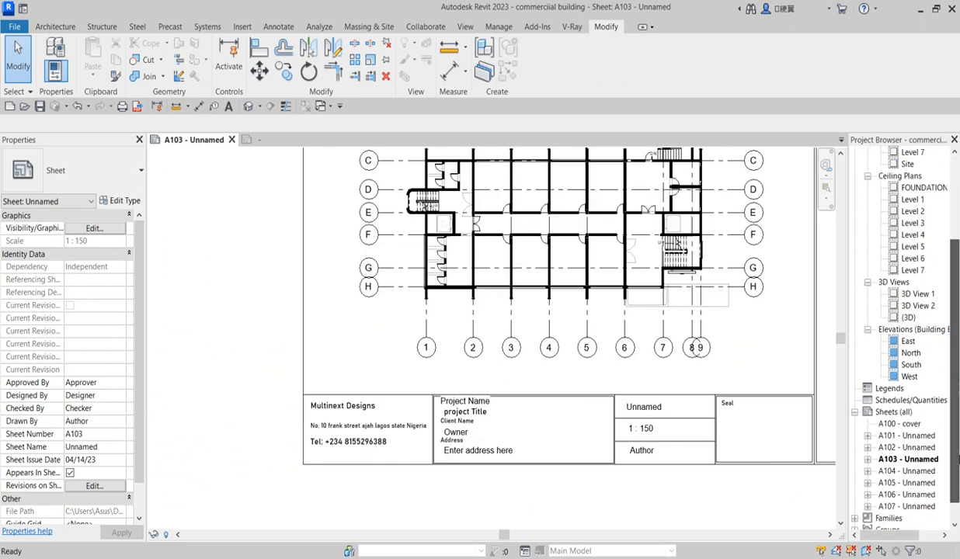
{"action": "double_click", "coordinate": [907, 411]}
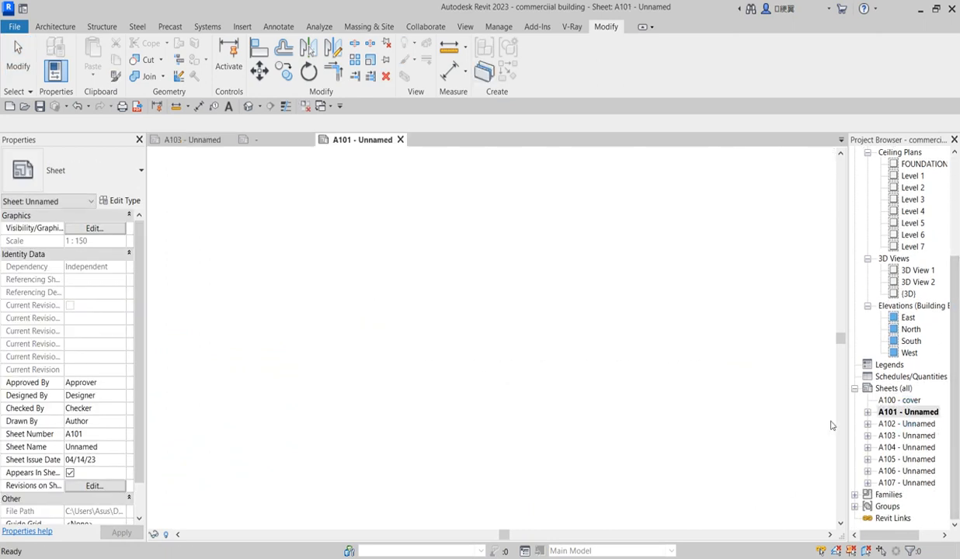
{"action": "scroll", "coordinate": [519, 454], "scroll_direction": "down", "scroll_amount": 2}
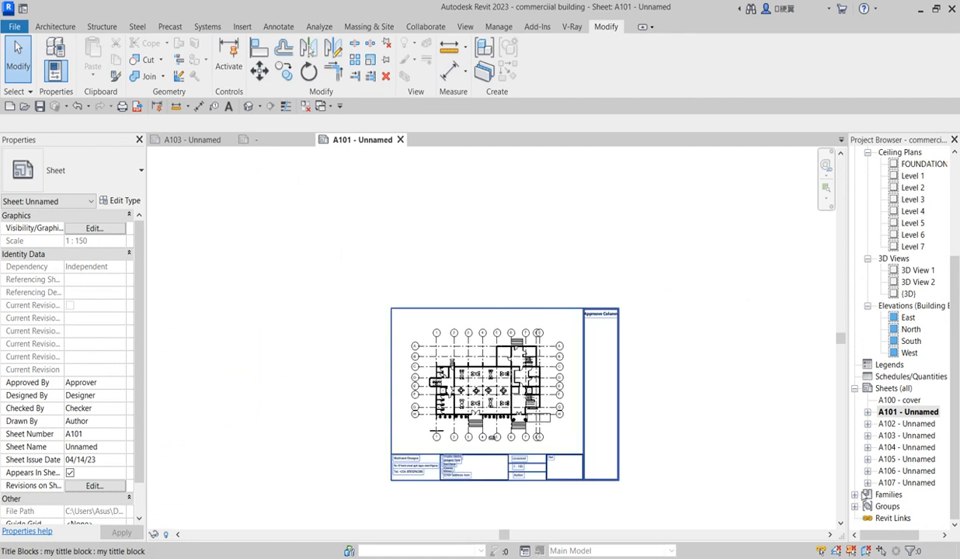
{"action": "double_click", "coordinate": [904, 424]}
{"action": "double_click", "coordinate": [906, 435]}
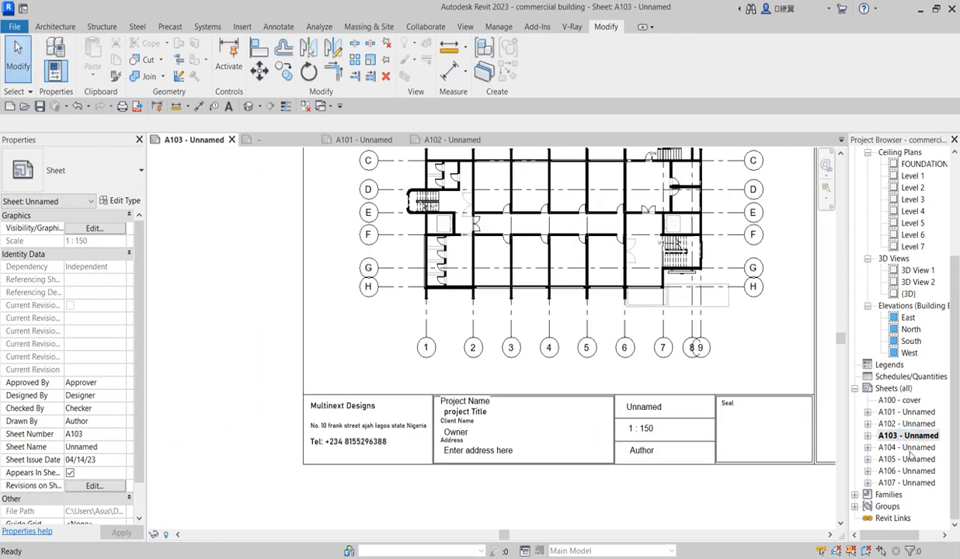
{"action": "double_click", "coordinate": [908, 448]}
{"action": "key", "text": "Down"}
{"action": "key", "text": "Return"}
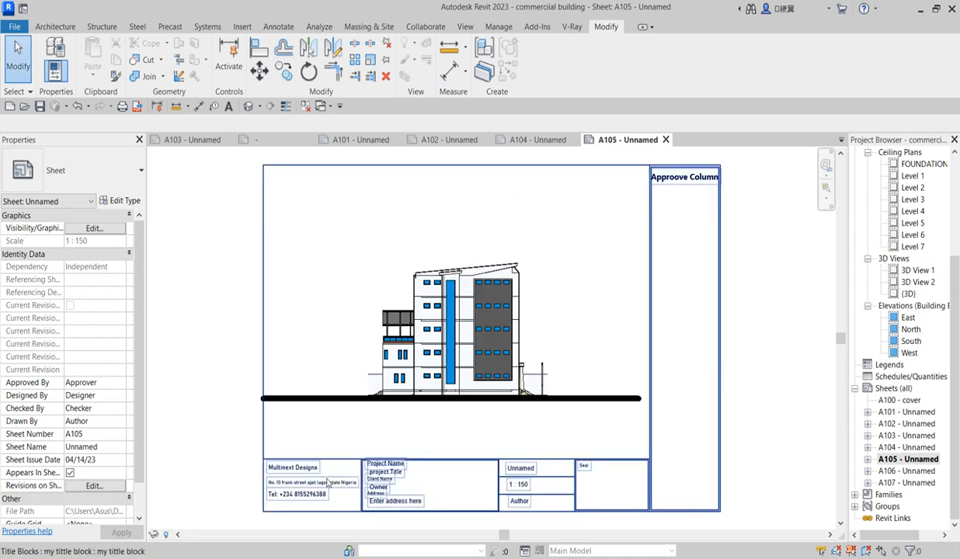
{"action": "scroll", "coordinate": [291, 497], "scroll_direction": "up", "scroll_amount": 4}
{"action": "scroll", "coordinate": [290, 486], "scroll_direction": "down", "scroll_amount": 2}
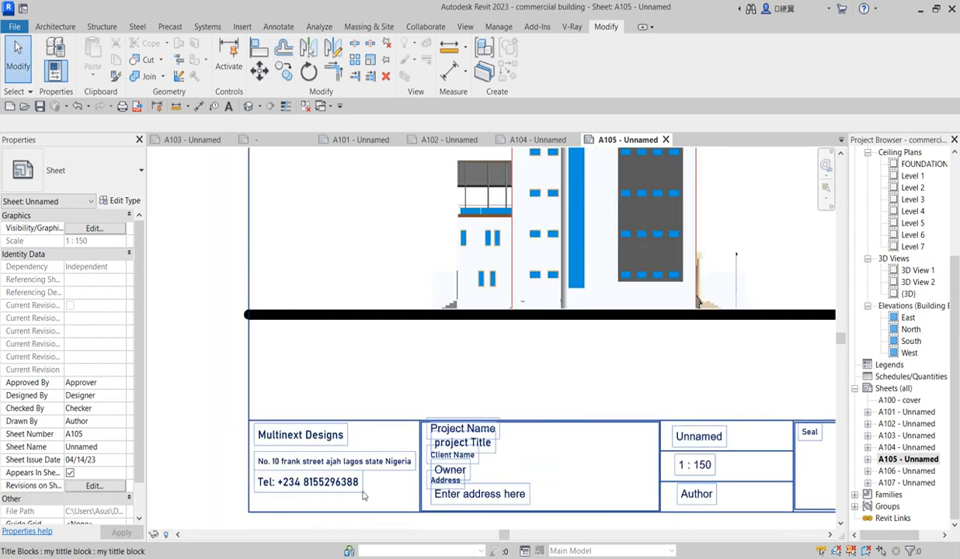
{"action": "scroll", "coordinate": [289, 485], "scroll_direction": "up", "scroll_amount": 2}
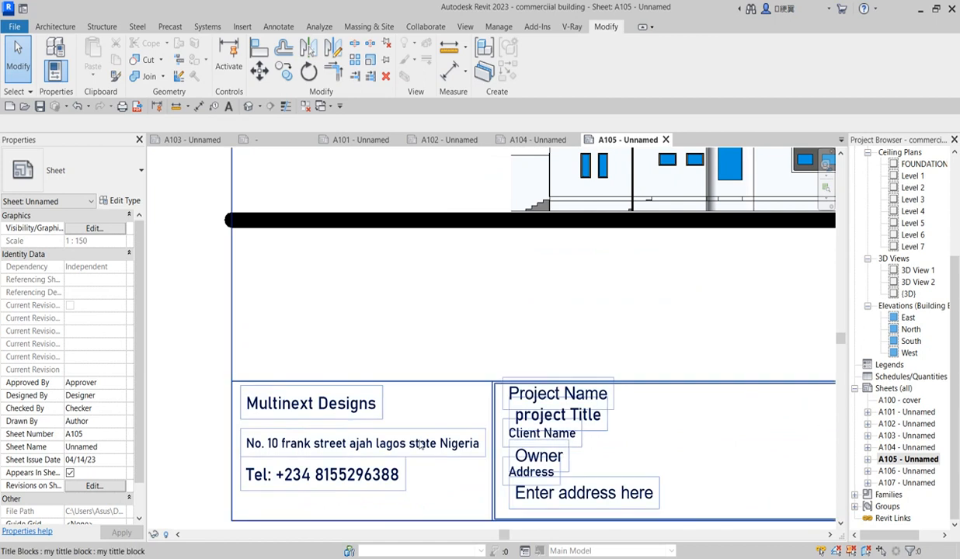
{"action": "scroll", "coordinate": [608, 413], "scroll_direction": "up", "scroll_amount": 2}
{"action": "scroll", "coordinate": [608, 414], "scroll_direction": "down", "scroll_amount": 4}
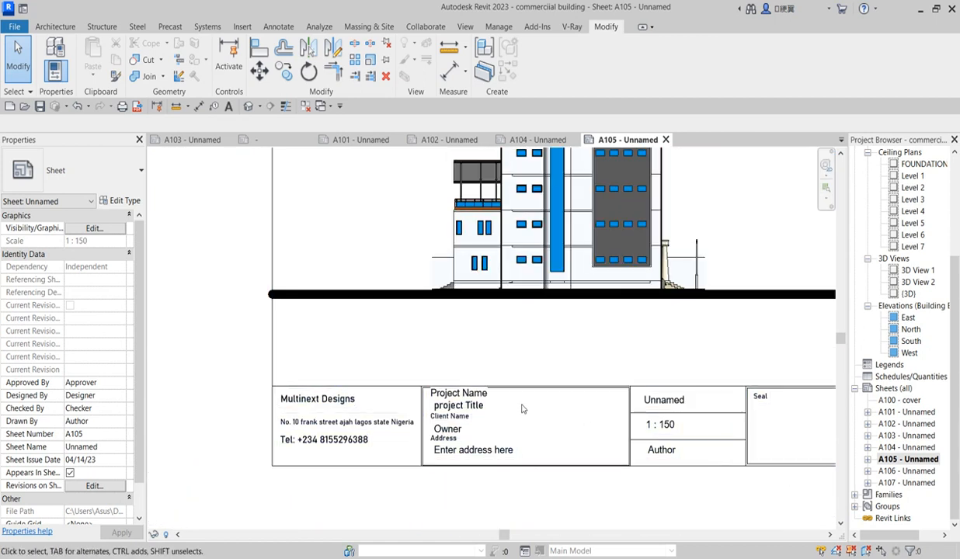
Return to sheet A101 and open its title block family for editing
{"action": "double_click", "coordinate": [908, 411]}
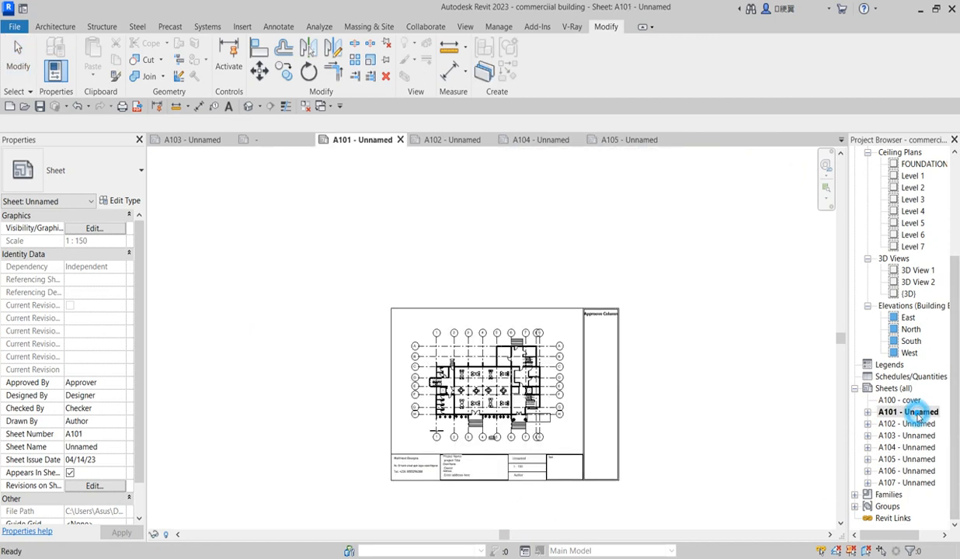
{"action": "scroll", "coordinate": [488, 446], "scroll_direction": "up", "scroll_amount": 2}
{"action": "scroll", "coordinate": [405, 425], "scroll_direction": "up", "scroll_amount": 1}
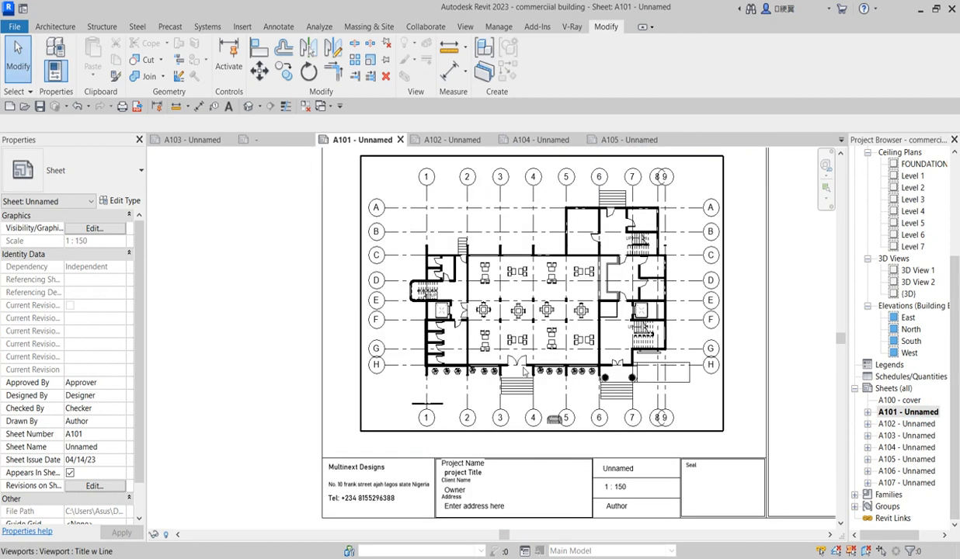
{"action": "scroll", "coordinate": [538, 322], "scroll_direction": "down", "scroll_amount": 1}
{"action": "scroll", "coordinate": [446, 441], "scroll_direction": "up", "scroll_amount": 5}
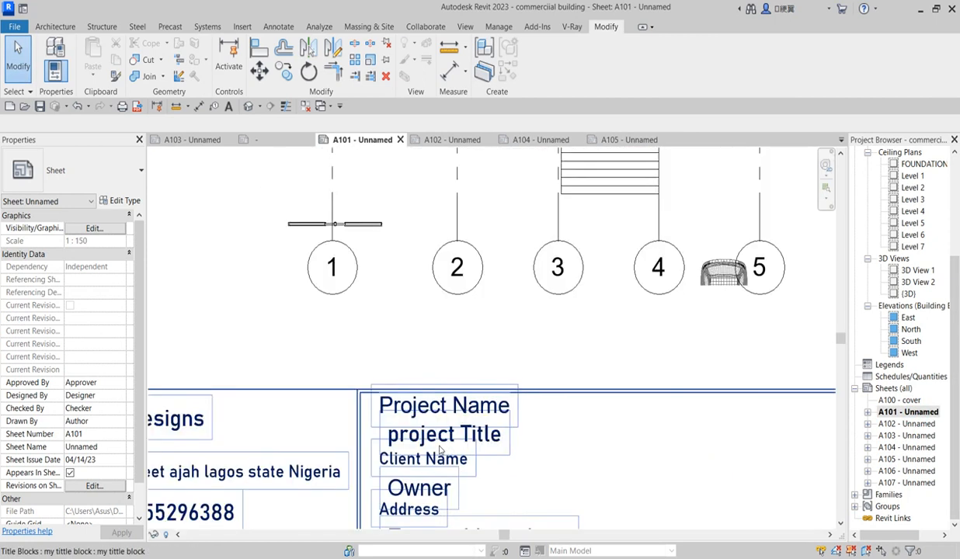
{"action": "double_click", "coordinate": [519, 426]}
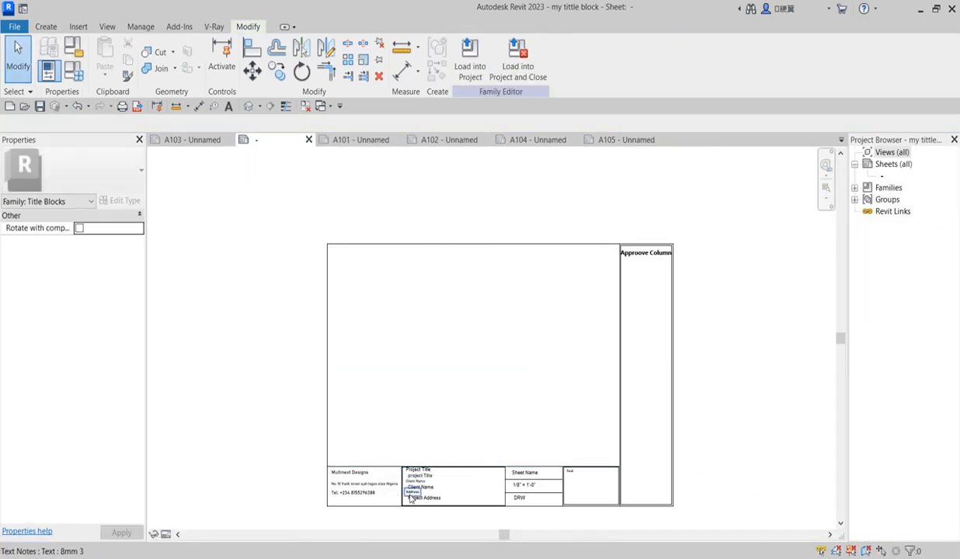
Load the title block family back into the project and place it on sheet A101
{"action": "scroll", "coordinate": [428, 481], "scroll_direction": "up", "scroll_amount": 2}
{"action": "scroll", "coordinate": [437, 478], "scroll_direction": "up", "scroll_amount": 1}
{"action": "scroll", "coordinate": [431, 477], "scroll_direction": "down", "scroll_amount": 4}
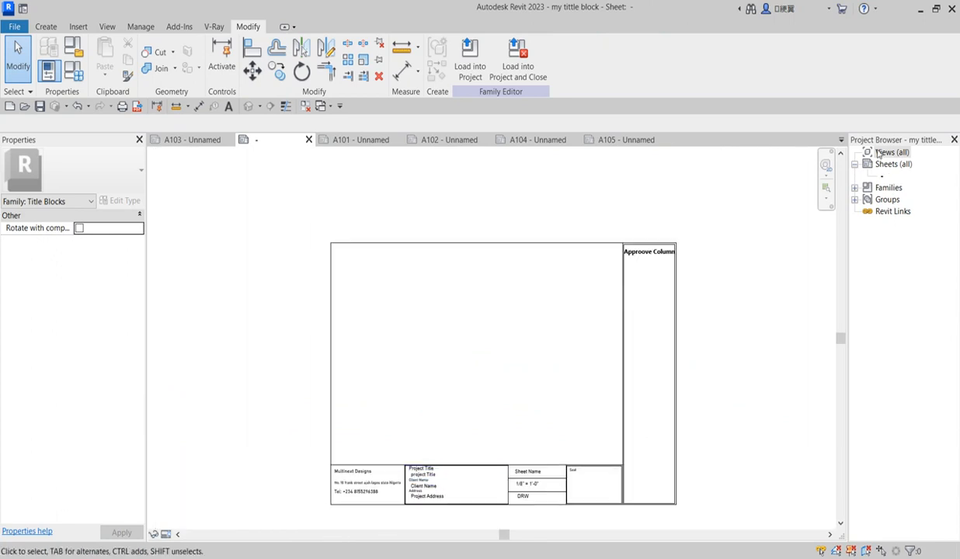
{"action": "left_click", "coordinate": [470, 59]}
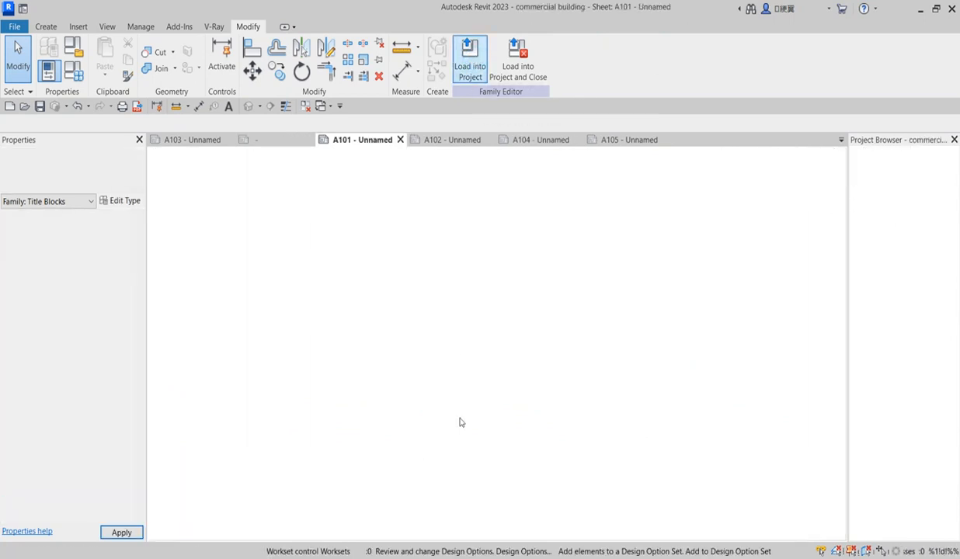
{"action": "left_click", "coordinate": [536, 441]}
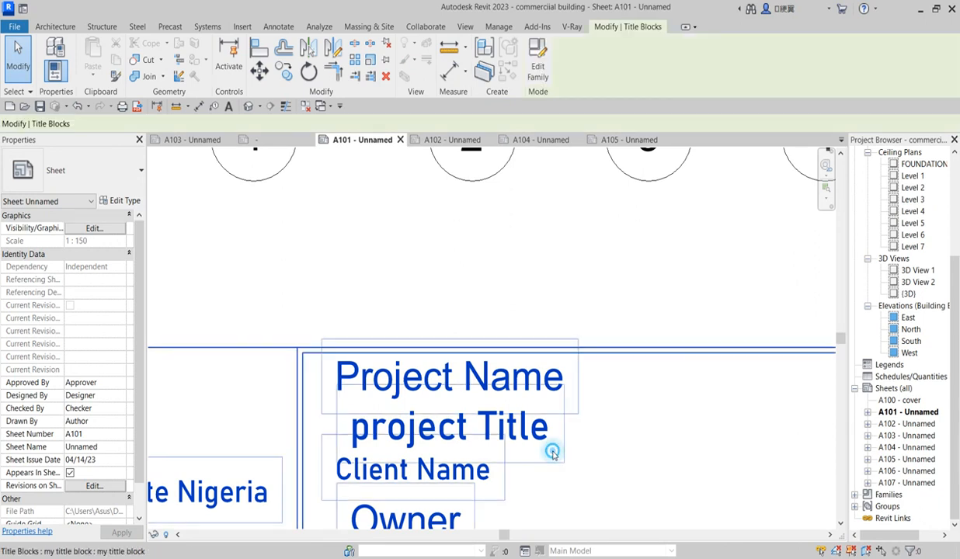
Replace the Owner placeholder with the client's name, correcting its capitalisation
{"action": "scroll", "coordinate": [386, 513], "scroll_direction": "down", "scroll_amount": 3}
{"action": "left_click", "coordinate": [393, 513]}
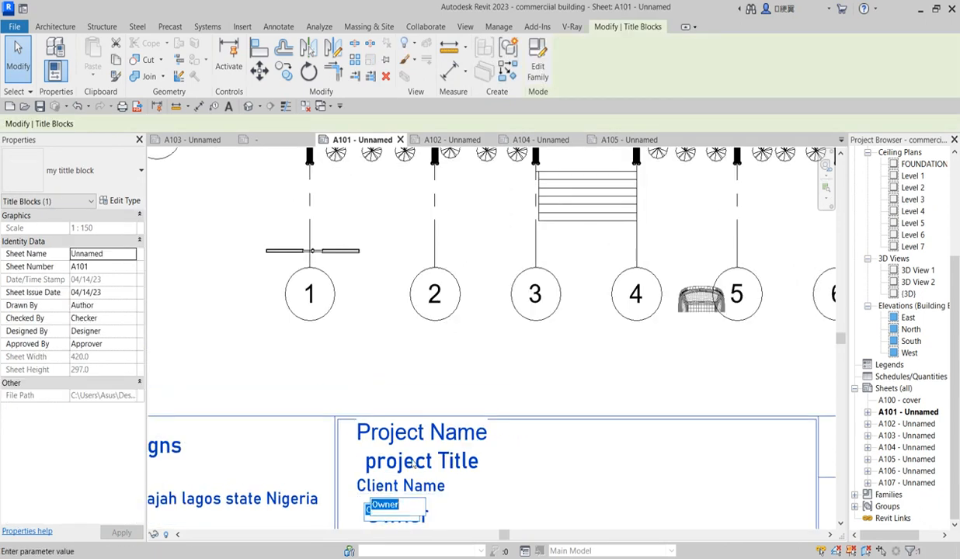
{"action": "scroll", "coordinate": [422, 492], "scroll_direction": "down", "scroll_amount": 3}
{"action": "scroll", "coordinate": [411, 466], "scroll_direction": "up", "scroll_amount": 2}
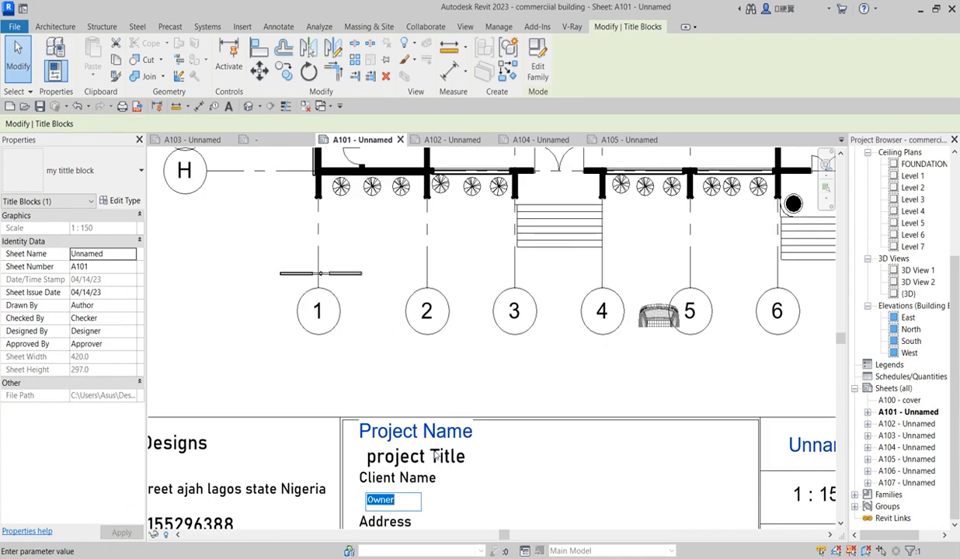
{"action": "scroll", "coordinate": [393, 505], "scroll_direction": "down", "scroll_amount": 2}
{"action": "scroll", "coordinate": [400, 505], "scroll_direction": "up", "scroll_amount": 3}
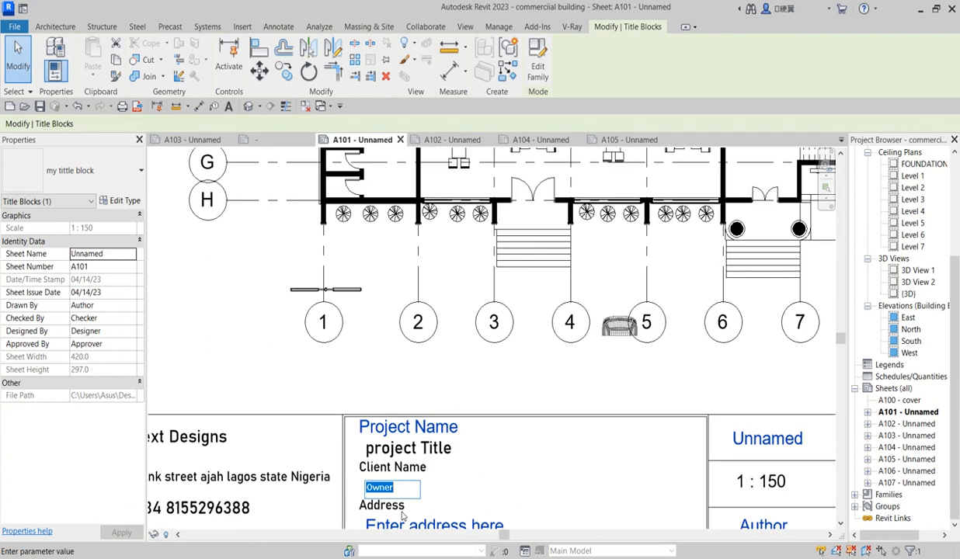
{"action": "scroll", "coordinate": [404, 507], "scroll_direction": "up", "scroll_amount": 1}
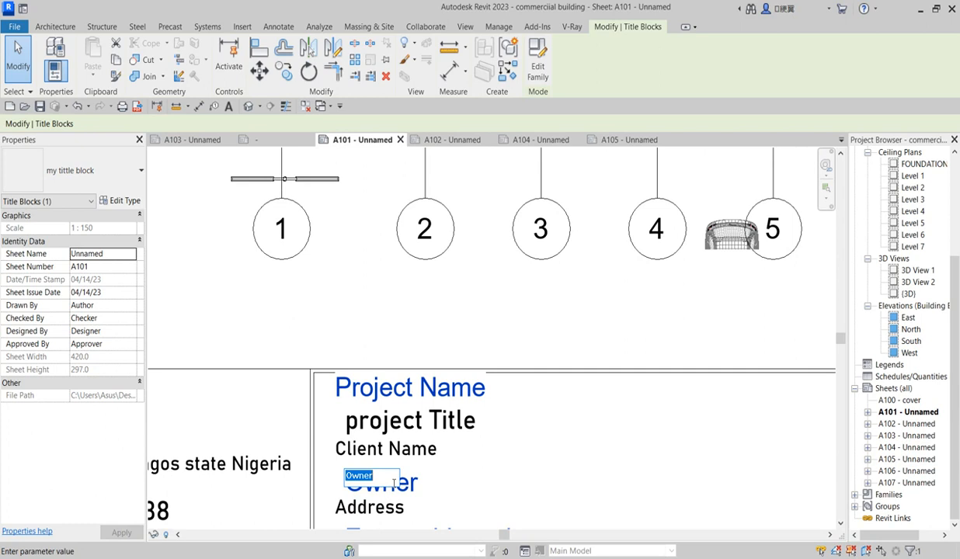
{"action": "type", "text": "DR"}
{"action": "left_click_drag", "start_coordinate": [364, 476], "coordinate": [359, 476]}
{"action": "type", "text": "R"}
{"action": "left_click", "coordinate": [664, 473]}
{"action": "scroll", "coordinate": [664, 474], "scroll_direction": "down", "scroll_amount": 2}
{"action": "scroll", "coordinate": [519, 475], "scroll_direction": "up", "scroll_amount": 1}
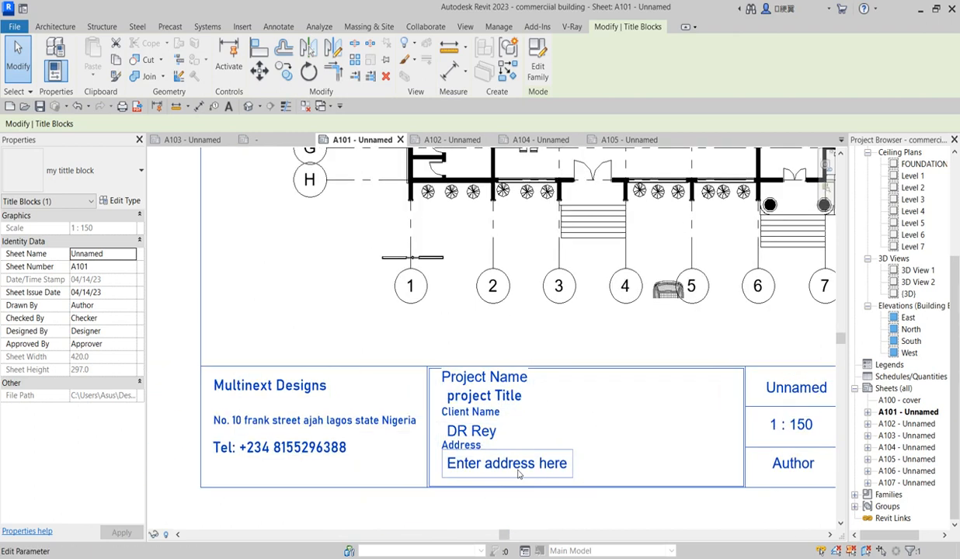
{"action": "left_click", "coordinate": [519, 472]}
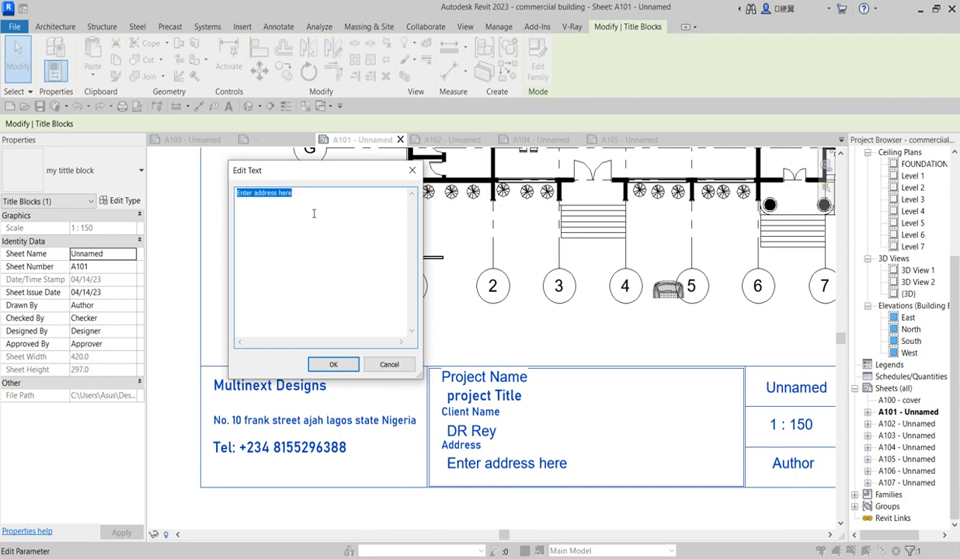
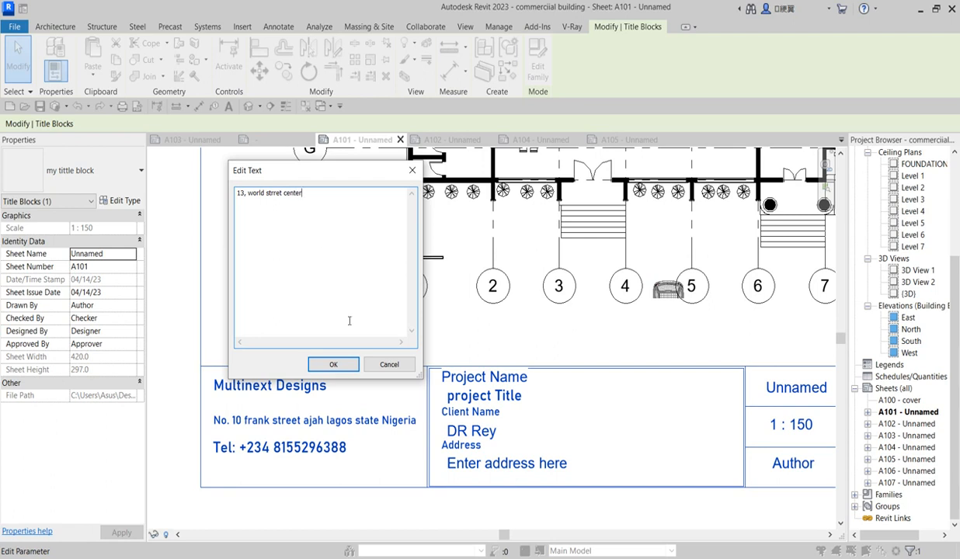
Enter the client's street address in the Address field and confirm it
{"action": "left_click", "coordinate": [333, 364]}
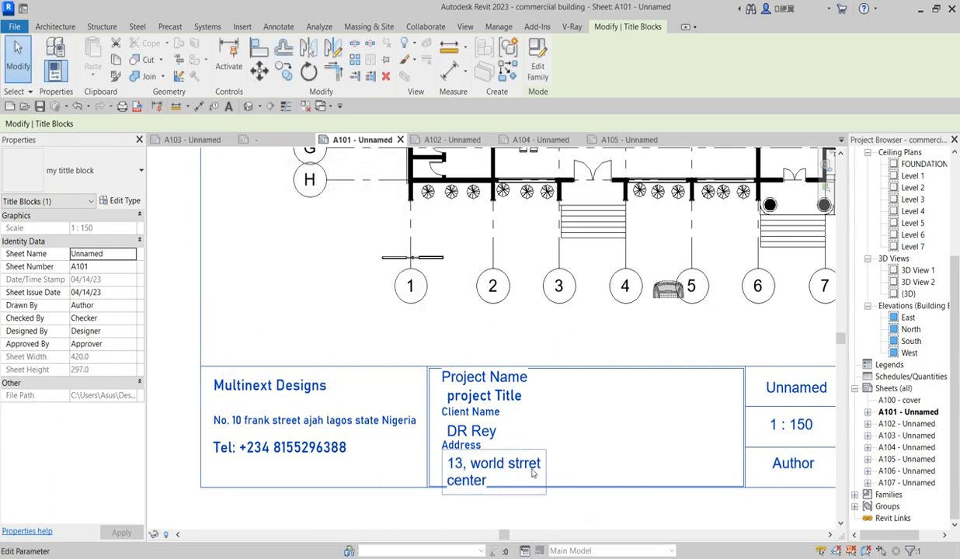
{"action": "left_click", "coordinate": [533, 473]}
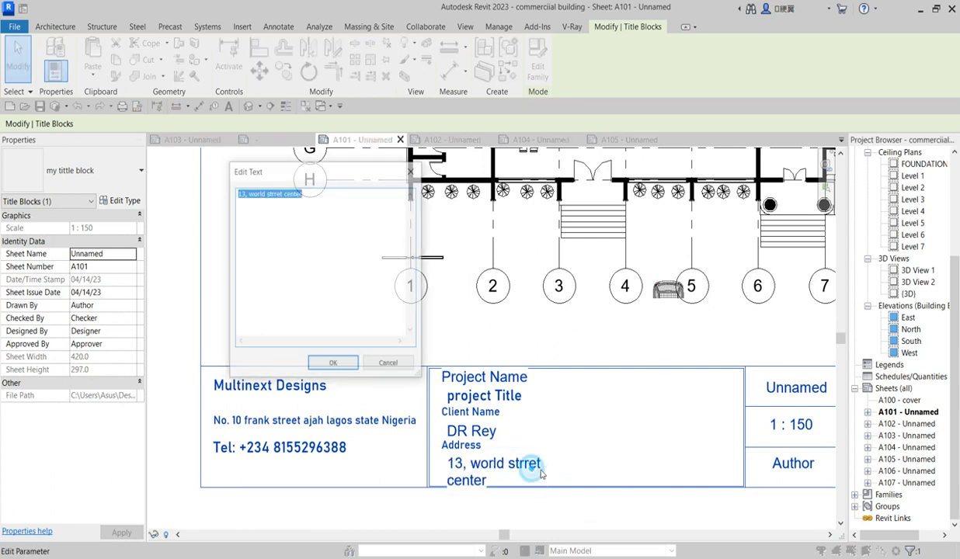
{"action": "left_click", "coordinate": [333, 364]}
{"action": "scroll", "coordinate": [529, 447], "scroll_direction": "down", "scroll_amount": 2}
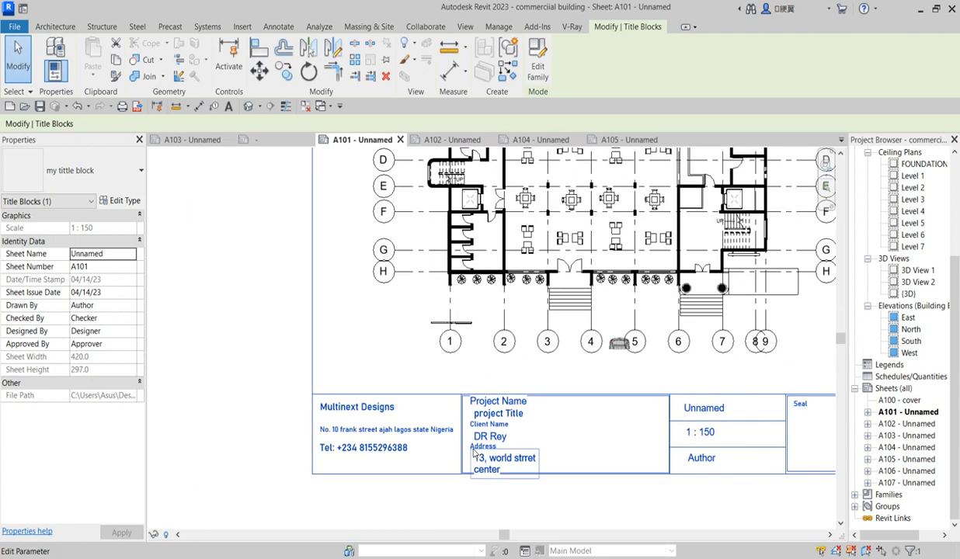
{"action": "scroll", "coordinate": [533, 423], "scroll_direction": "up", "scroll_amount": 4}
Open the title block family and start editing the project title text note
{"action": "double_click", "coordinate": [537, 427]}
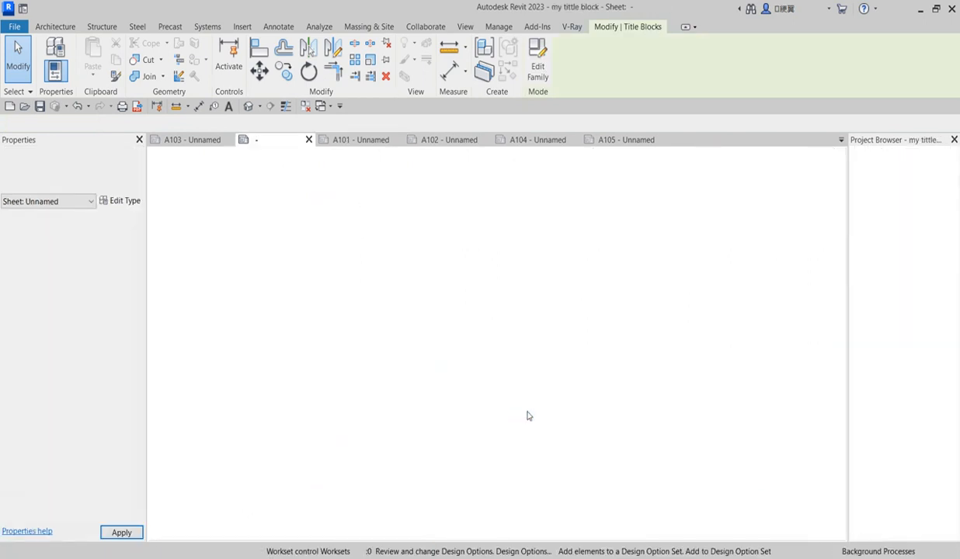
{"action": "scroll", "coordinate": [442, 485], "scroll_direction": "up", "scroll_amount": 3}
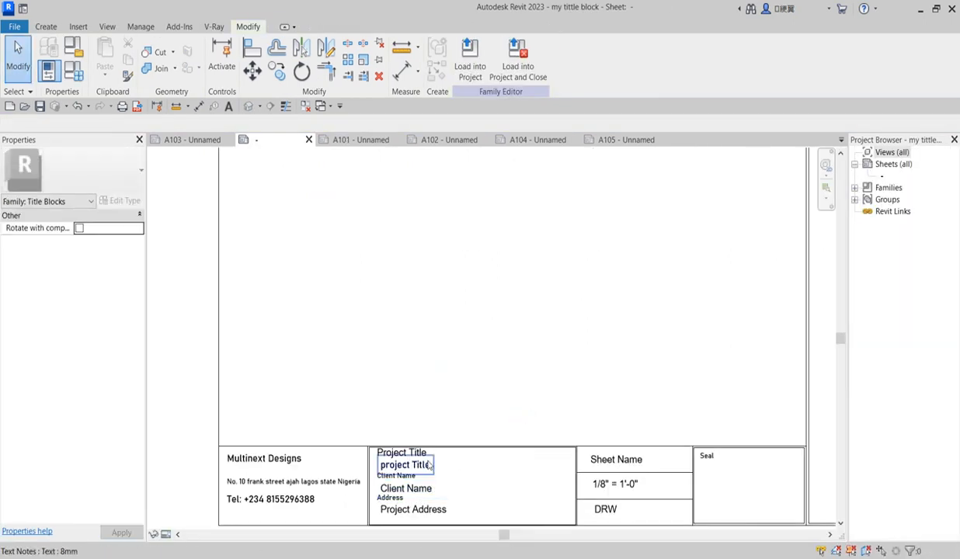
{"action": "scroll", "coordinate": [430, 470], "scroll_direction": "up", "scroll_amount": 2}
{"action": "double_click", "coordinate": [425, 470]}
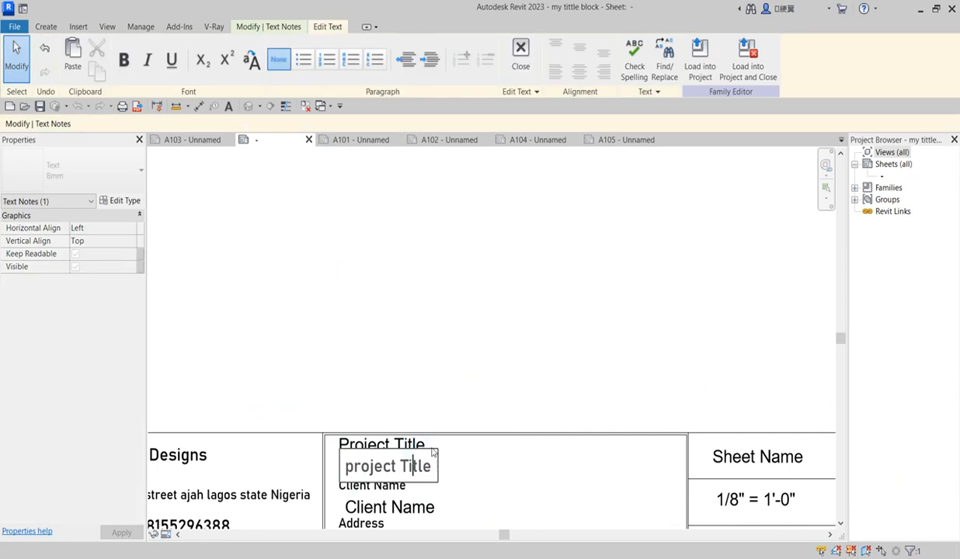
{"action": "left_click", "coordinate": [404, 400]}
{"action": "left_click", "coordinate": [398, 458]}
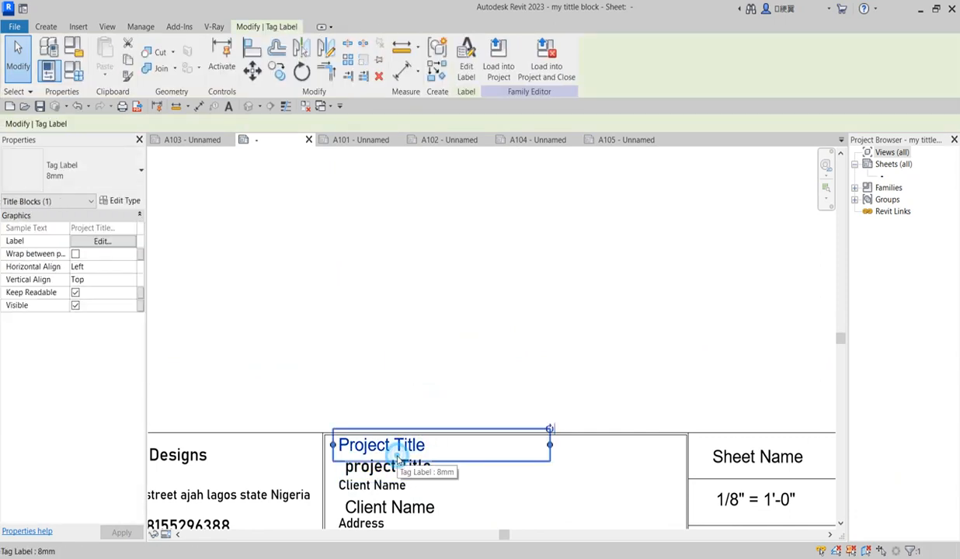
{"action": "left_click", "coordinate": [490, 453]}
{"action": "left_click", "coordinate": [361, 453]}
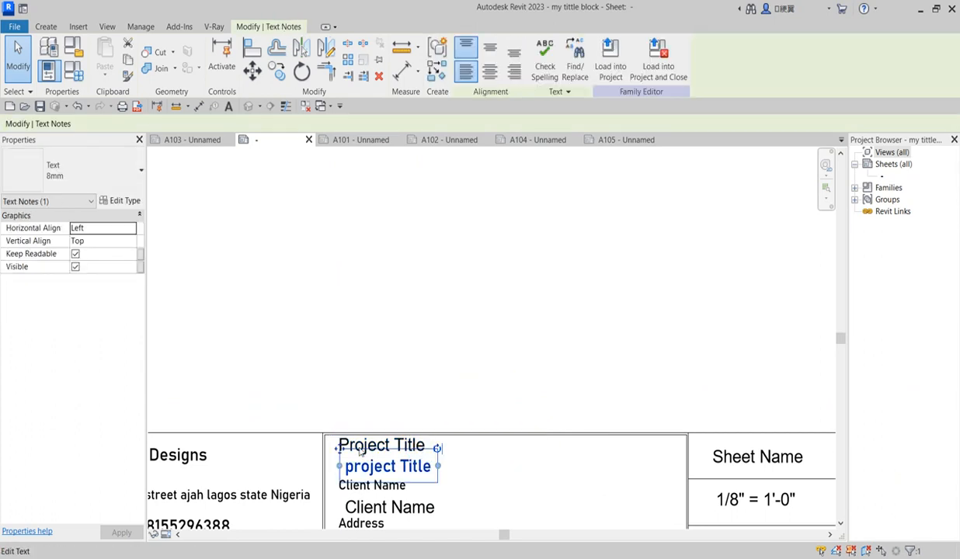
{"action": "scroll", "coordinate": [362, 453], "scroll_direction": "up", "scroll_amount": 3}
{"action": "left_click", "coordinate": [326, 436]}
{"action": "double_click", "coordinate": [494, 486]}
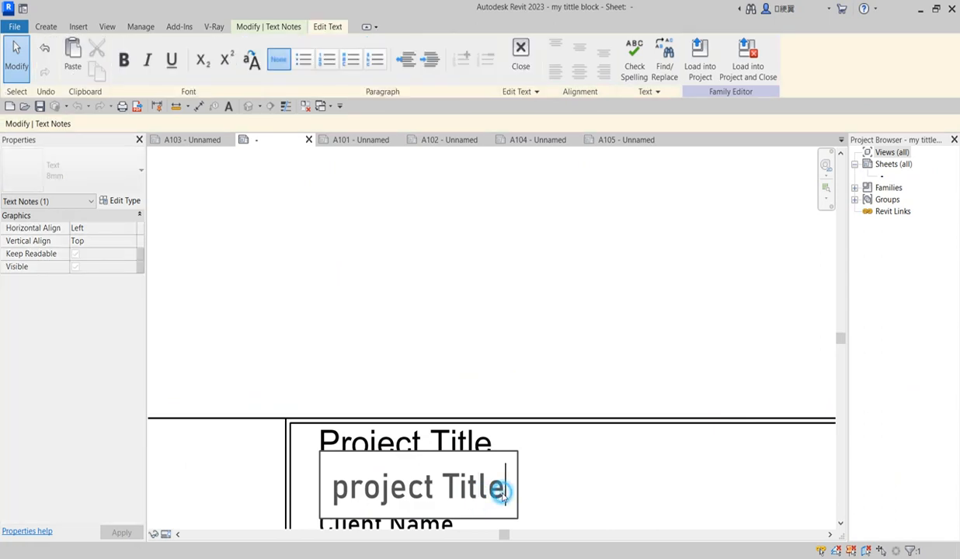
Replace the project title text with 'Proposed Commercial building', correcting the typos
{"action": "left_click_drag", "start_coordinate": [503, 494], "coordinate": [283, 491]}
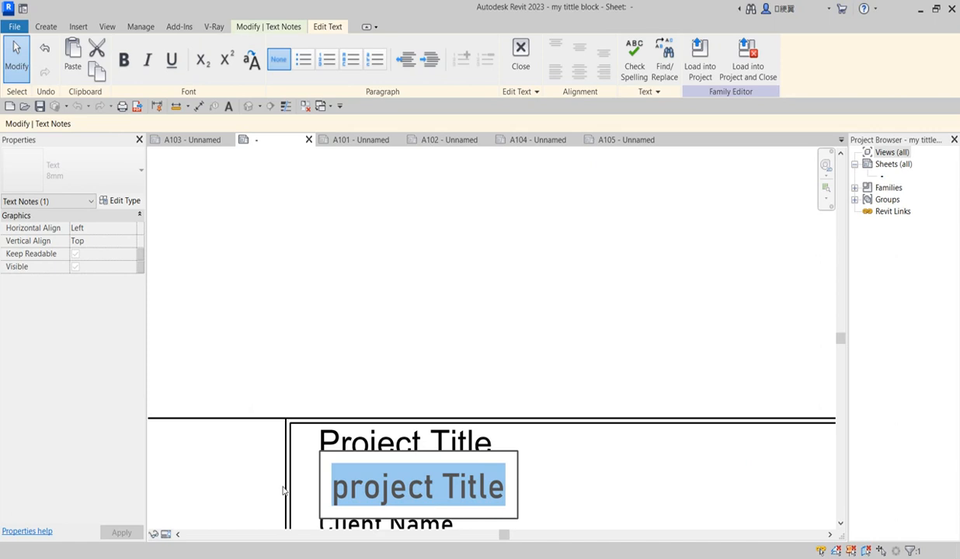
{"action": "type", "text": "C"}
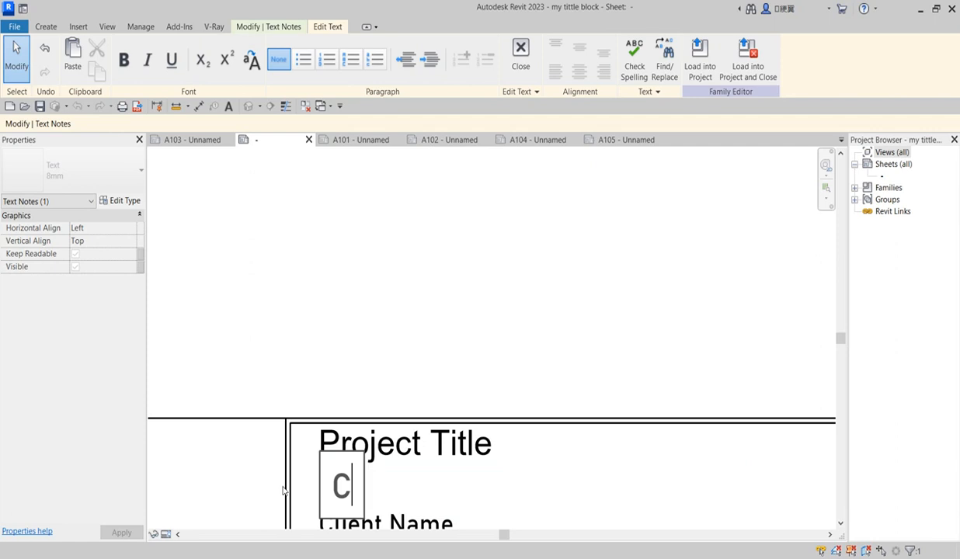
{"action": "type", "text": "ommer"}
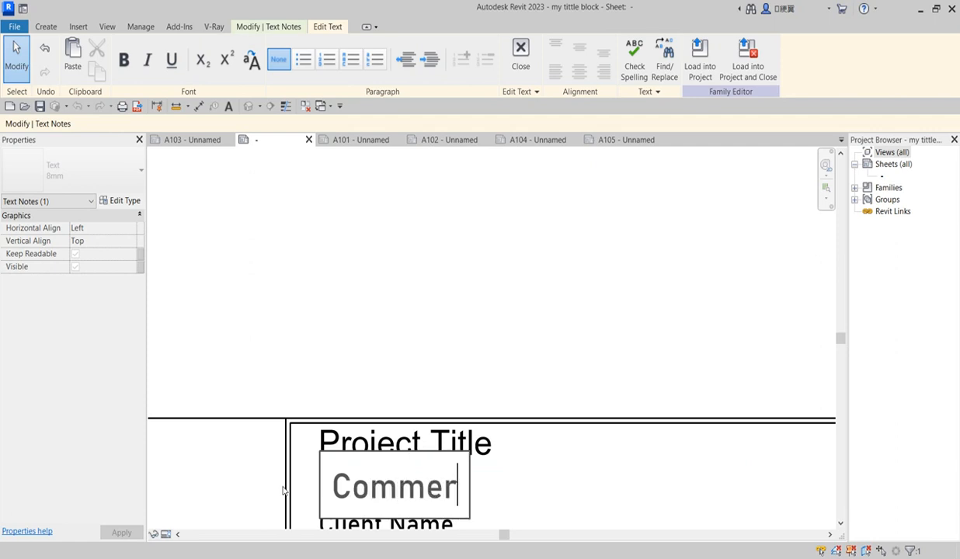
{"action": "type", "text": "cial"}
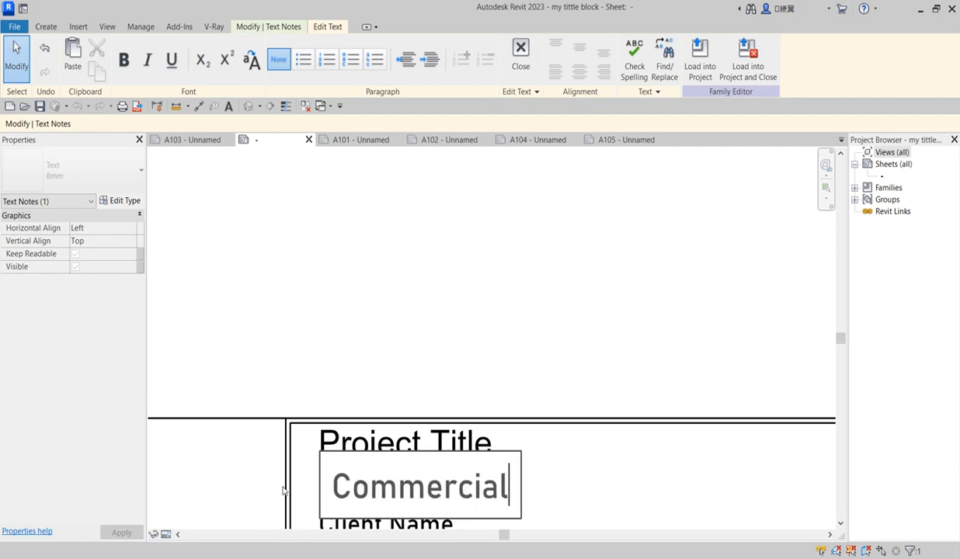
{"action": "type", "text": " build"}
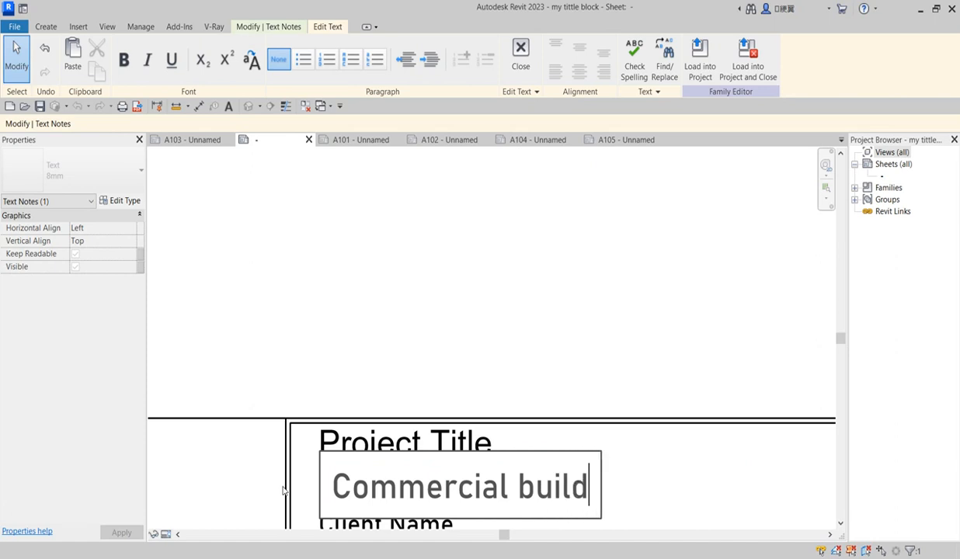
{"action": "type", "text": "ig"}
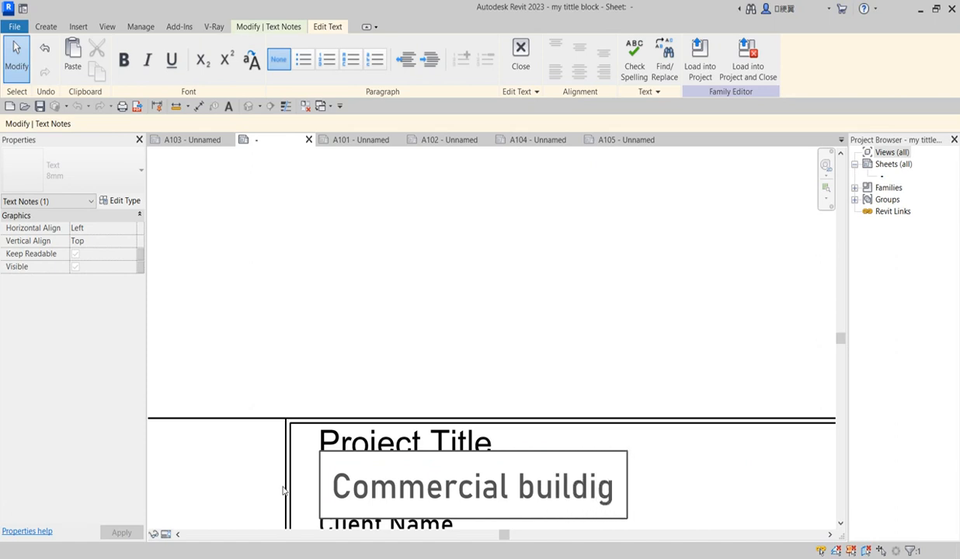
{"action": "key", "text": "BackSpace"}
{"action": "type", "text": "ng"}
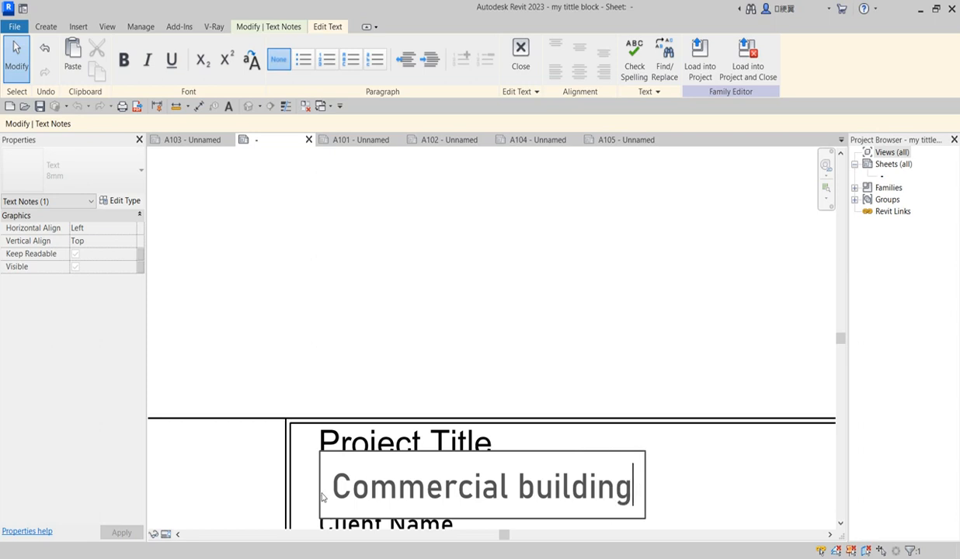
{"action": "left_click", "coordinate": [336, 486]}
{"action": "type", "text": "pr"}
{"action": "key", "text": "BackSpace"}
{"action": "key", "text": "BackSpace"}
{"action": "type", "text": "P"}
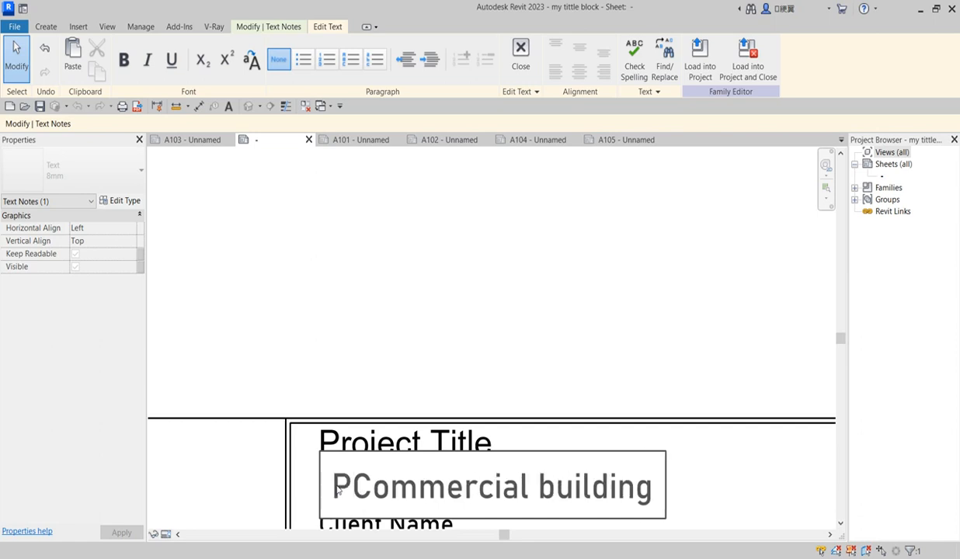
{"action": "type", "text": "rop"}
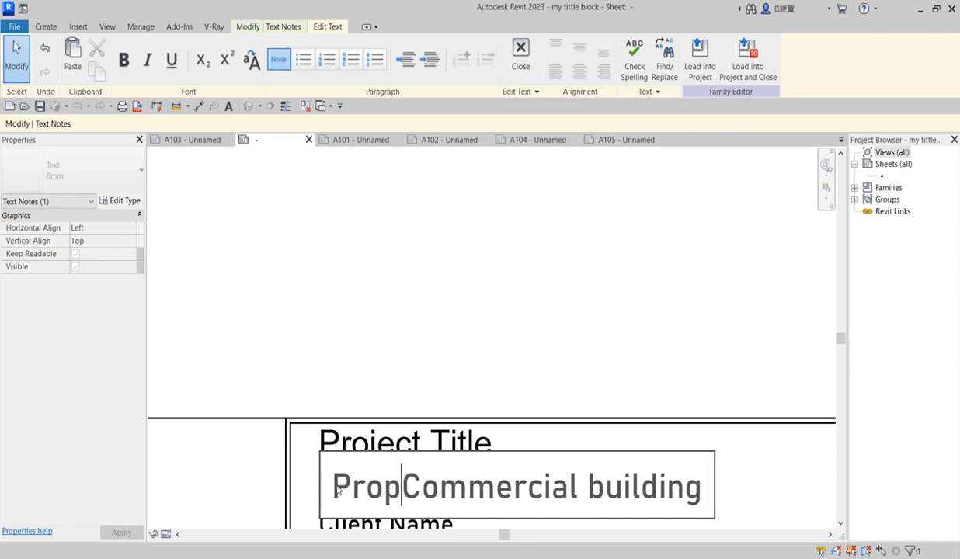
{"action": "type", "text": "osed"}
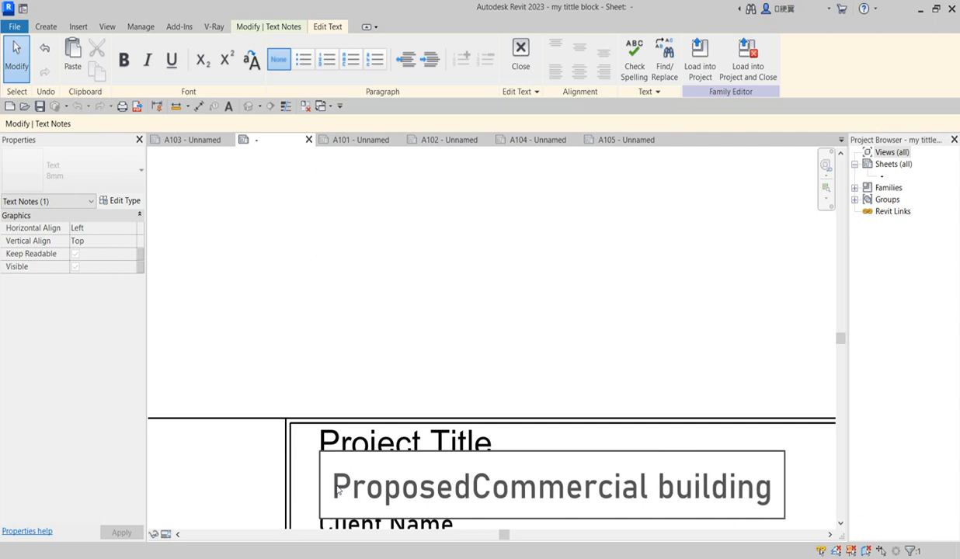
{"action": "left_click", "coordinate": [531, 346]}
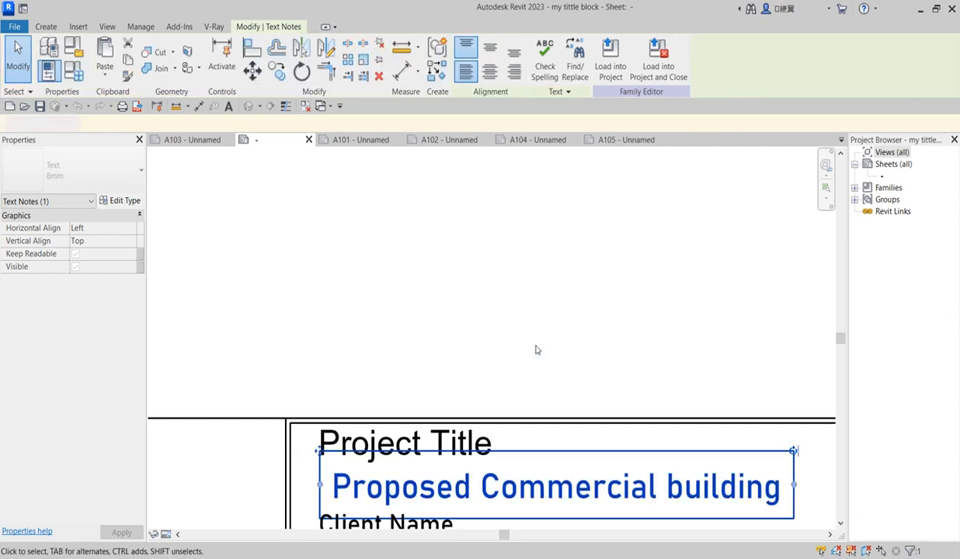
{"action": "left_click", "coordinate": [531, 350]}
Load the edited title block into the project, overwriting the existing version
{"action": "scroll", "coordinate": [531, 349], "scroll_direction": "down", "scroll_amount": 5}
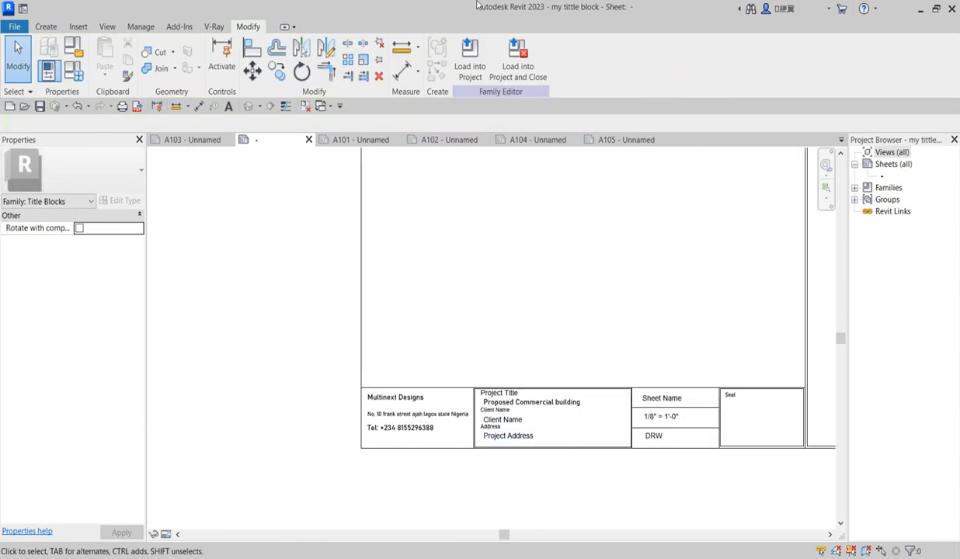
{"action": "left_click", "coordinate": [477, 66]}
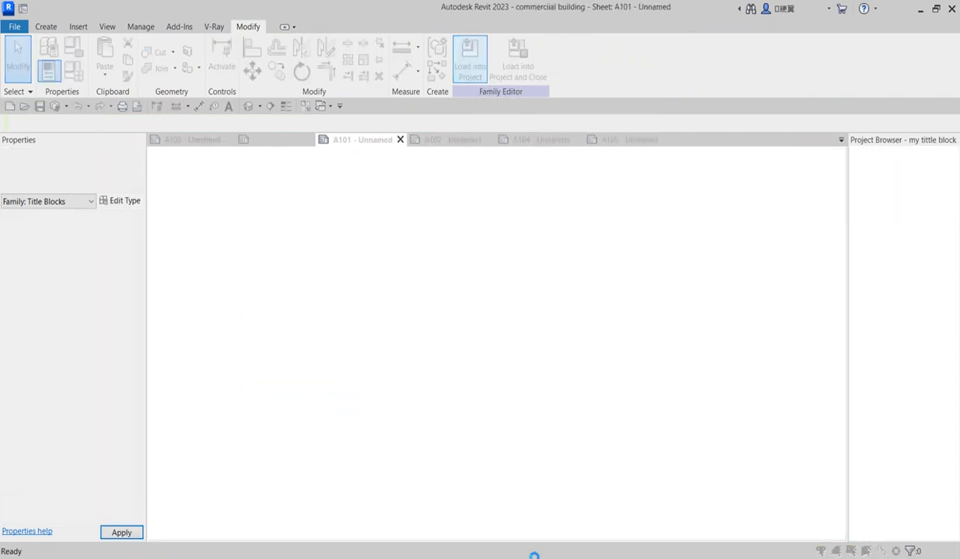
{"action": "left_click", "coordinate": [436, 247]}
Reopen the title block family from sheet A101 for editing
{"action": "scroll", "coordinate": [528, 435], "scroll_direction": "down", "scroll_amount": 4}
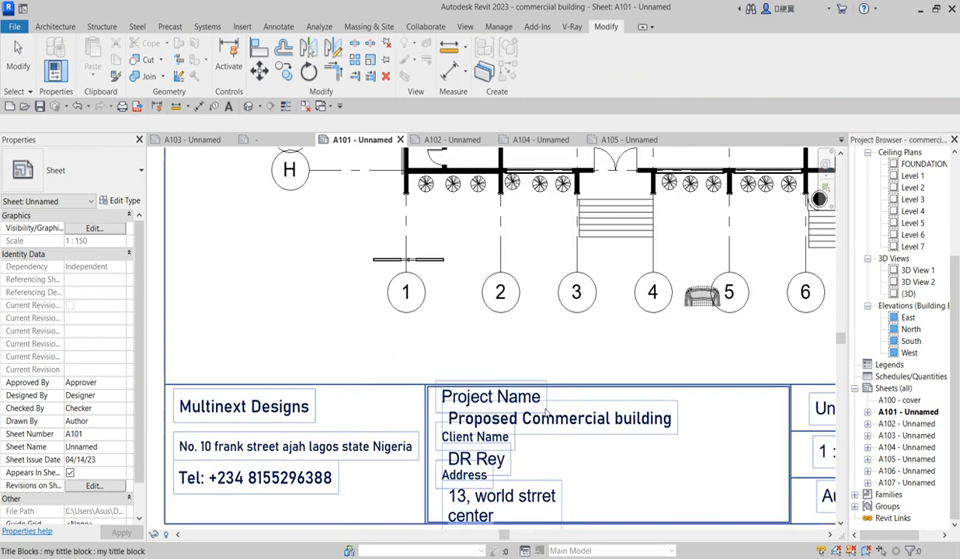
{"action": "scroll", "coordinate": [520, 502], "scroll_direction": "up", "scroll_amount": 2}
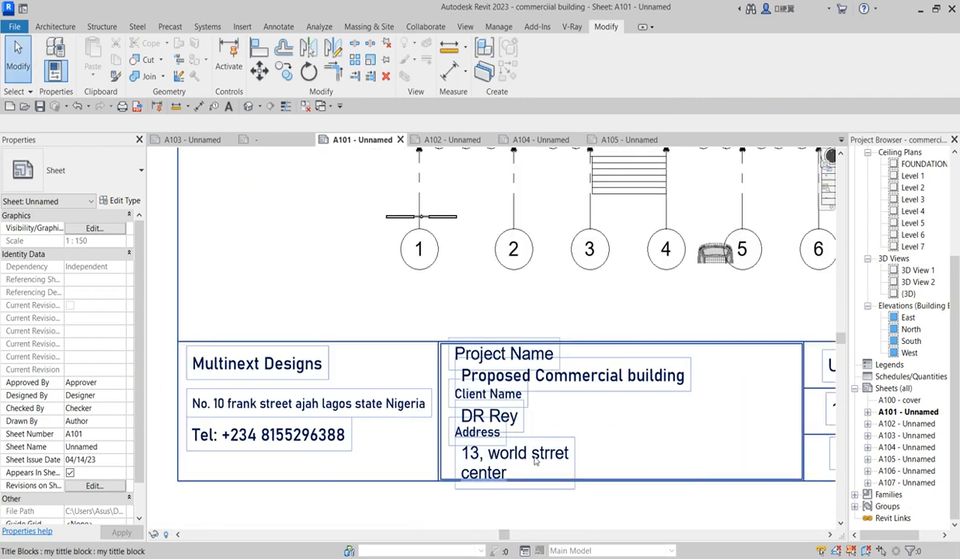
{"action": "double_click", "coordinate": [534, 461]}
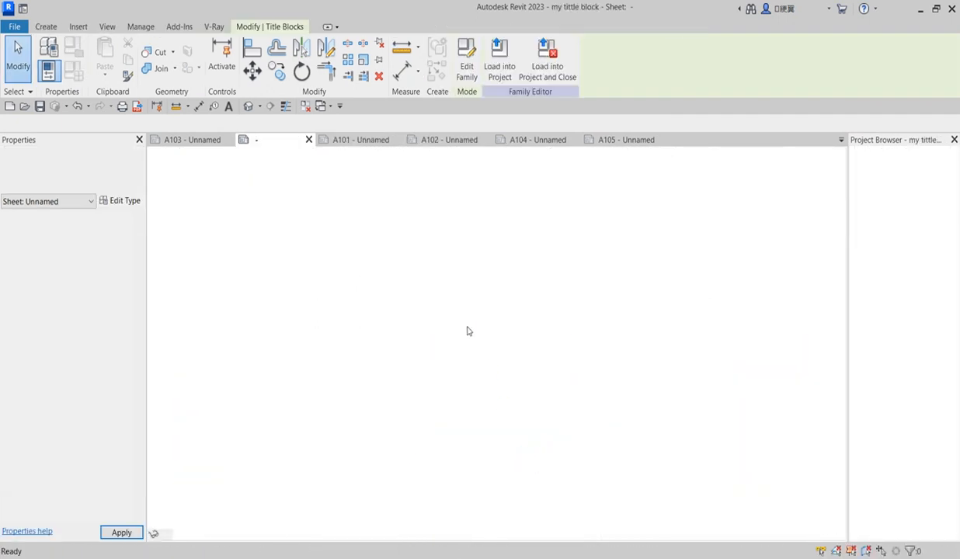
Stretch the Project Address label box wider to the right
{"action": "left_click", "coordinate": [513, 423]}
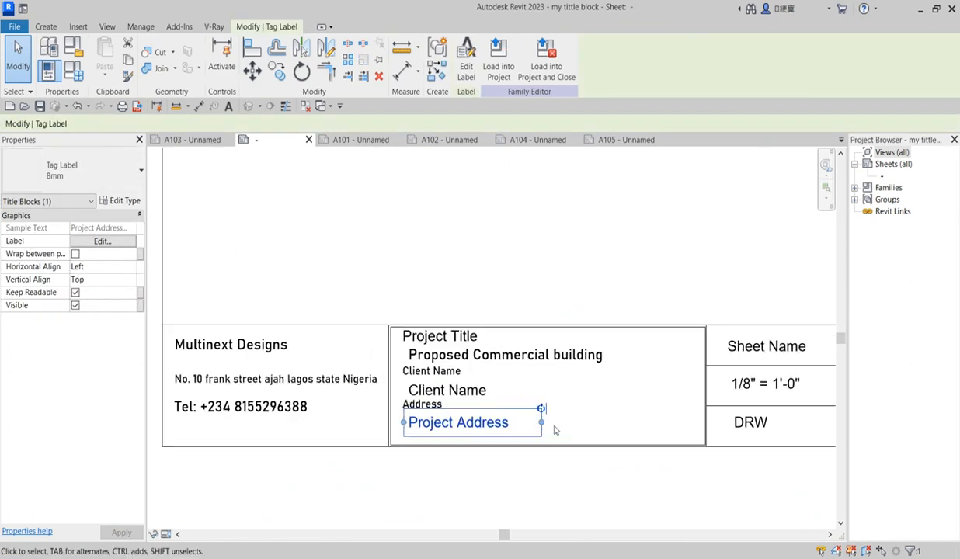
{"action": "scroll", "coordinate": [555, 431], "scroll_direction": "up", "scroll_amount": 2}
{"action": "left_click_drag", "start_coordinate": [534, 420], "coordinate": [763, 420]}
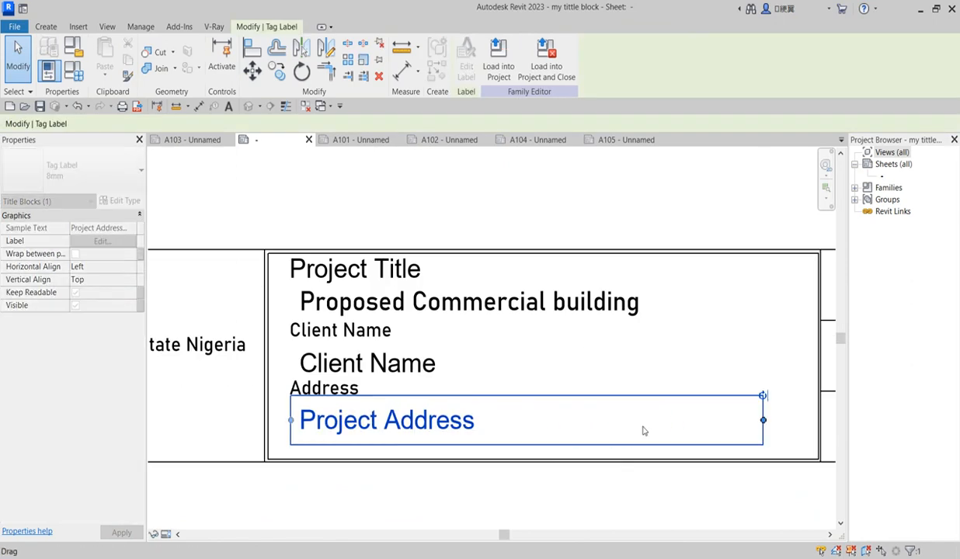
{"action": "scroll", "coordinate": [497, 464], "scroll_direction": "down", "scroll_amount": 4}
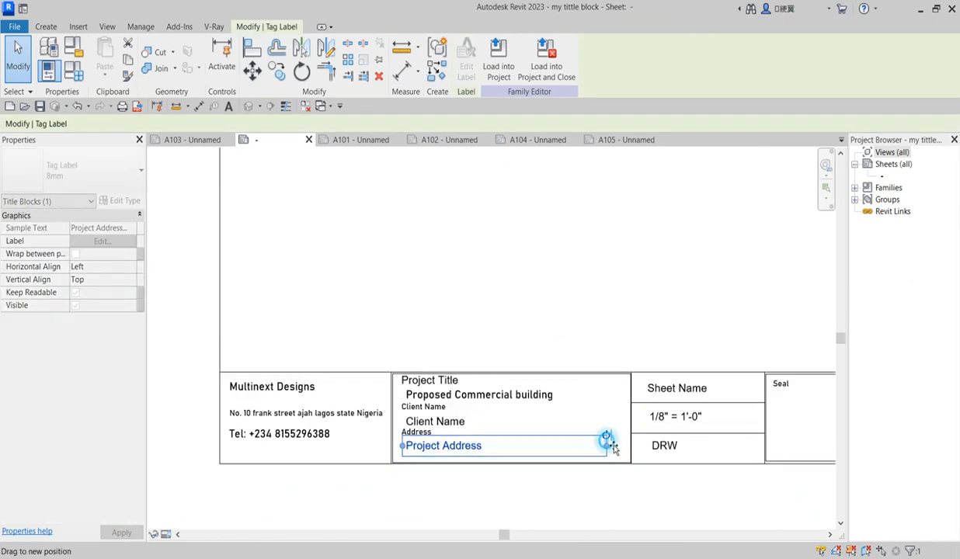
{"action": "left_click", "coordinate": [529, 489]}
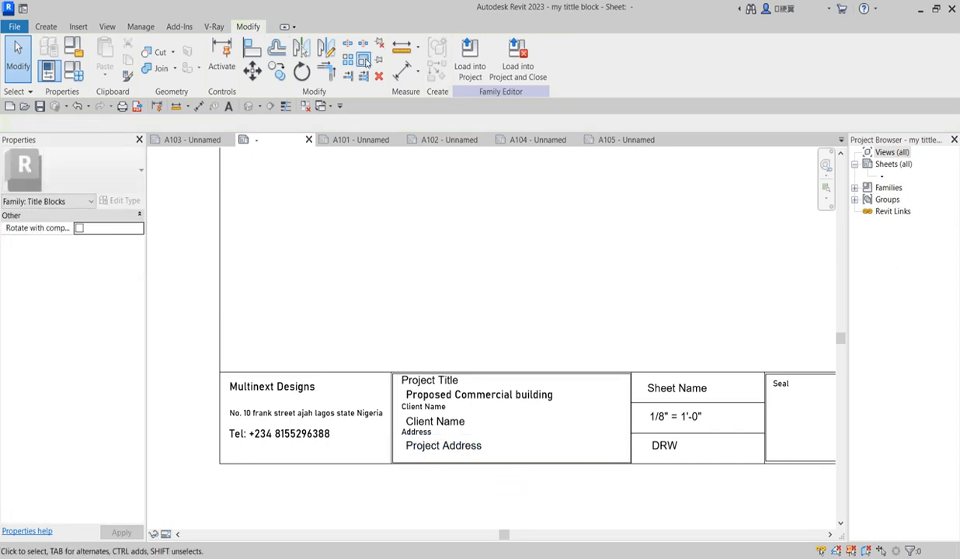
Load the updated title block into the project, overwriting the existing version
{"action": "left_click", "coordinate": [470, 58]}
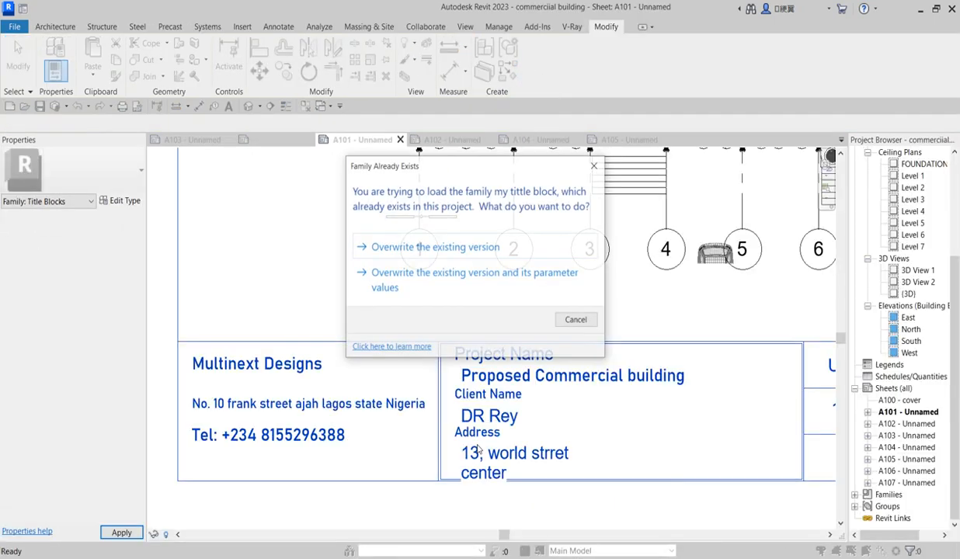
{"action": "left_click", "coordinate": [450, 245]}
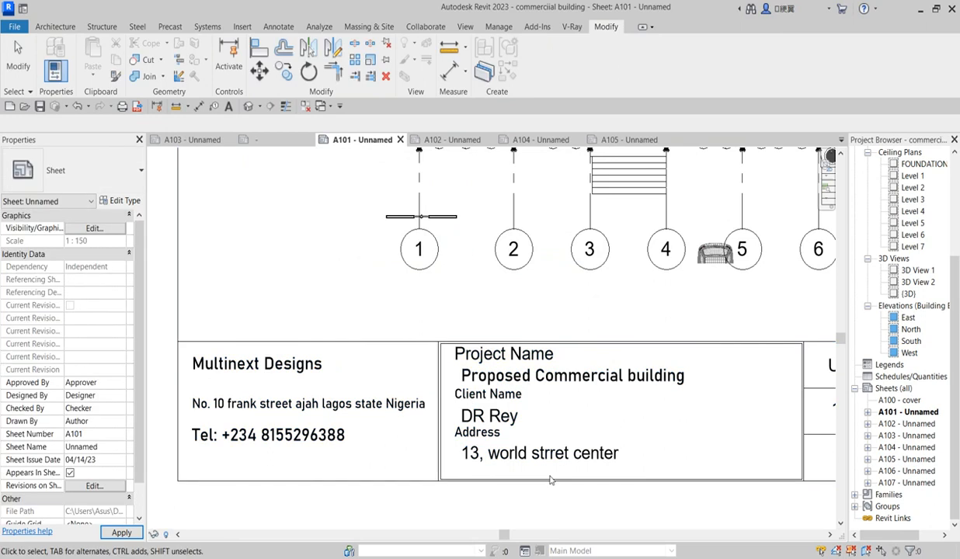
{"action": "scroll", "coordinate": [564, 461], "scroll_direction": "down", "scroll_amount": 3}
{"action": "scroll", "coordinate": [564, 458], "scroll_direction": "up", "scroll_amount": 2}
{"action": "scroll", "coordinate": [516, 429], "scroll_direction": "down", "scroll_amount": 2}
{"action": "scroll", "coordinate": [517, 429], "scroll_direction": "down", "scroll_amount": 5}
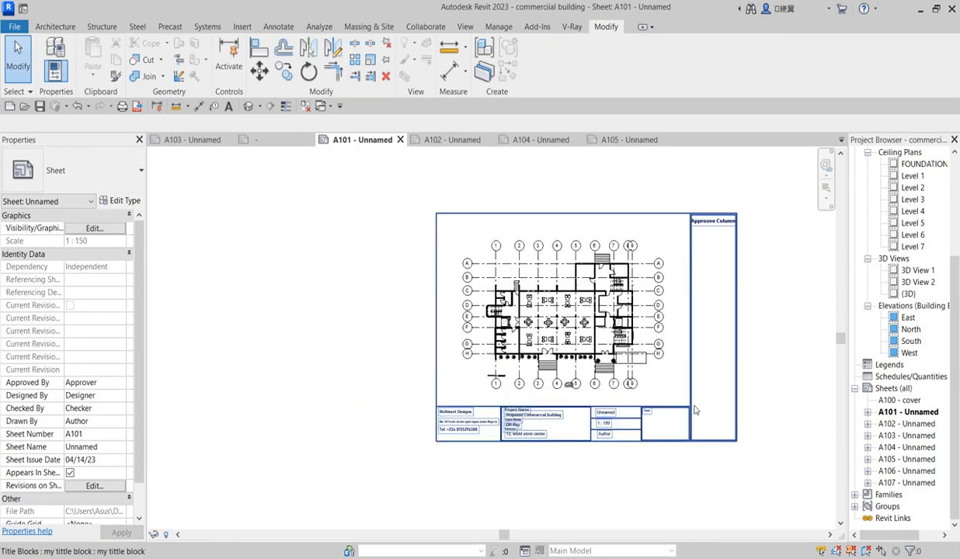
{"action": "scroll", "coordinate": [660, 405], "scroll_direction": "up", "scroll_amount": 3}
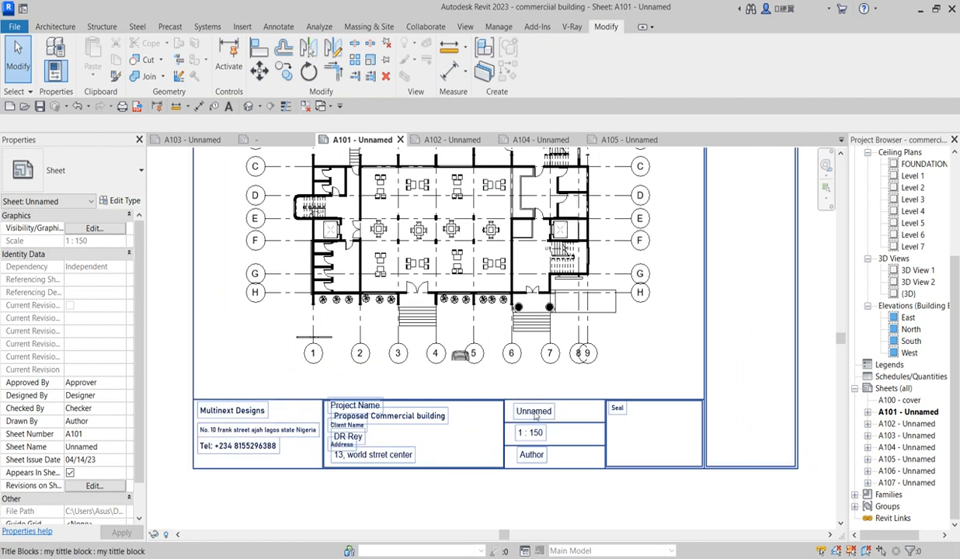
{"action": "scroll", "coordinate": [534, 417], "scroll_direction": "up", "scroll_amount": 2}
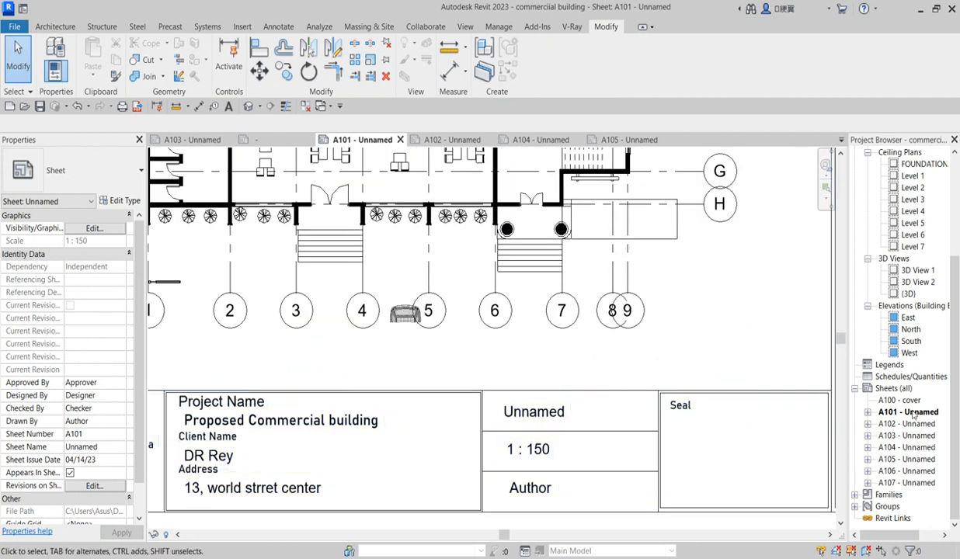
Replace Unnamed with 'Ground floor plan' in the A101 title block's sheet name field
{"action": "left_click", "coordinate": [538, 416]}
{"action": "left_click", "coordinate": [552, 418]}
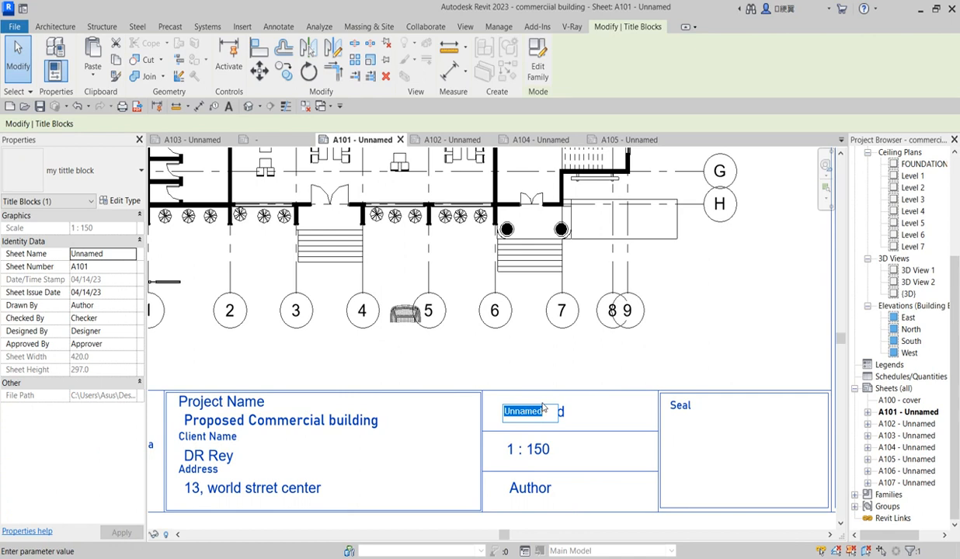
{"action": "type", "text": "Ground floor plan"}
{"action": "left_click", "coordinate": [569, 328]}
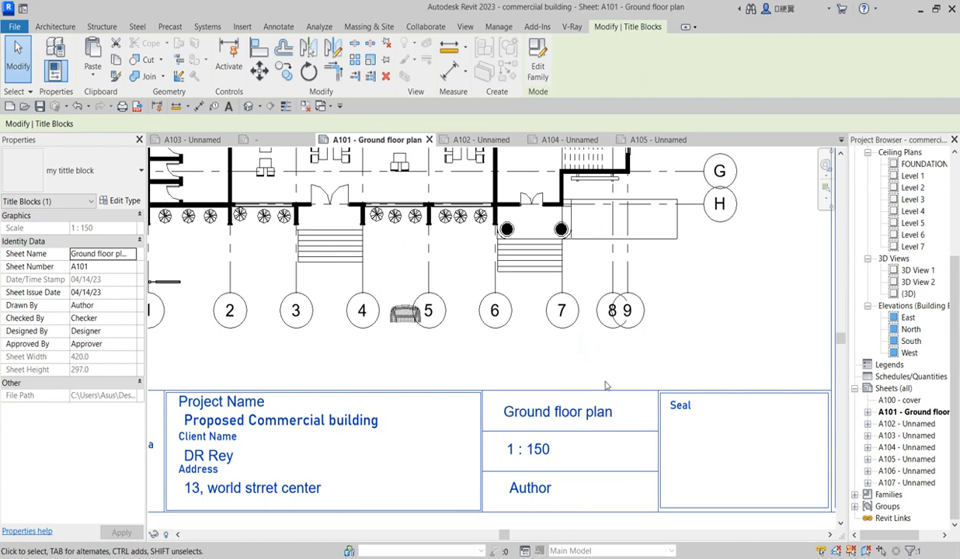
{"action": "scroll", "coordinate": [583, 373], "scroll_direction": "down", "scroll_amount": 2}
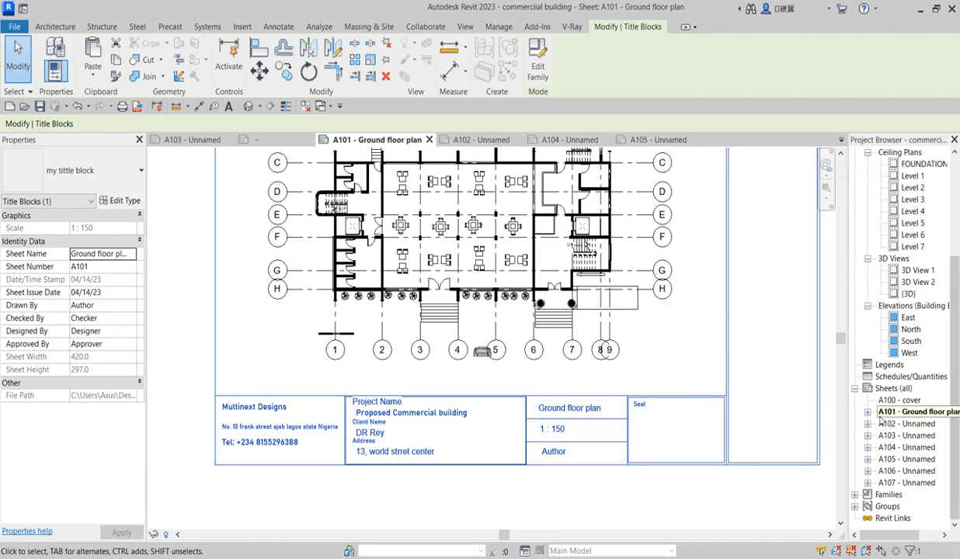
Open sheet A102 and rename it from Unnamed to 'First Plan' through the Rename dialog
{"action": "left_click", "coordinate": [917, 424]}
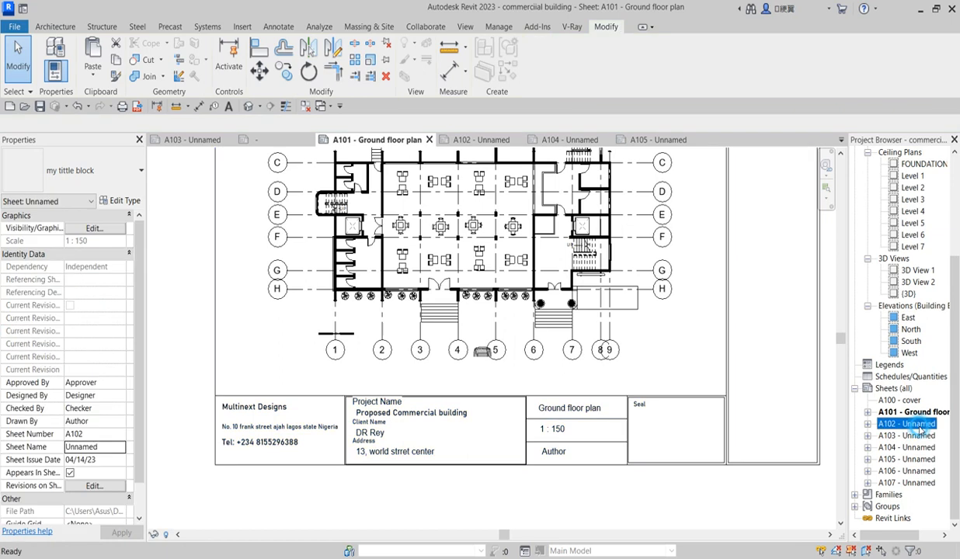
{"action": "double_click", "coordinate": [917, 424]}
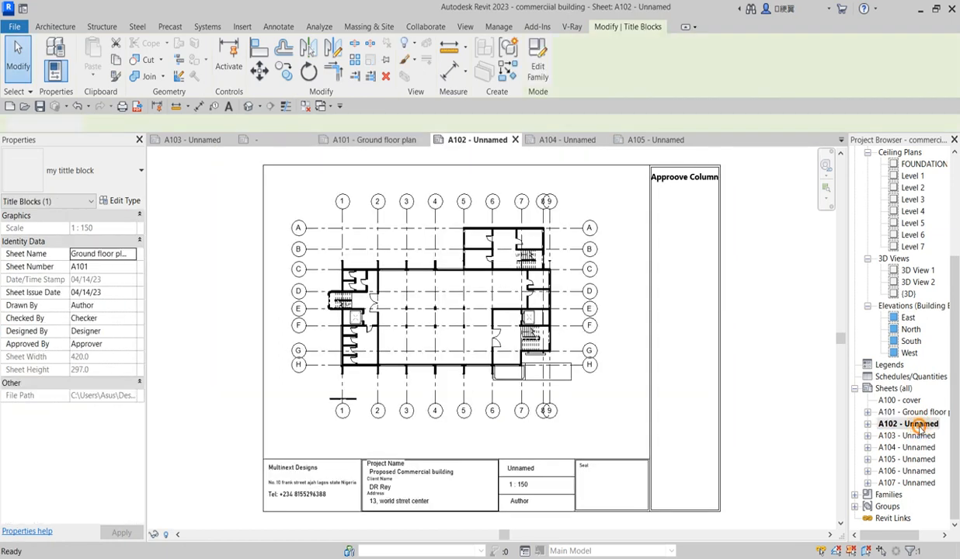
{"action": "right_click", "coordinate": [918, 425]}
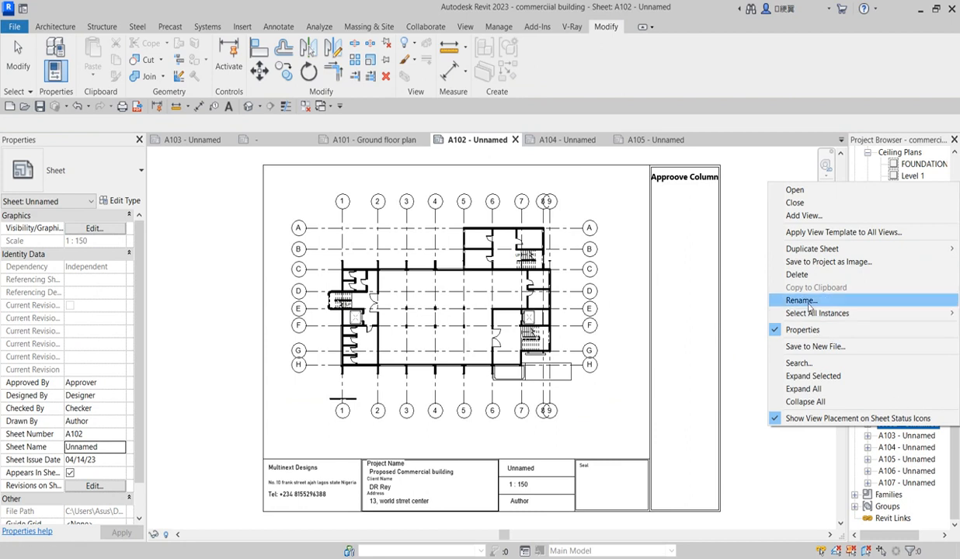
{"action": "left_click", "coordinate": [807, 300]}
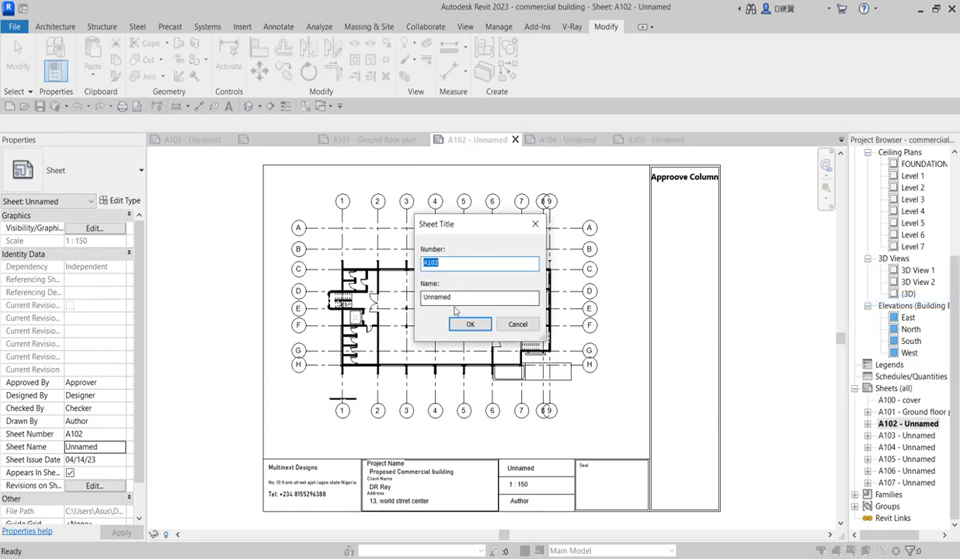
{"action": "left_click", "coordinate": [455, 303]}
{"action": "double_click", "coordinate": [460, 301]}
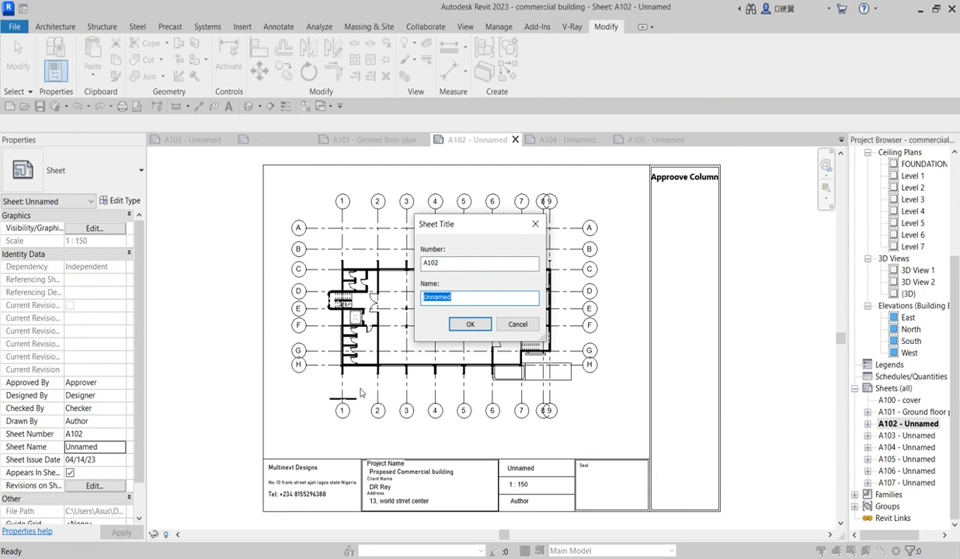
{"action": "type", "text": "First Plan"}
{"action": "left_click", "coordinate": [470, 324]}
{"action": "scroll", "coordinate": [519, 444], "scroll_direction": "up", "scroll_amount": 1}
{"action": "scroll", "coordinate": [507, 466], "scroll_direction": "up", "scroll_amount": 5}
{"action": "scroll", "coordinate": [509, 467], "scroll_direction": "down", "scroll_amount": 6}
{"action": "scroll", "coordinate": [505, 472], "scroll_direction": "down", "scroll_amount": 1}
{"action": "scroll", "coordinate": [508, 473], "scroll_direction": "up", "scroll_amount": 5}
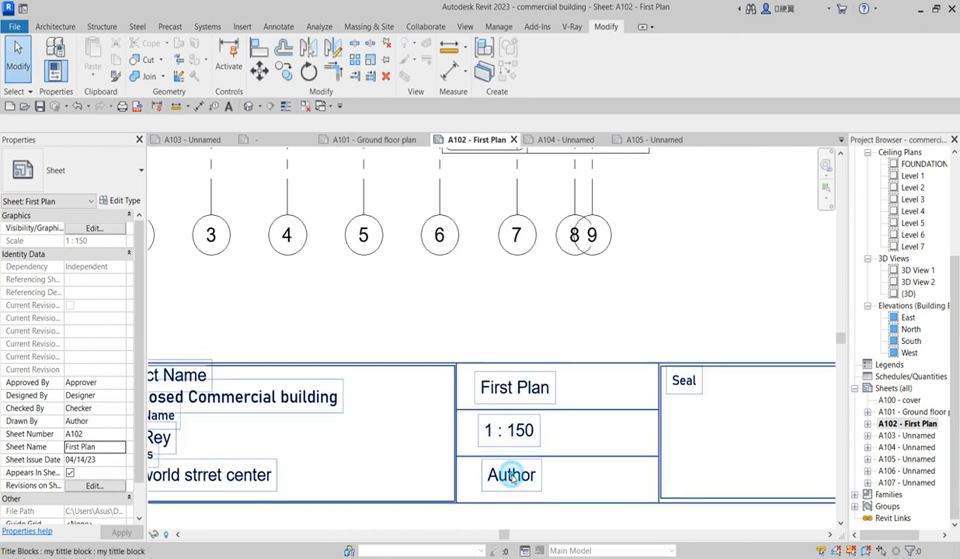
Enter David as the A102 drawn-by name, then open sheet A103 Unnamed
{"action": "double_click", "coordinate": [512, 476]}
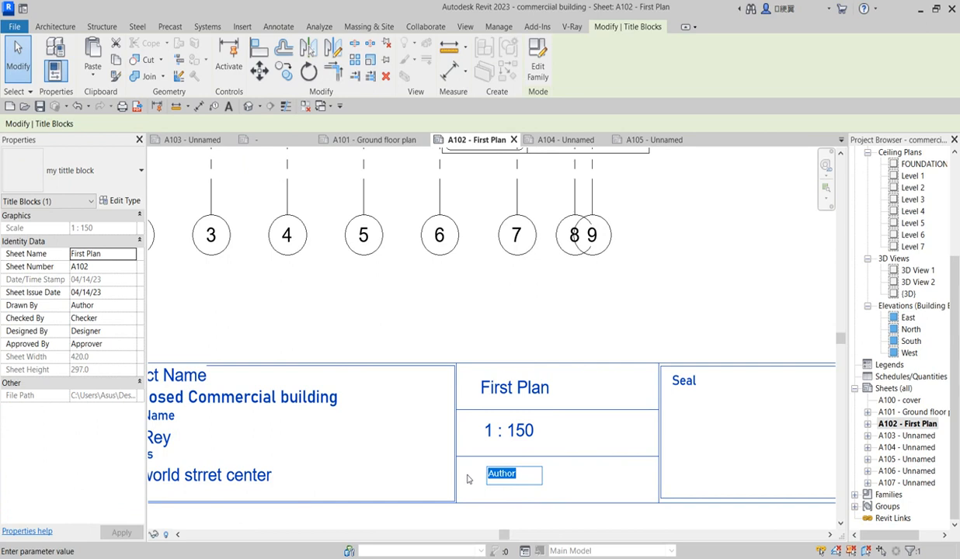
{"action": "type", "text": "David"}
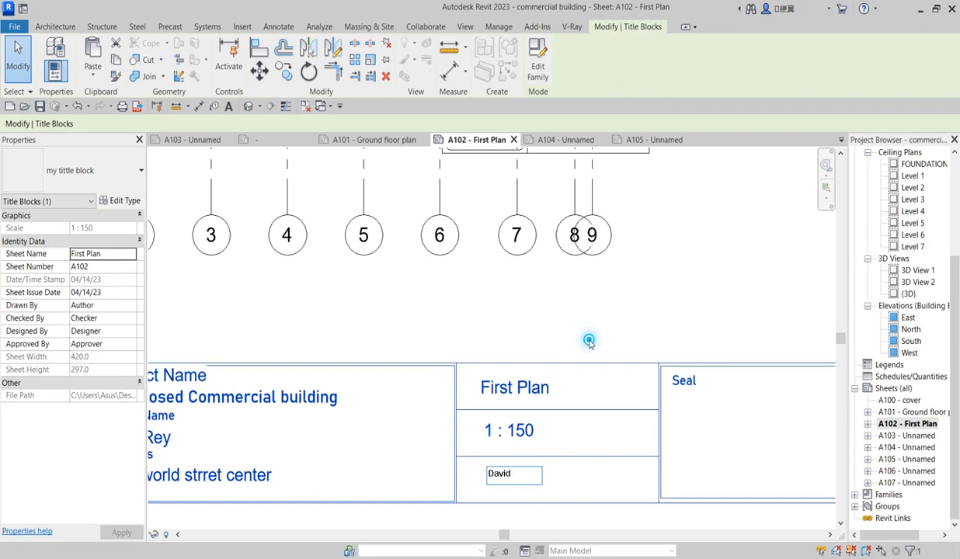
{"action": "left_click", "coordinate": [557, 318]}
{"action": "double_click", "coordinate": [901, 436]}
Inspect the title blocks on sheets A103, A104 and A101
{"action": "left_click", "coordinate": [666, 462]}
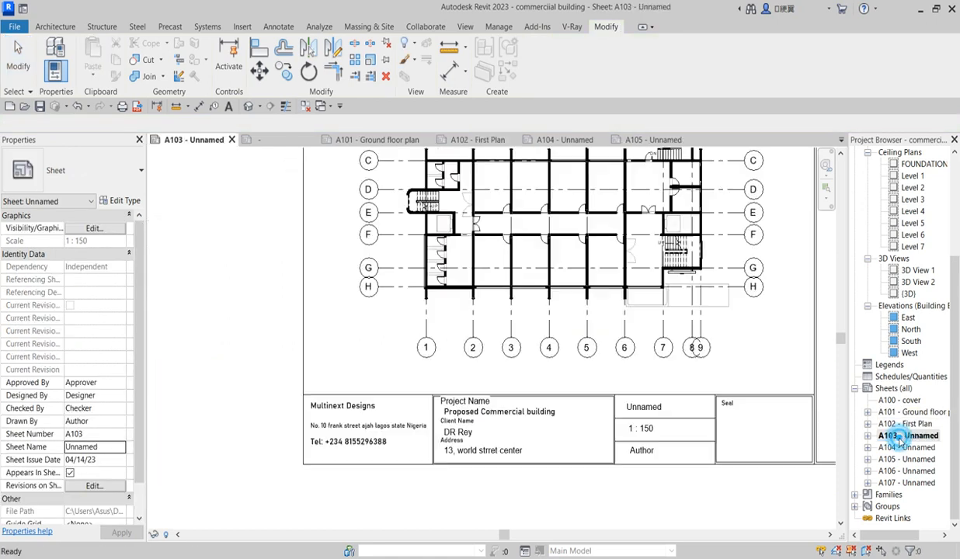
{"action": "scroll", "coordinate": [616, 456], "scroll_direction": "up", "scroll_amount": 4}
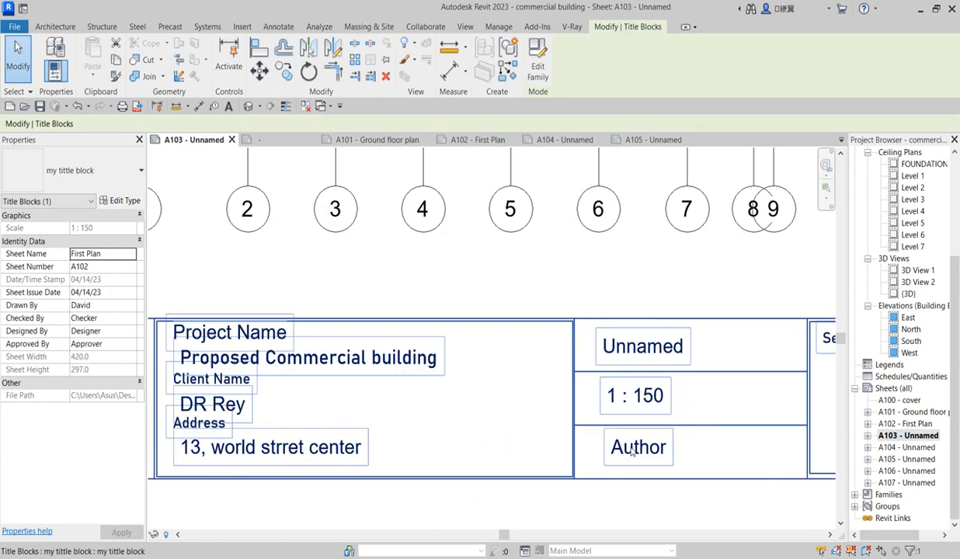
{"action": "scroll", "coordinate": [594, 392], "scroll_direction": "down", "scroll_amount": 6}
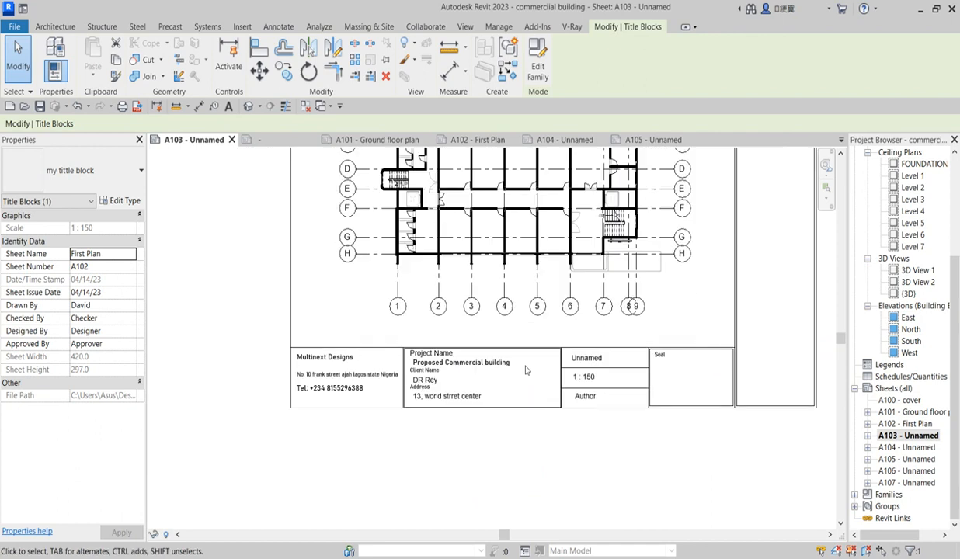
{"action": "double_click", "coordinate": [901, 448]}
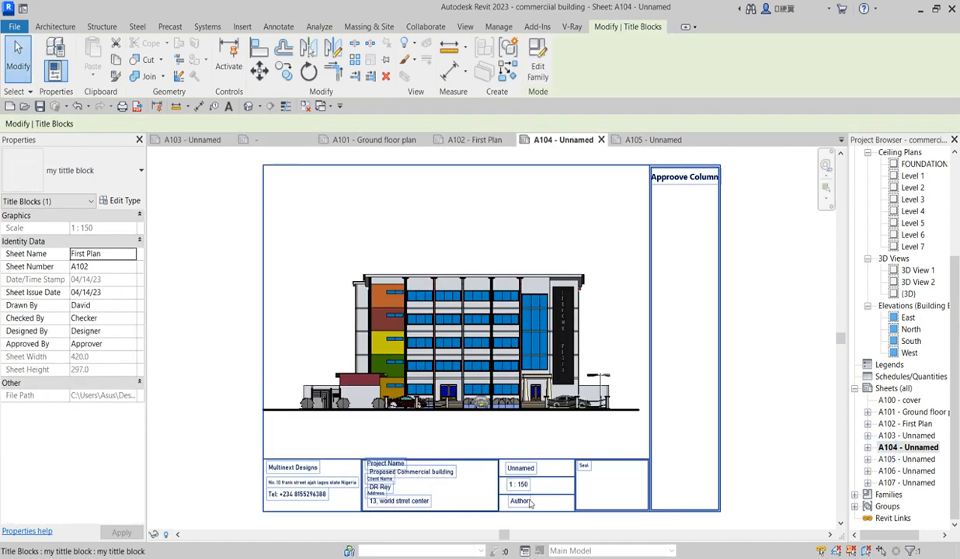
{"action": "scroll", "coordinate": [515, 519], "scroll_direction": "up", "scroll_amount": 3}
{"action": "scroll", "coordinate": [515, 519], "scroll_direction": "up", "scroll_amount": 2}
{"action": "double_click", "coordinate": [890, 413]}
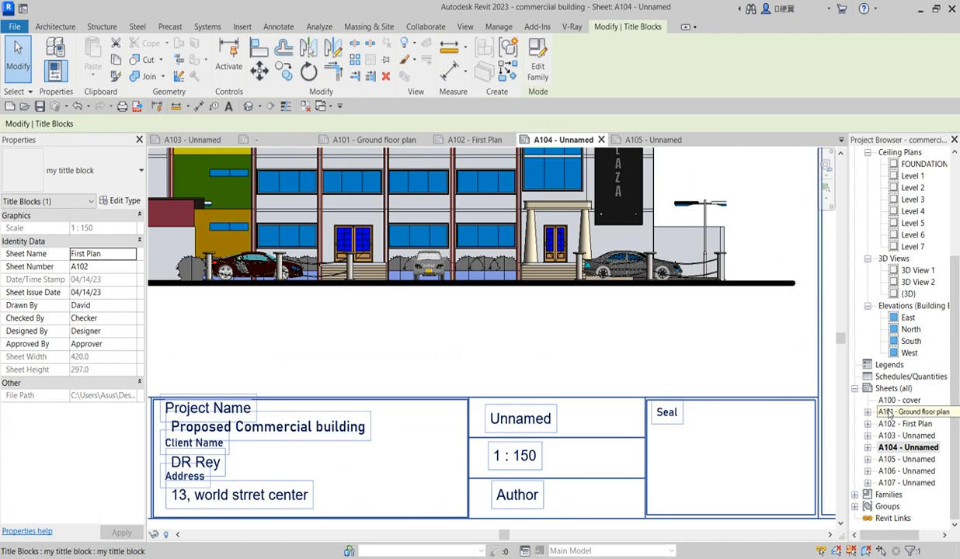
Return to sheet A102 First Plan and check its Project Name label, leaving it unchanged
{"action": "double_click", "coordinate": [905, 424]}
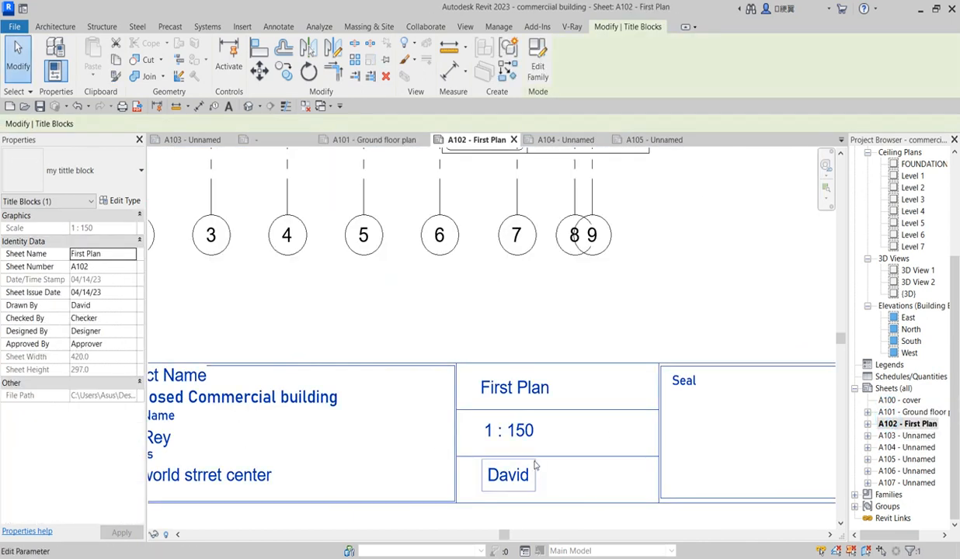
{"action": "scroll", "coordinate": [438, 463], "scroll_direction": "down", "scroll_amount": 5}
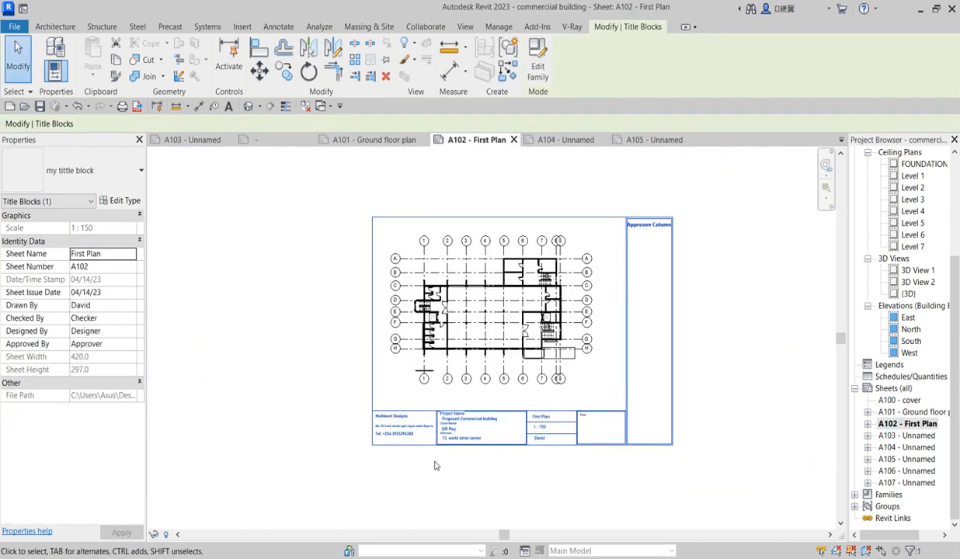
{"action": "scroll", "coordinate": [447, 438], "scroll_direction": "up", "scroll_amount": 2}
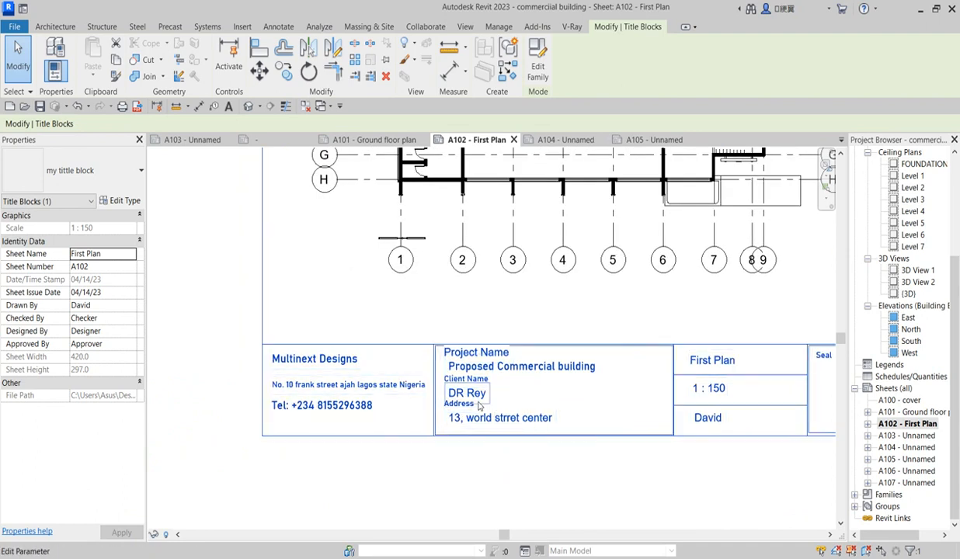
{"action": "scroll", "coordinate": [479, 390], "scroll_direction": "up", "scroll_amount": 2}
{"action": "left_click", "coordinate": [478, 339]}
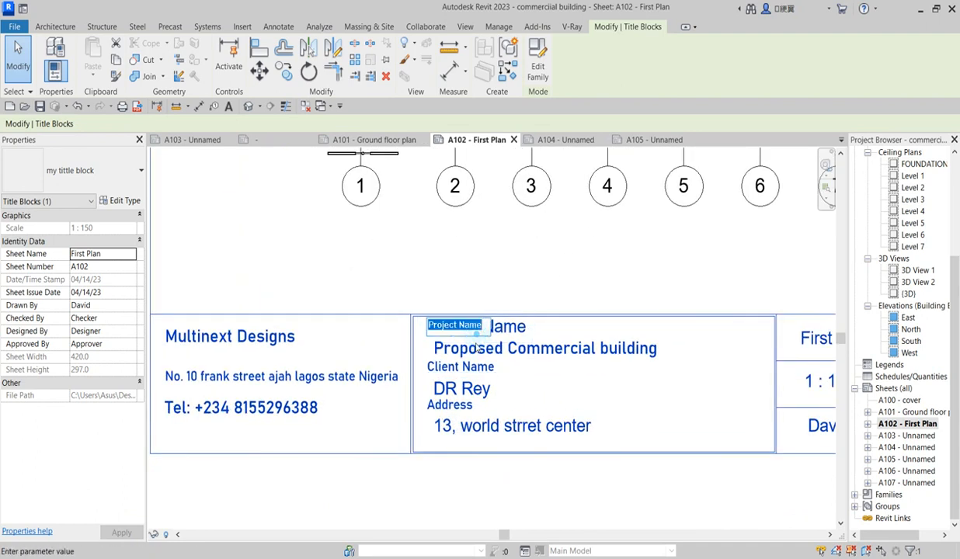
{"action": "left_click", "coordinate": [613, 398]}
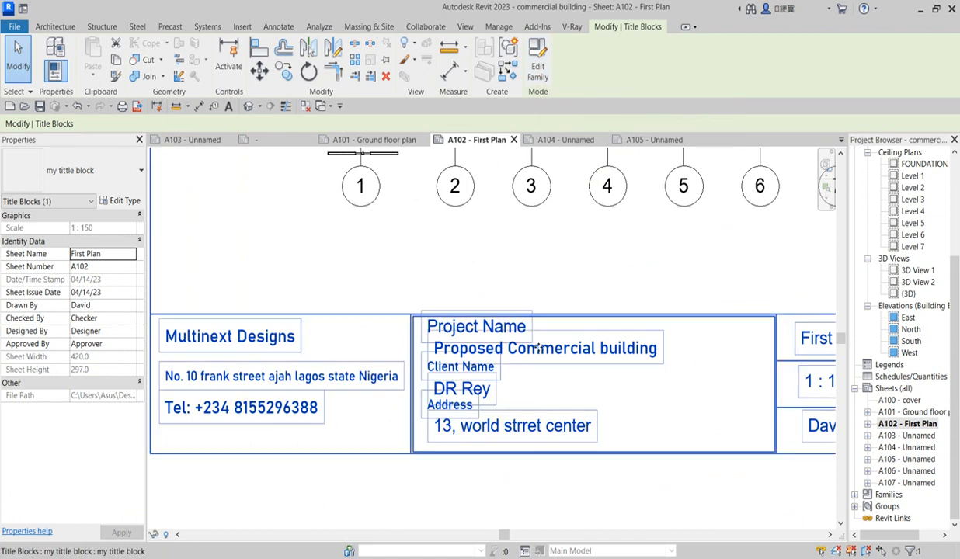
{"action": "scroll", "coordinate": [501, 403], "scroll_direction": "down", "scroll_amount": 3}
{"action": "scroll", "coordinate": [647, 379], "scroll_direction": "down", "scroll_amount": 3}
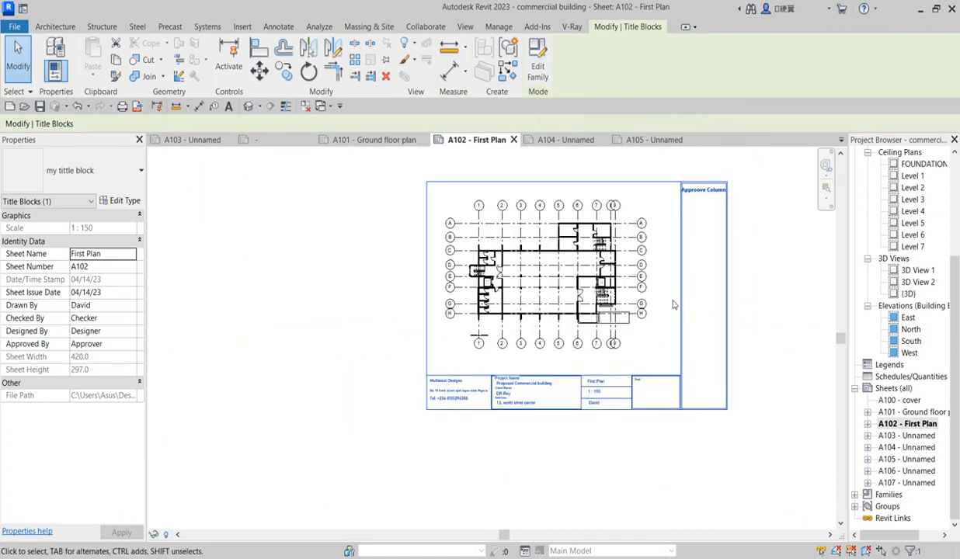
Review the title blocks on the A100 cover and A101 Ground floor plan sheets
{"action": "left_click", "coordinate": [900, 400]}
{"action": "double_click", "coordinate": [900, 400]}
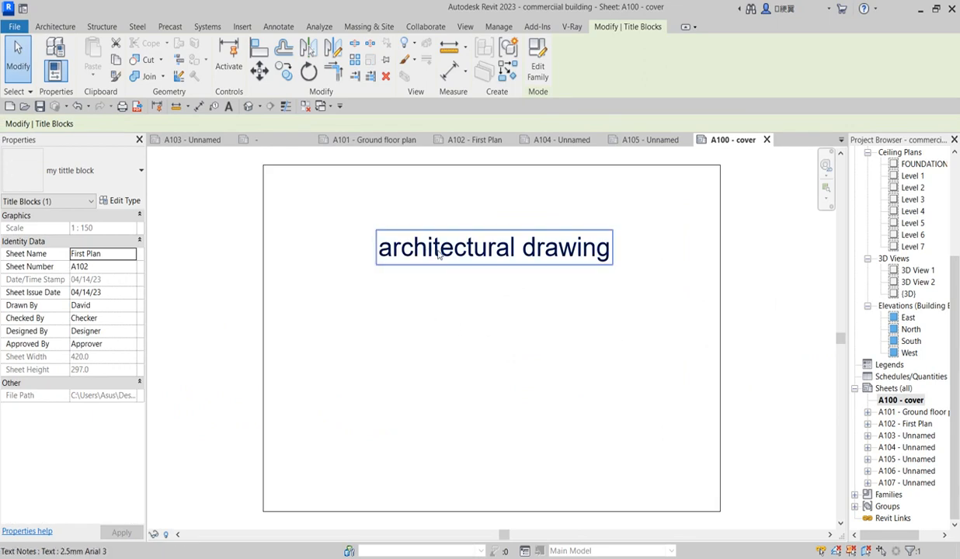
{"action": "scroll", "coordinate": [571, 322], "scroll_direction": "down", "scroll_amount": 2}
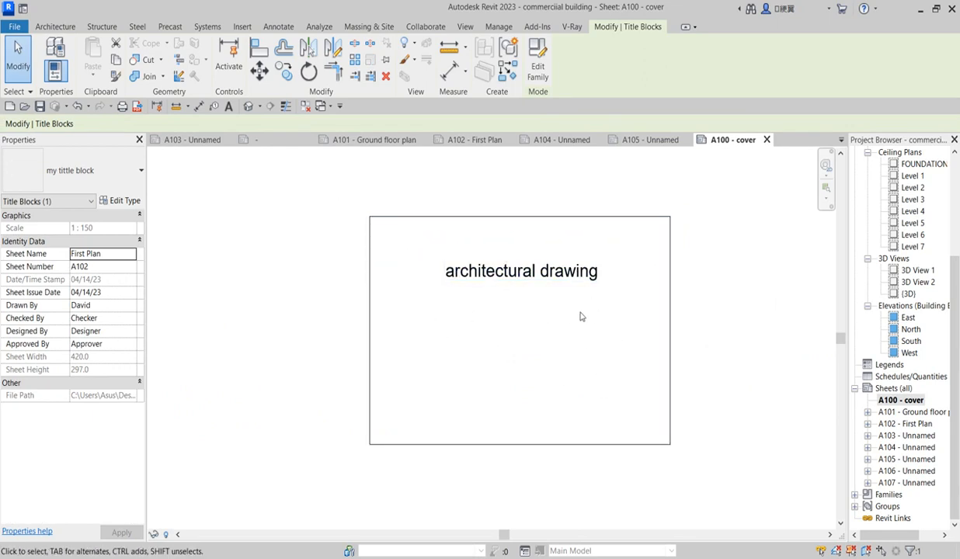
{"action": "double_click", "coordinate": [912, 413]}
{"action": "left_click", "coordinate": [353, 466]}
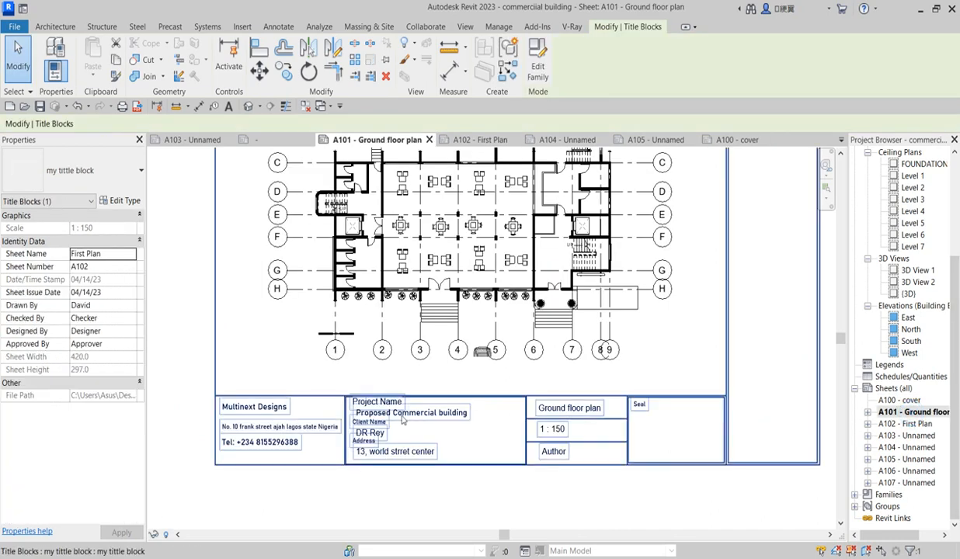
{"action": "scroll", "coordinate": [497, 458], "scroll_direction": "down", "scroll_amount": 2}
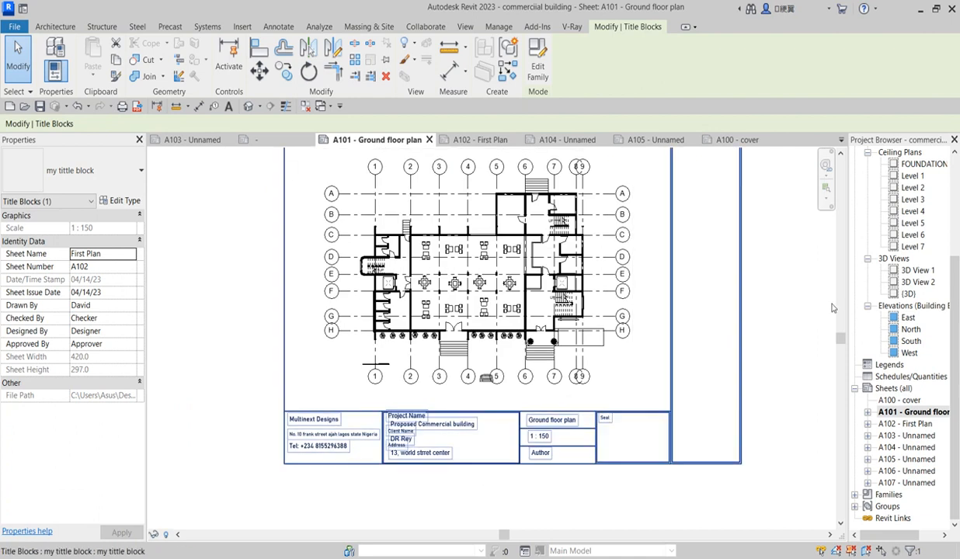
{"action": "double_click", "coordinate": [901, 400]}
{"action": "left_click", "coordinate": [503, 272]}
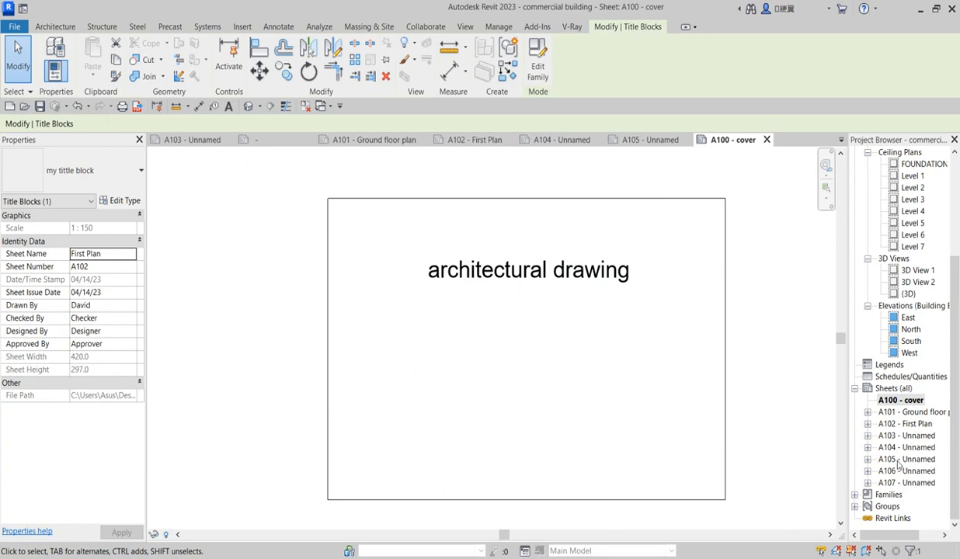
Open sheet A103 Unnamed and frame its floor plan and title block in view
{"action": "left_click", "coordinate": [901, 424]}
{"action": "double_click", "coordinate": [901, 436]}
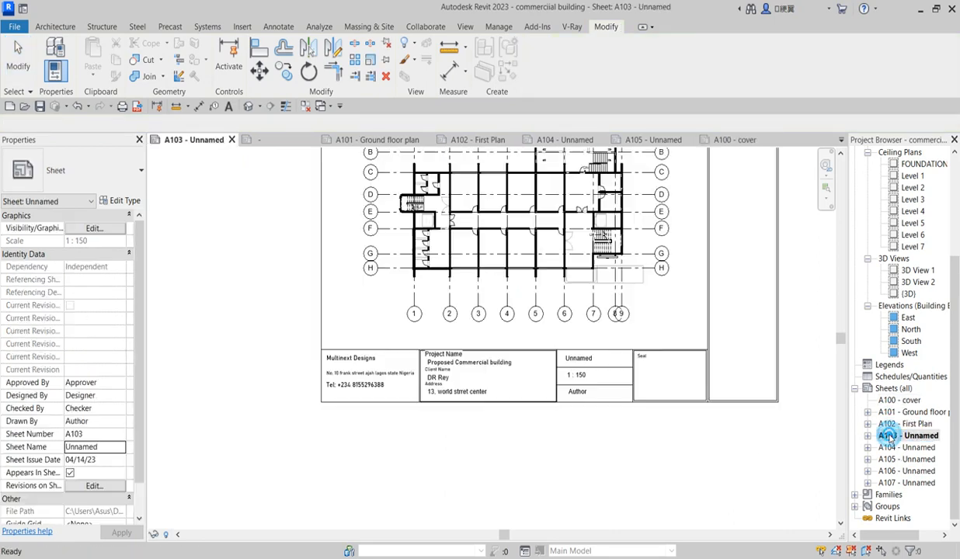
{"action": "scroll", "coordinate": [441, 354], "scroll_direction": "down", "scroll_amount": 3}
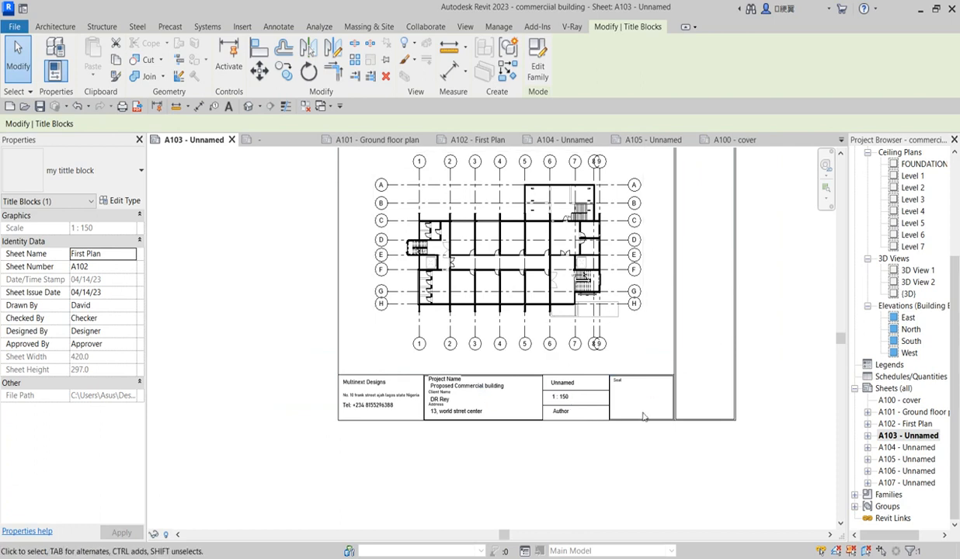
{"action": "middle_click_drag", "start_coordinate": [648, 403], "coordinate": [699, 405]}
{"action": "scroll", "coordinate": [535, 427], "scroll_direction": "up", "scroll_amount": 2}
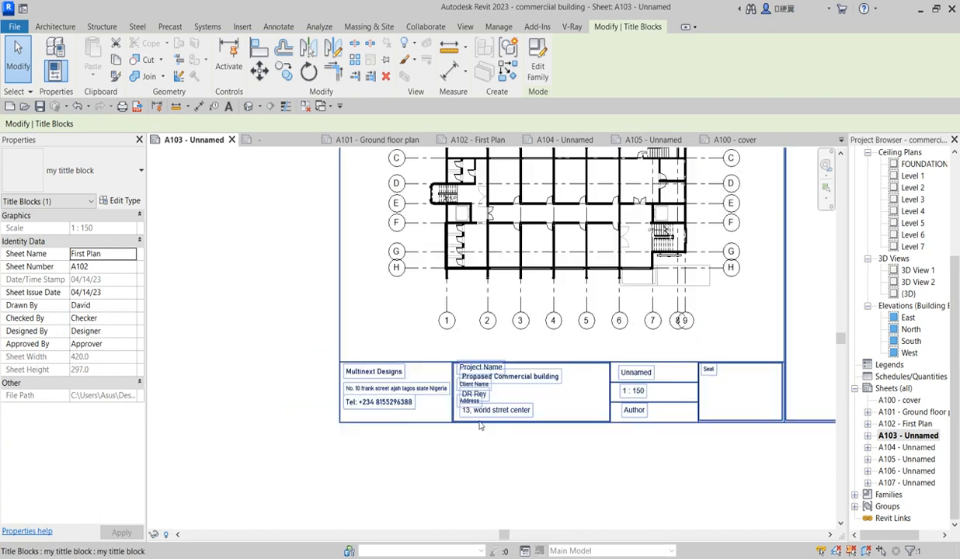
{"action": "scroll", "coordinate": [512, 413], "scroll_direction": "down", "scroll_amount": 3}
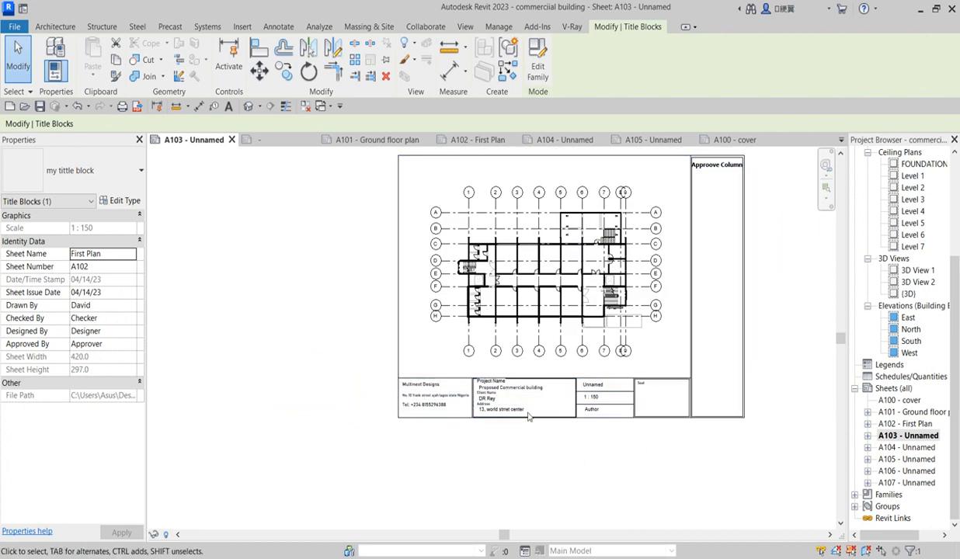
{"action": "scroll", "coordinate": [418, 456], "scroll_direction": "up", "scroll_amount": 3}
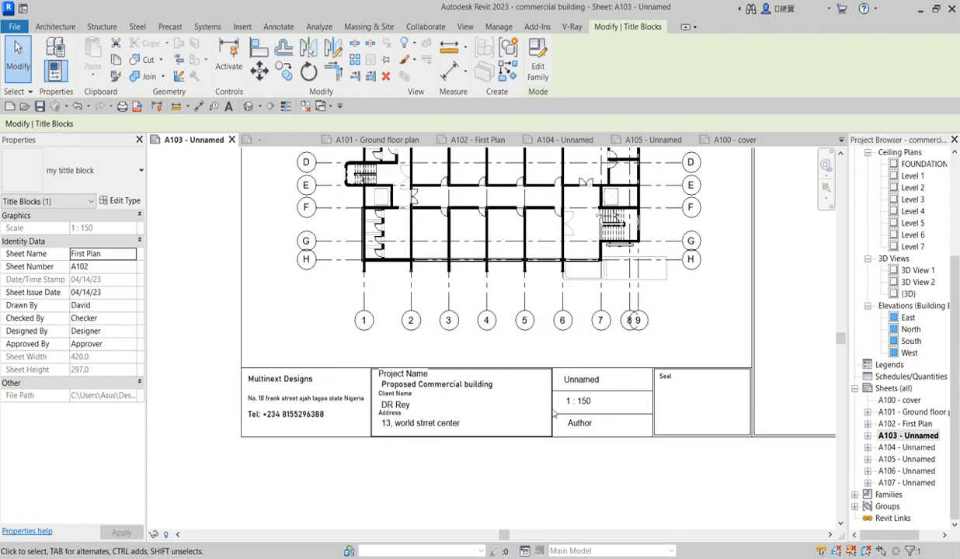
{"action": "scroll", "coordinate": [540, 485], "scroll_direction": "down", "scroll_amount": 3}
{"action": "scroll", "coordinate": [567, 445], "scroll_direction": "up", "scroll_amount": 2}
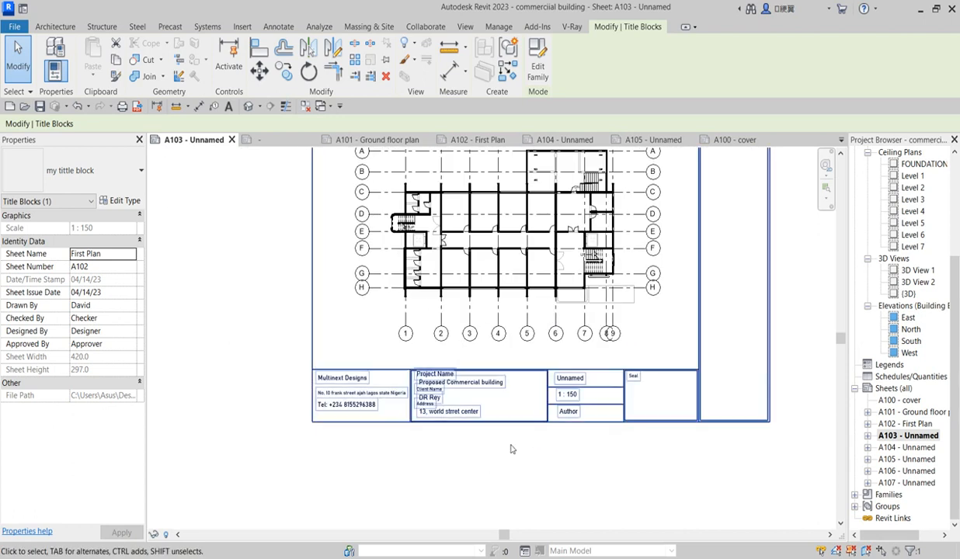
{"action": "scroll", "coordinate": [511, 448], "scroll_direction": "down", "scroll_amount": 2}
{"action": "scroll", "coordinate": [587, 178], "scroll_direction": "up", "scroll_amount": 2}
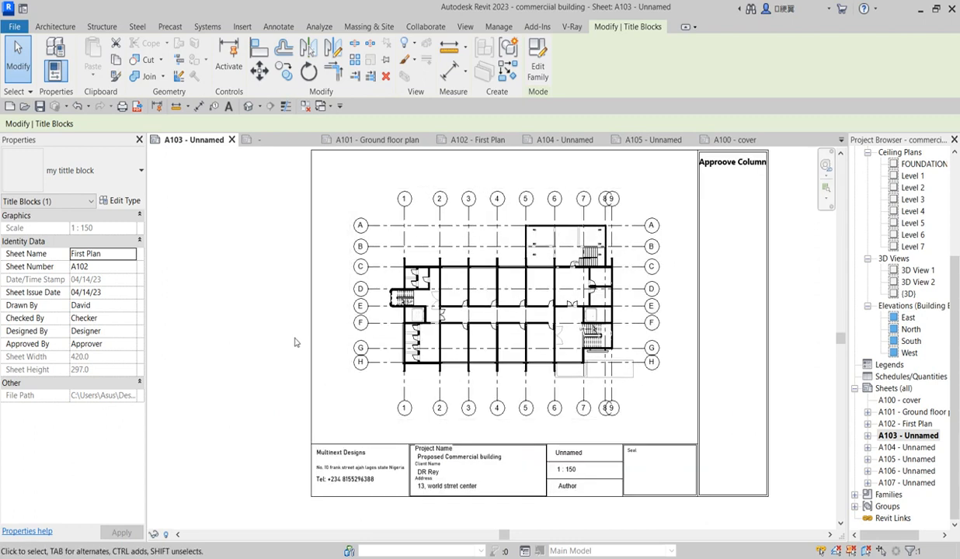
{"action": "scroll", "coordinate": [300, 349], "scroll_direction": "down", "scroll_amount": 2}
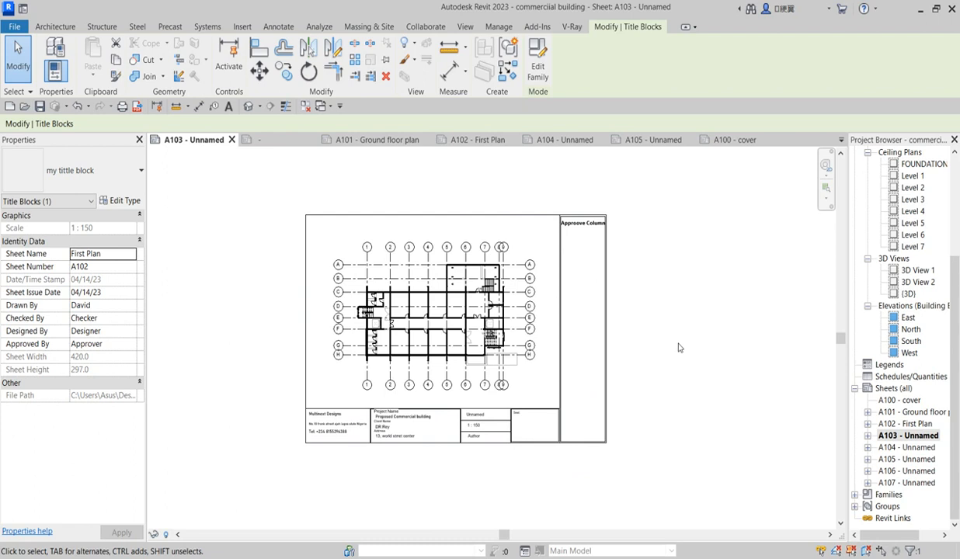